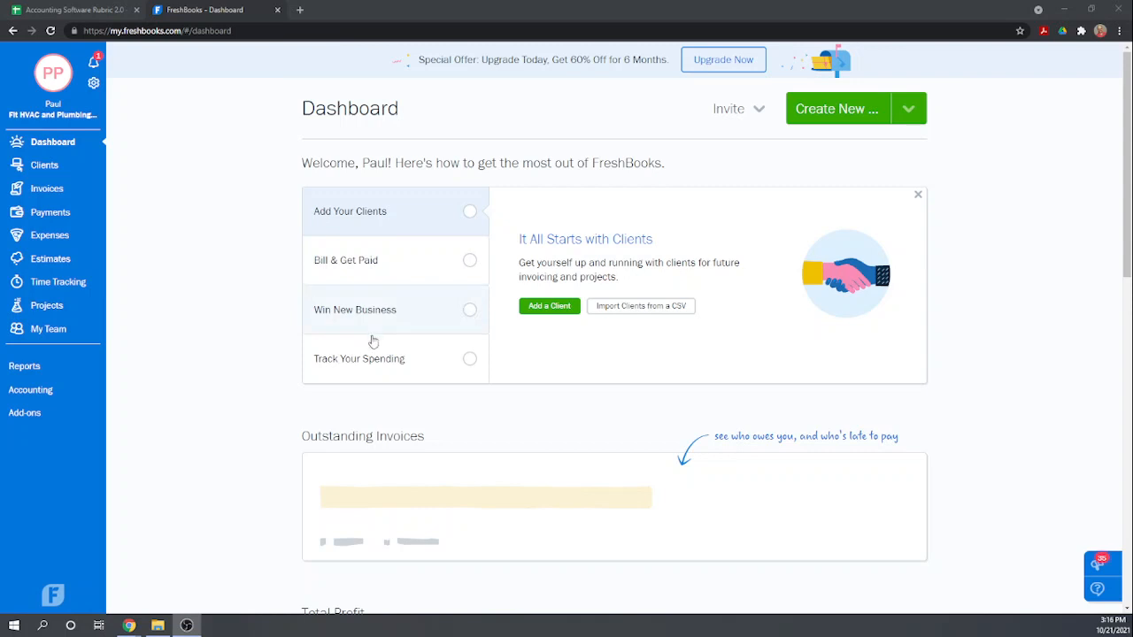
Start a new bill under Expenses and create "NYC Electric Co." as its vendor
click(55, 239)
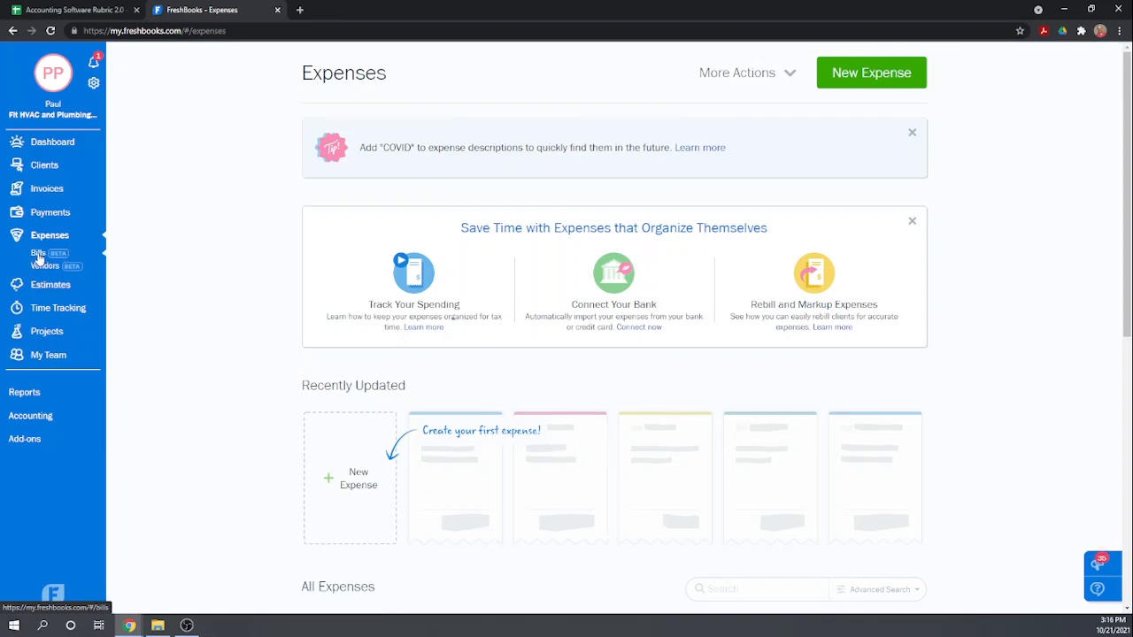
click(39, 255)
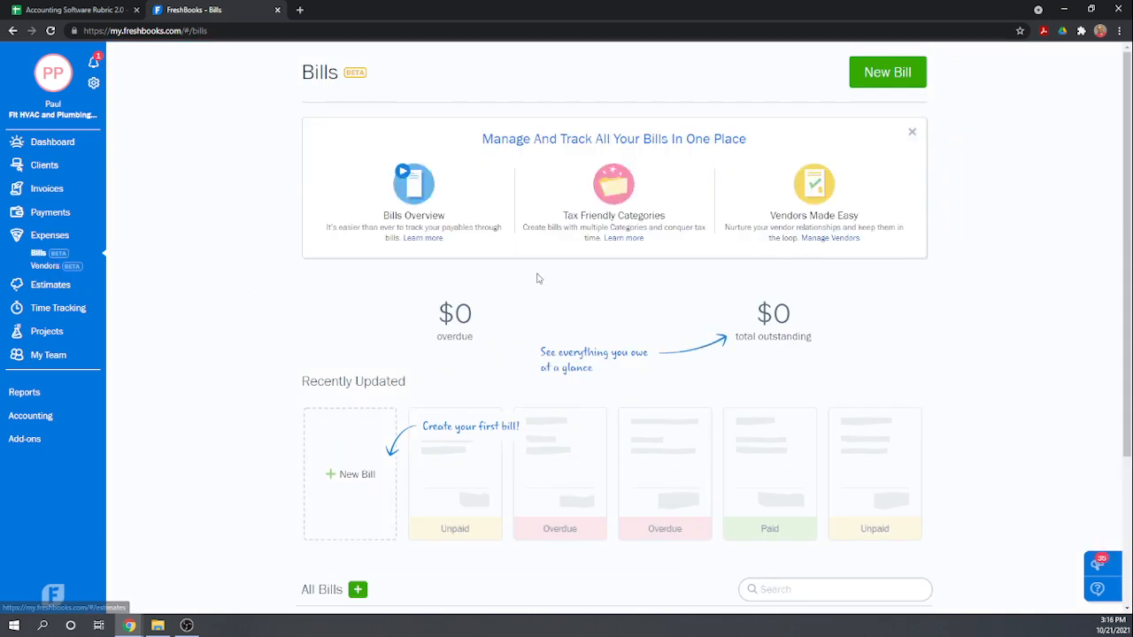
click(889, 76)
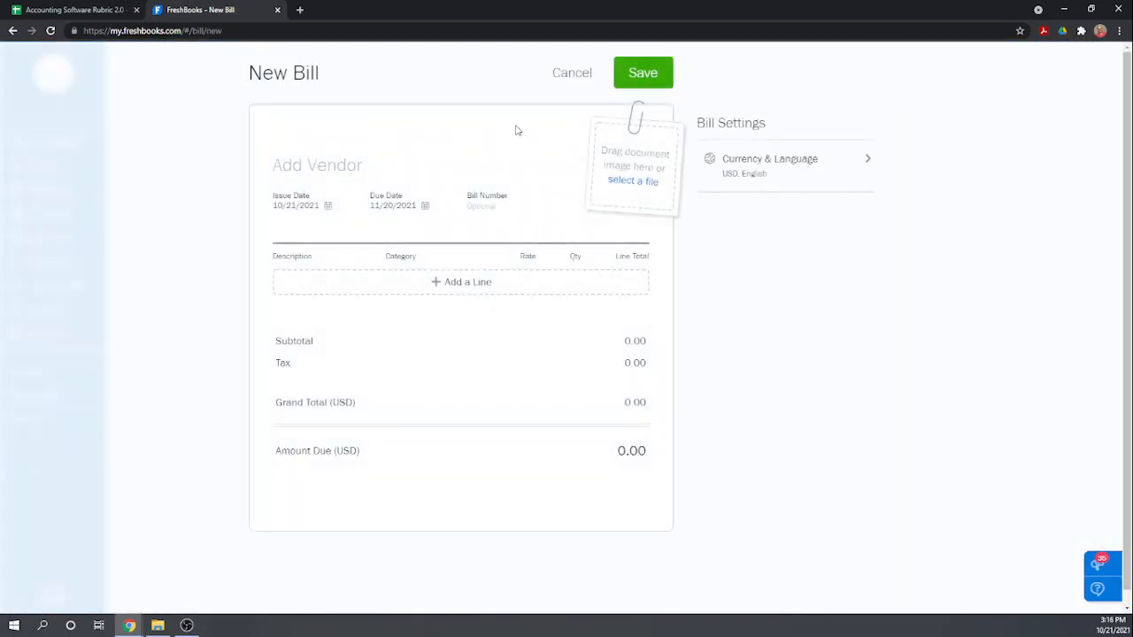
click(331, 168)
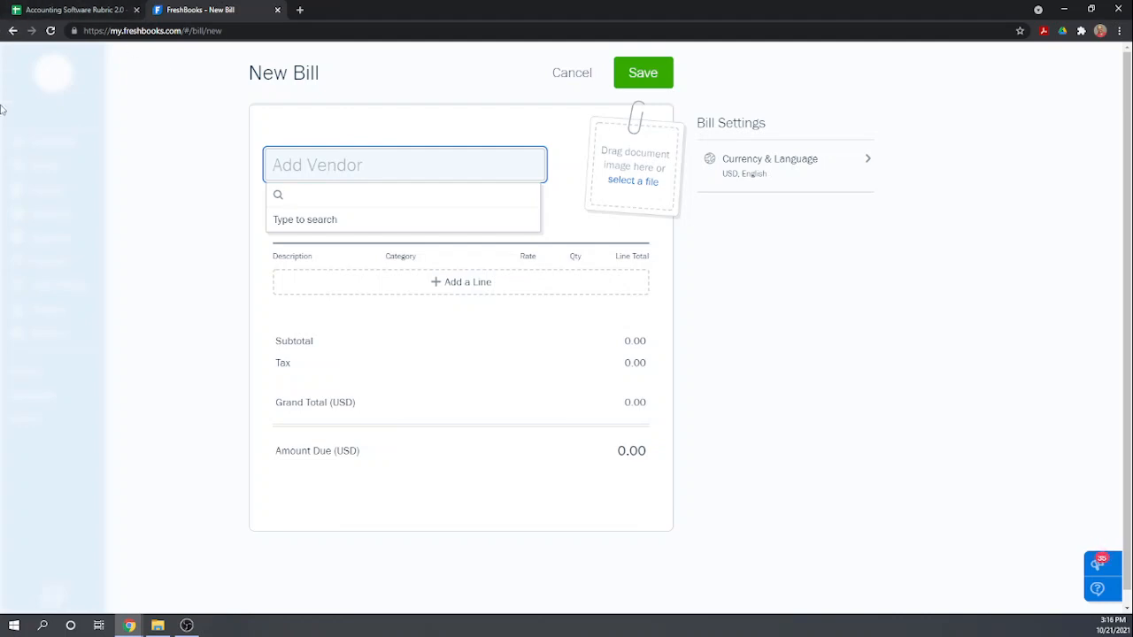
text(Nyc)
key(BackSpace)
key(BackSpace)
text(Y)
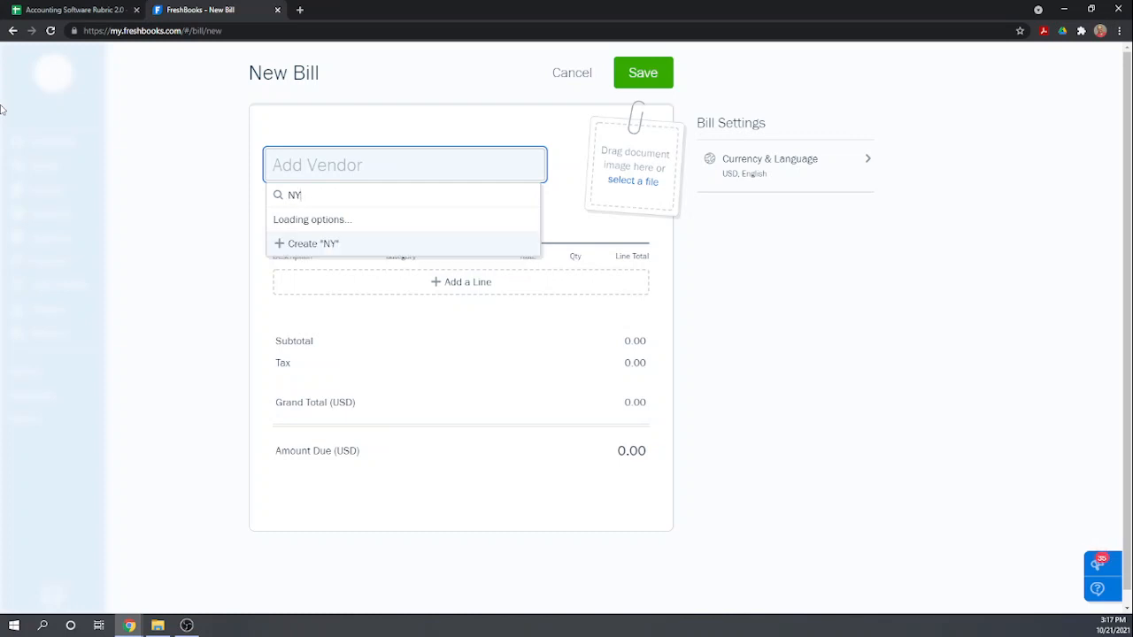
text(C Electric Co.)
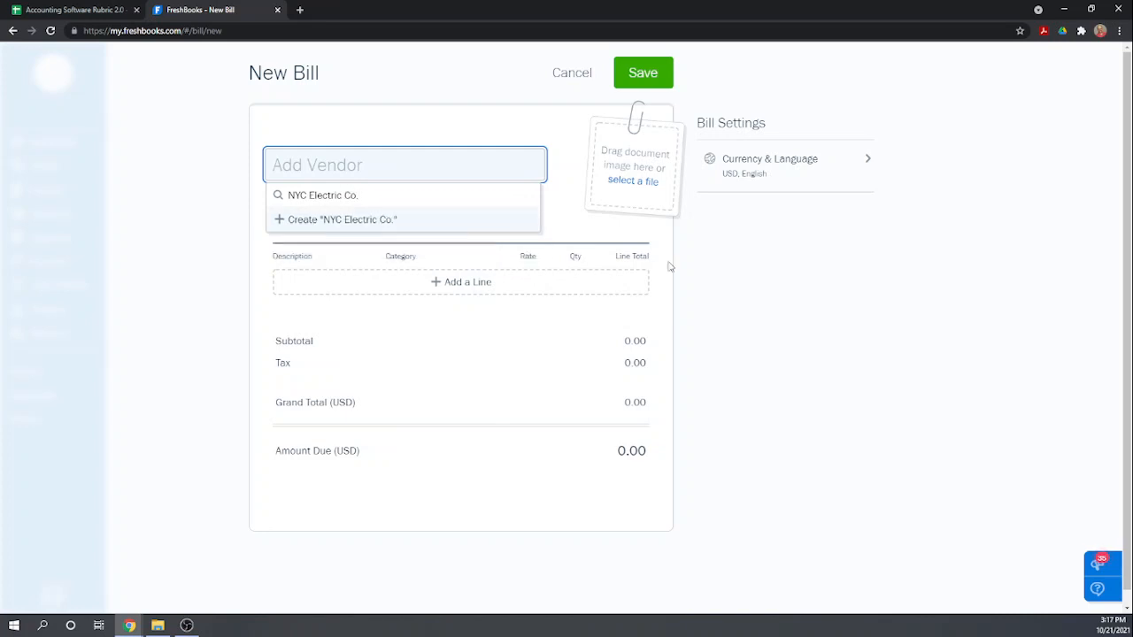
click(327, 220)
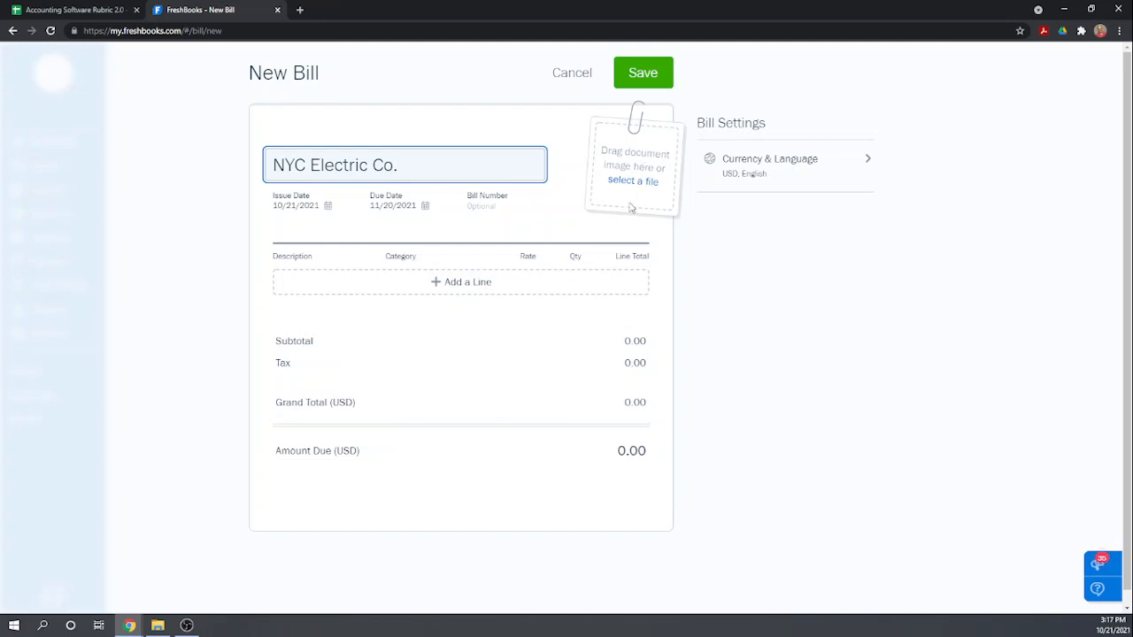
Add a bill line described as "Utility Bill" with the category Utilities and a rate of 150
click(386, 282)
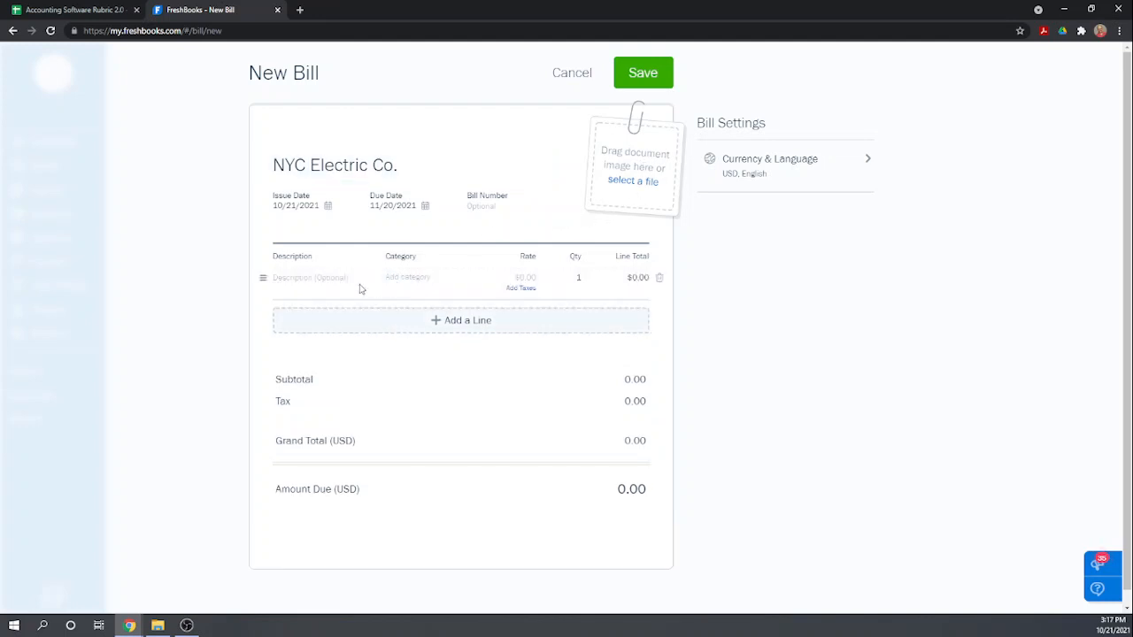
click(284, 277)
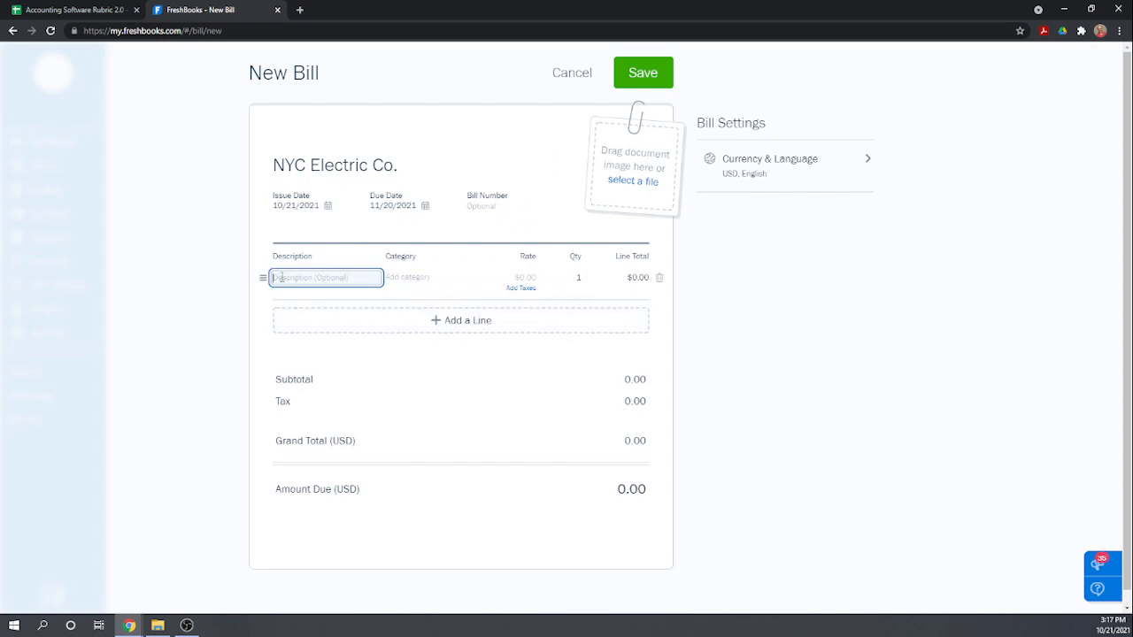
text(Utility Bill)
key(Tab)
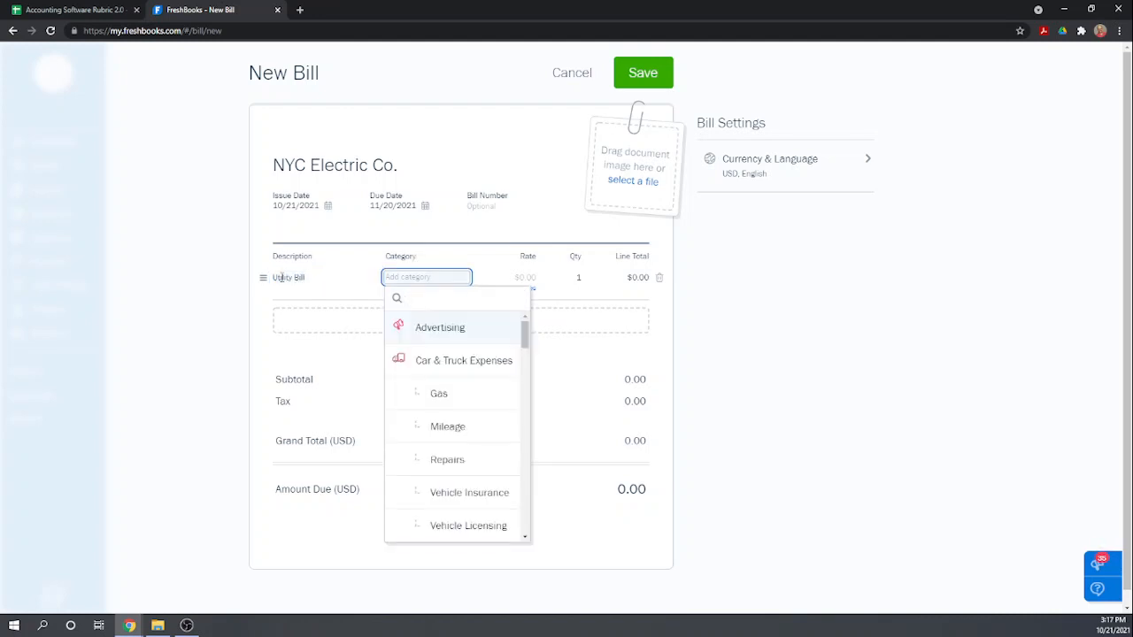
text(ut)
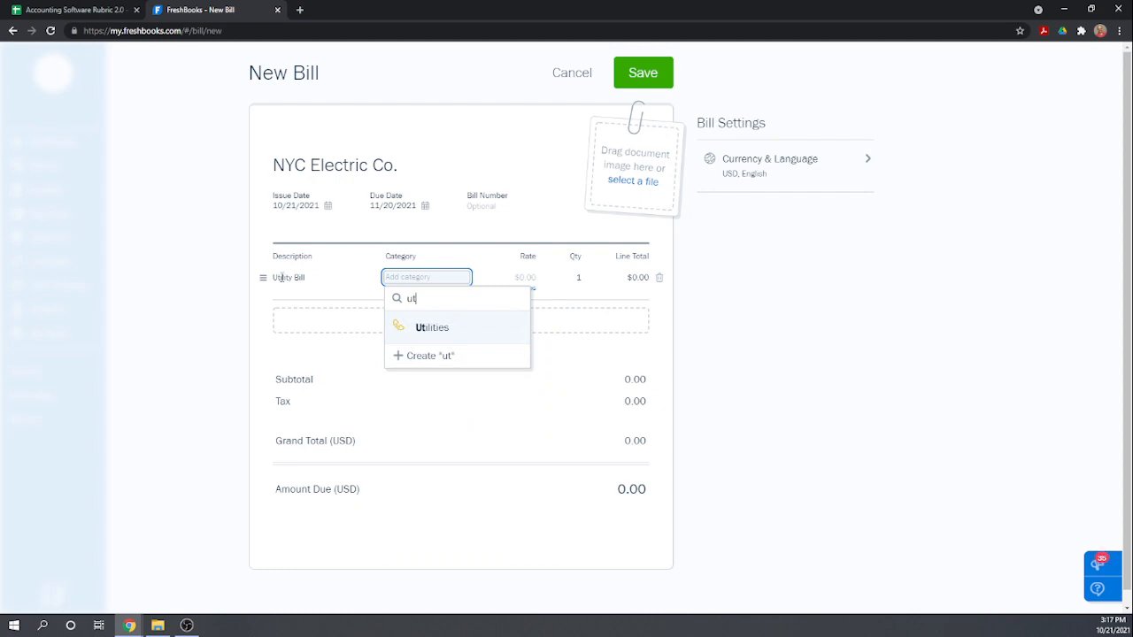
click(421, 329)
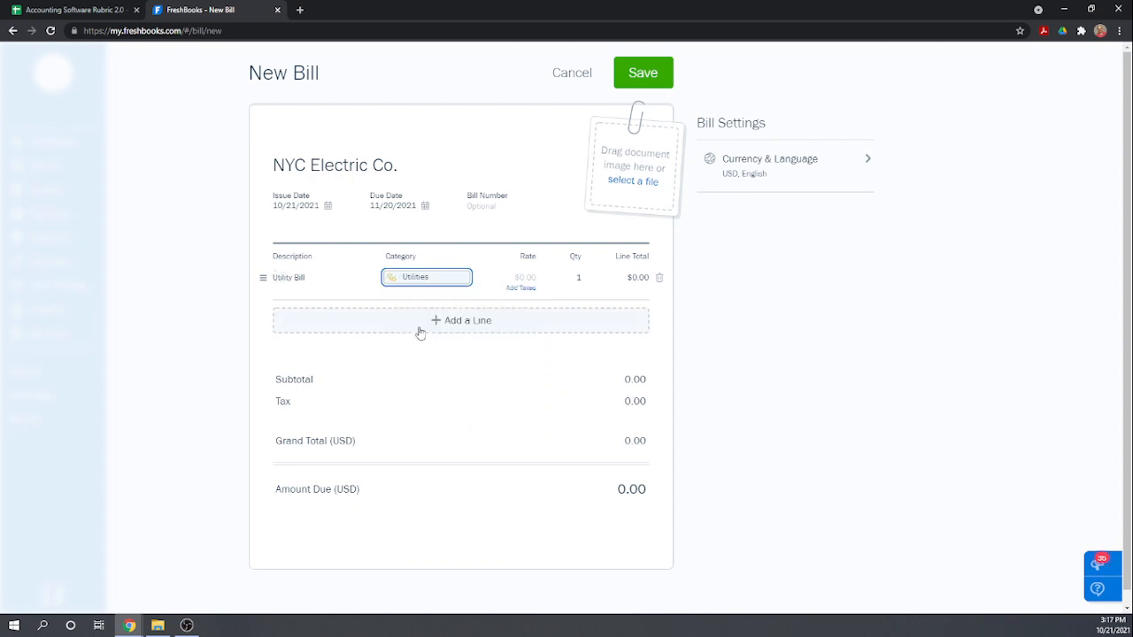
click(531, 277)
text(15)
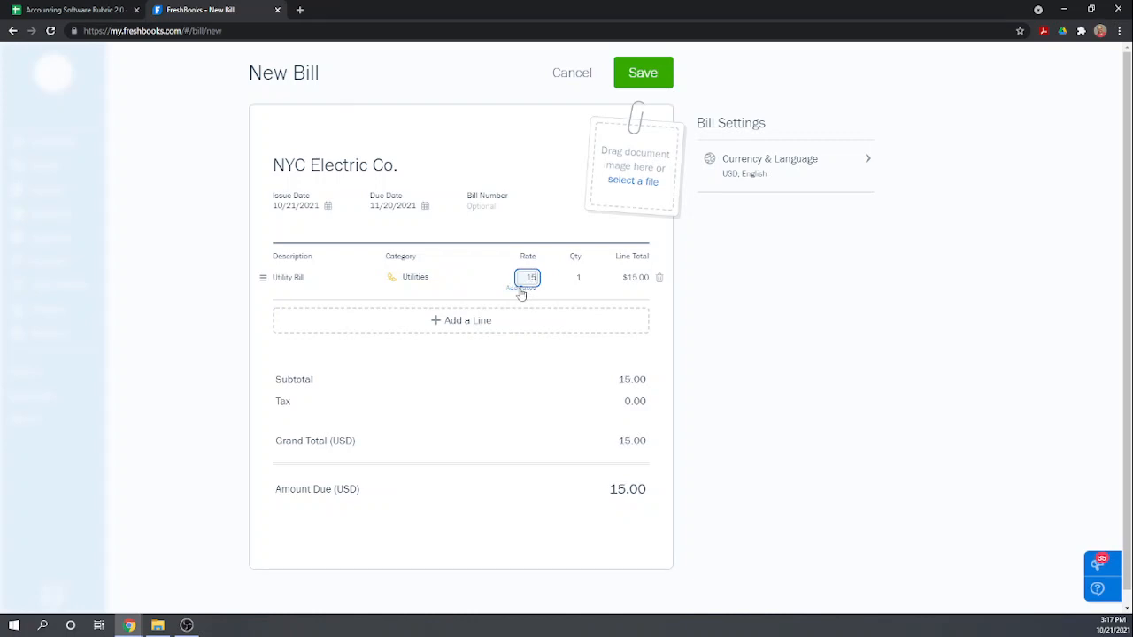
text(0)
Set the bill's issue date to 01/10/2021
click(389, 208)
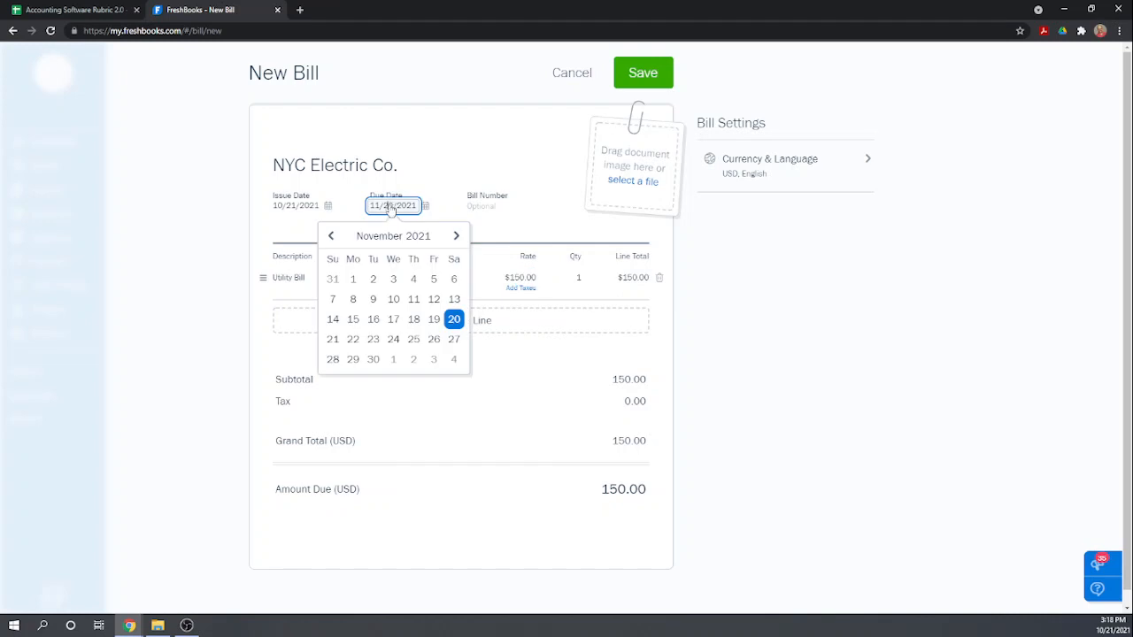
click(289, 207)
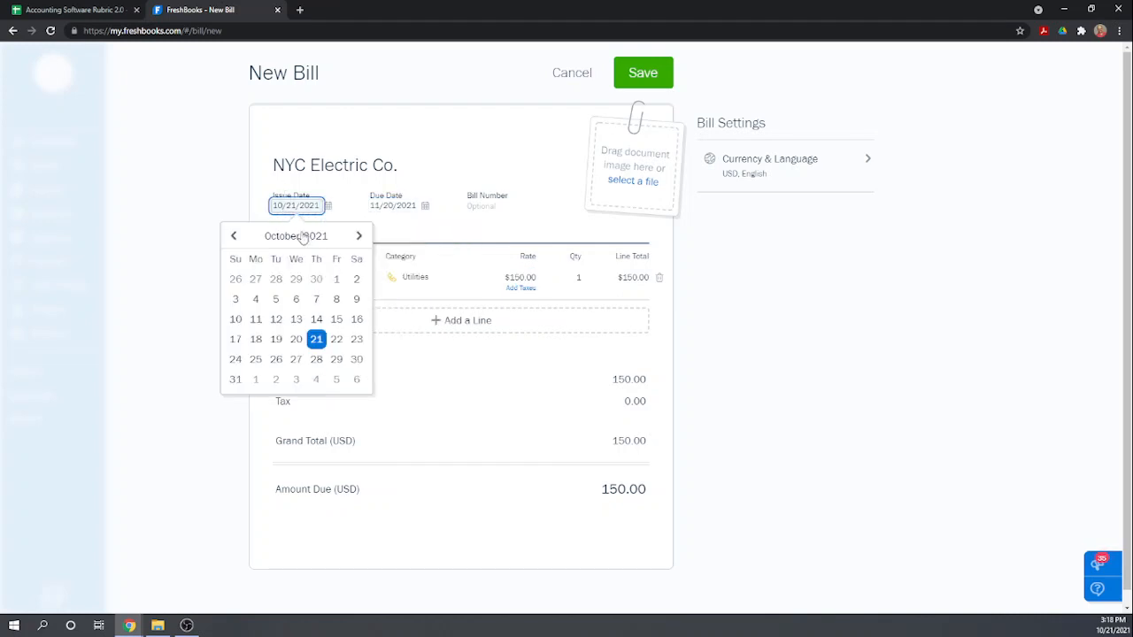
key(BackSpace)
text(01)
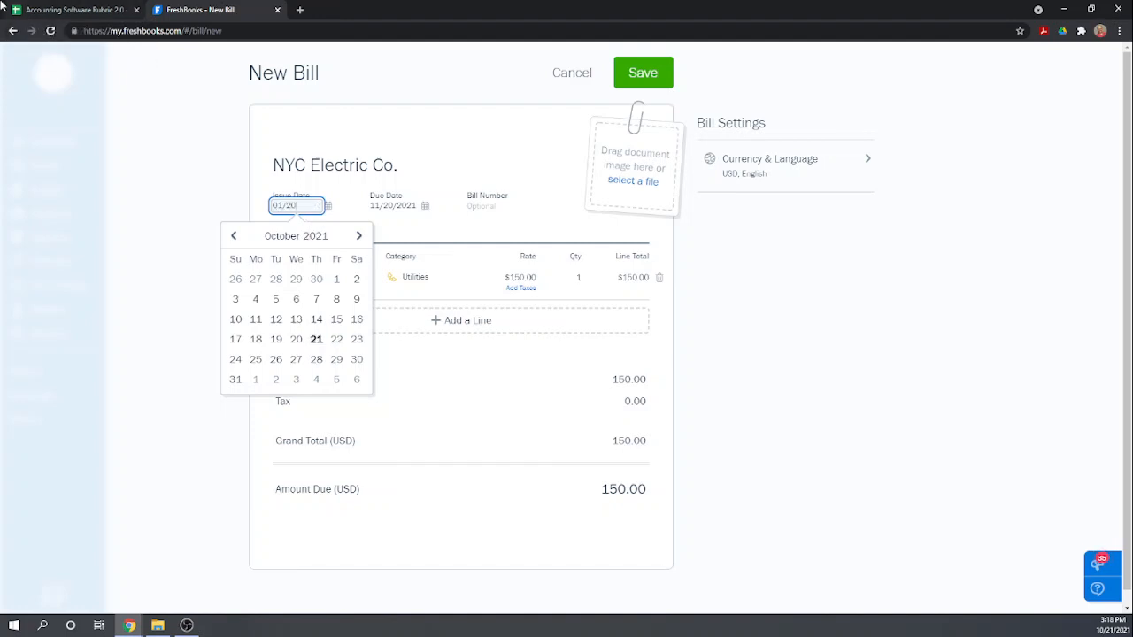
key(BackSpace)
key(BackSpace)
text(01/2)
key(BackSpace)
key(BackSpace)
key(BackSpace)
key(BackSpace)
text(1)
key(BackSpace)
text(01/10/2021)
key(Return)
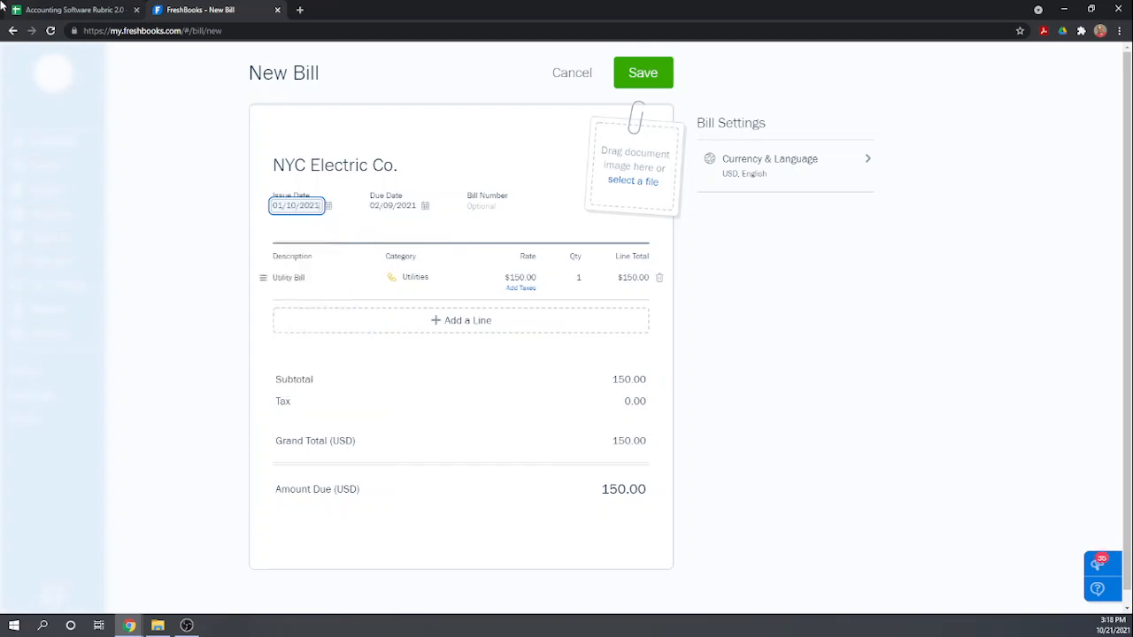
Set the bill's due date to 01/20/2021 and save the bill
key(Tab)
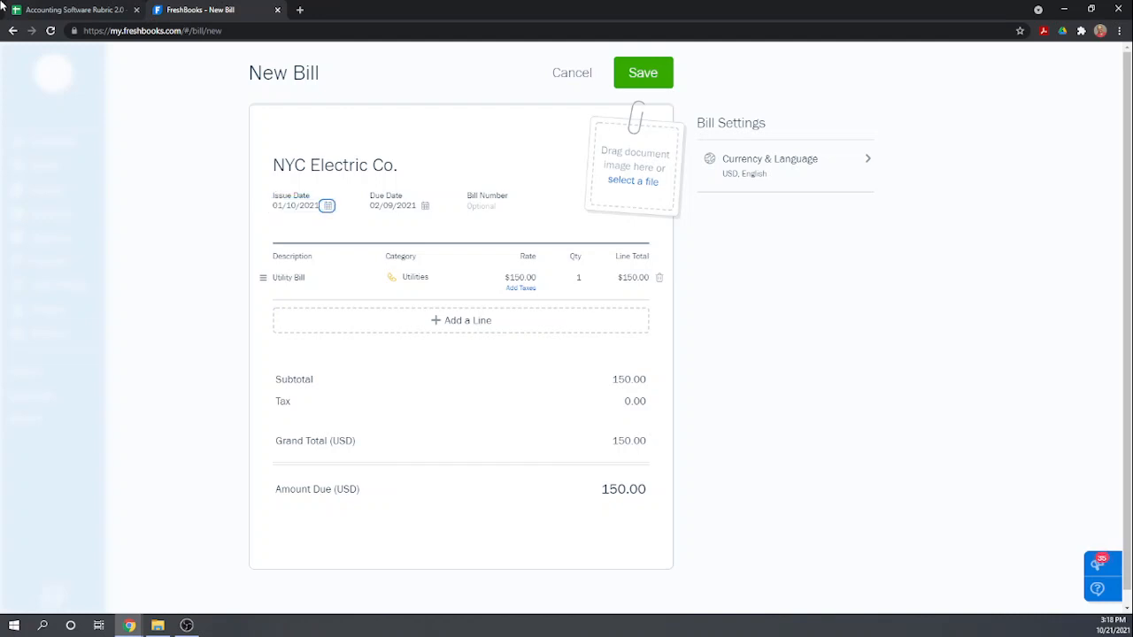
text(01)
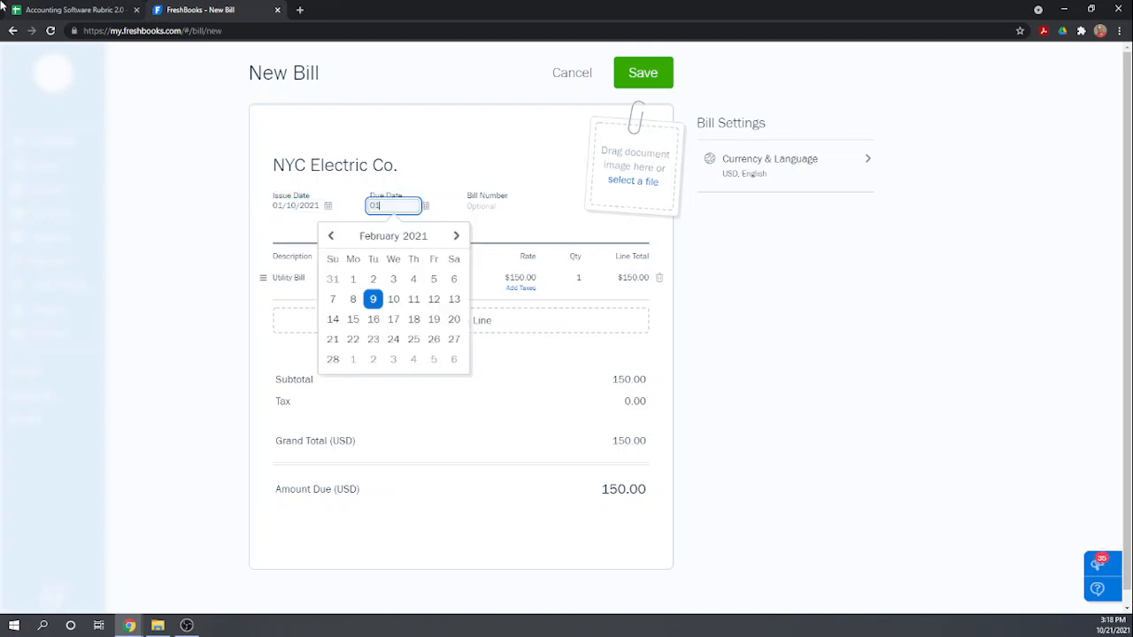
text(/20/2021)
key(Return)
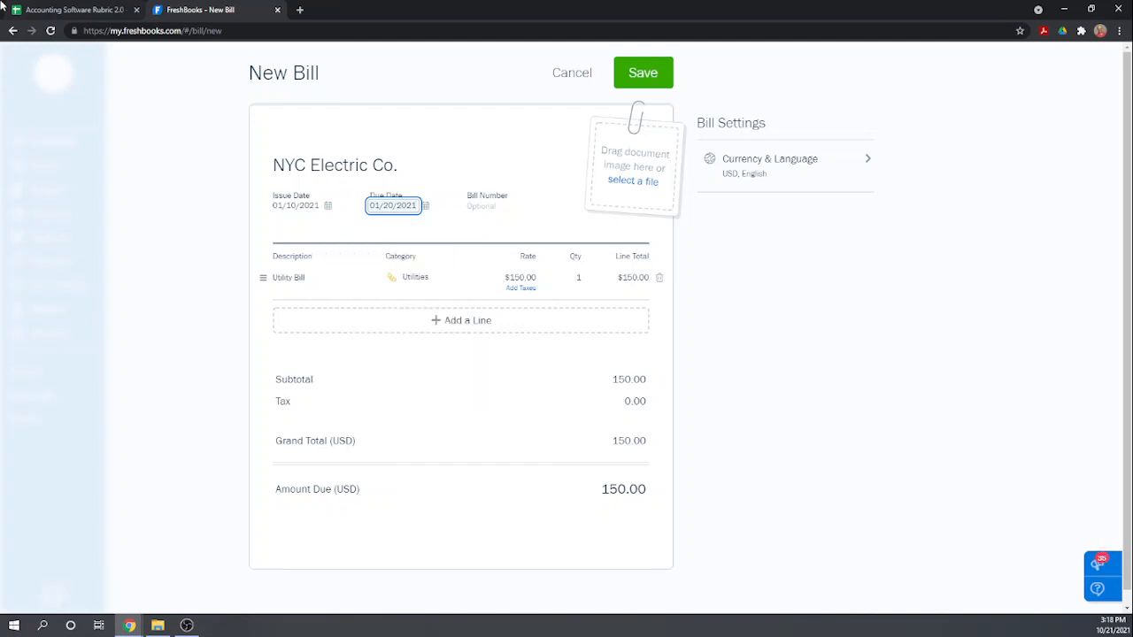
click(523, 152)
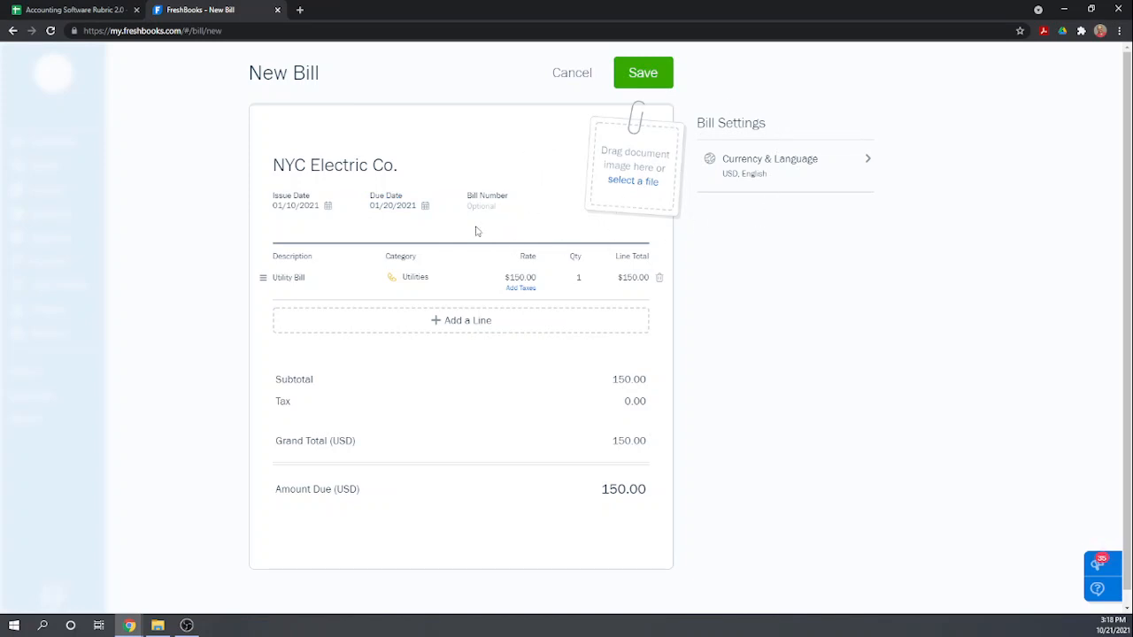
scroll(748, 255, down, 1)
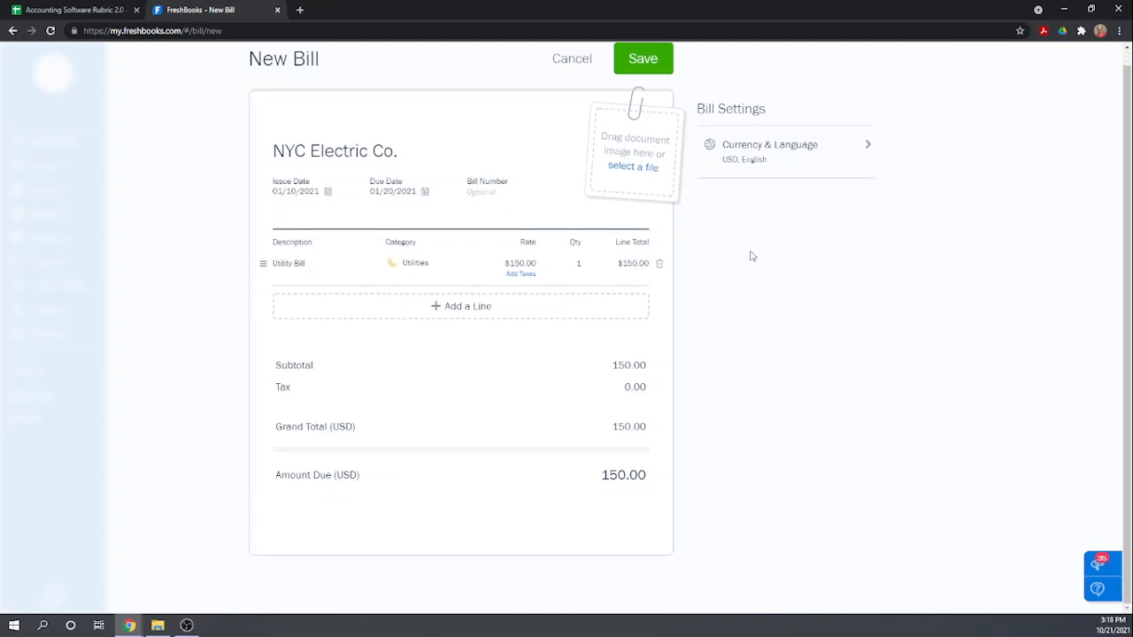
click(636, 68)
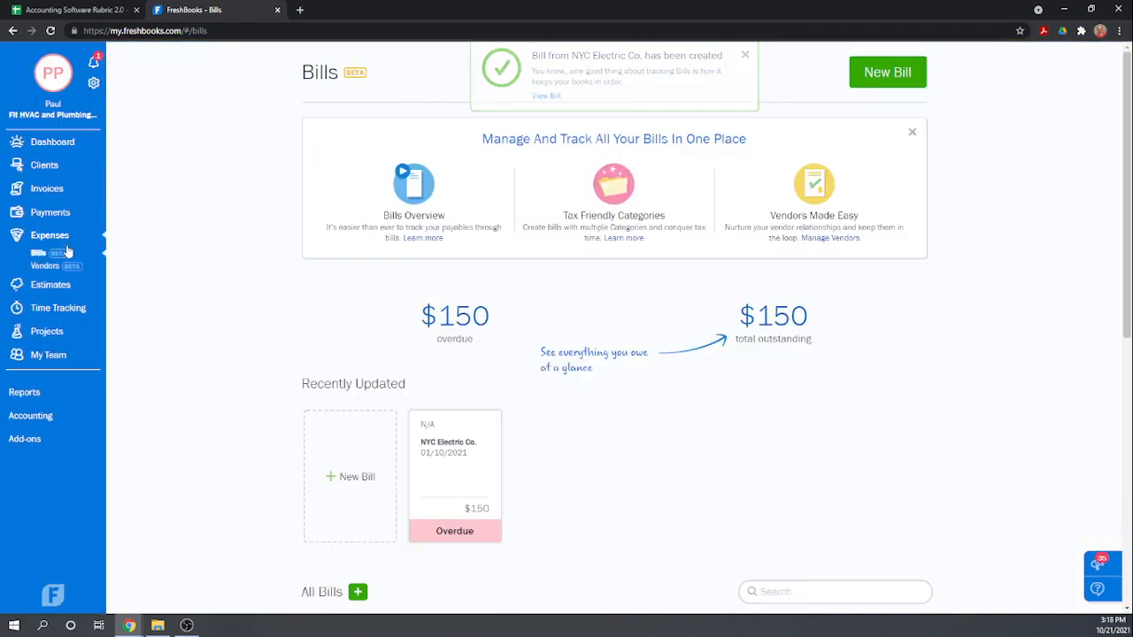
Examine the NYC Electric Co. vendor record and its editable details and settings, leaving without changes
click(49, 267)
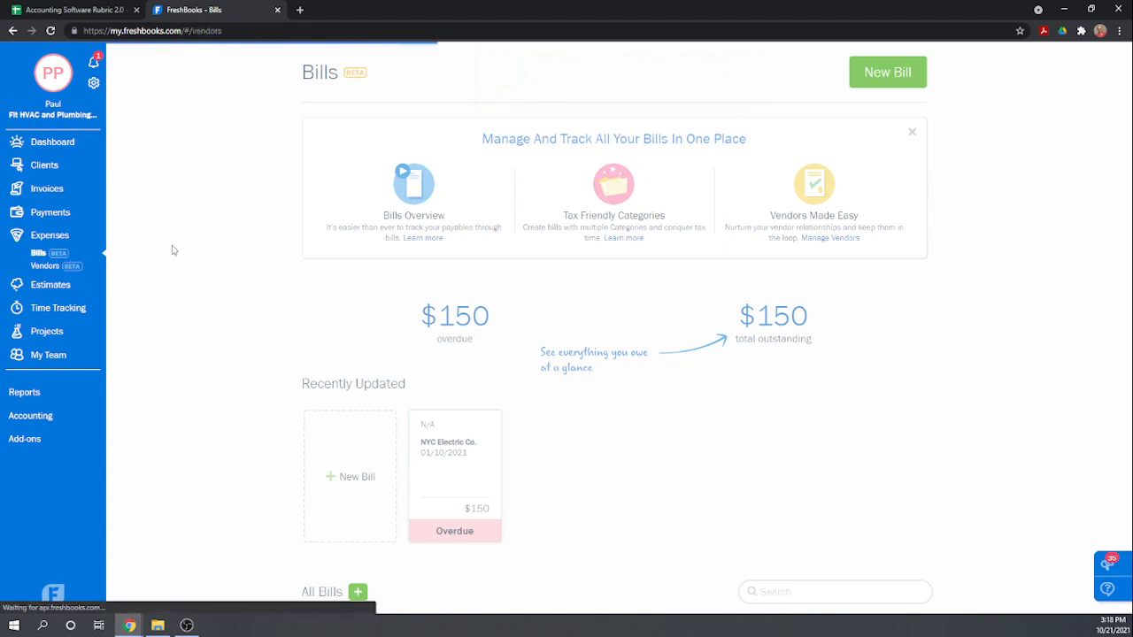
scroll(306, 265, down, 3)
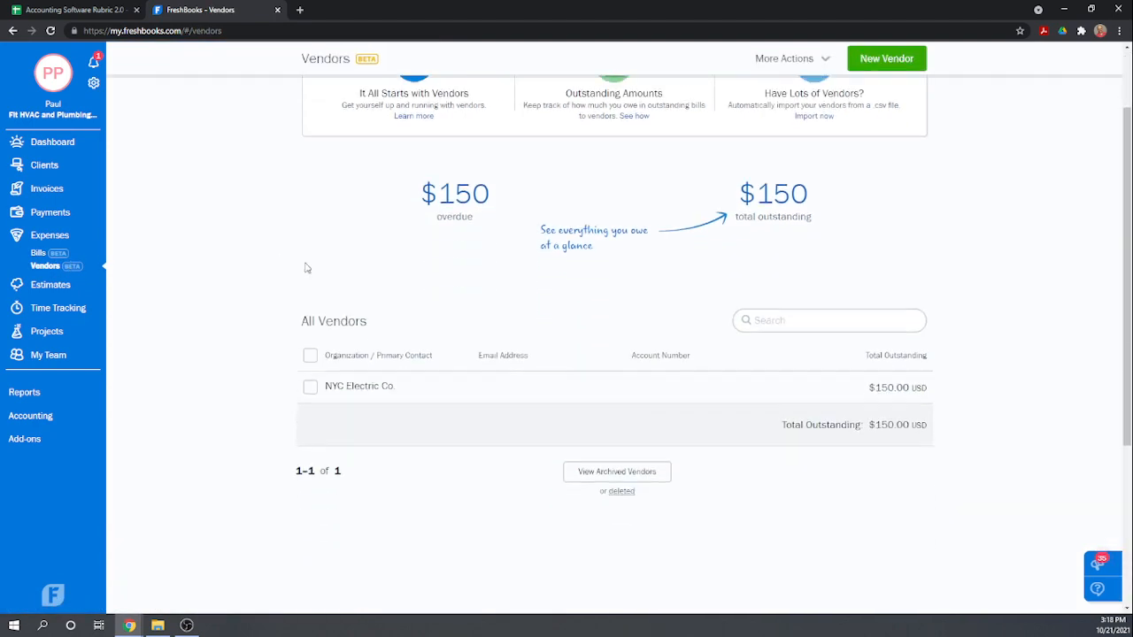
click(383, 363)
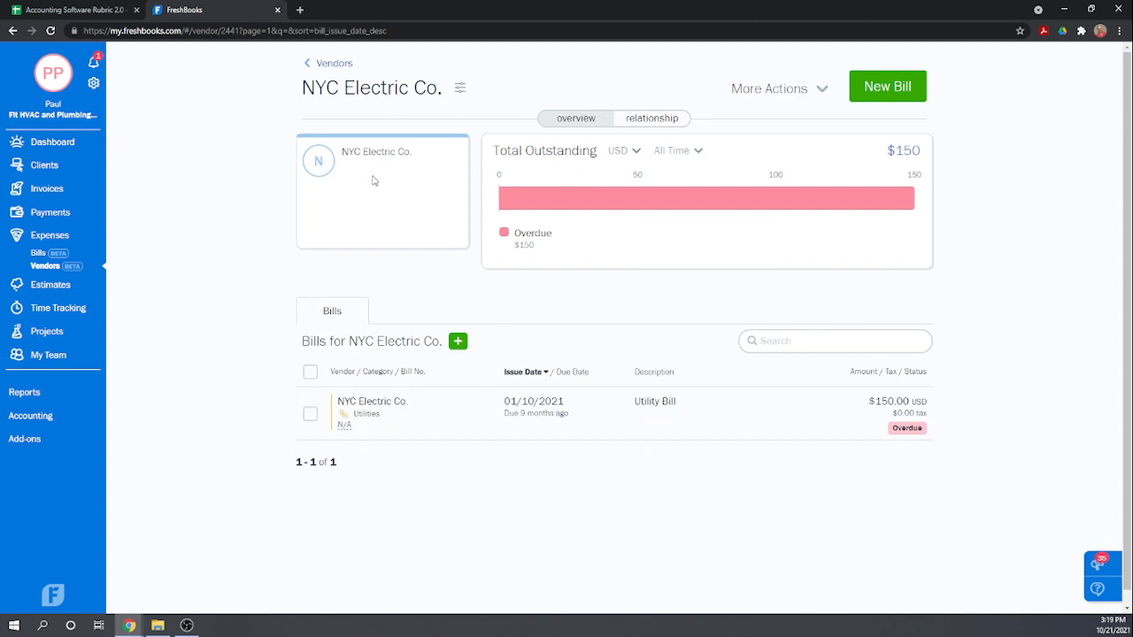
mouse_move(398, 227)
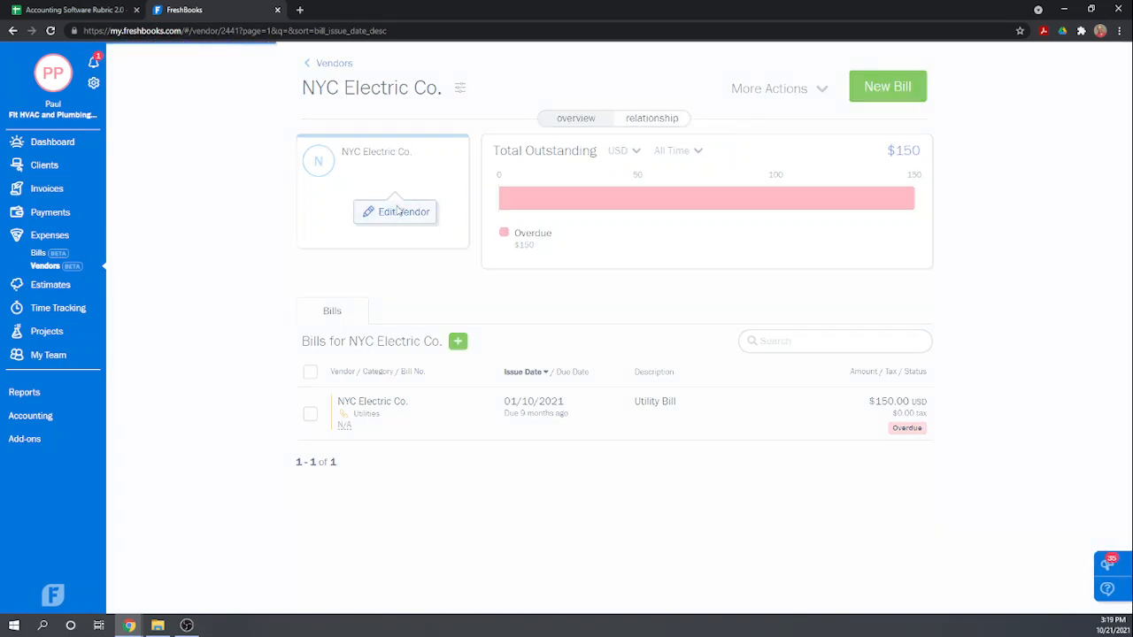
click(396, 211)
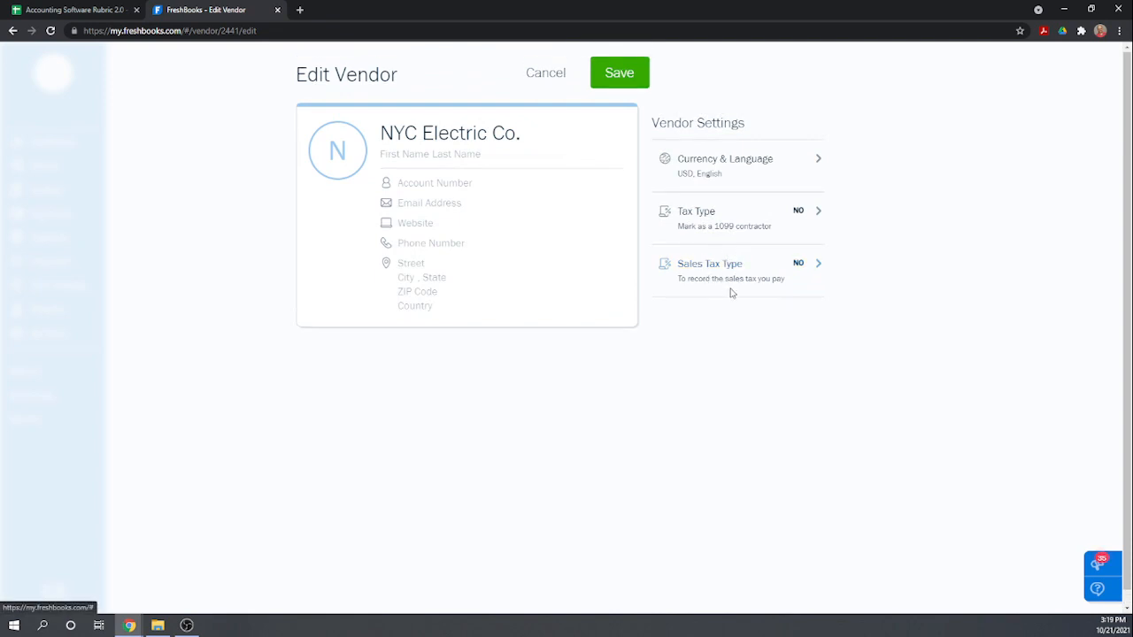
click(537, 81)
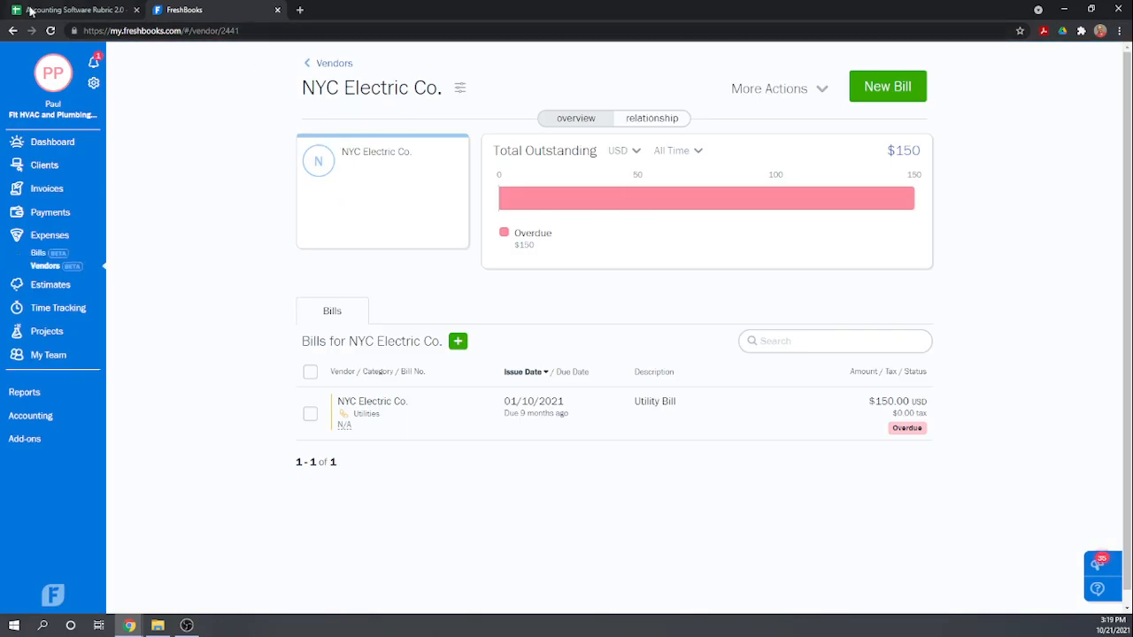
Switch to the Accounting Software Rubric 2.0 spreadsheet and enter a score of 1 in G22 through G25, from "Create a vendor" to "Attach copy of the receipt"
click(77, 11)
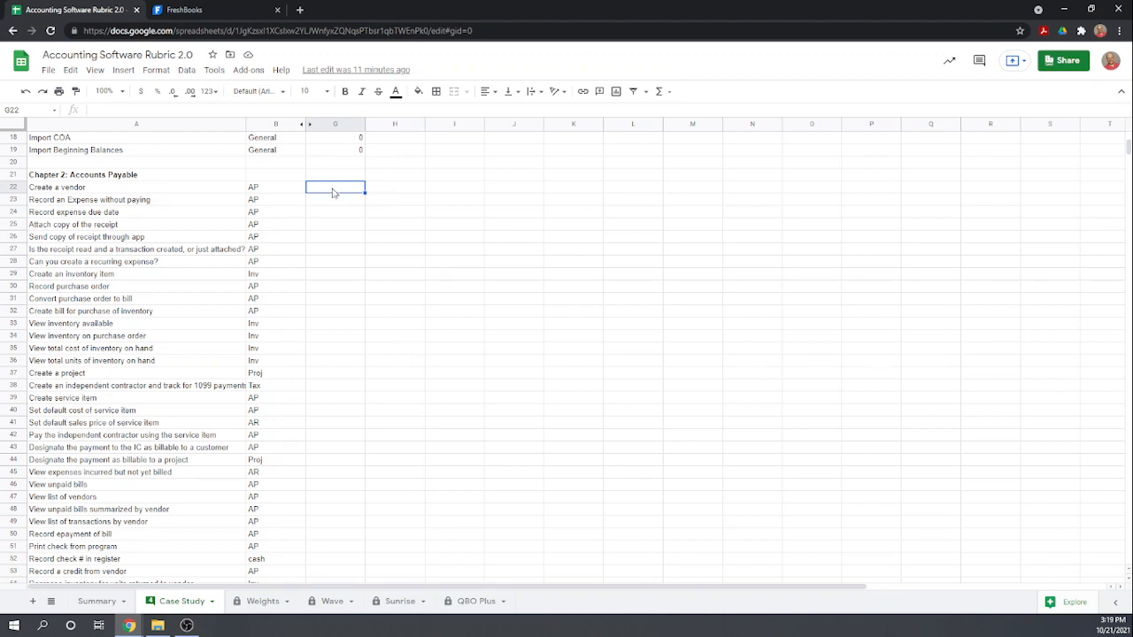
text(1)
key(Return)
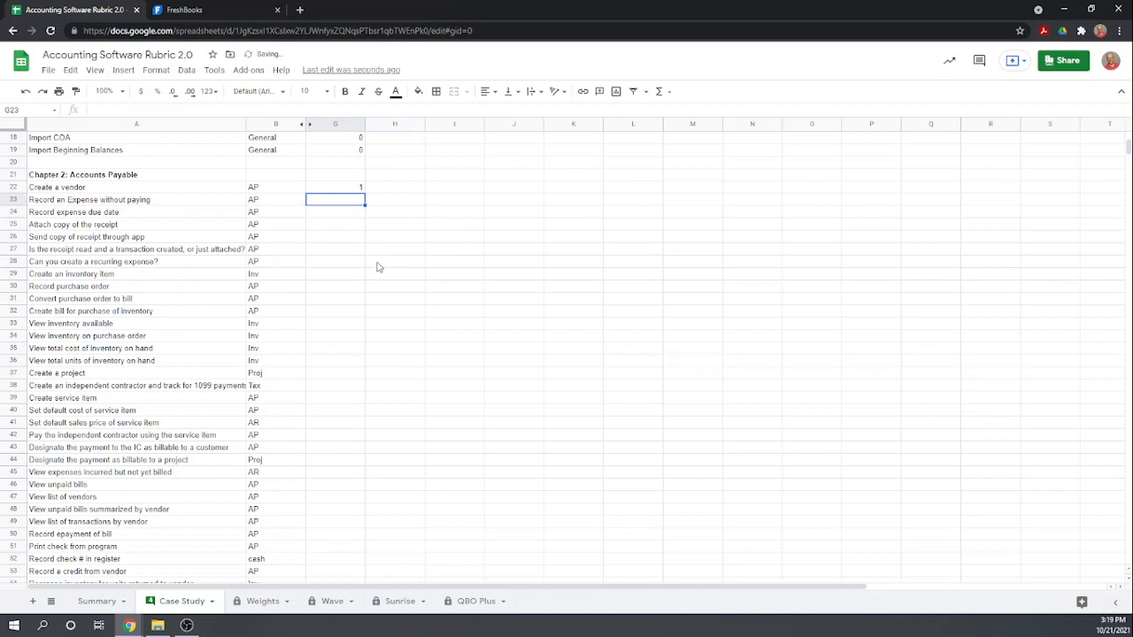
text(1)
key(Return)
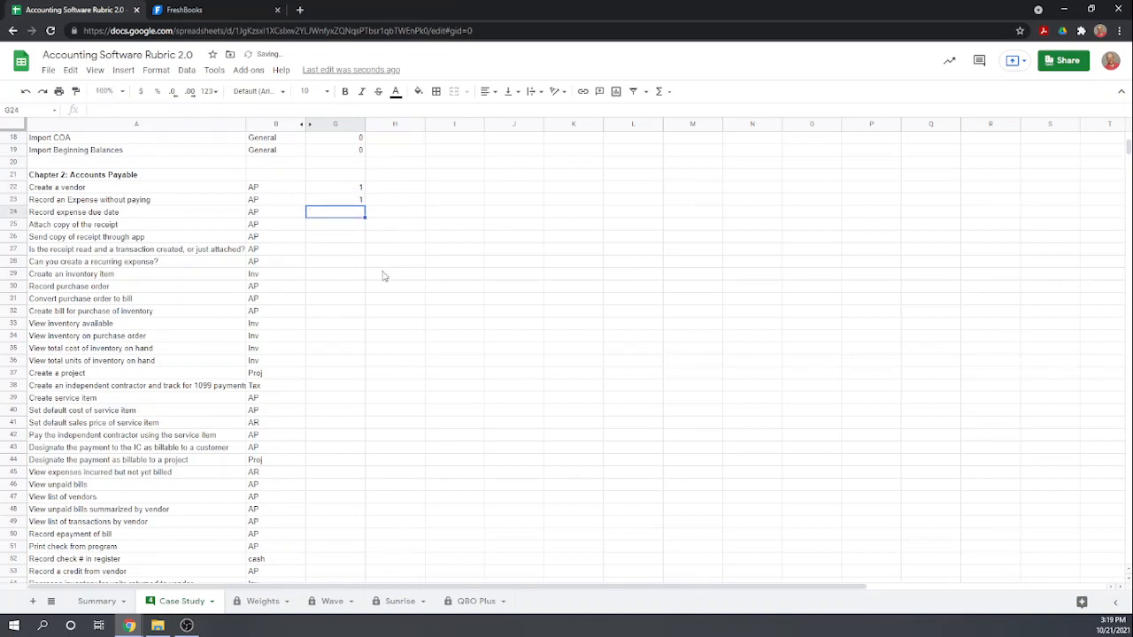
text(1)
key(Return)
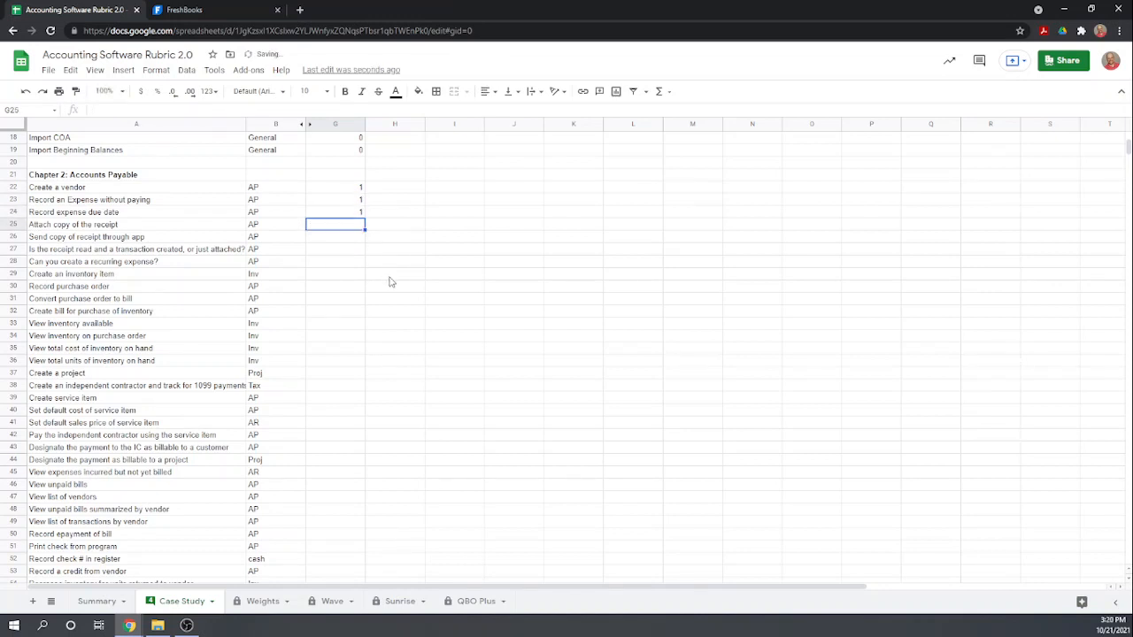
text(1)
key(Return)
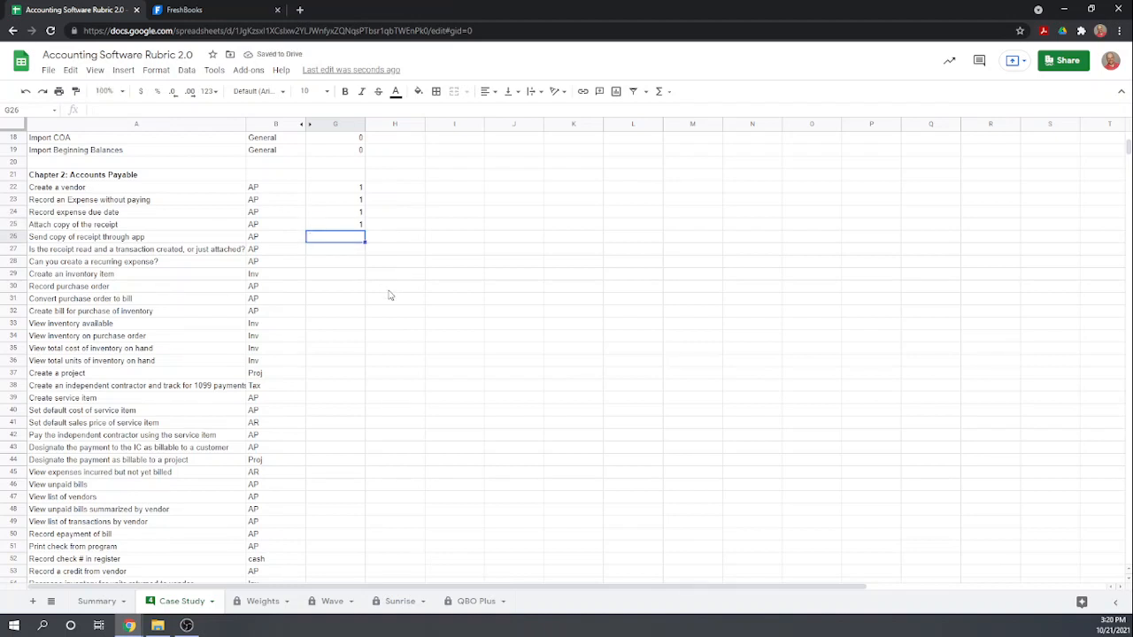
key(Return)
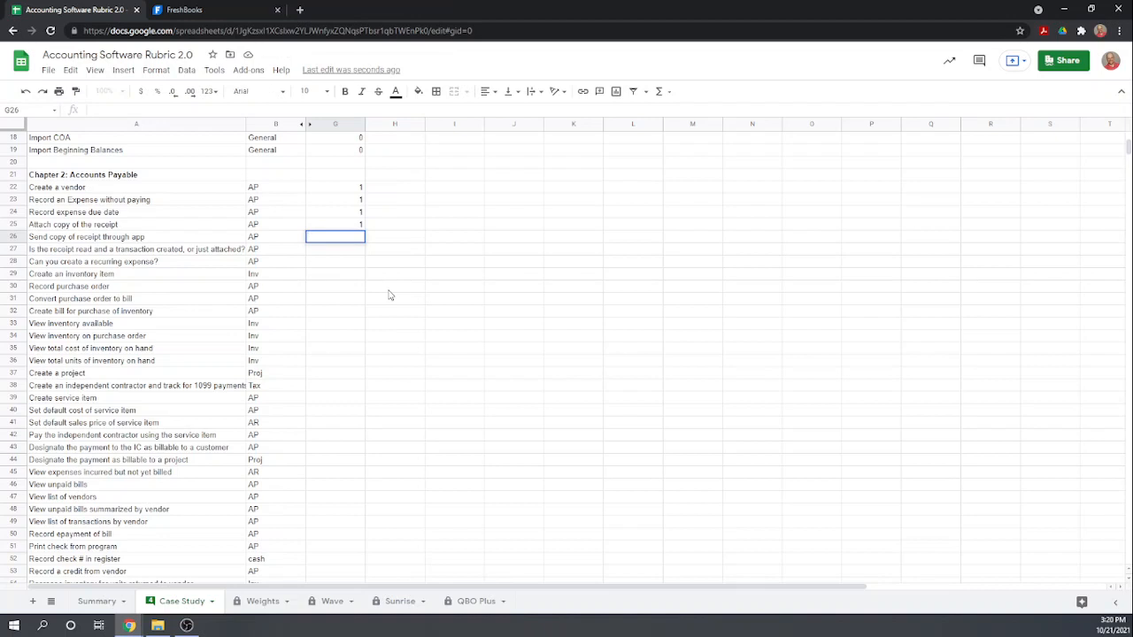
Switch to FreshBooks, start a new expense, and attach the emailed receipt PDF from the file explorer to it
key(Return)
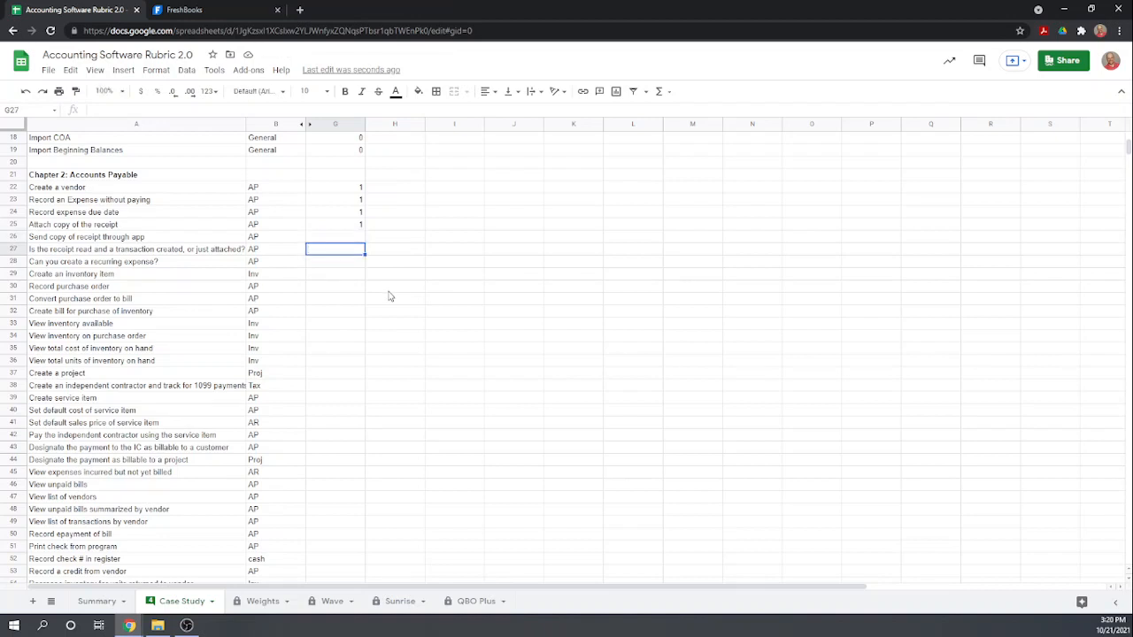
key(Return)
click(221, 12)
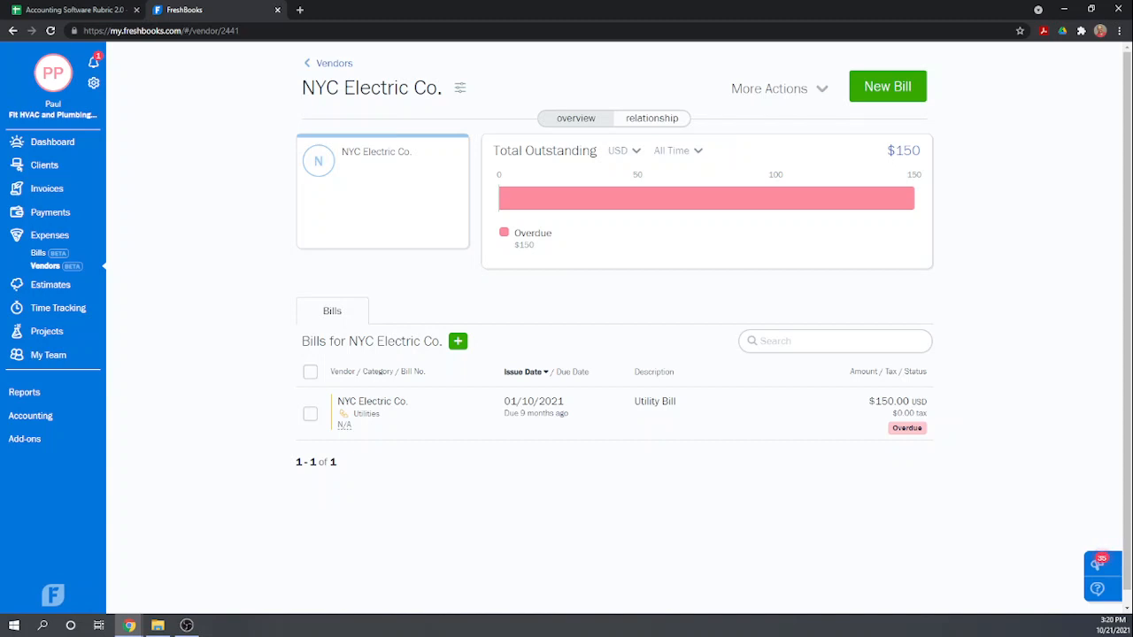
click(55, 239)
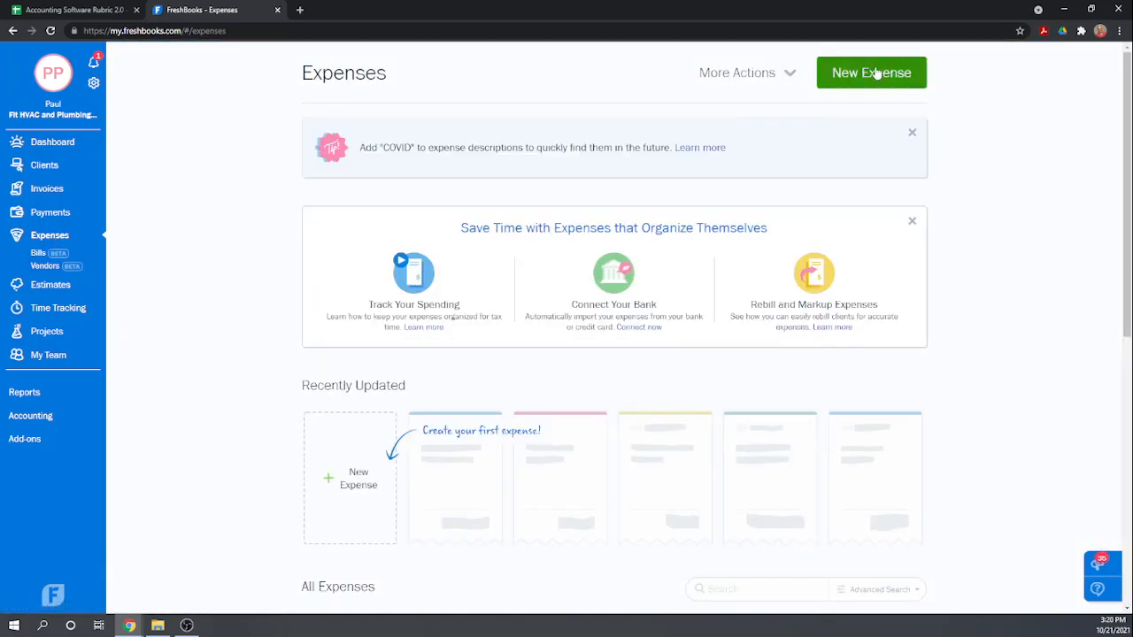
click(877, 74)
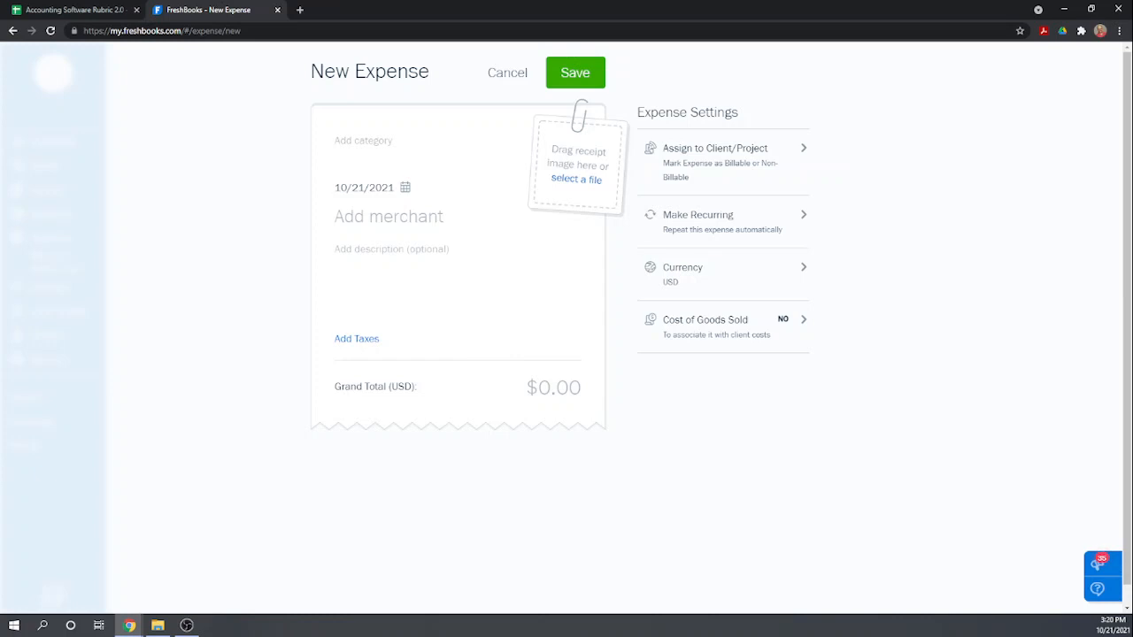
key(alt+Tab)
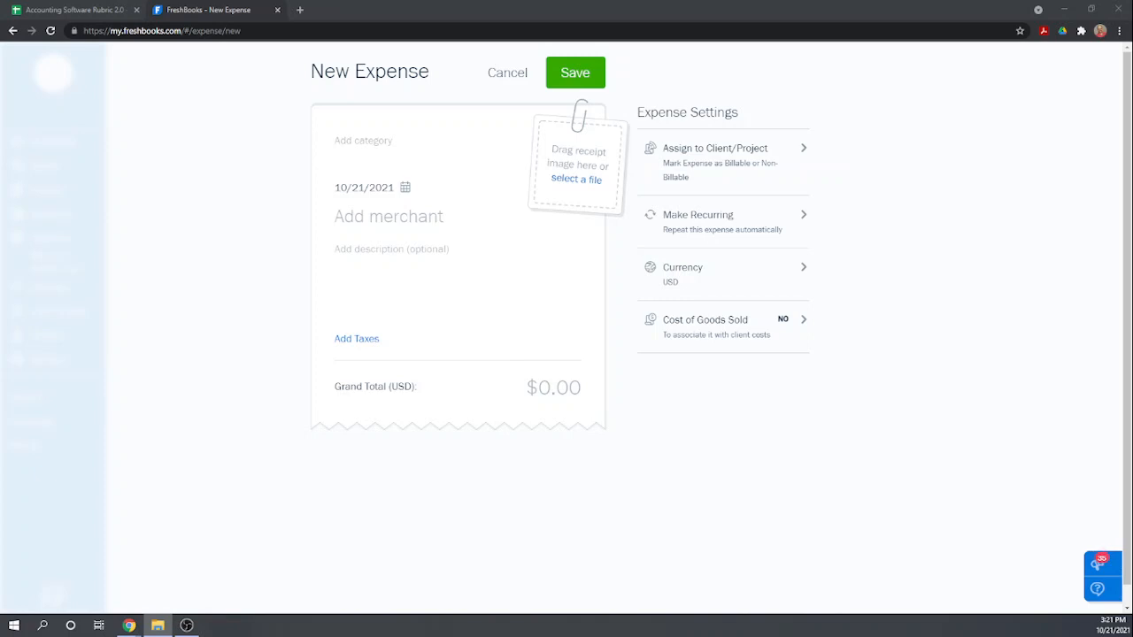
drag(125, 602, 564, 185)
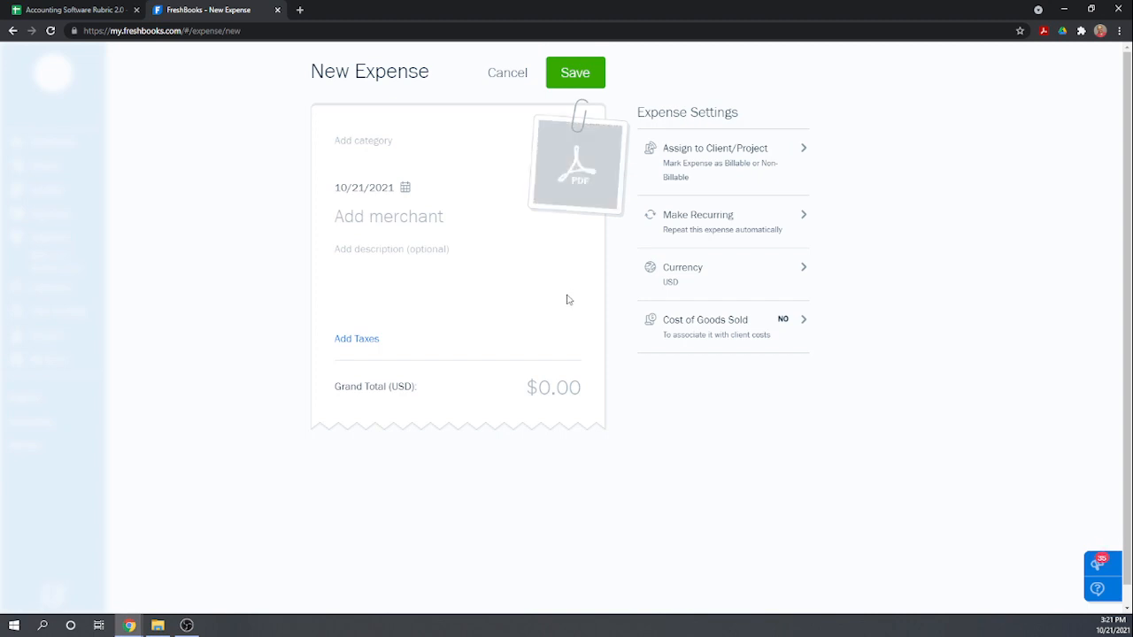
Download the PDF attached to the expense, read through the Lowe's receipt, and close it
mouse_move(571, 202)
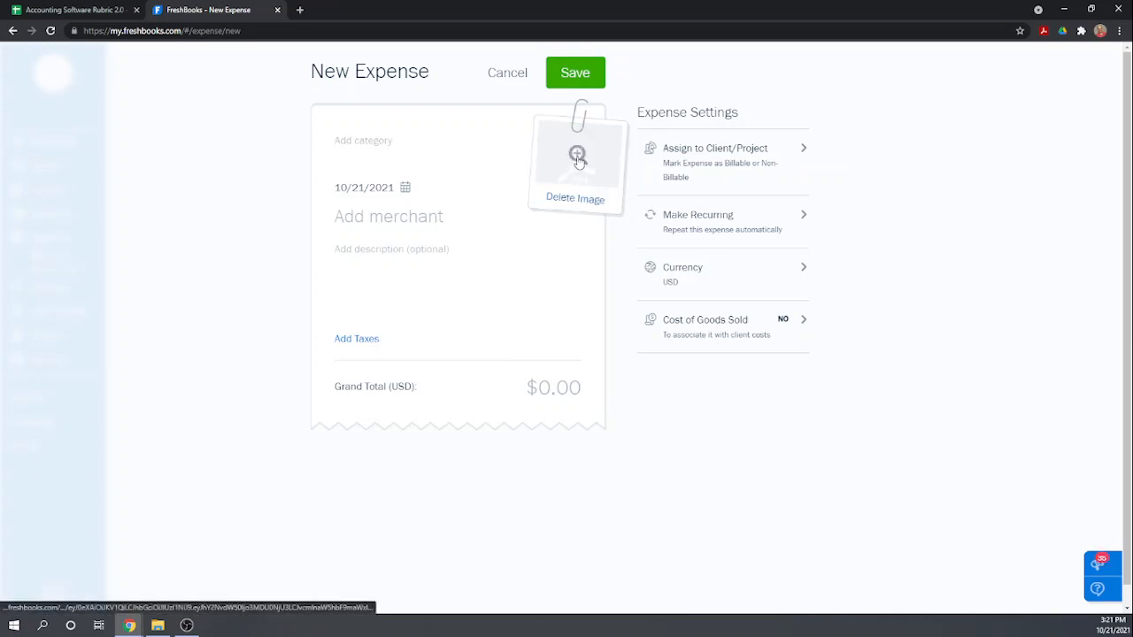
click(576, 157)
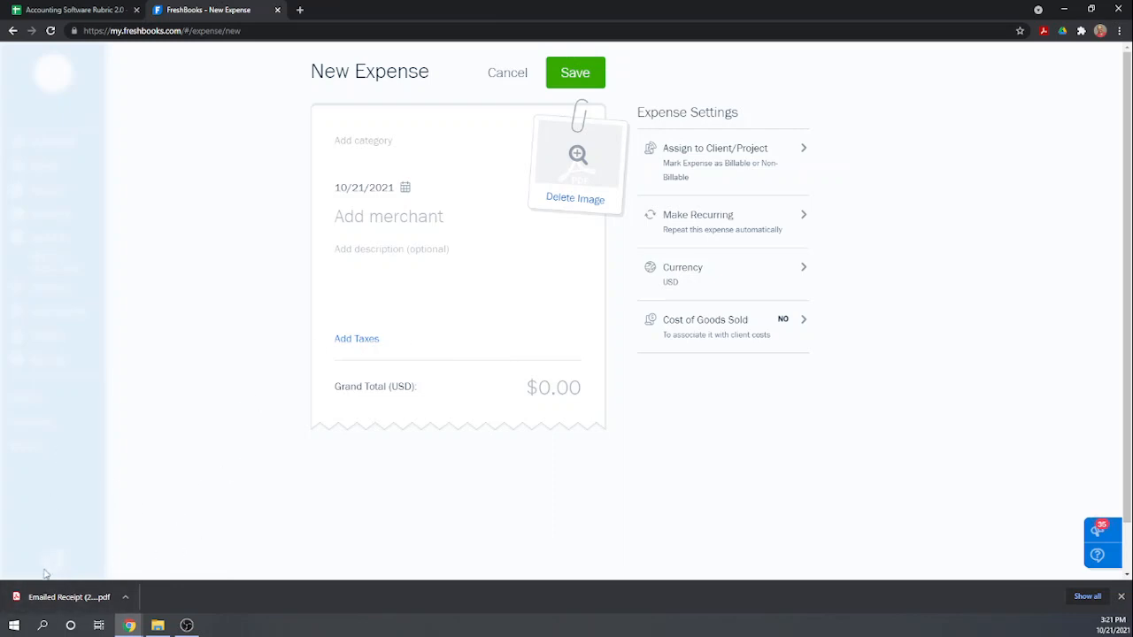
click(60, 597)
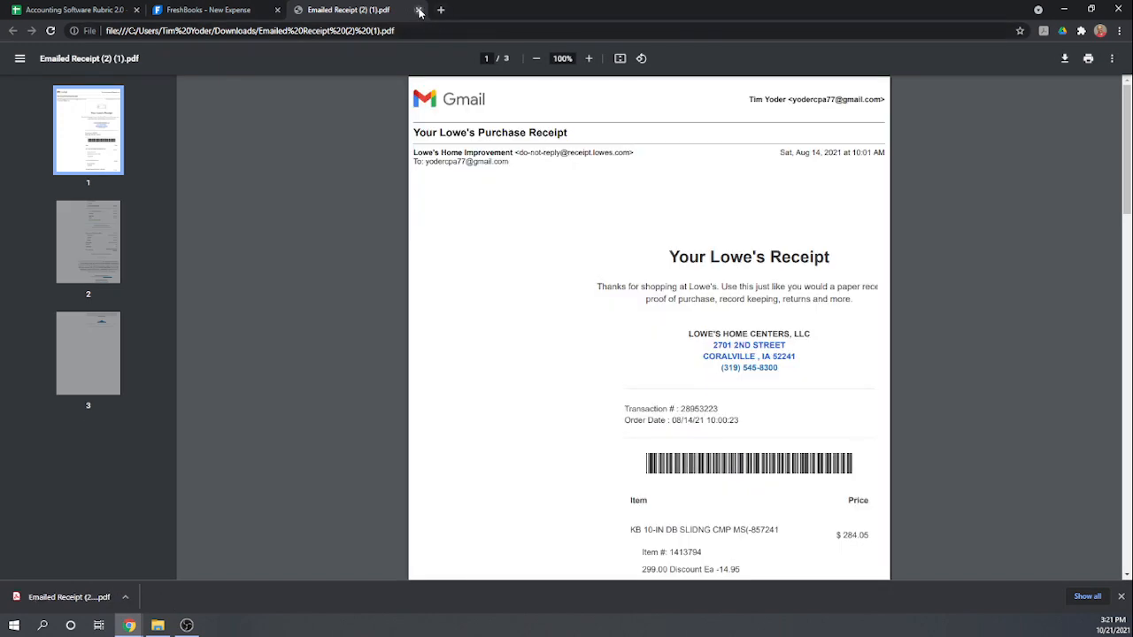
scroll(579, 203, down, 3)
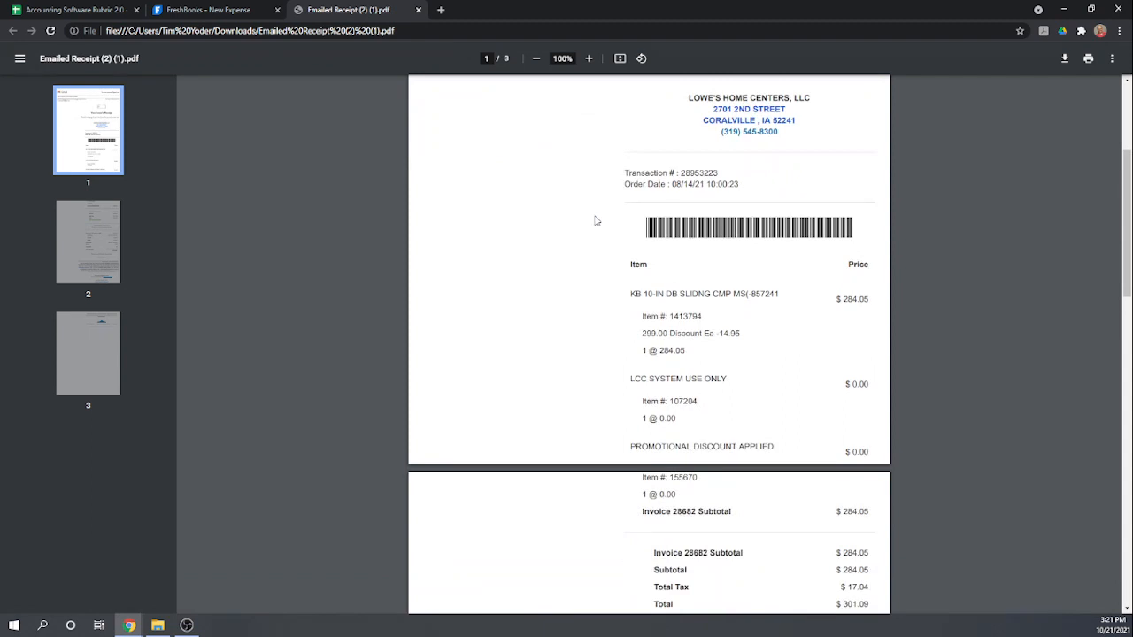
scroll(596, 222, down, 2)
scroll(597, 222, up, 2)
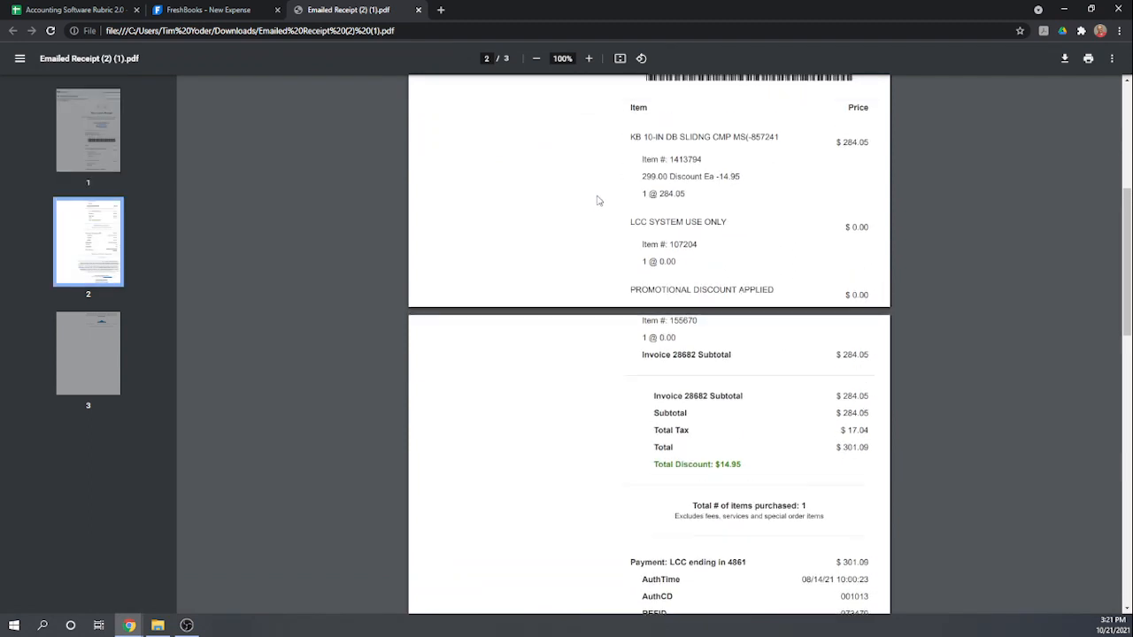
click(418, 10)
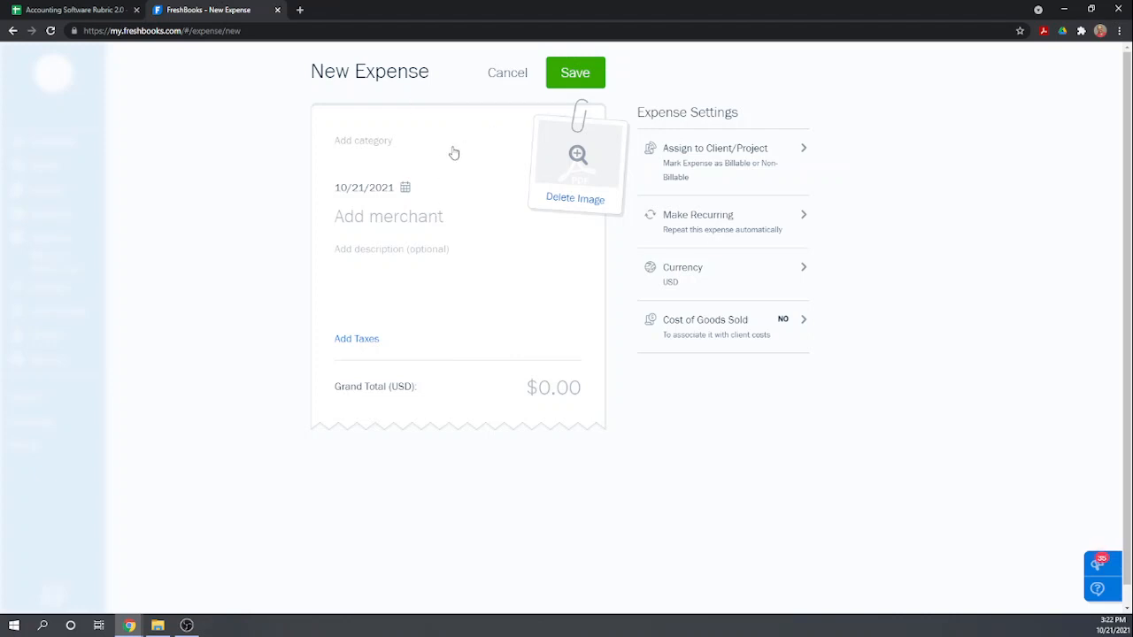
Search the new expense's category choices for "equi", clearing the search without picking one
click(362, 143)
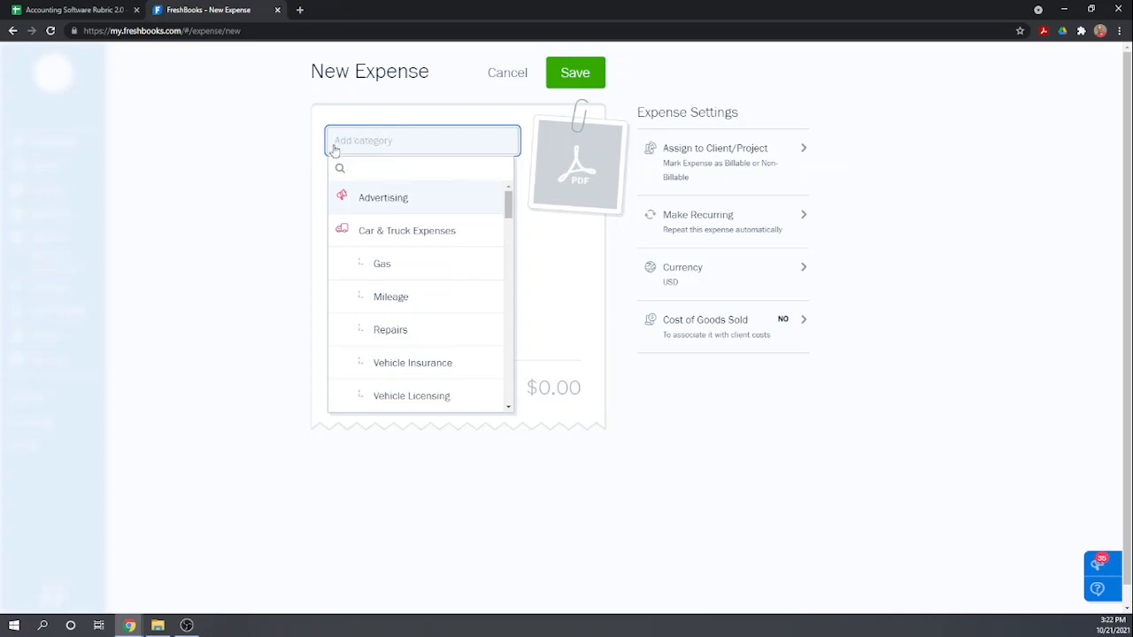
text(sma)
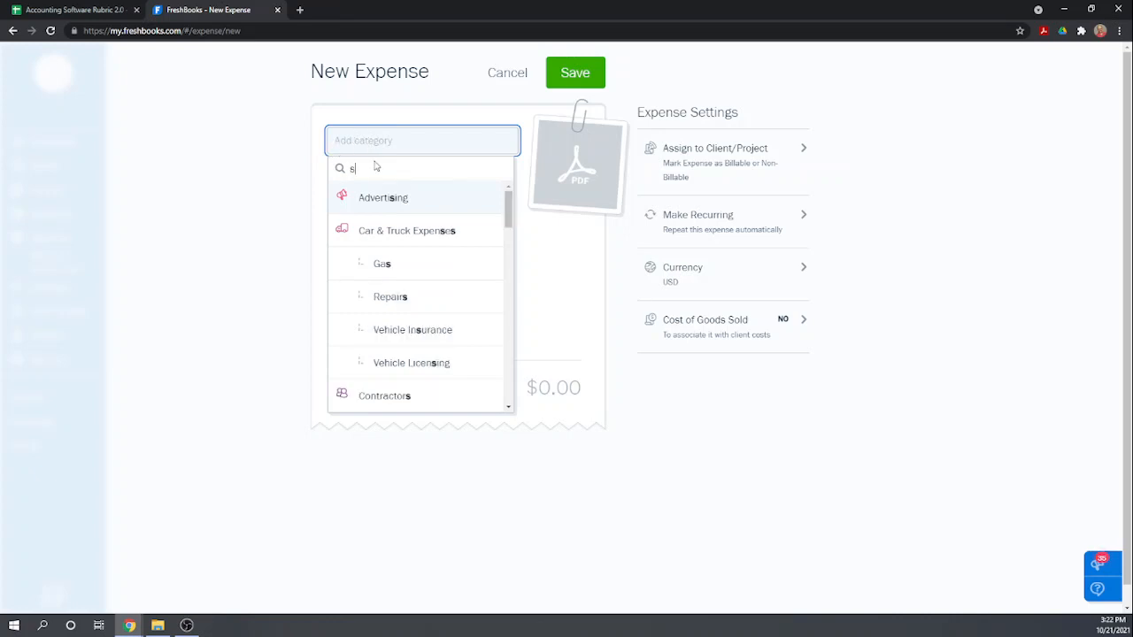
key(BackSpace)
key(BackSpace)
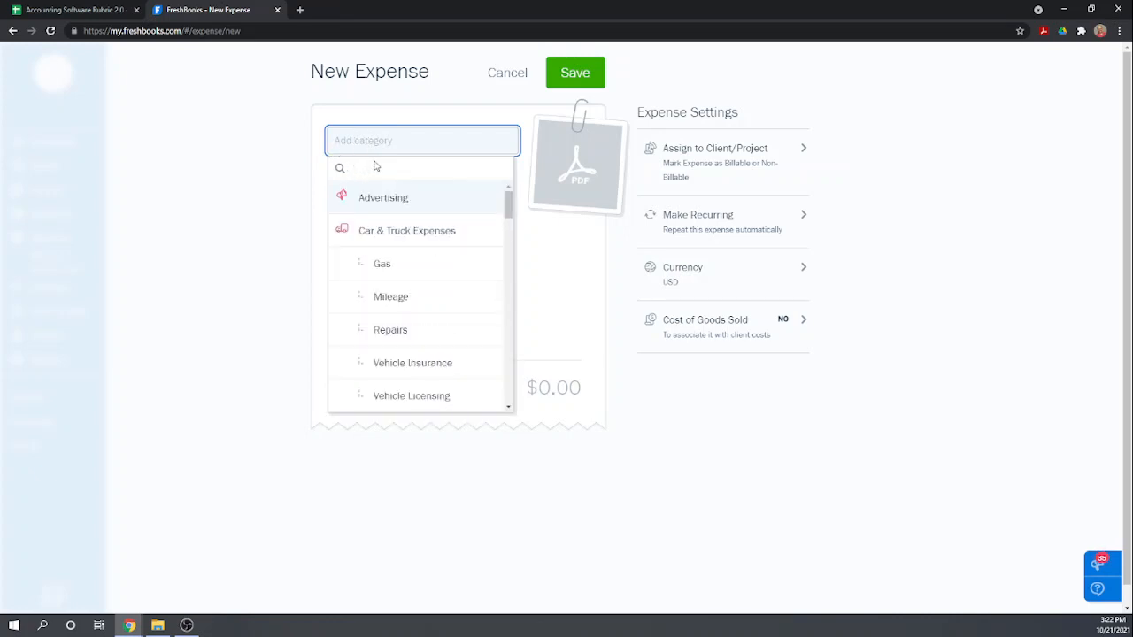
text(equi)
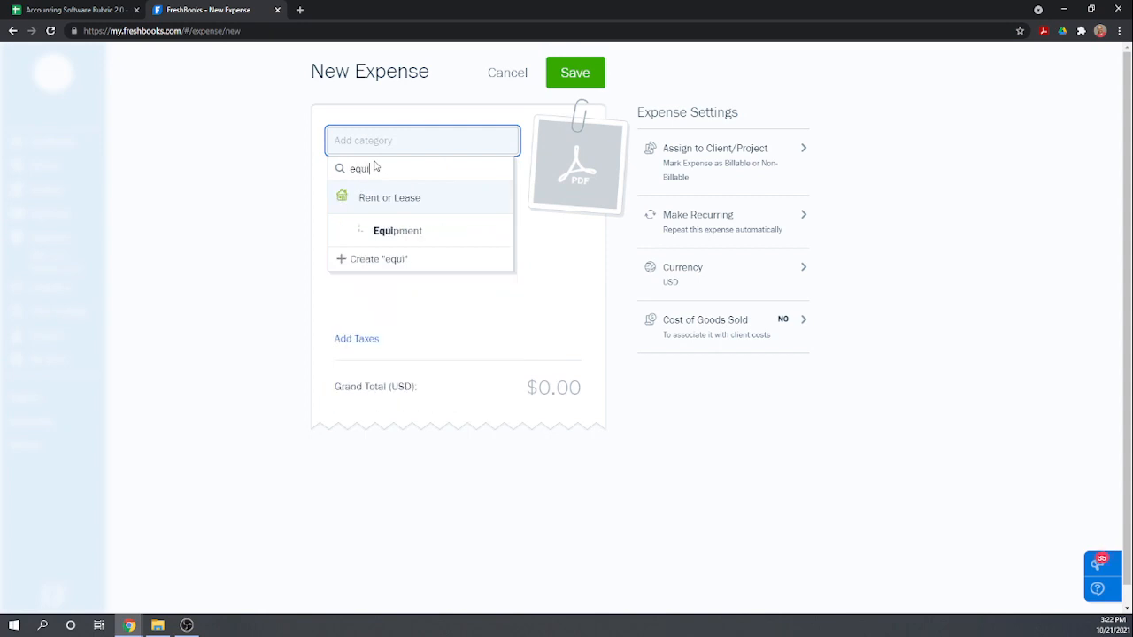
key(BackSpace)
key(BackSpace)
key(BackSpace)
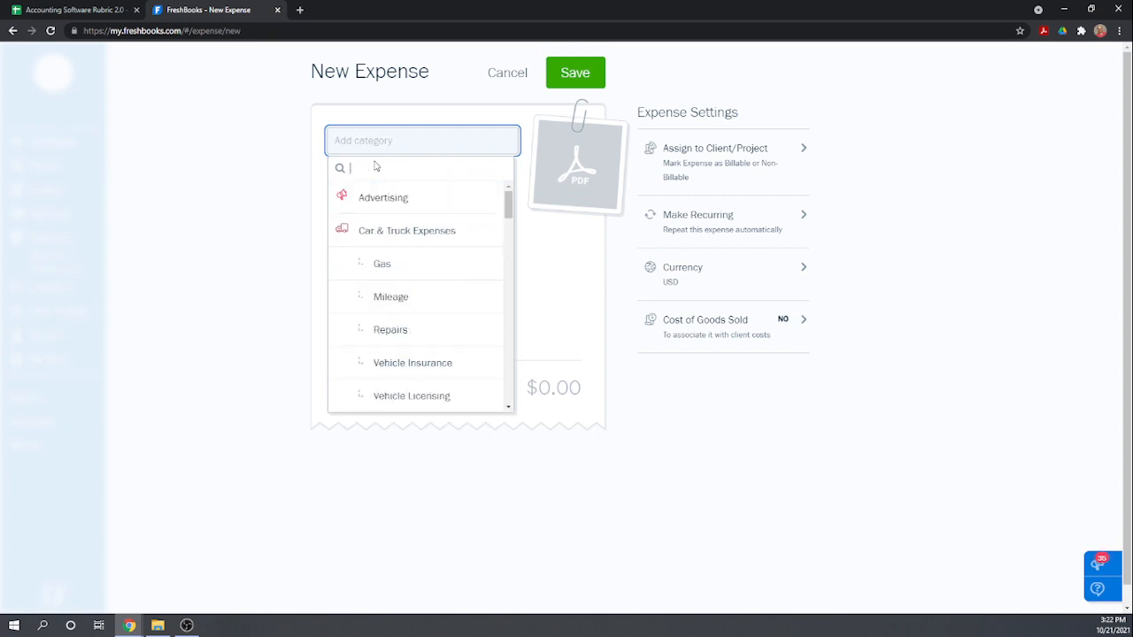
Set the new expense's category to Supplies
scroll(438, 283, down, 2)
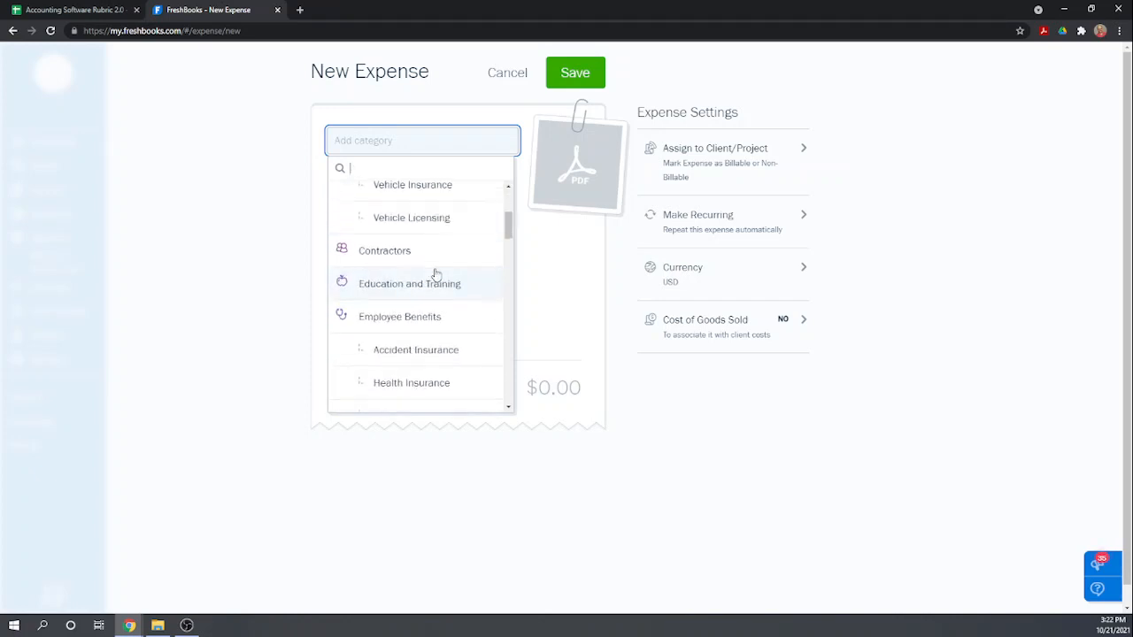
scroll(431, 270, down, 2)
scroll(416, 252, down, 1)
scroll(416, 256, down, 4)
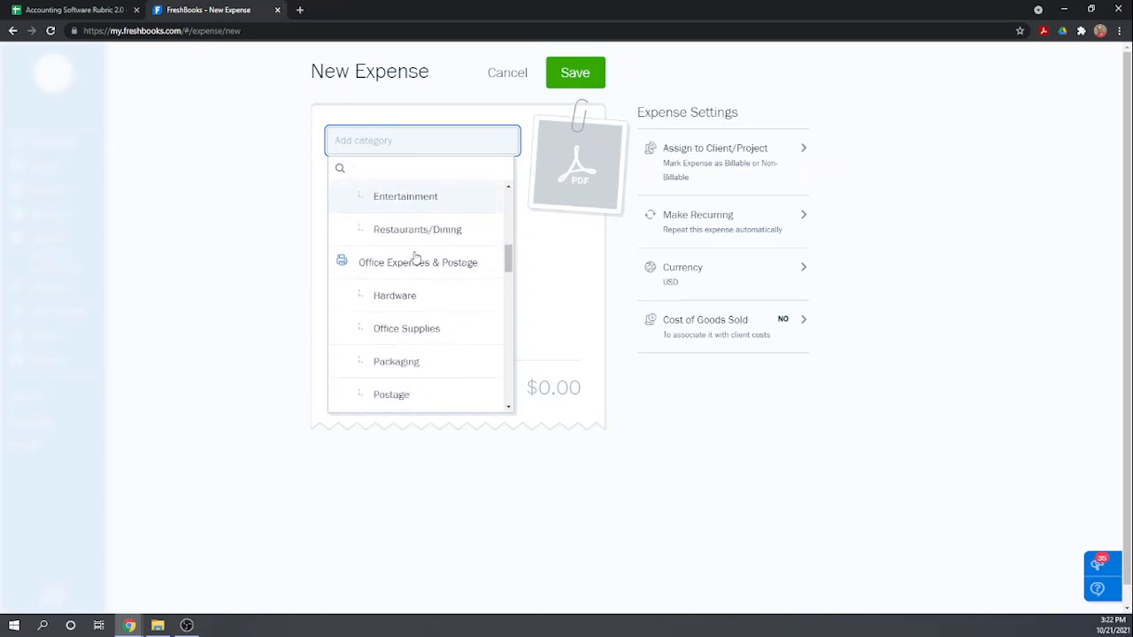
scroll(428, 276, down, 5)
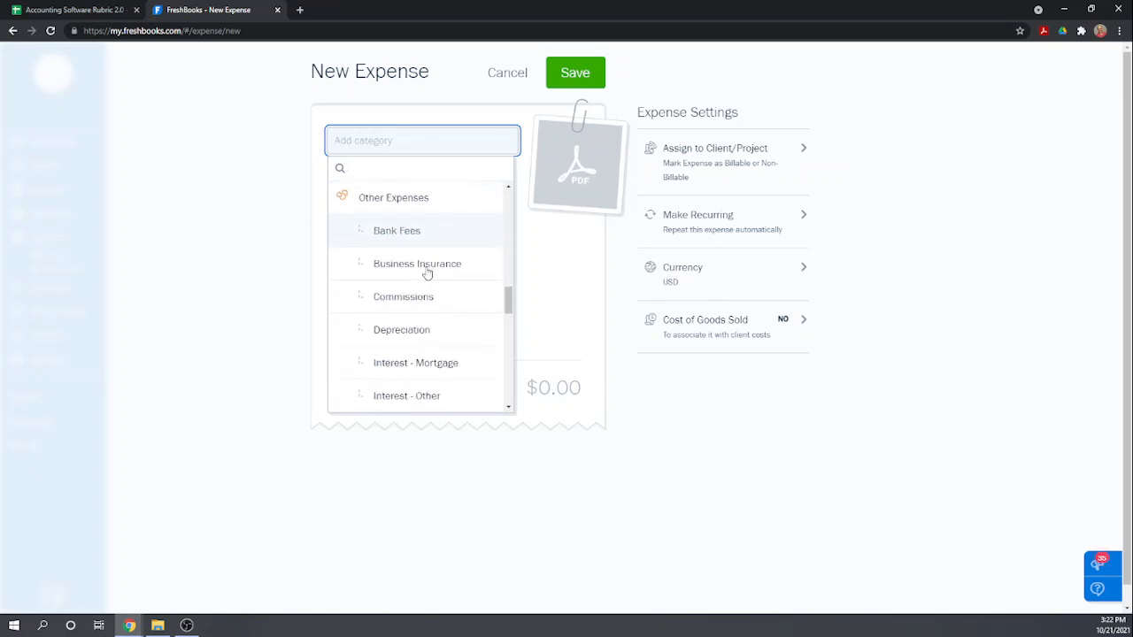
scroll(431, 276, down, 3)
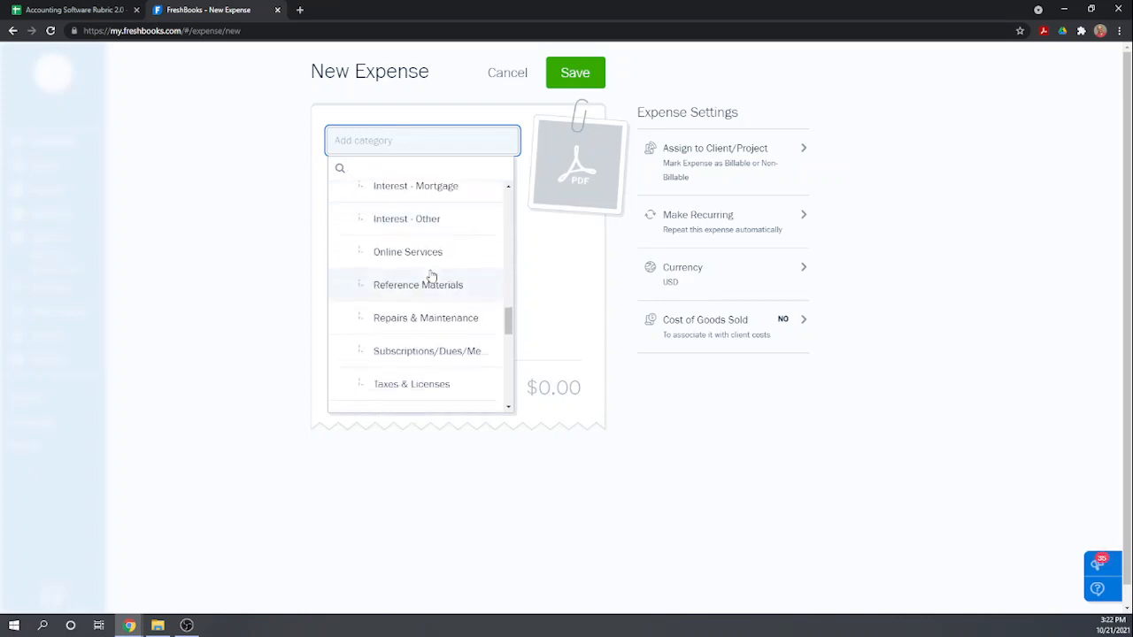
scroll(434, 278, down, 6)
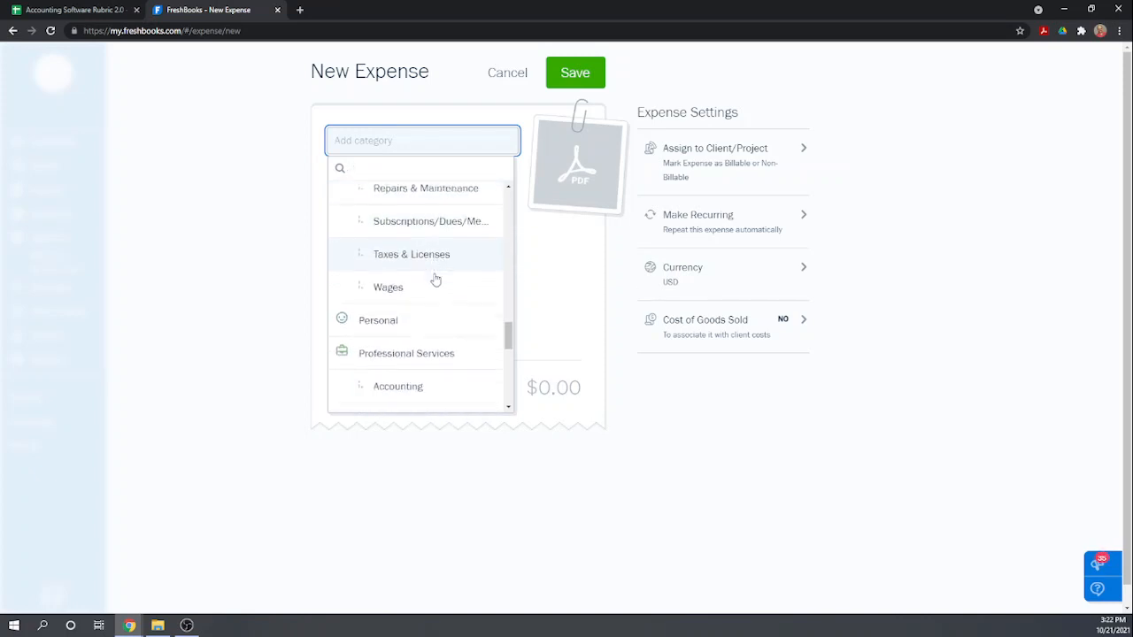
scroll(437, 280, down, 5)
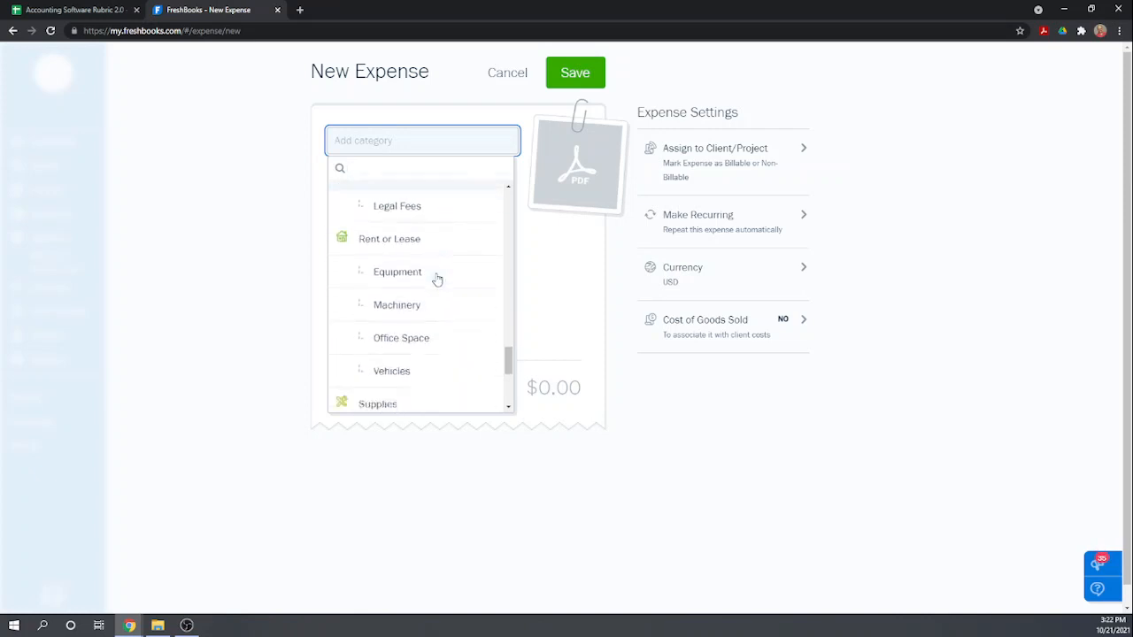
scroll(438, 279, down, 4)
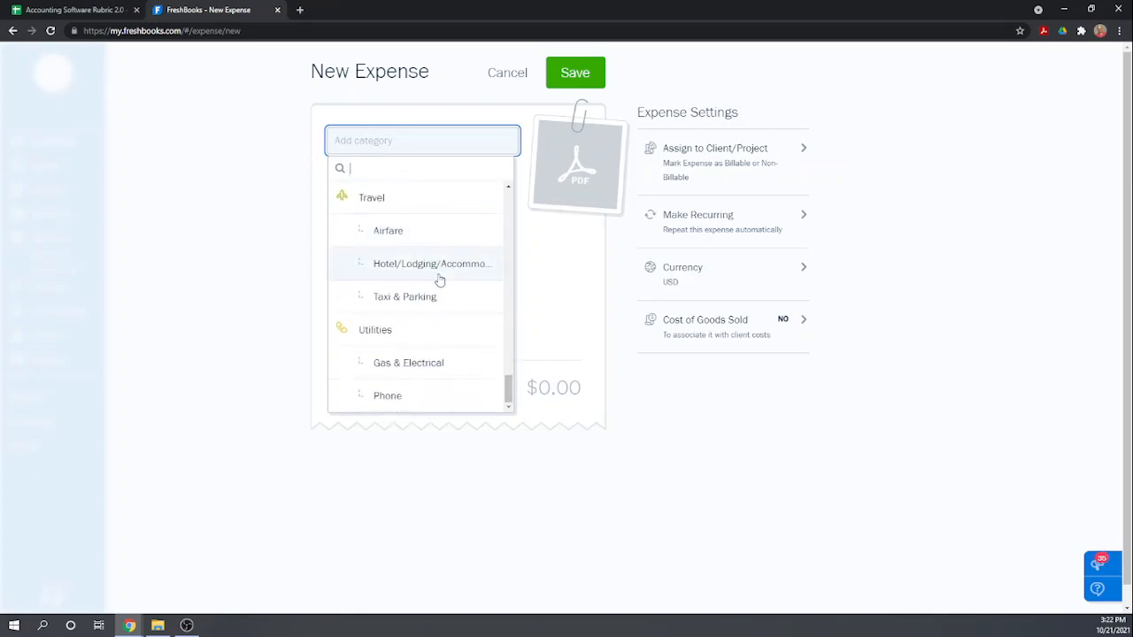
scroll(448, 285, up, 3)
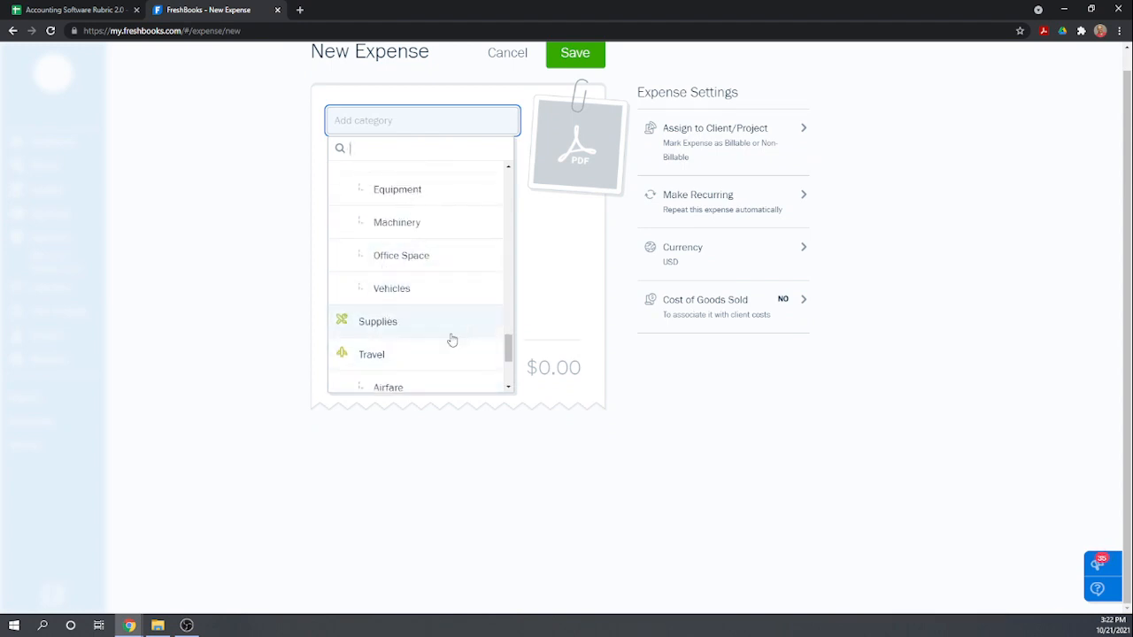
click(377, 323)
scroll(453, 272, up, 1)
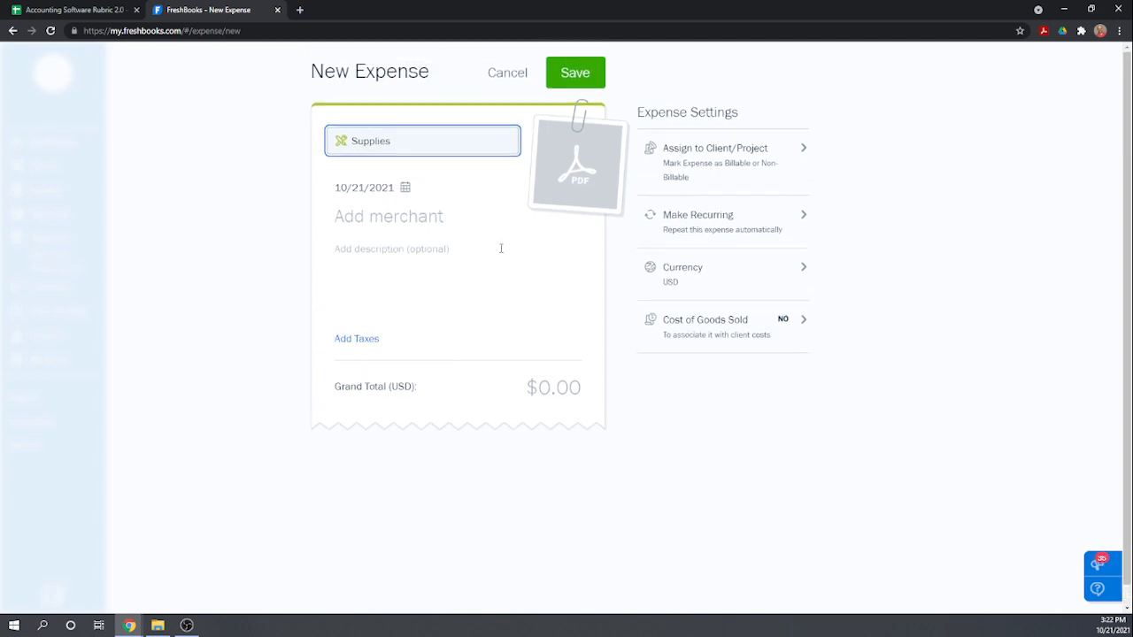
Create "Lowes" as the merchant of the new expense
click(410, 229)
text(Low)
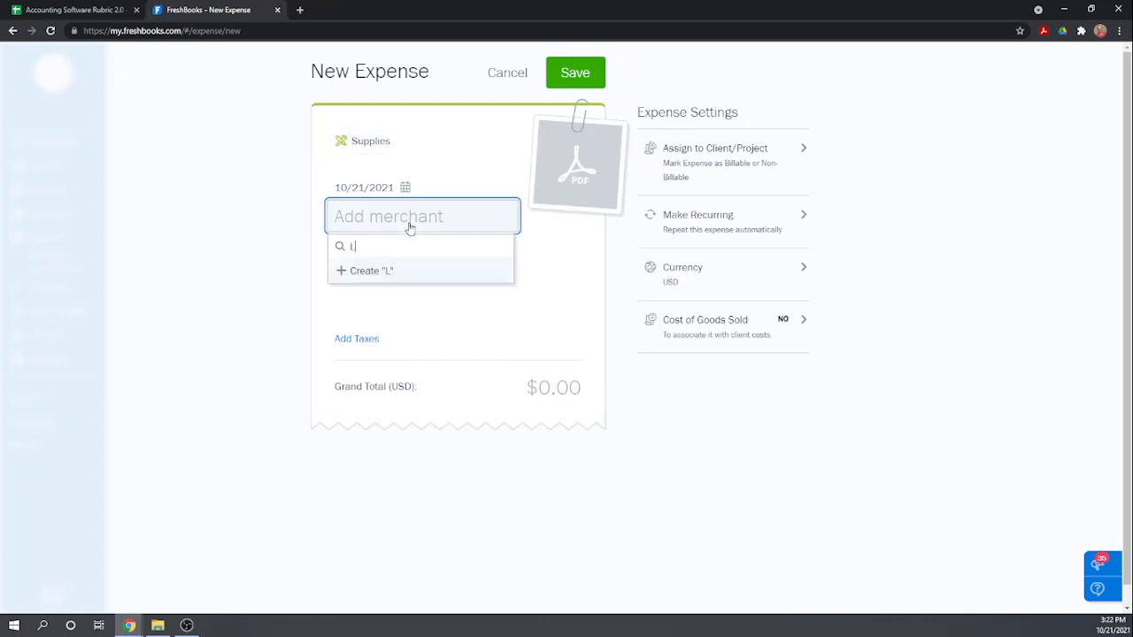
key(BackSpace)
text(wes)
click(400, 272)
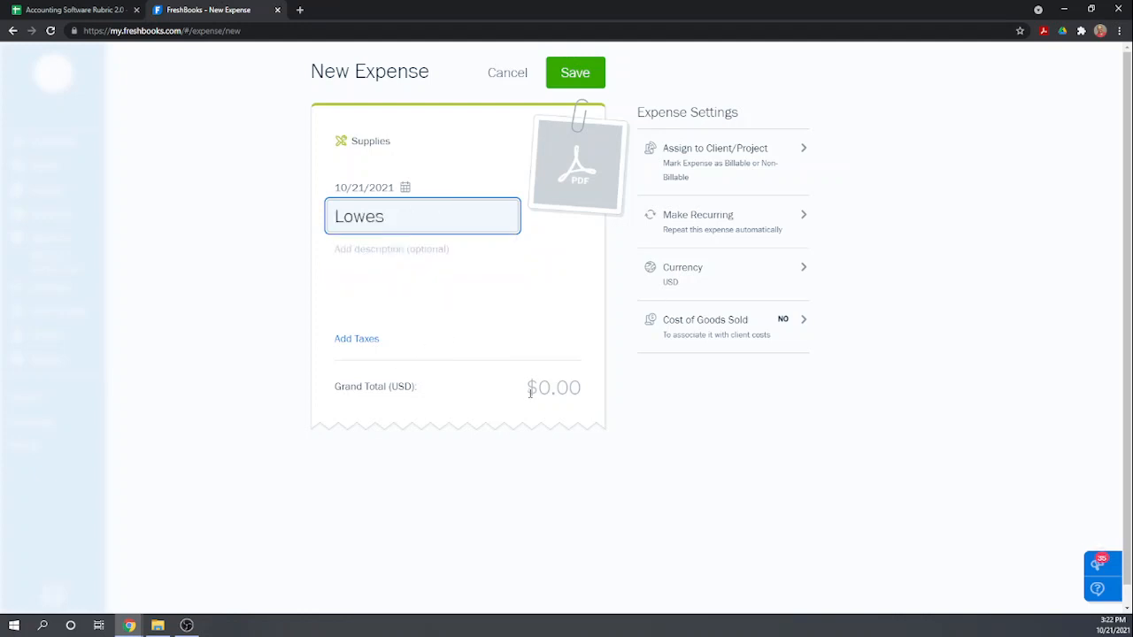
Set the expense's grand total to 301.09 USD
click(347, 249)
click(552, 387)
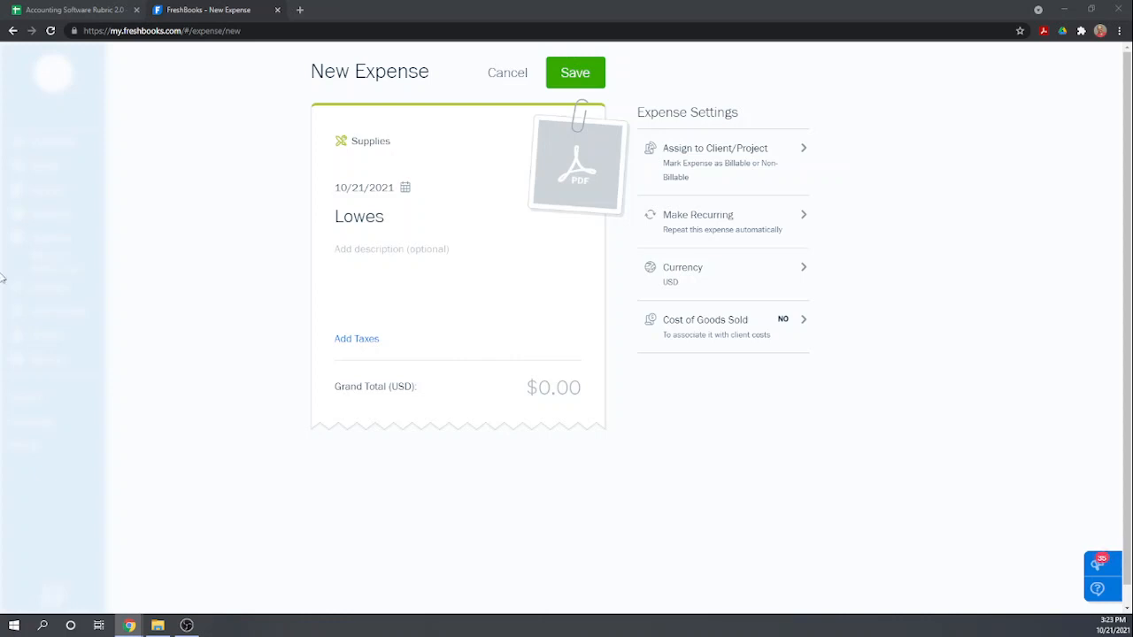
click(567, 387)
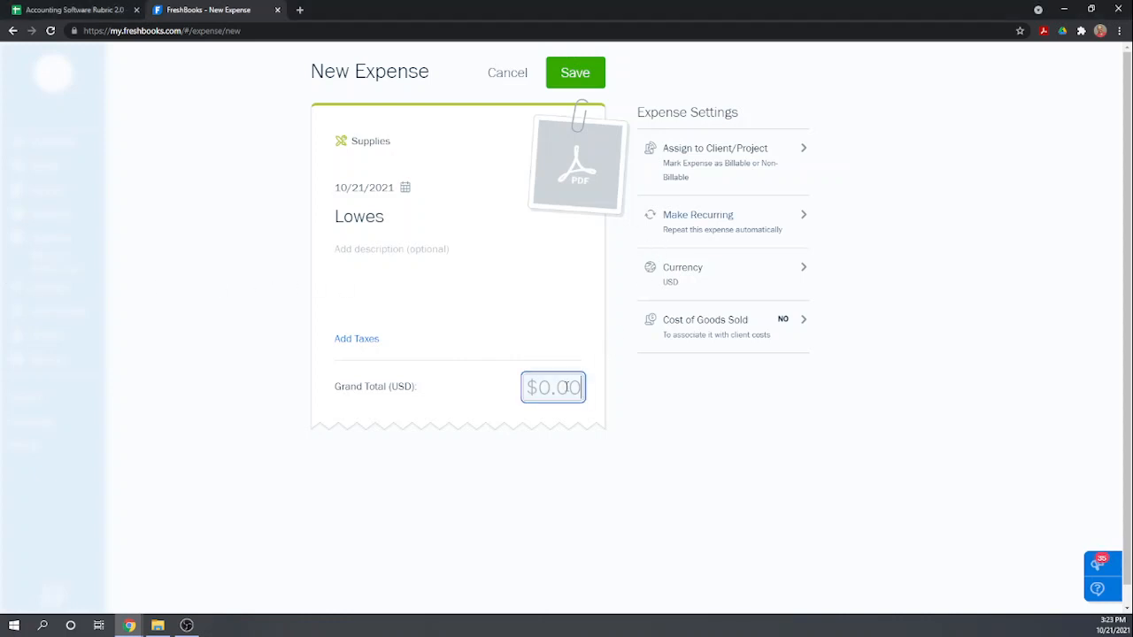
text(301.09)
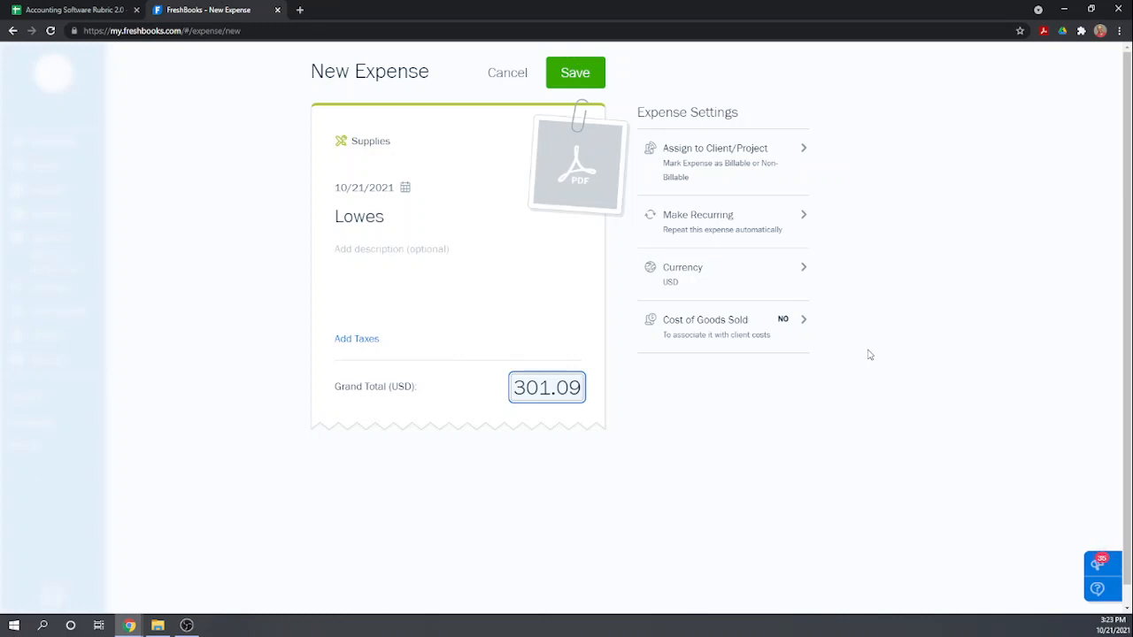
Check the expense's currency setting and leave it without changes
click(806, 277)
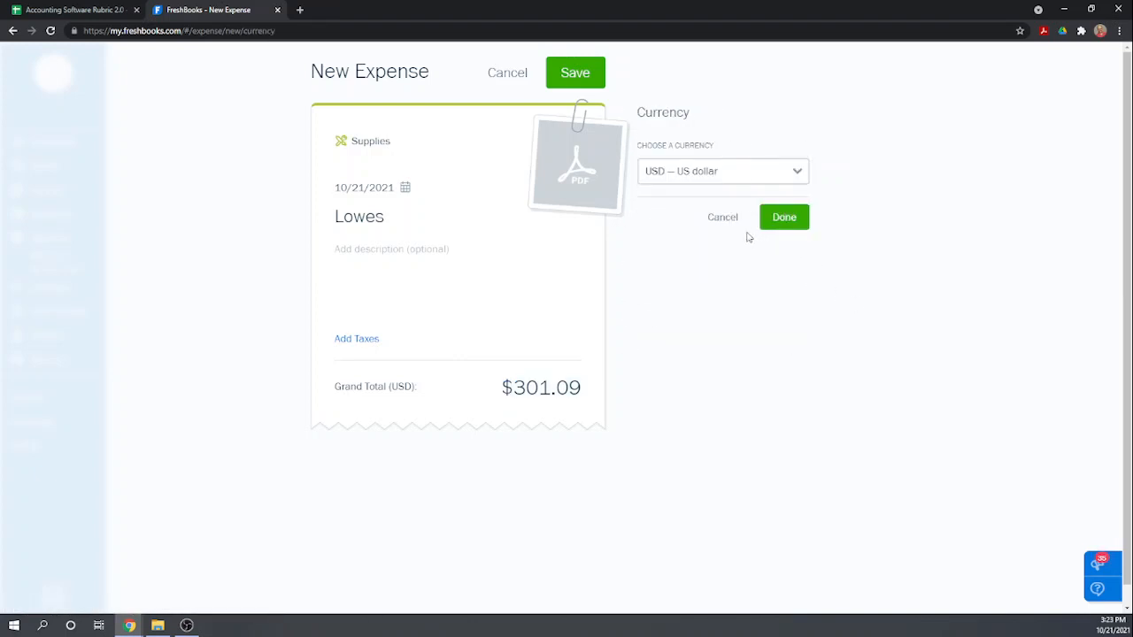
click(723, 218)
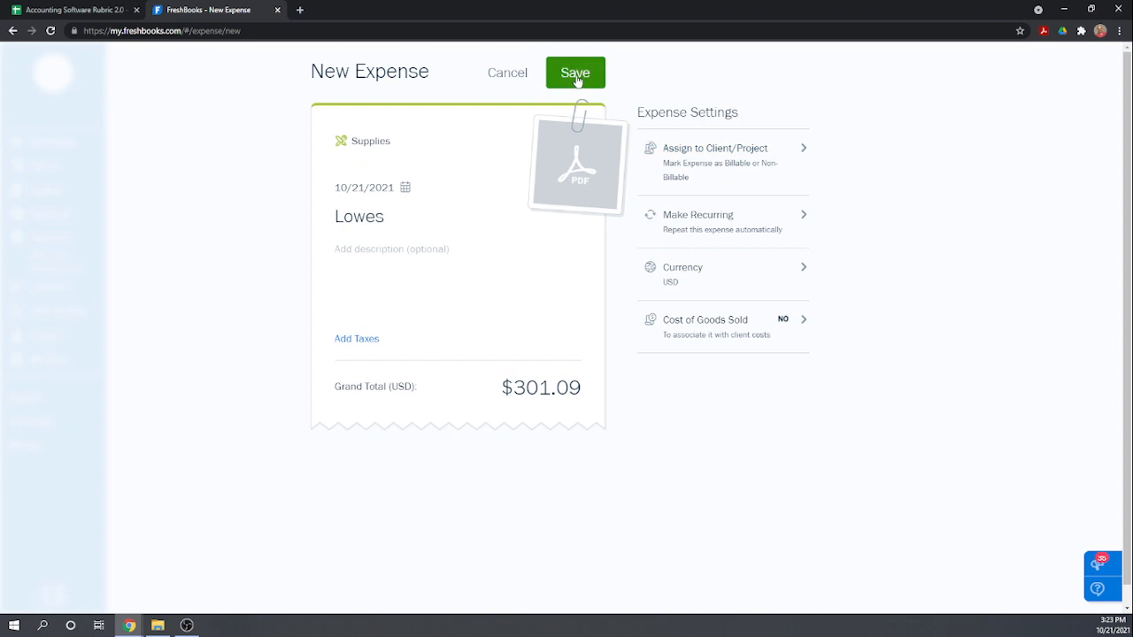
scroll(576, 78, down, 1)
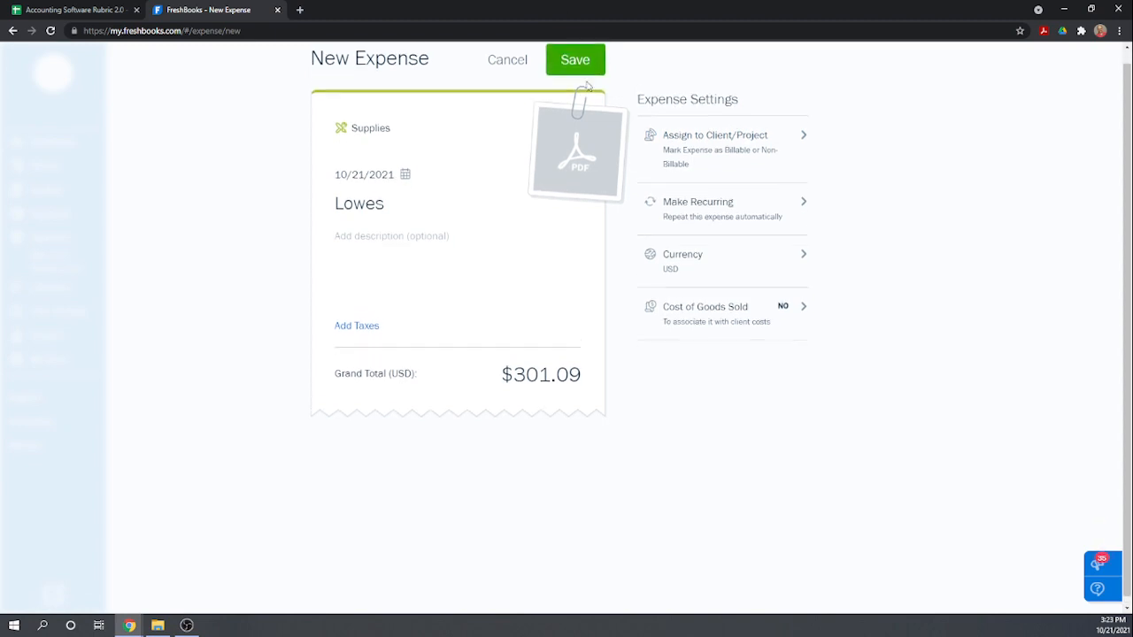
scroll(580, 76, up, 1)
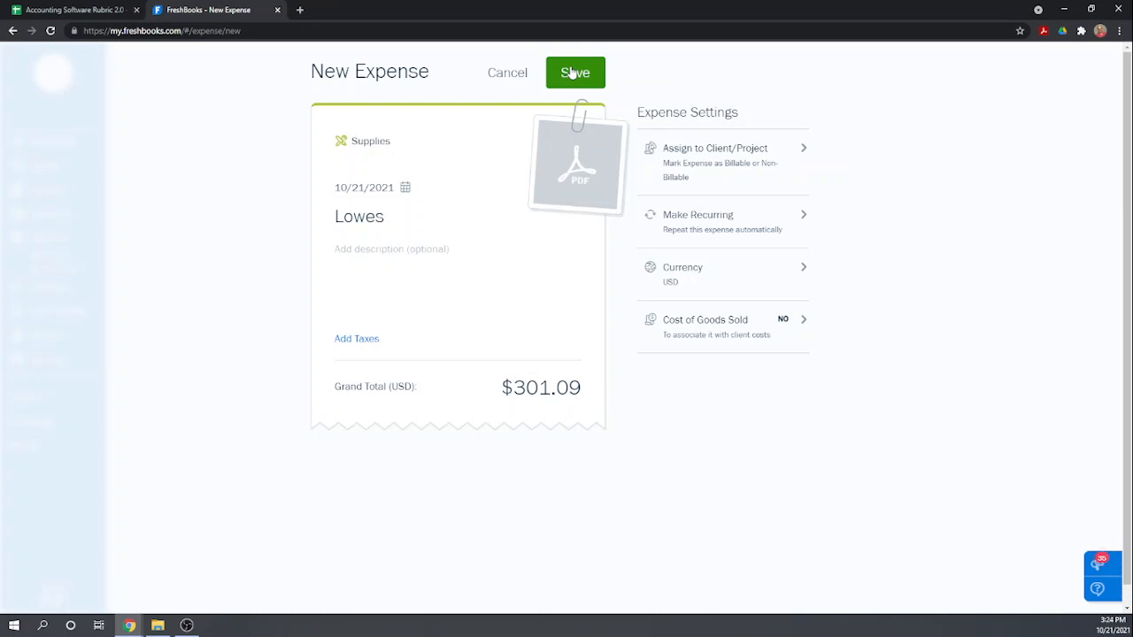
Save the Lowes expense and review its entry in the list of all expenses
click(572, 72)
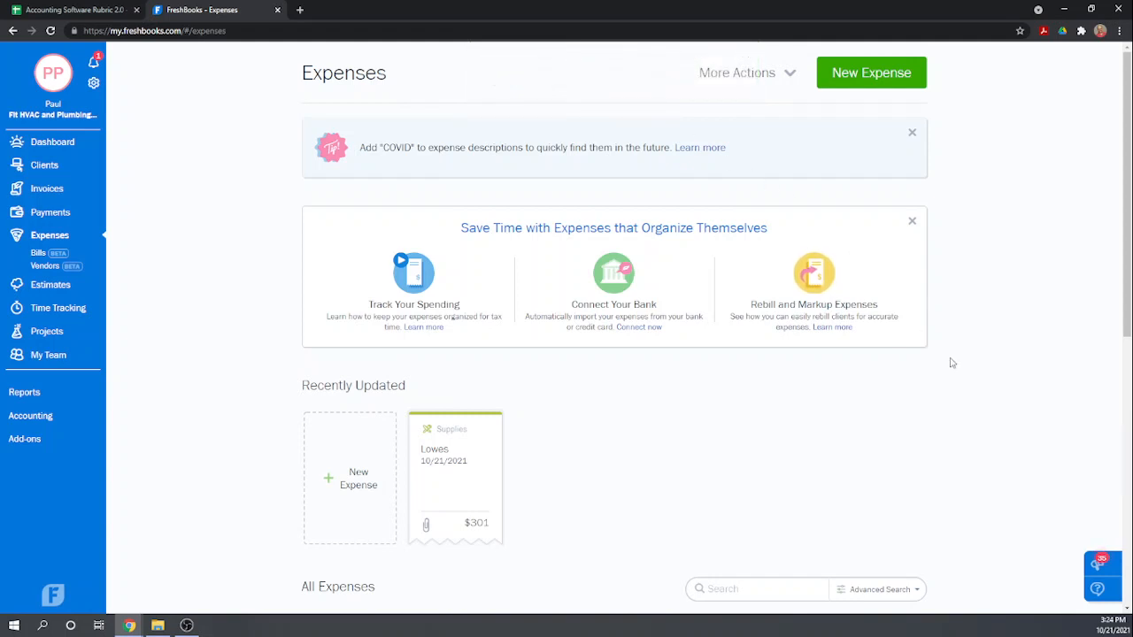
scroll(951, 363, down, 1)
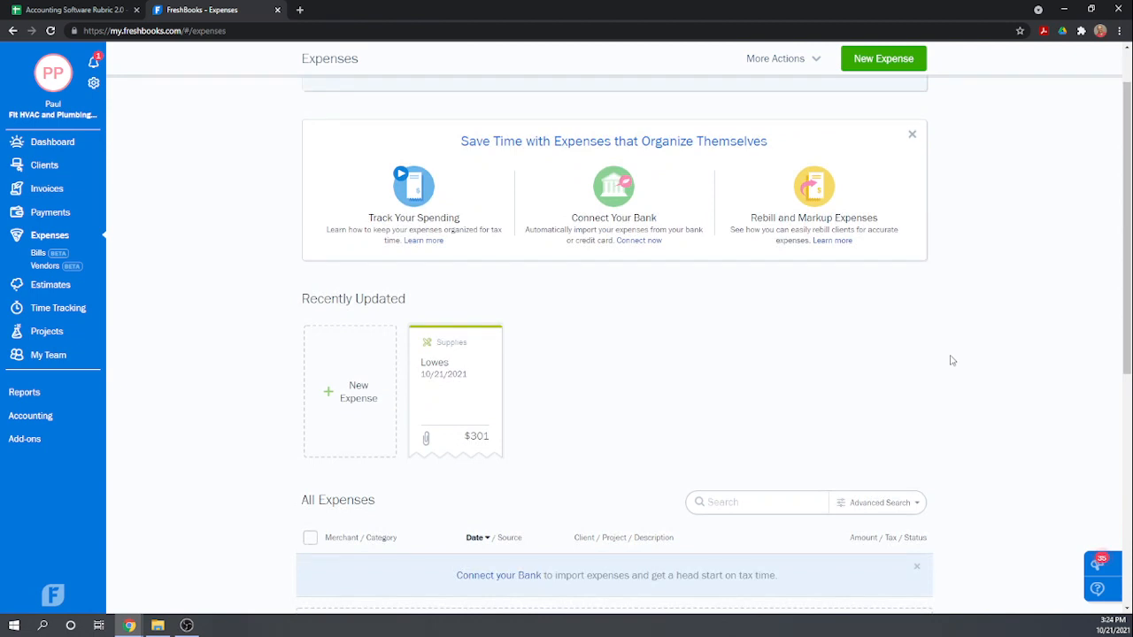
scroll(951, 359, down, 3)
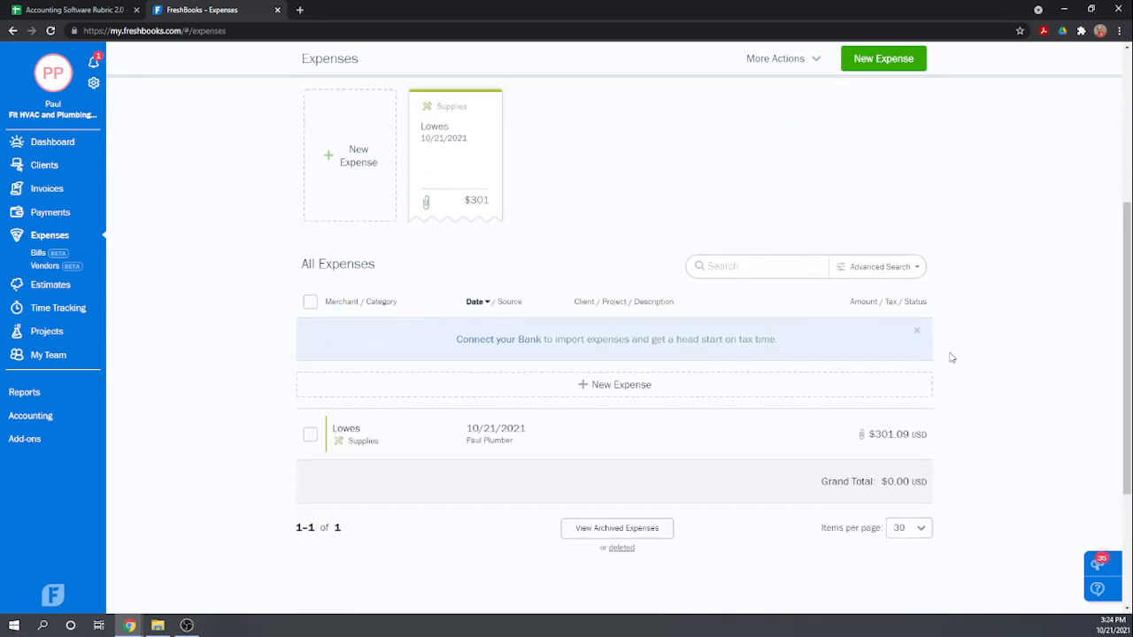
scroll(951, 358, up, 1)
scroll(952, 357, down, 3)
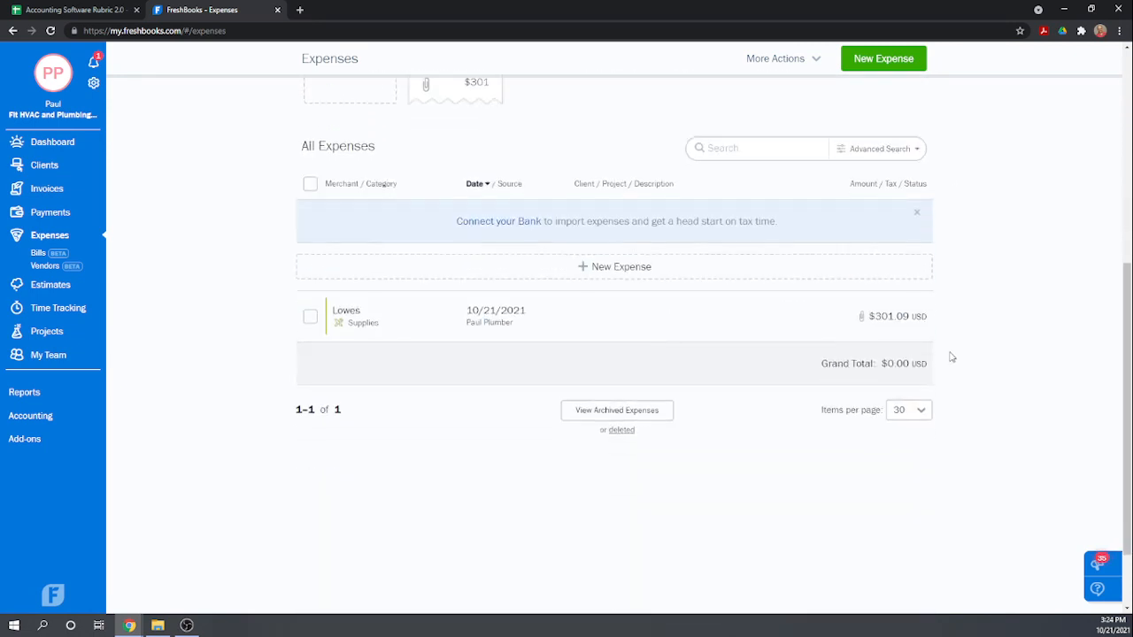
scroll(952, 357, down, 1)
scroll(952, 355, up, 4)
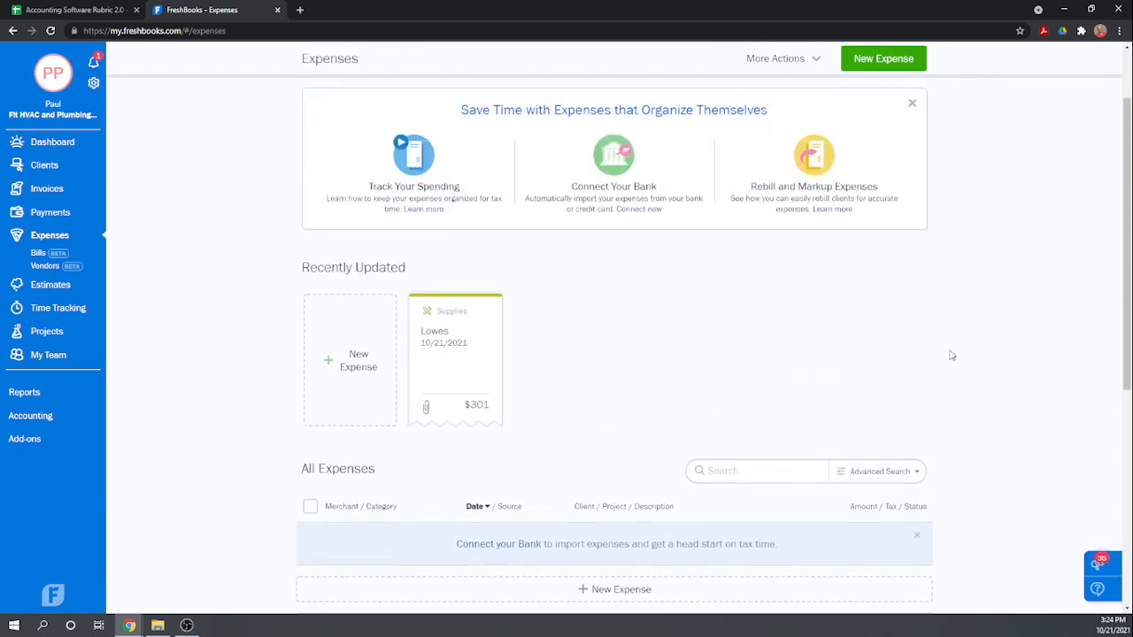
scroll(952, 356, up, 2)
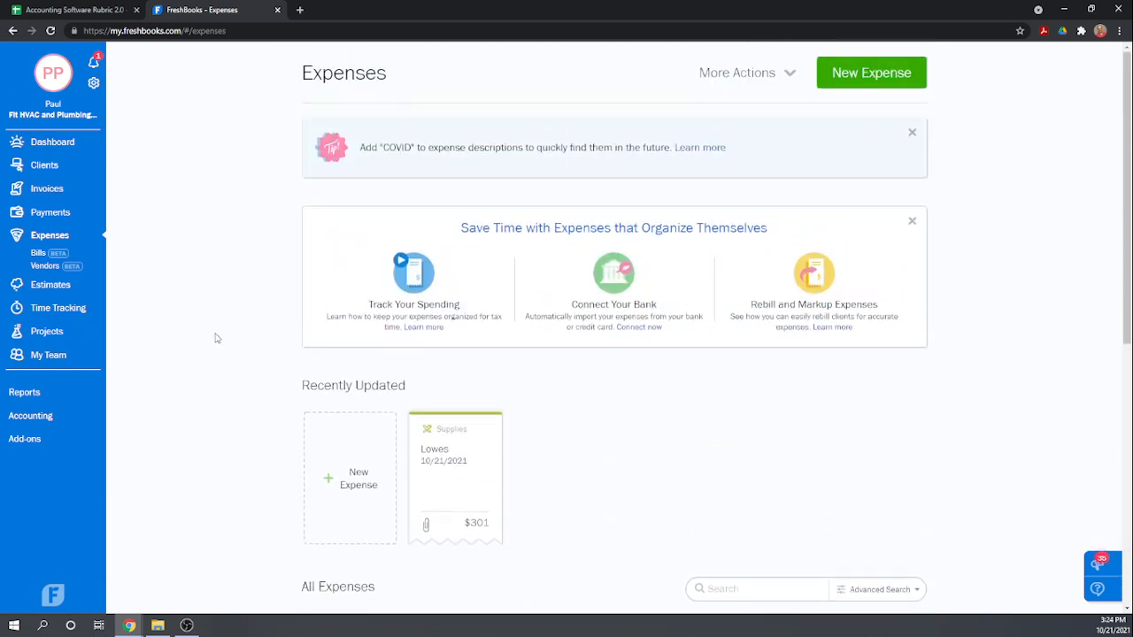
Open the Balance Sheet report and look over its assets, liabilities and equity
click(15, 398)
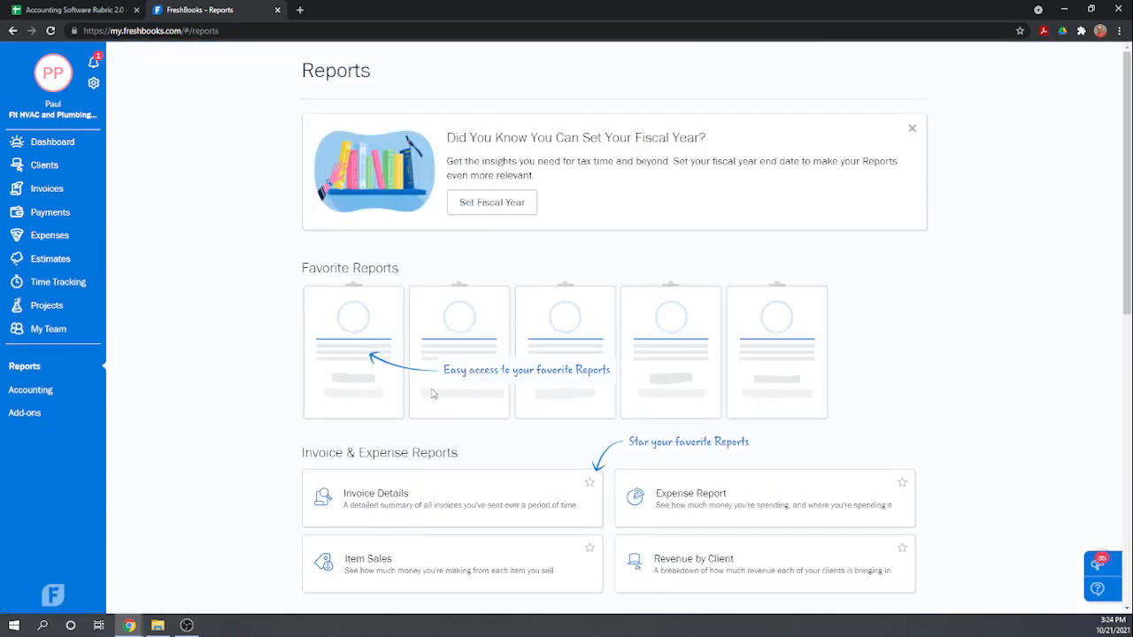
scroll(520, 431, down, 2)
scroll(431, 413, down, 2)
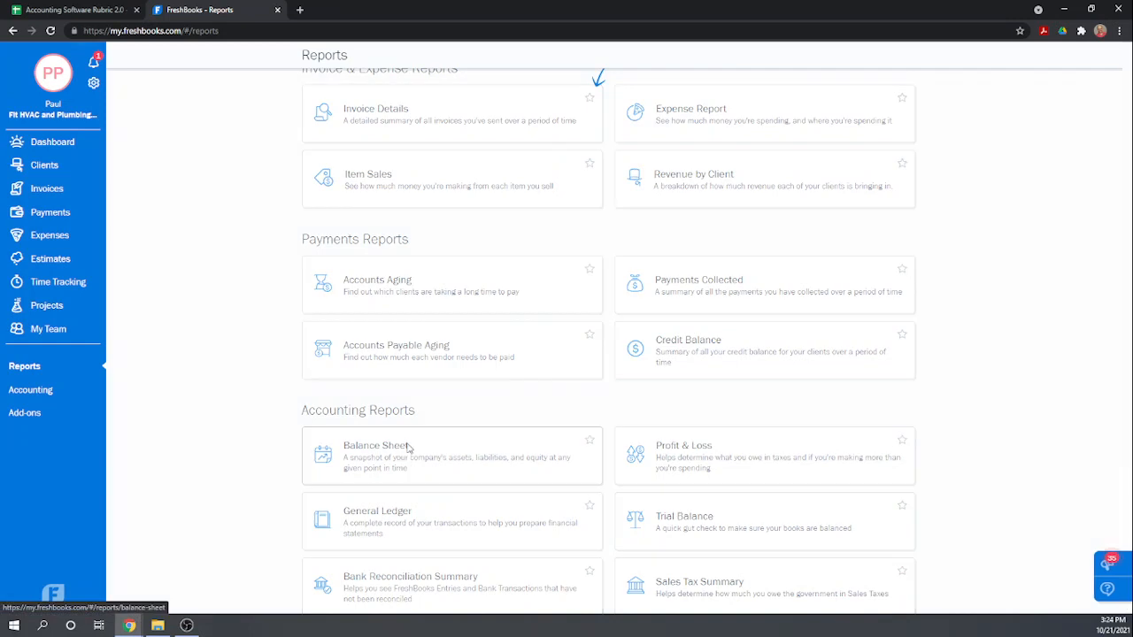
click(403, 443)
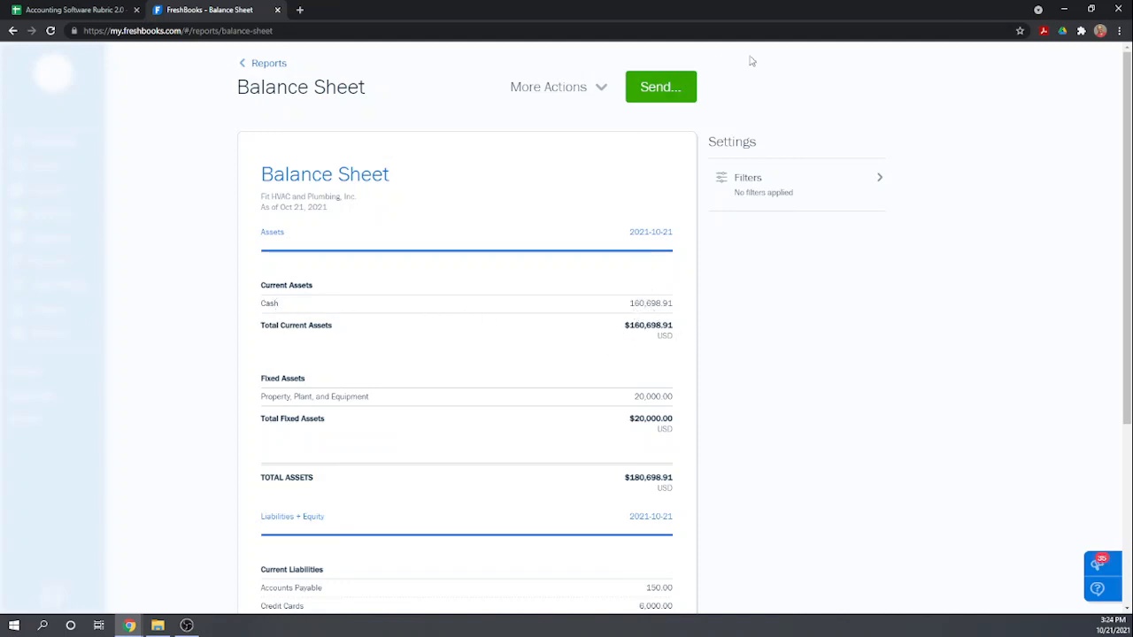
scroll(860, 218, down, 2)
scroll(855, 221, up, 2)
Enable date comparison in the balance sheet's filters and set the first date to 01/01/2021
click(881, 179)
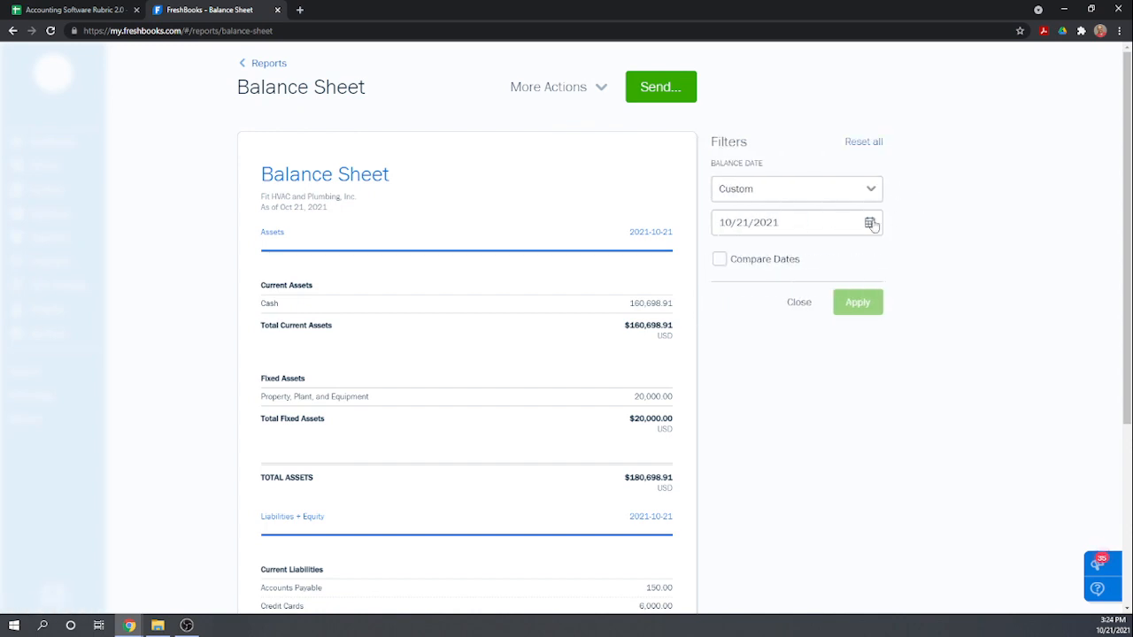
click(719, 259)
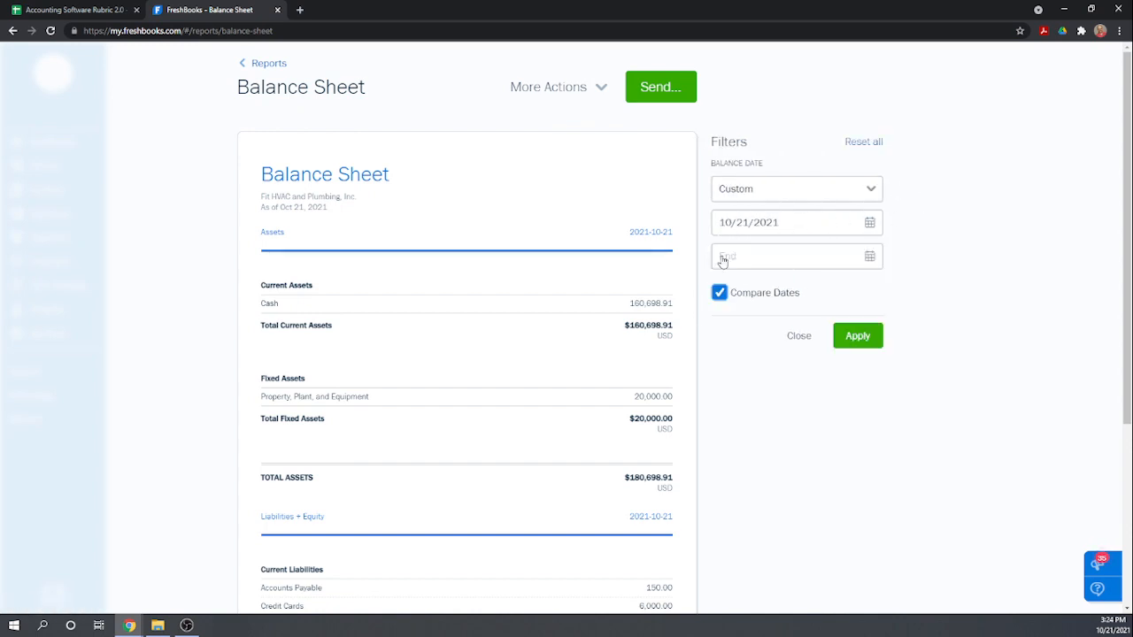
click(870, 226)
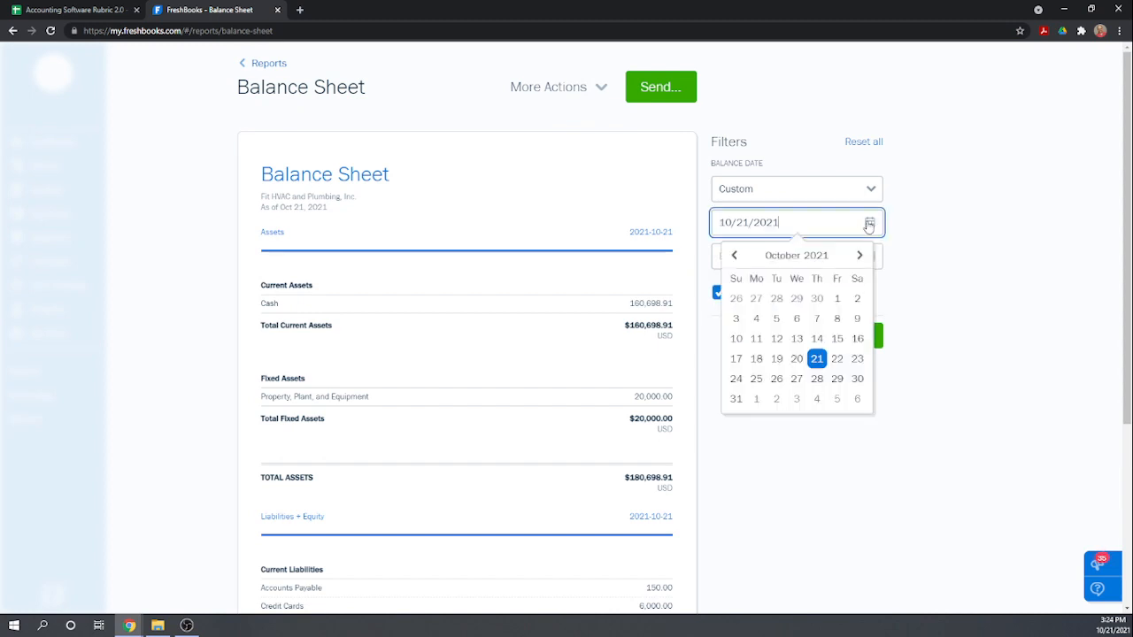
click(736, 257)
click(735, 257)
click(736, 257)
click(736, 257)
click(736, 257)
click(736, 257)
click(736, 257)
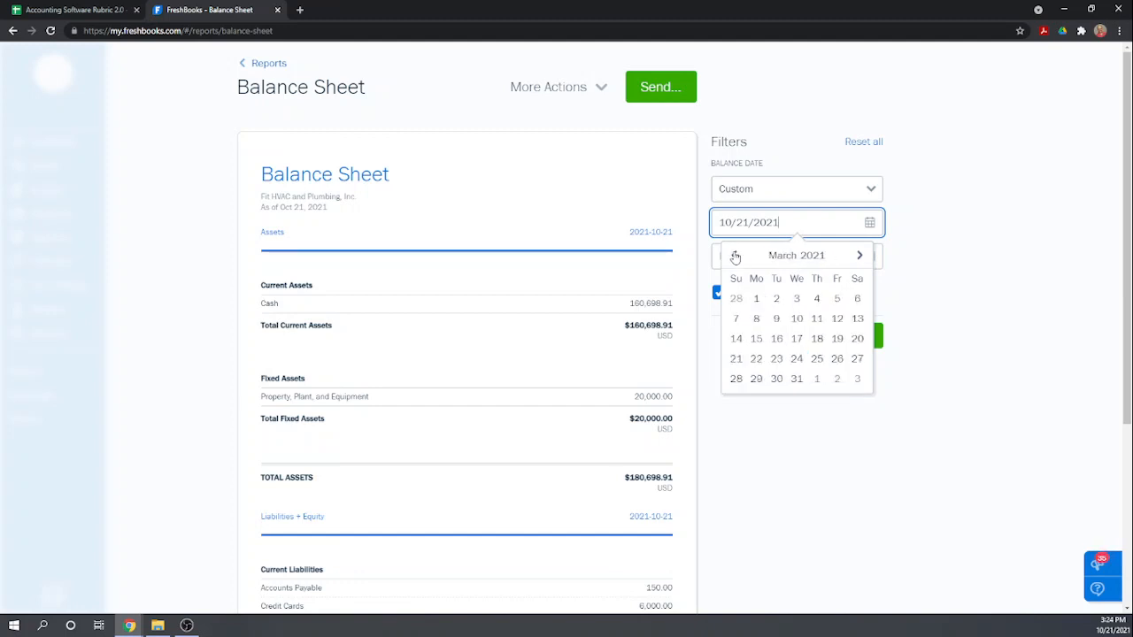
click(736, 257)
click(735, 257)
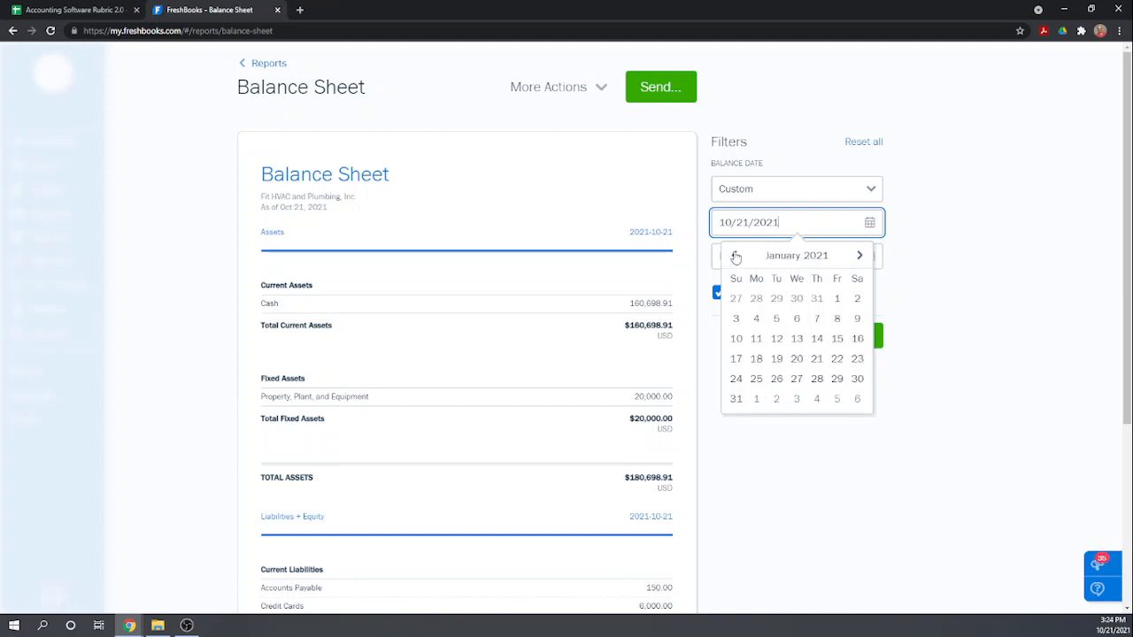
click(836, 300)
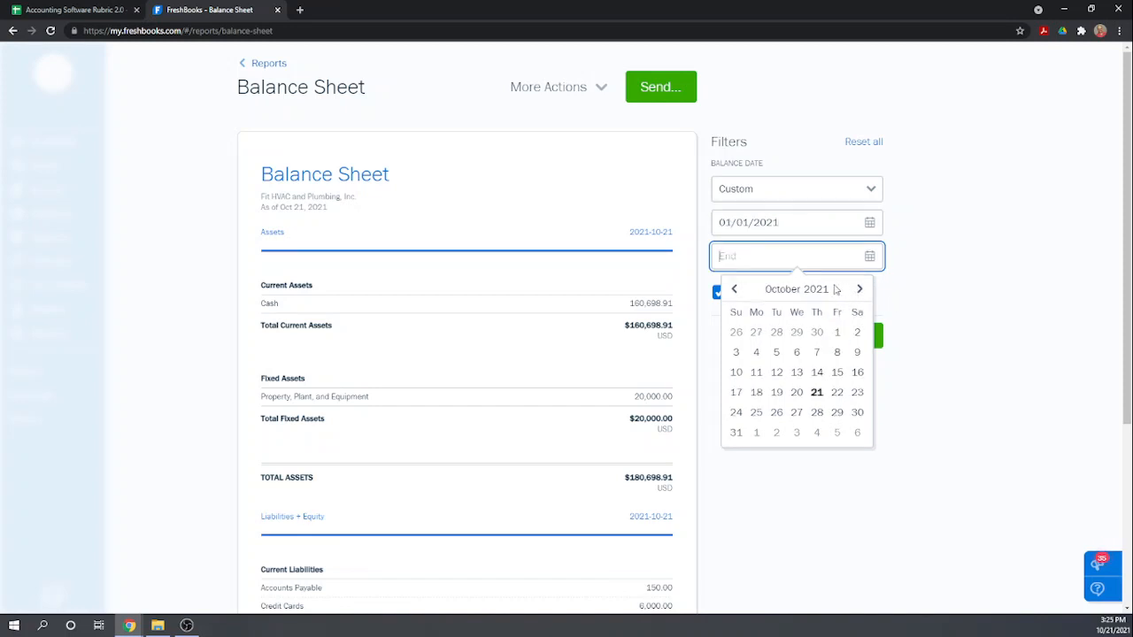
Set the comparison end date to 12/31/2021 and apply the filters to the balance sheet
click(860, 289)
click(859, 289)
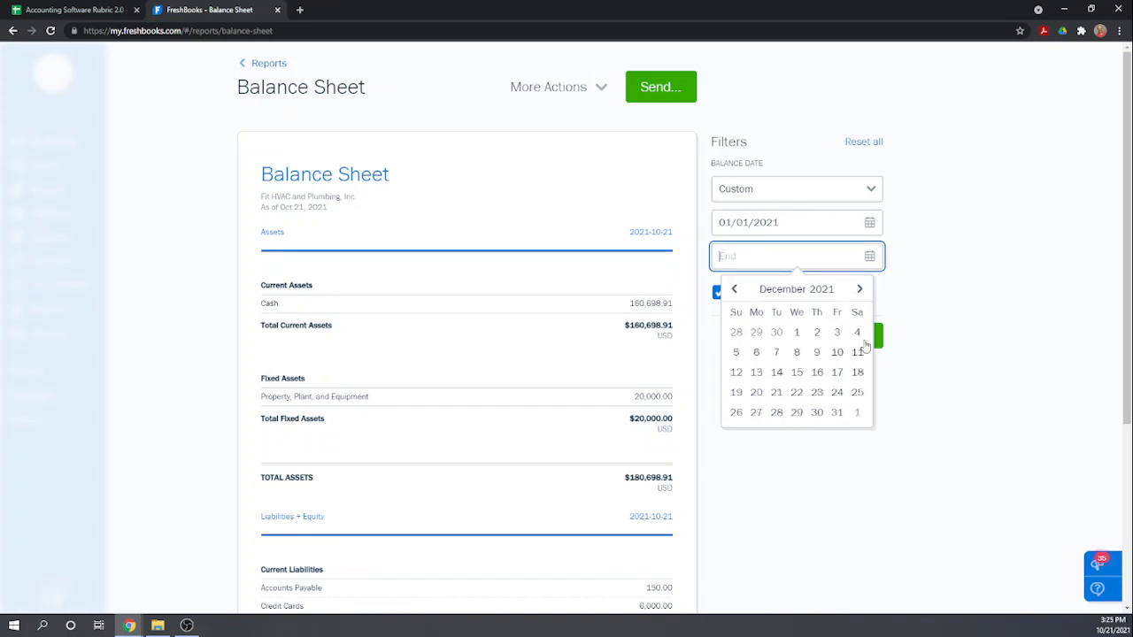
click(837, 413)
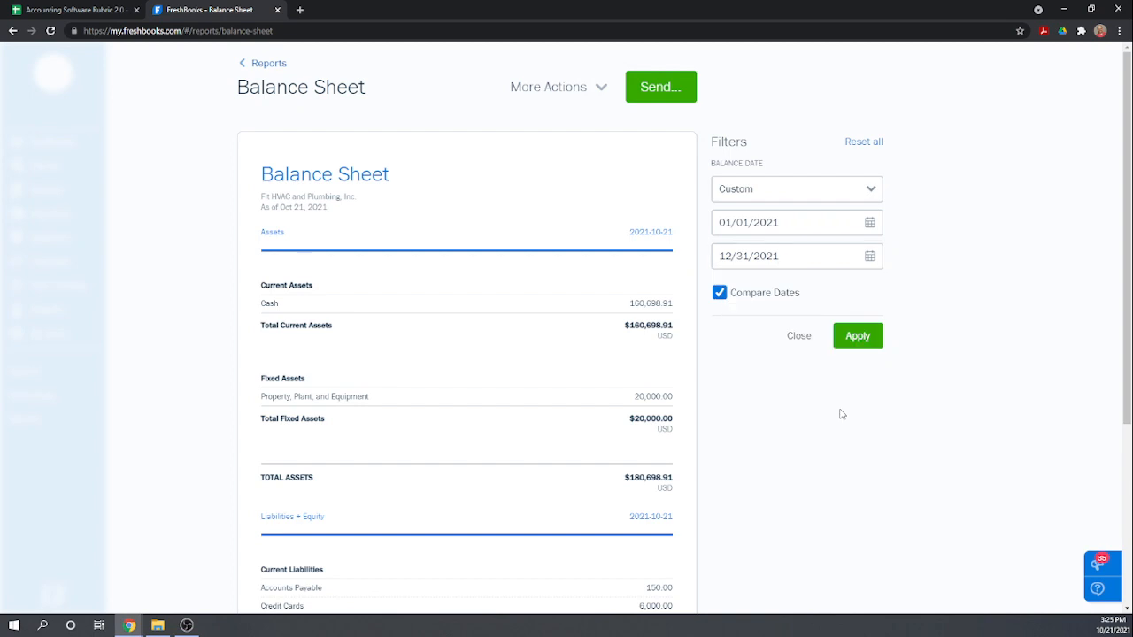
click(855, 338)
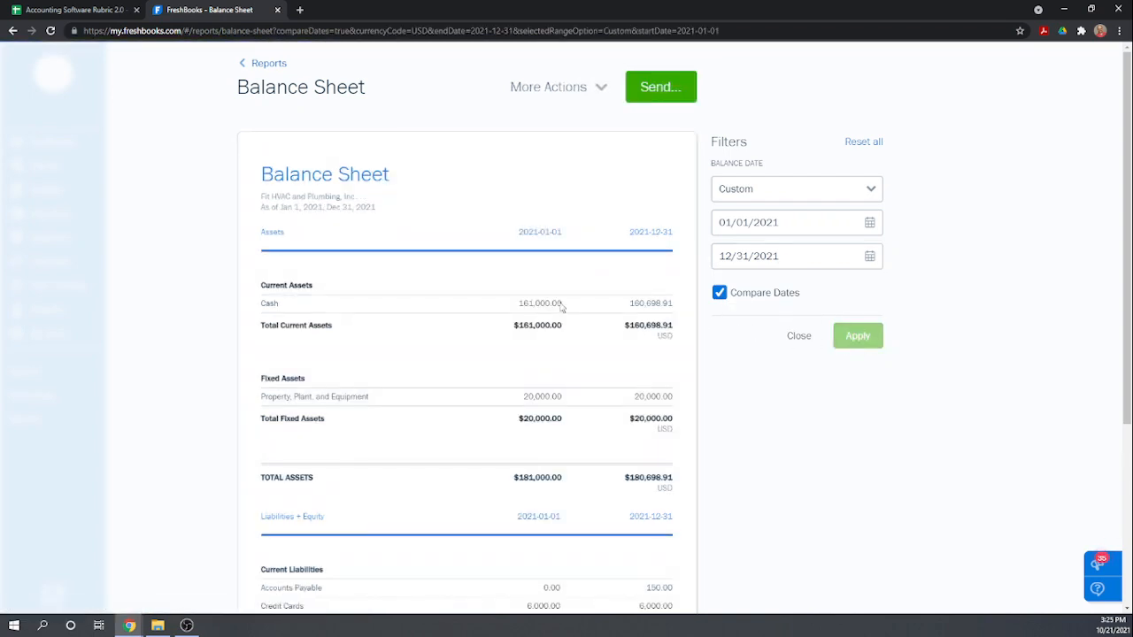
Examine the compared balance sheet through total liabilities and equity, and check which export and print options it offers
scroll(560, 306, down, 2)
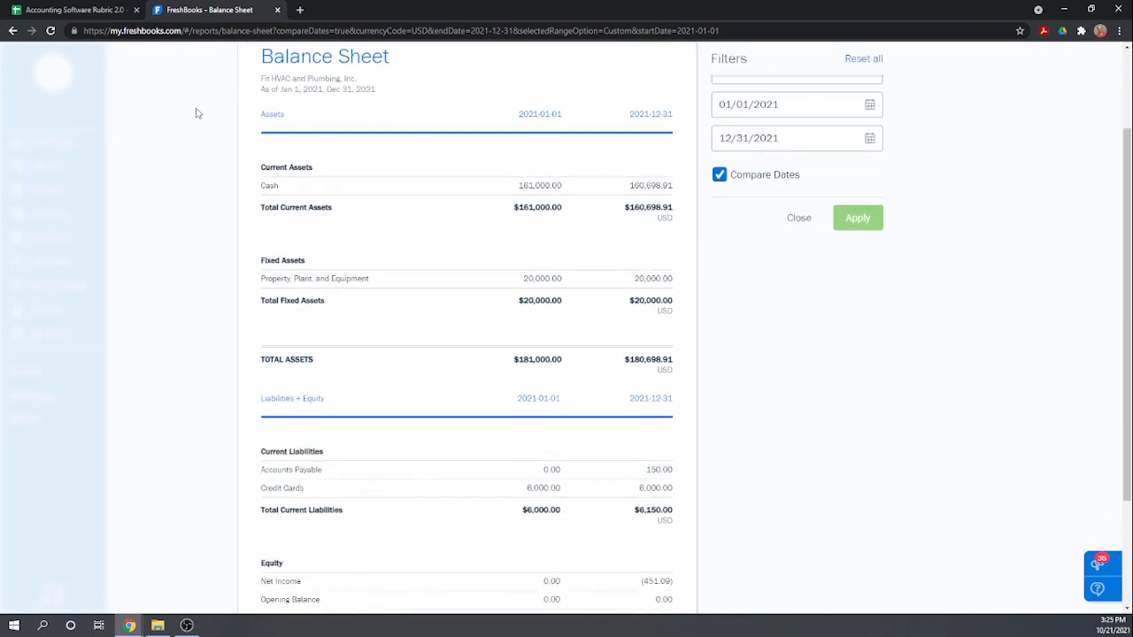
right_click(264, 173)
click(271, 144)
scroll(350, 205, down, 3)
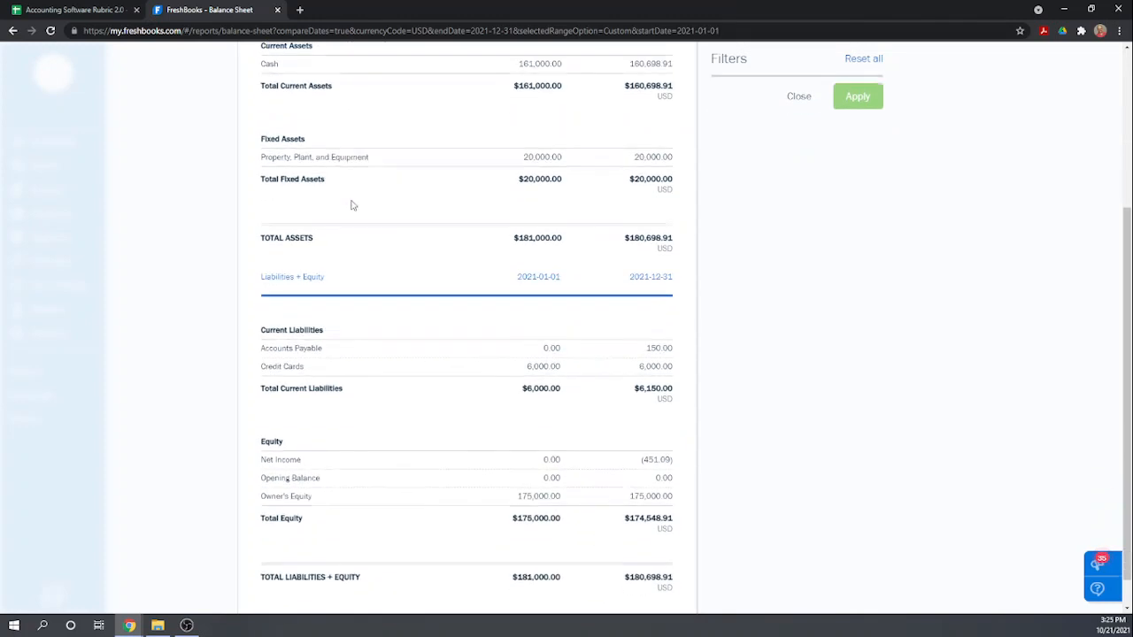
scroll(355, 204, up, 3)
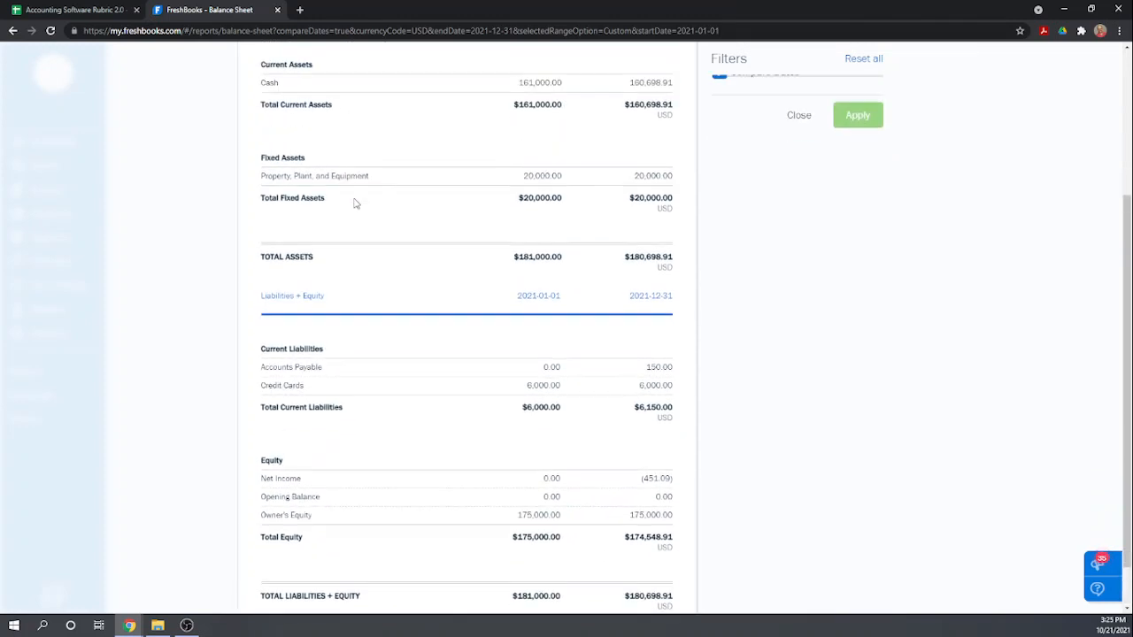
scroll(355, 204, up, 2)
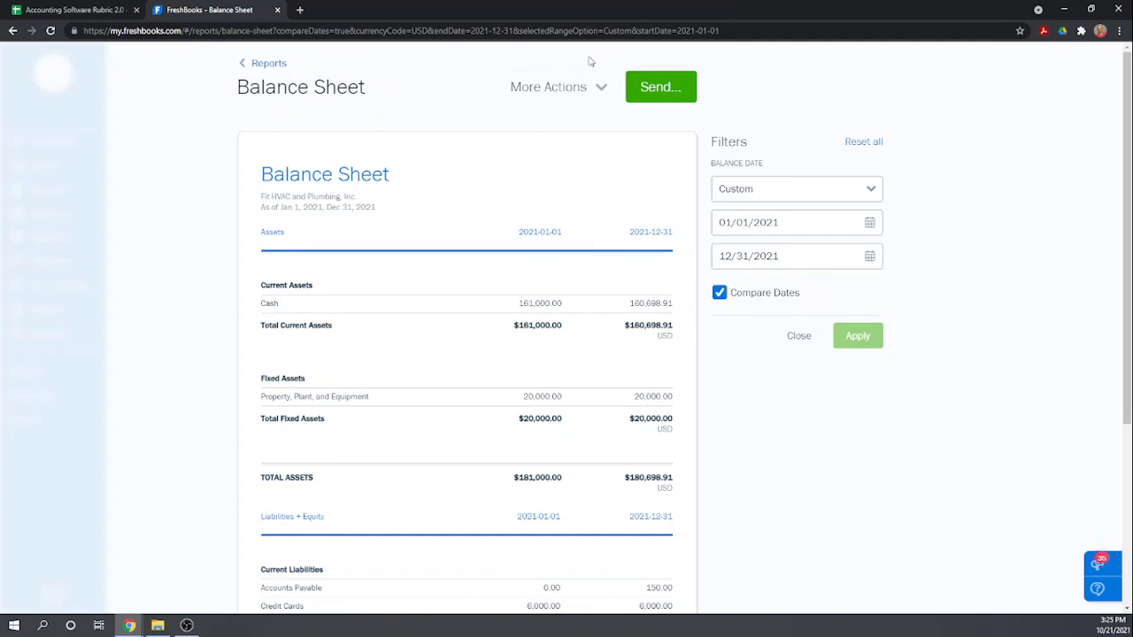
click(605, 94)
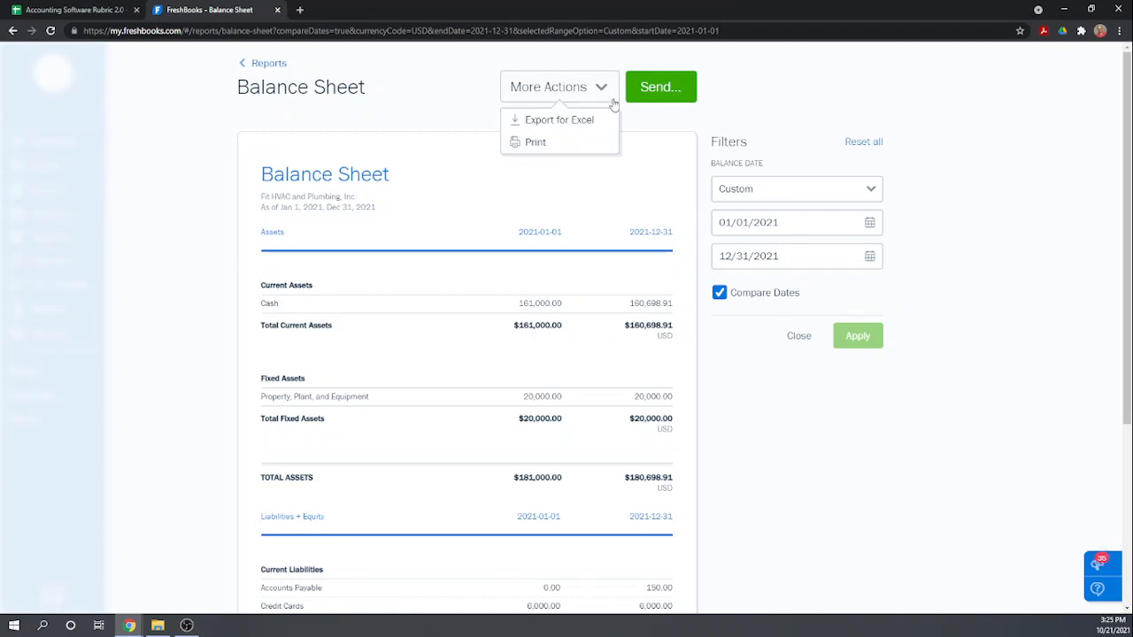
click(410, 73)
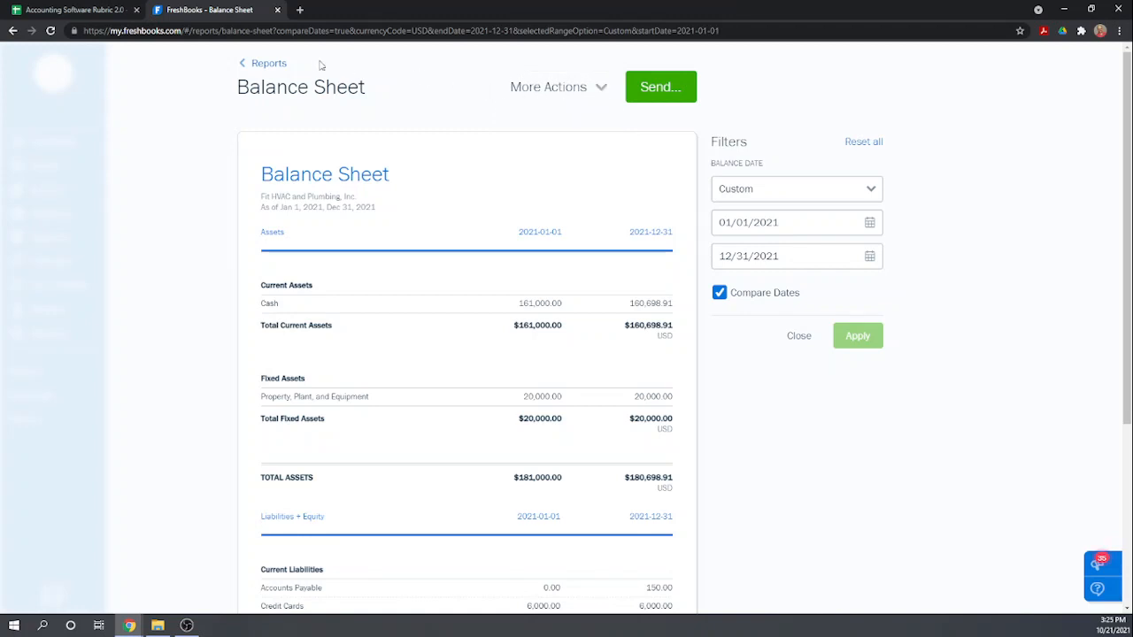
Return to the reports list and look through the available invoice, payments, accounting, time tracking and project reports
click(272, 63)
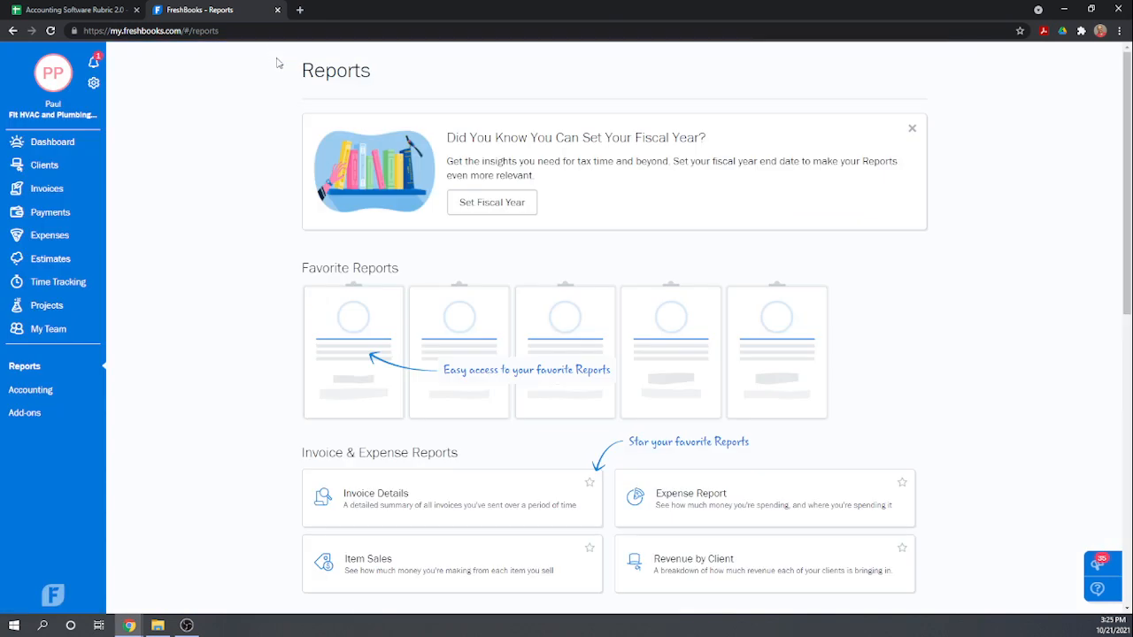
scroll(523, 187, down, 3)
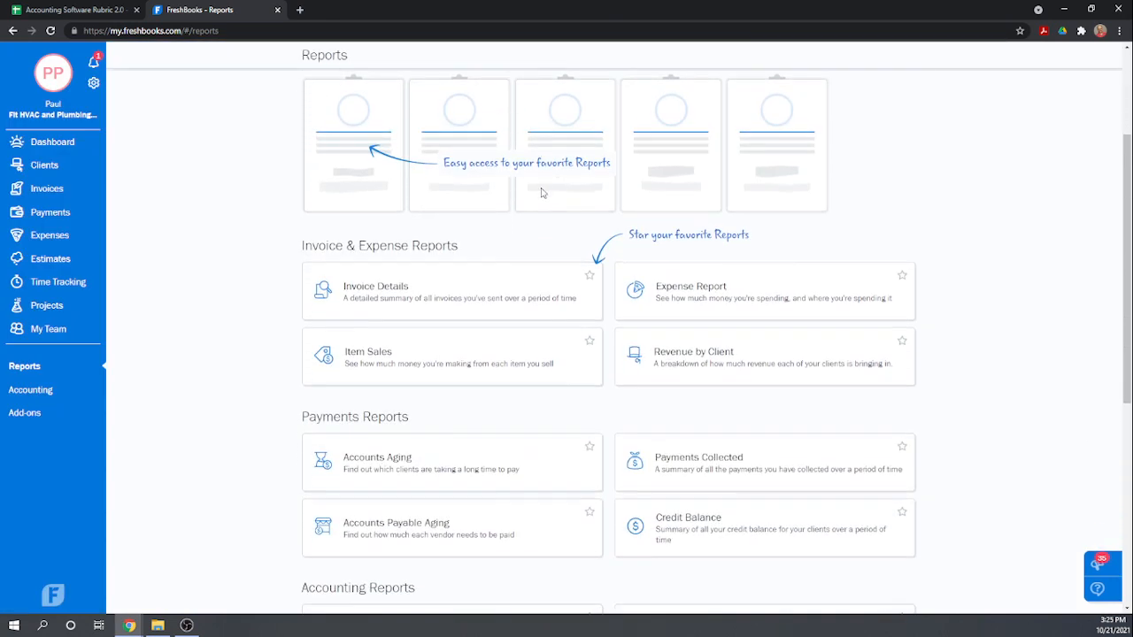
scroll(549, 186, down, 1)
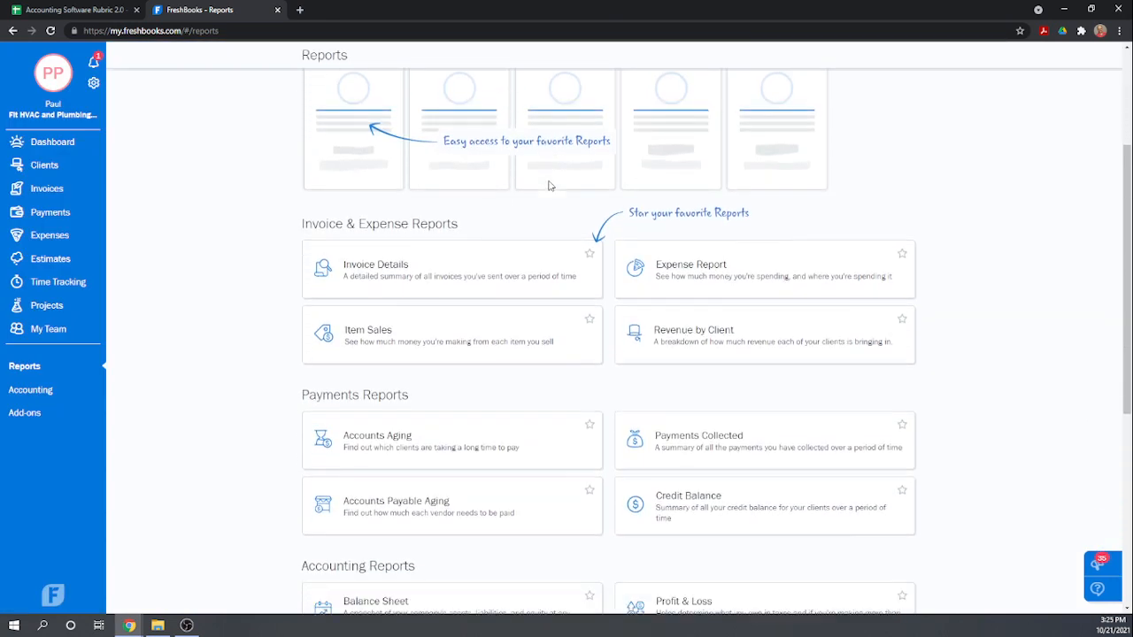
scroll(549, 186, down, 2)
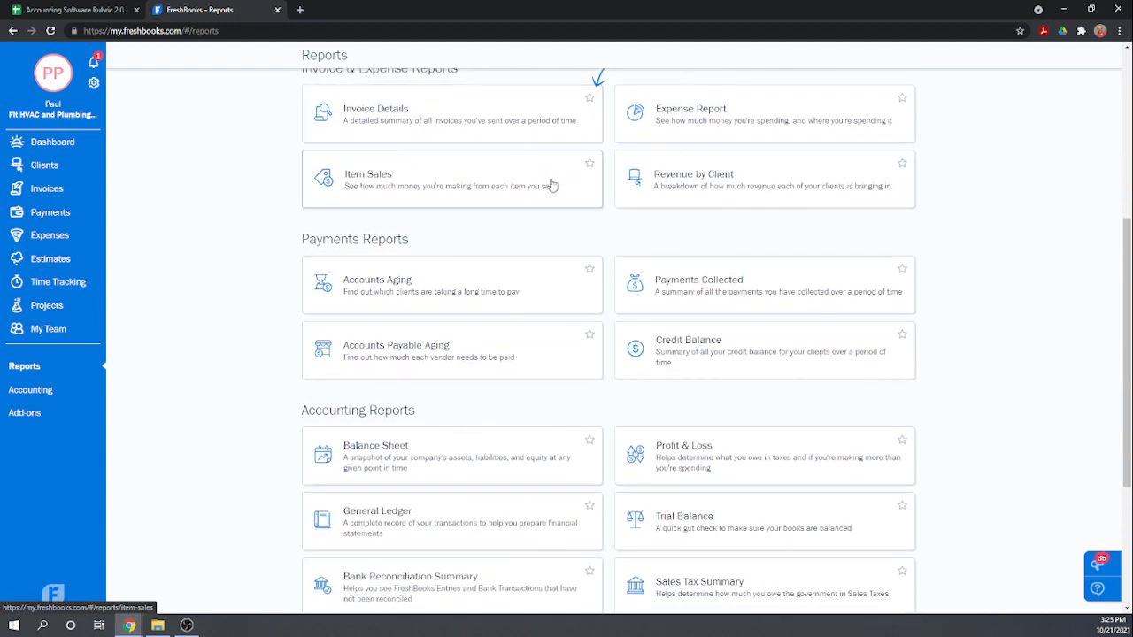
scroll(549, 185, down, 2)
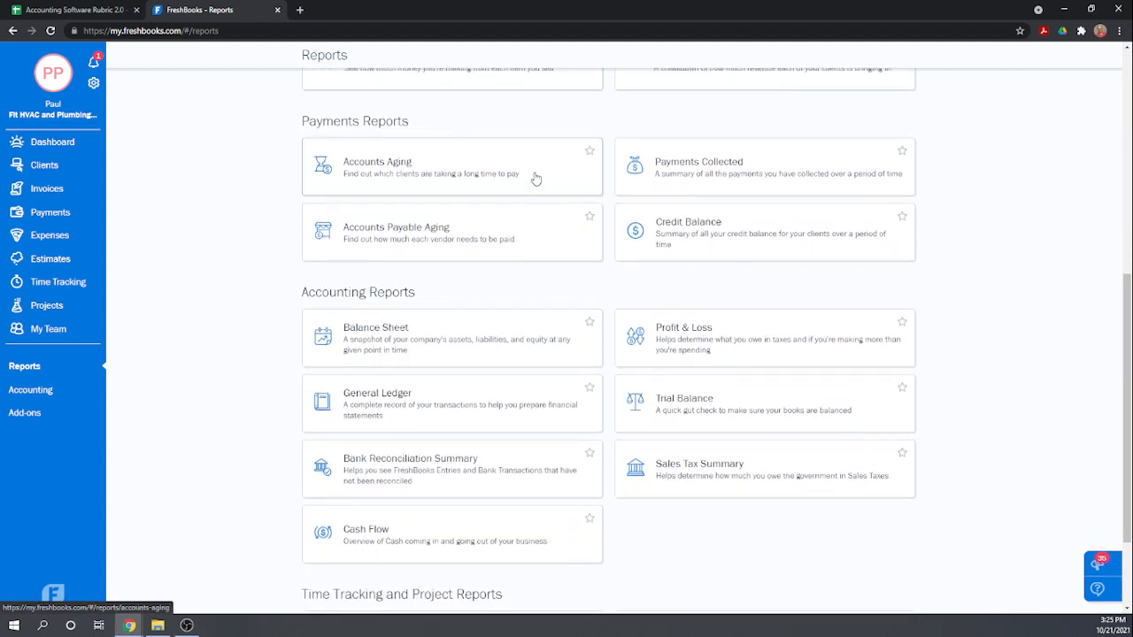
scroll(543, 181, down, 1)
scroll(544, 182, down, 1)
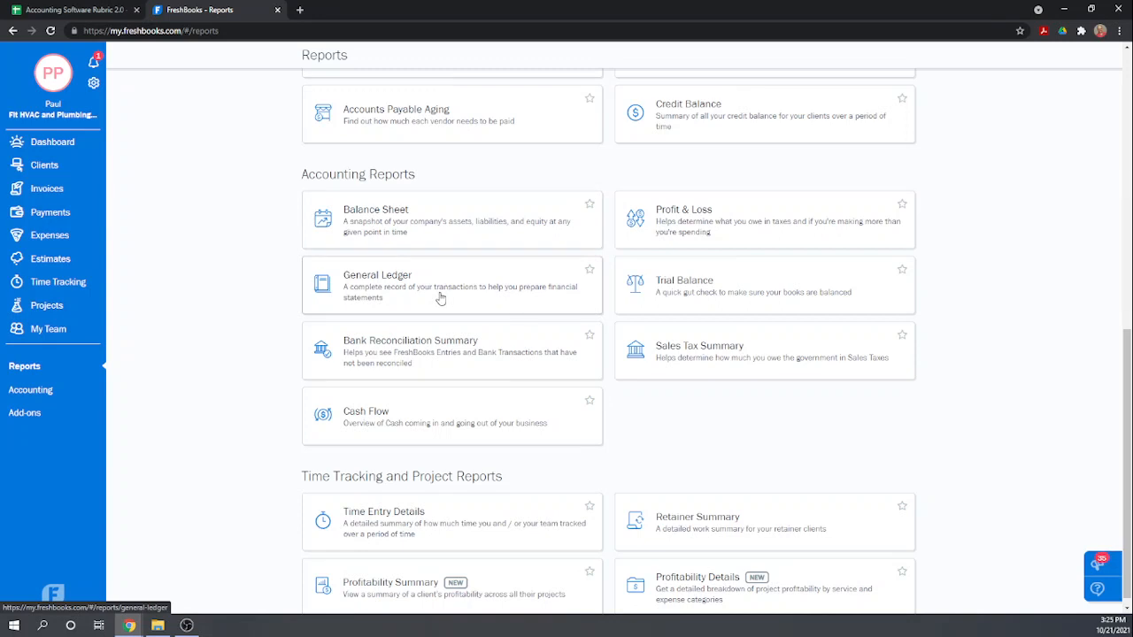
scroll(447, 301, down, 1)
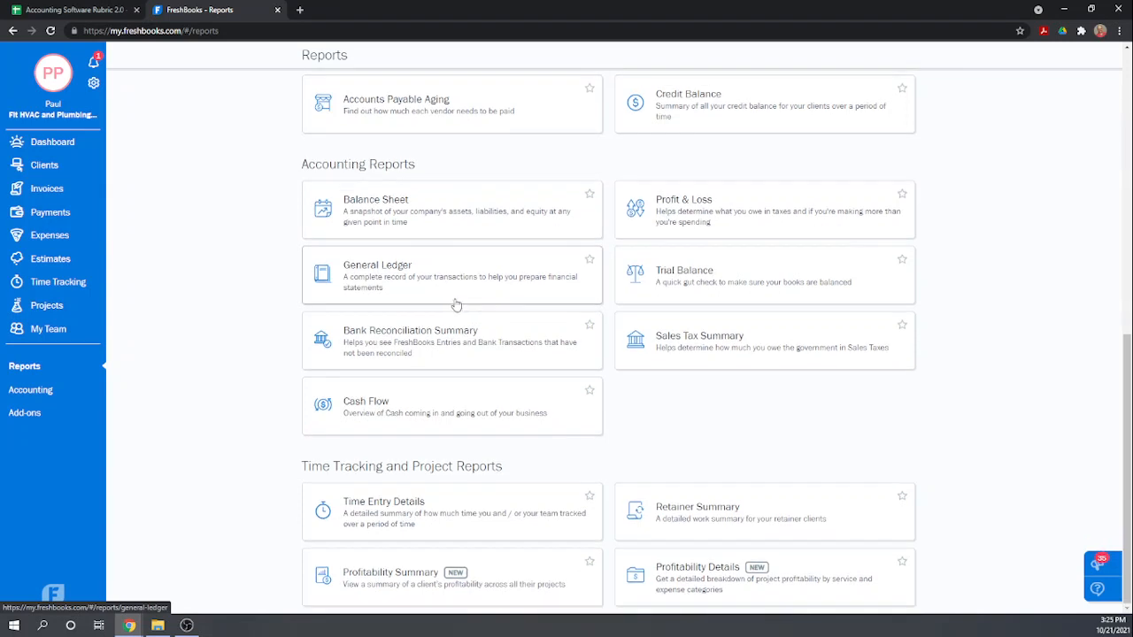
Open the General Ledger report and examine its Petty Cash and Supplies entries for the expense
click(410, 280)
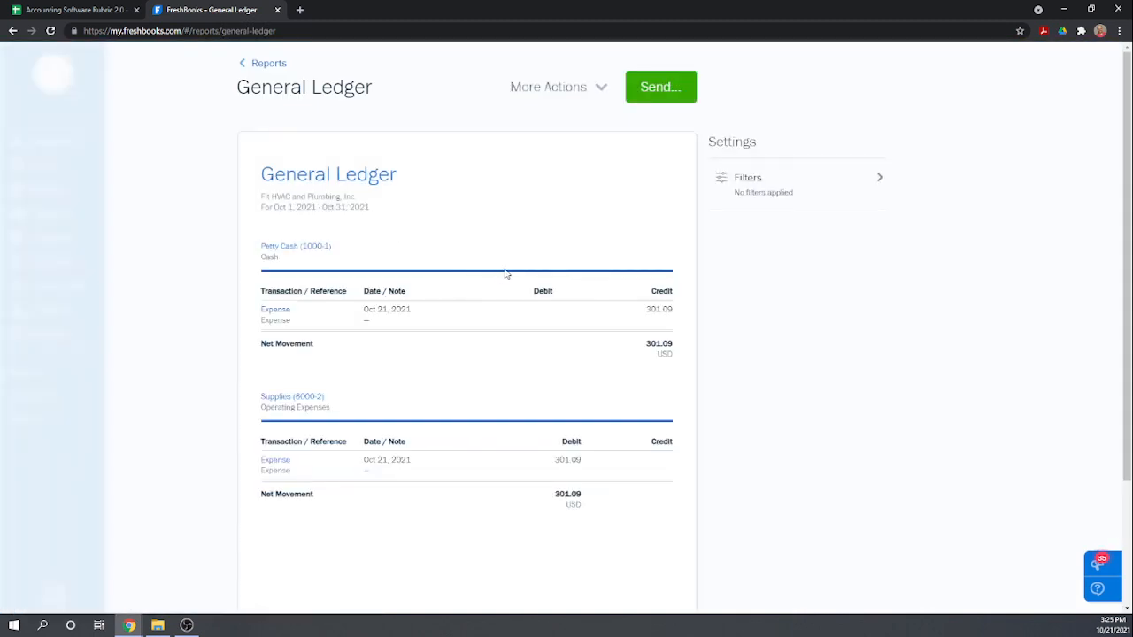
scroll(505, 272, down, 1)
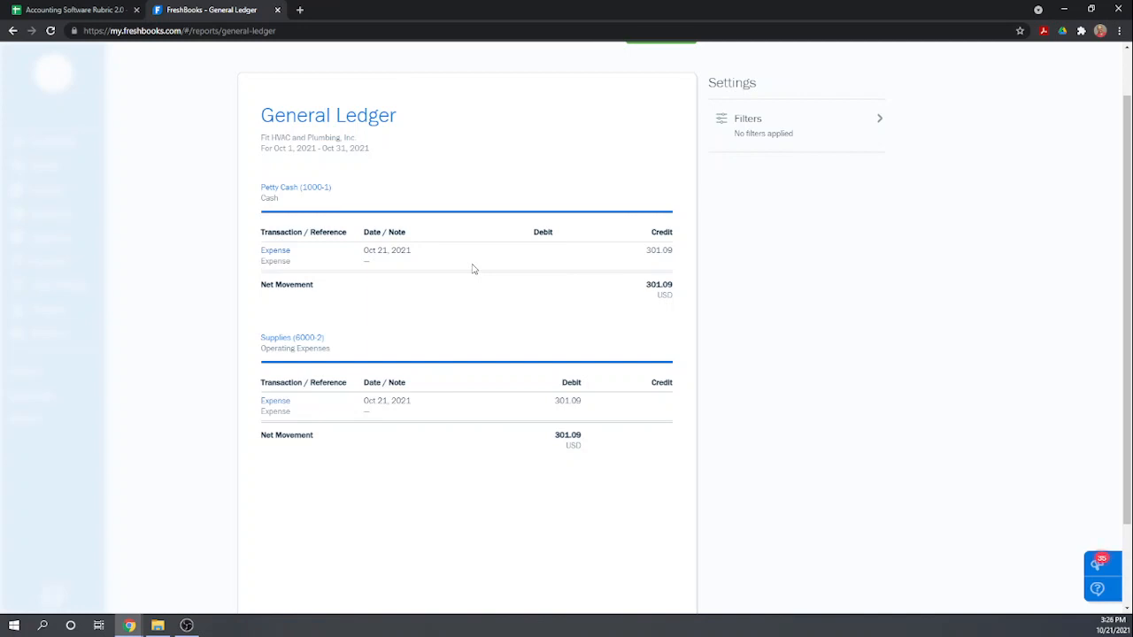
scroll(629, 276, down, 2)
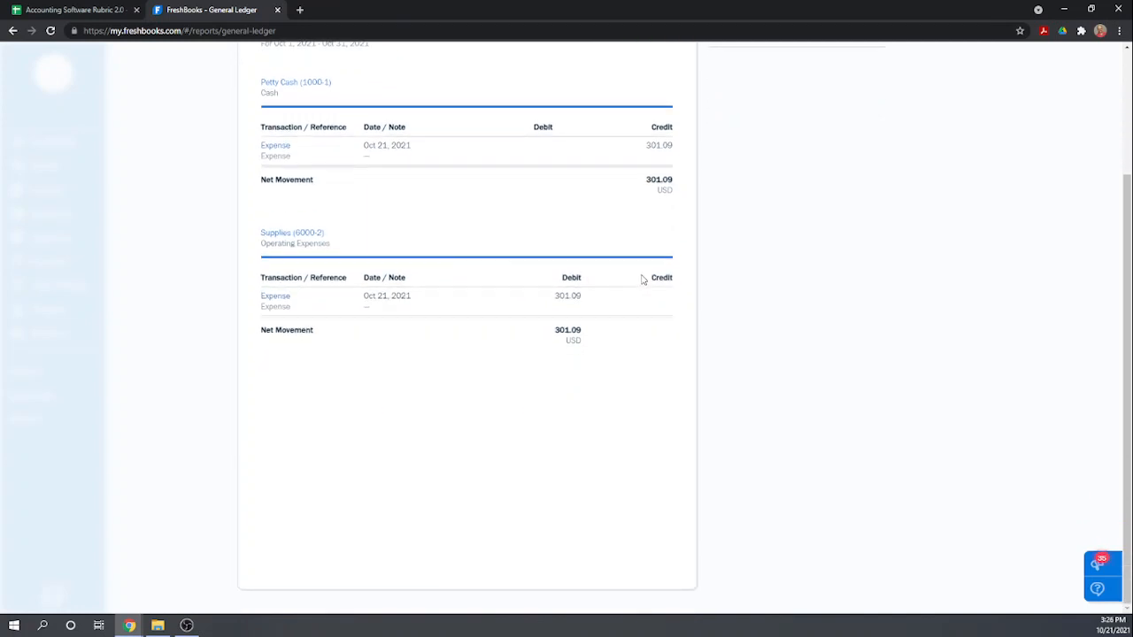
scroll(643, 279, up, 3)
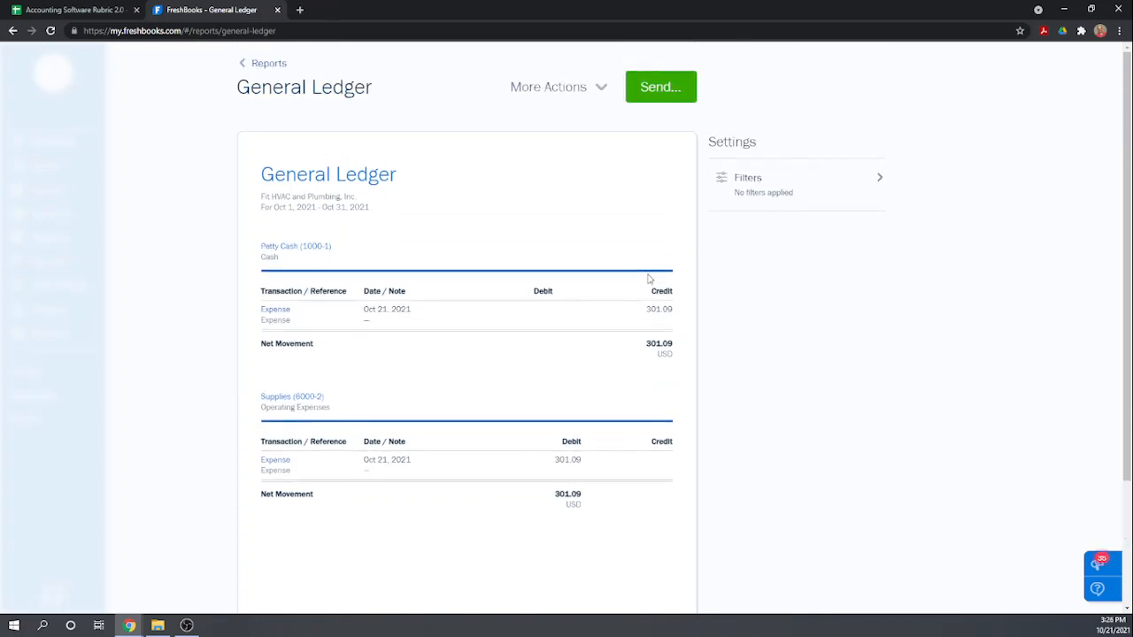
Leave the General Ledger report for the expenses page and review the recently updated and full expense lists
click(269, 67)
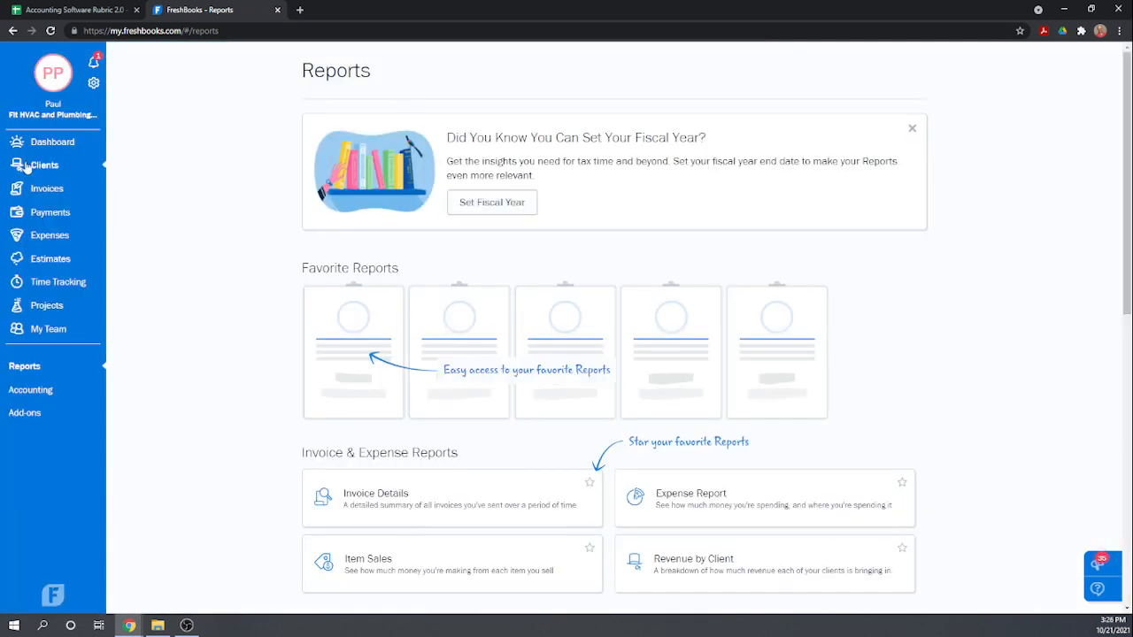
click(55, 238)
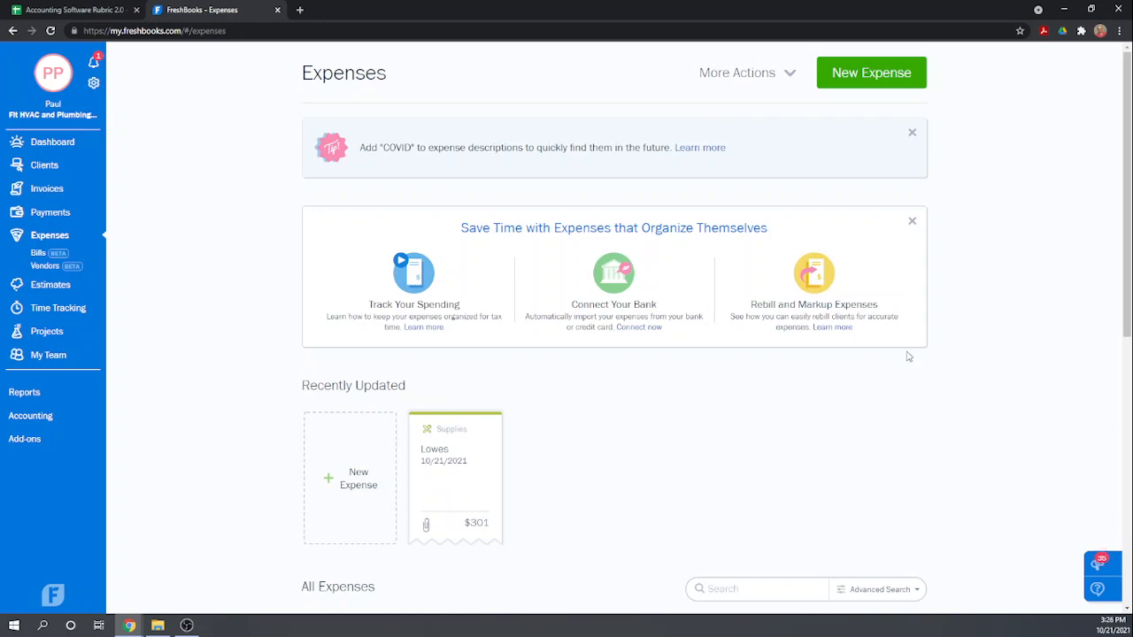
scroll(909, 356, down, 1)
scroll(909, 356, down, 1)
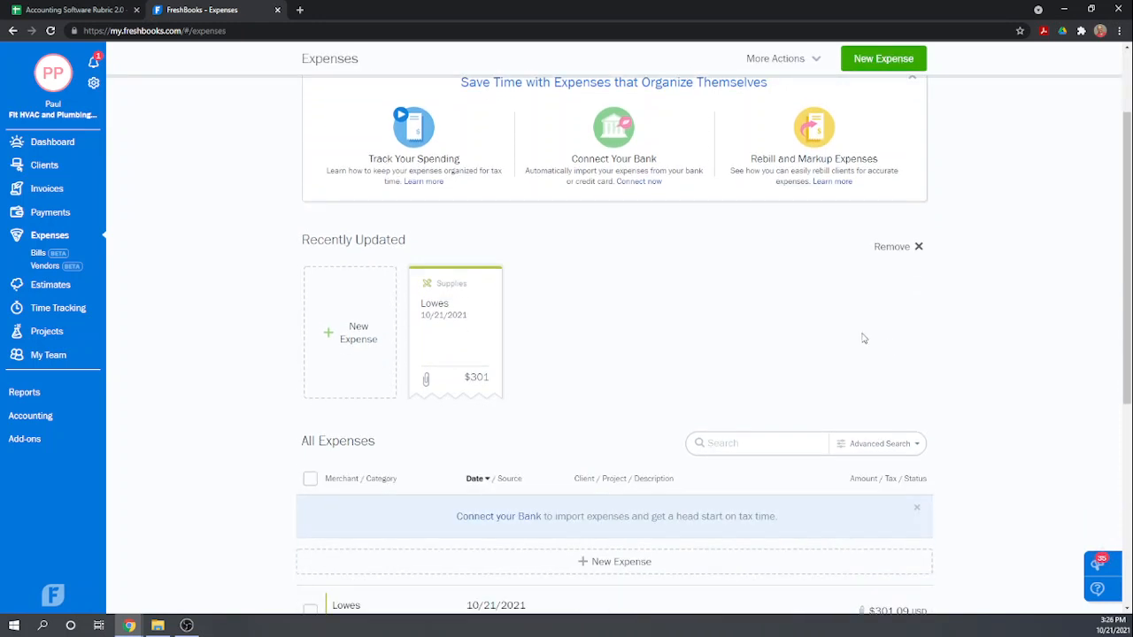
scroll(635, 292, down, 2)
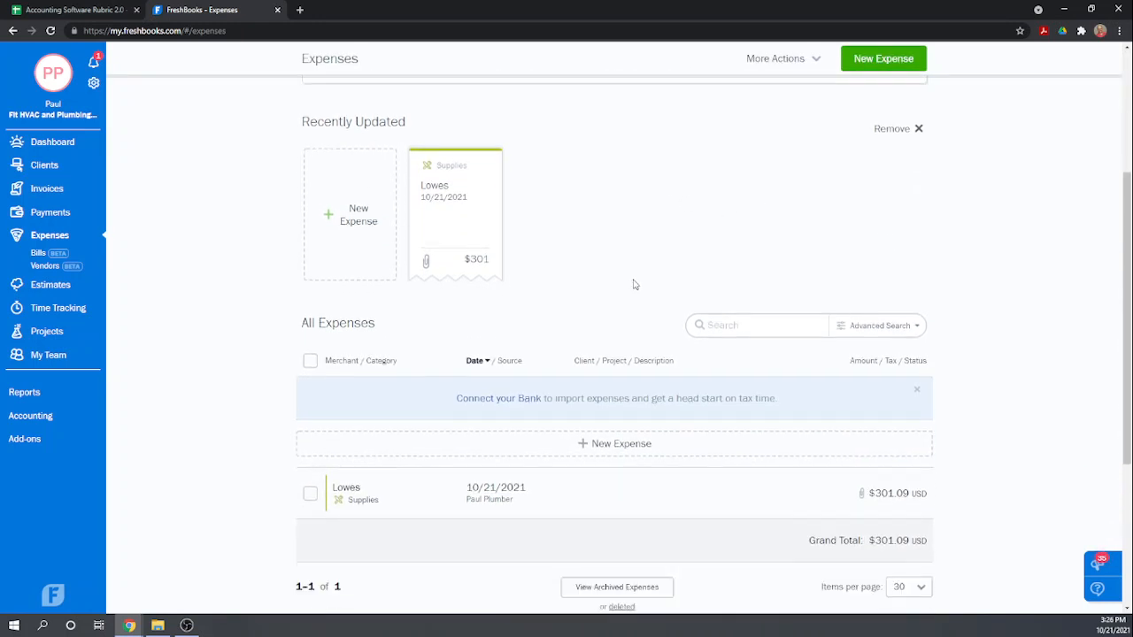
scroll(634, 284, down, 2)
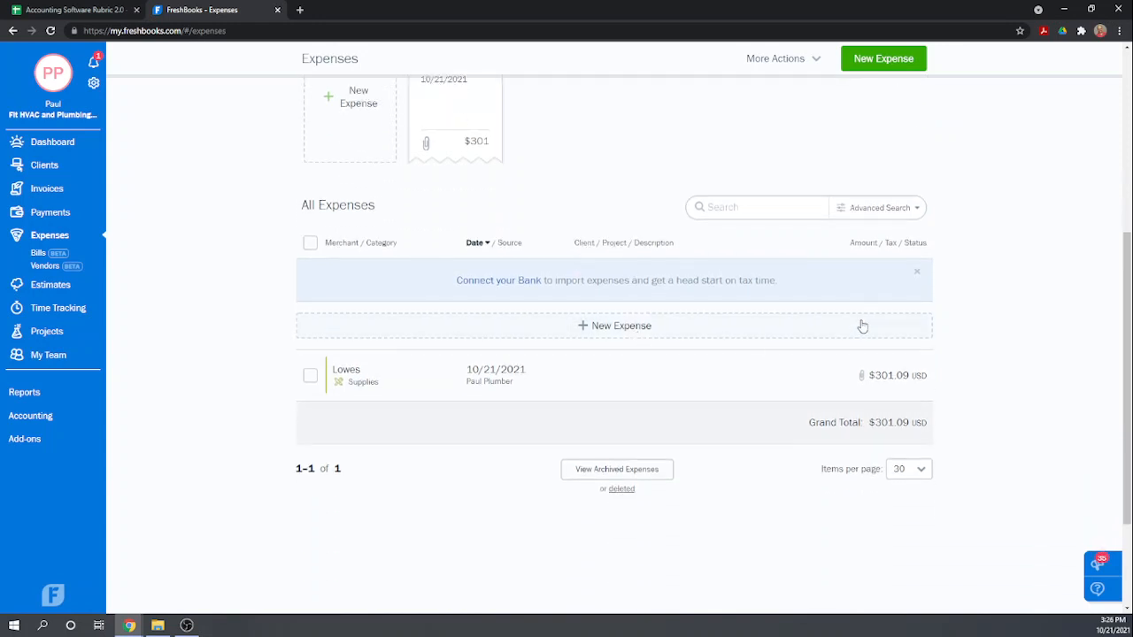
scroll(859, 328, up, 1)
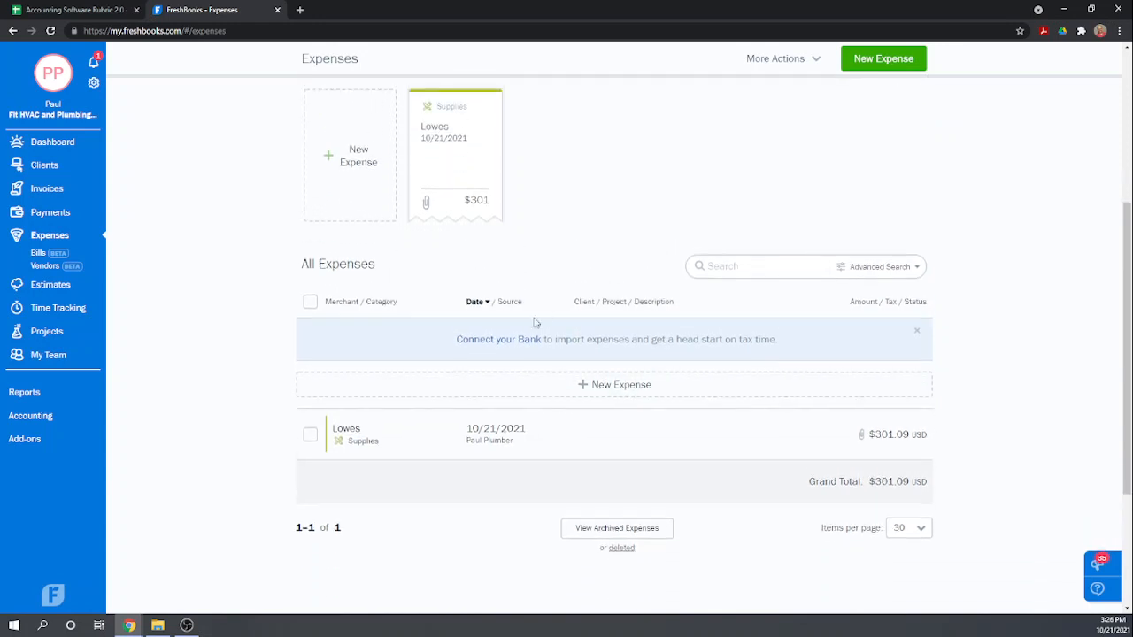
Open a blank expense entry in the expense list and check its fields and advanced expense settings
click(608, 387)
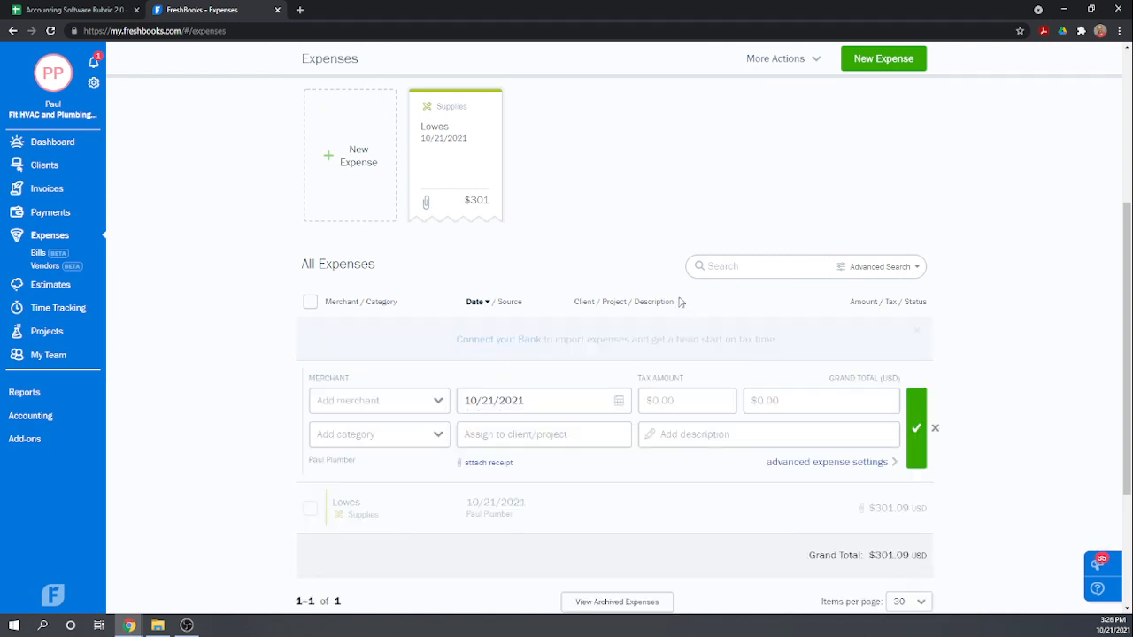
scroll(678, 299, down, 2)
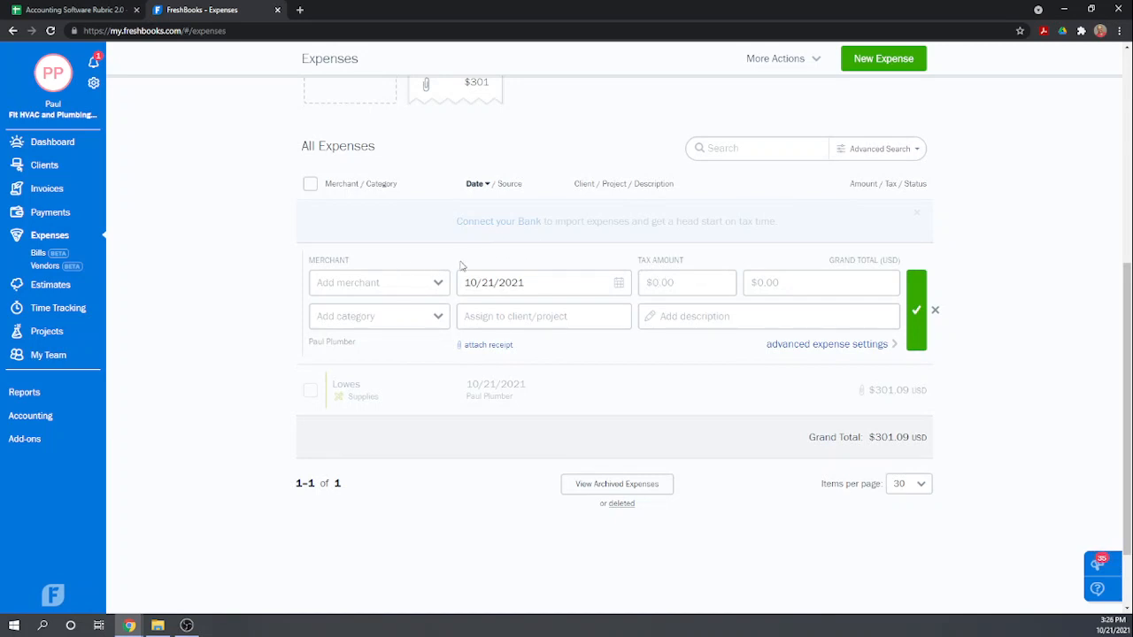
click(782, 345)
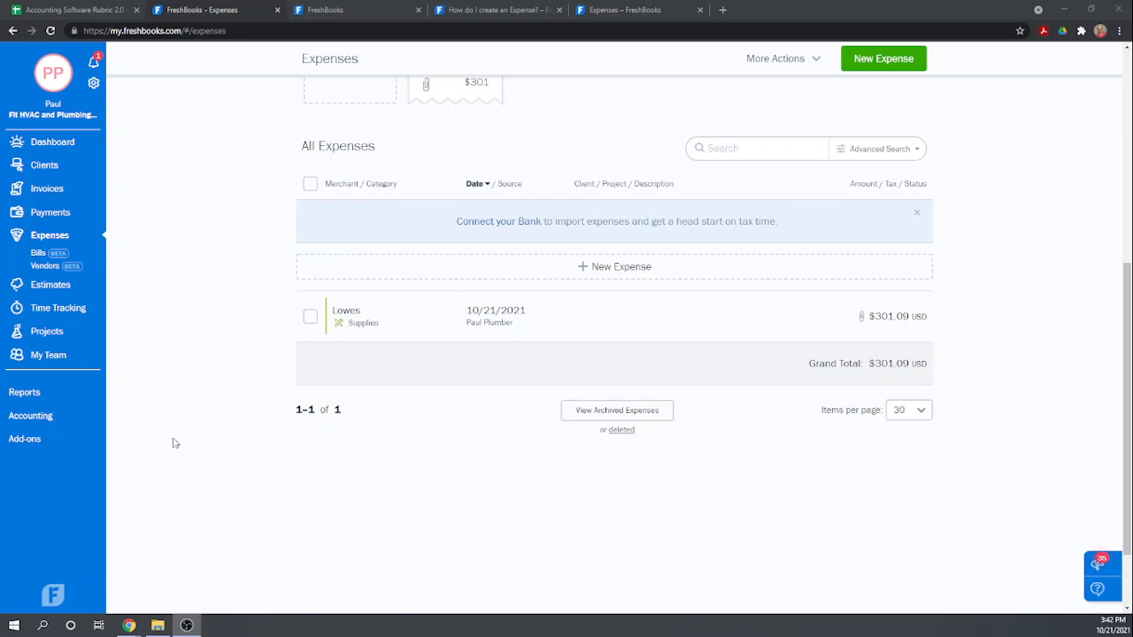
Reopen the General Ledger report from the accounting reports and examine the debit and credit entries for the expense
click(16, 396)
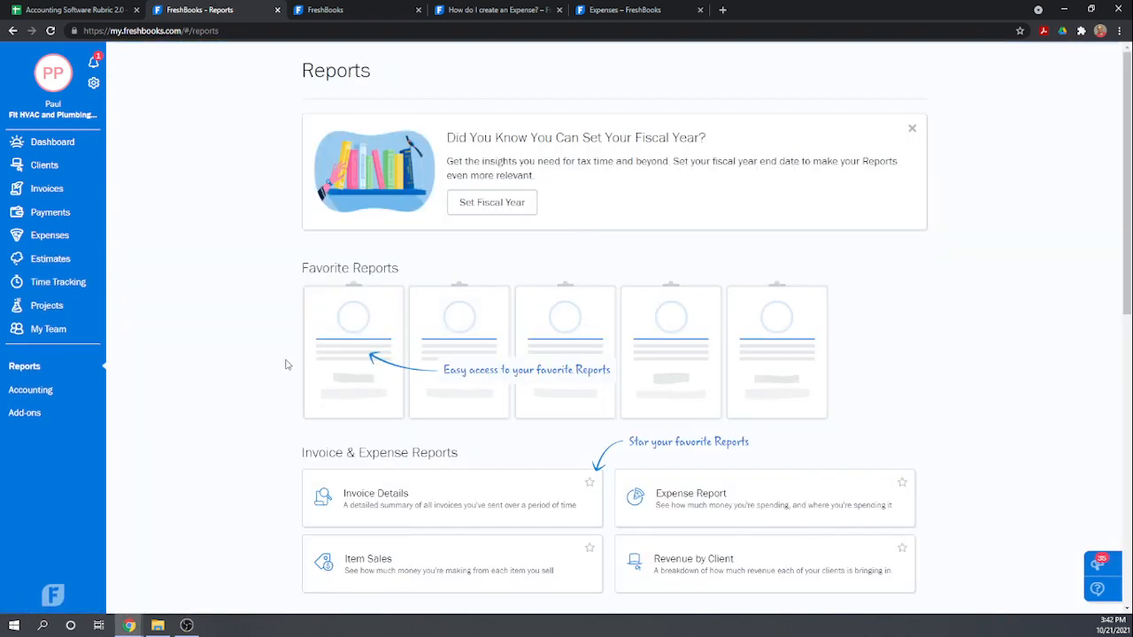
scroll(267, 346, down, 2)
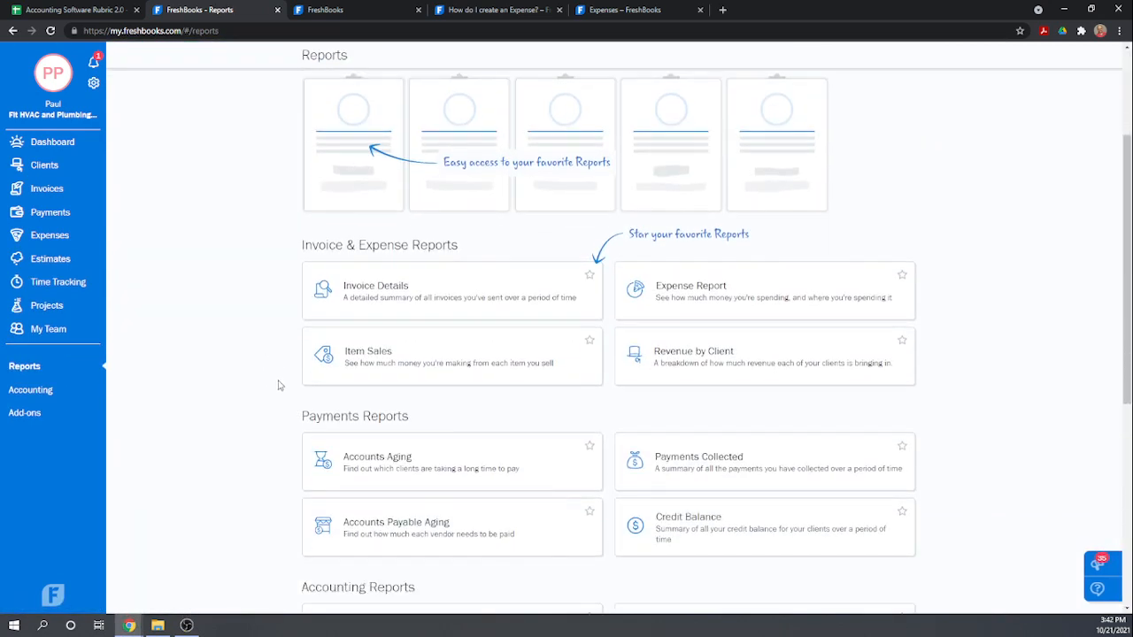
scroll(280, 385, down, 1)
scroll(323, 395, down, 2)
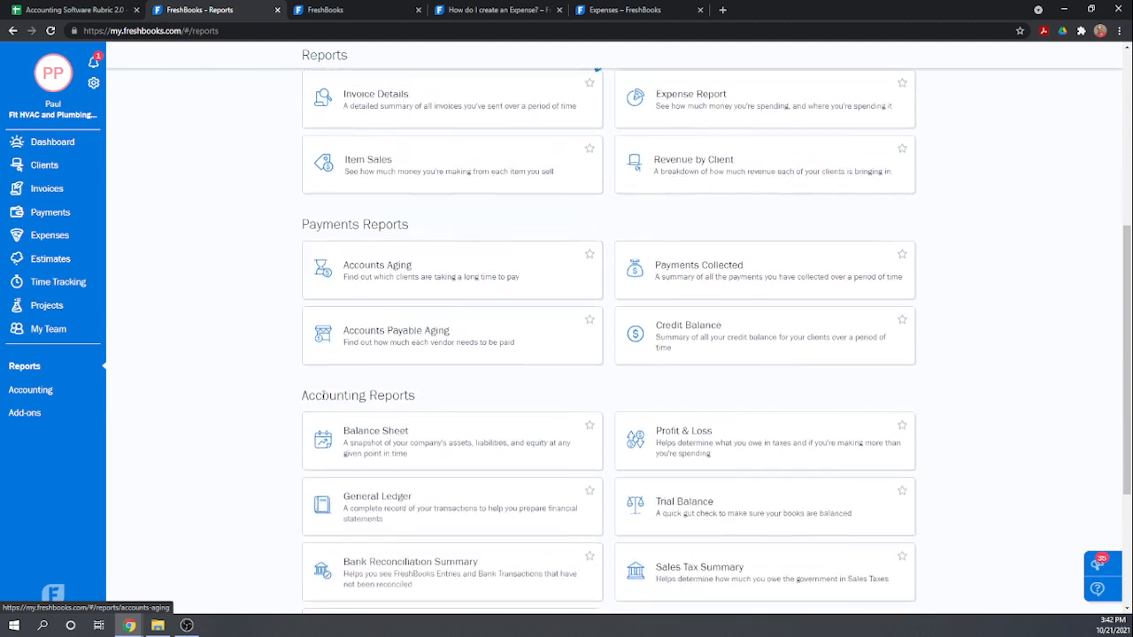
scroll(324, 395, down, 1)
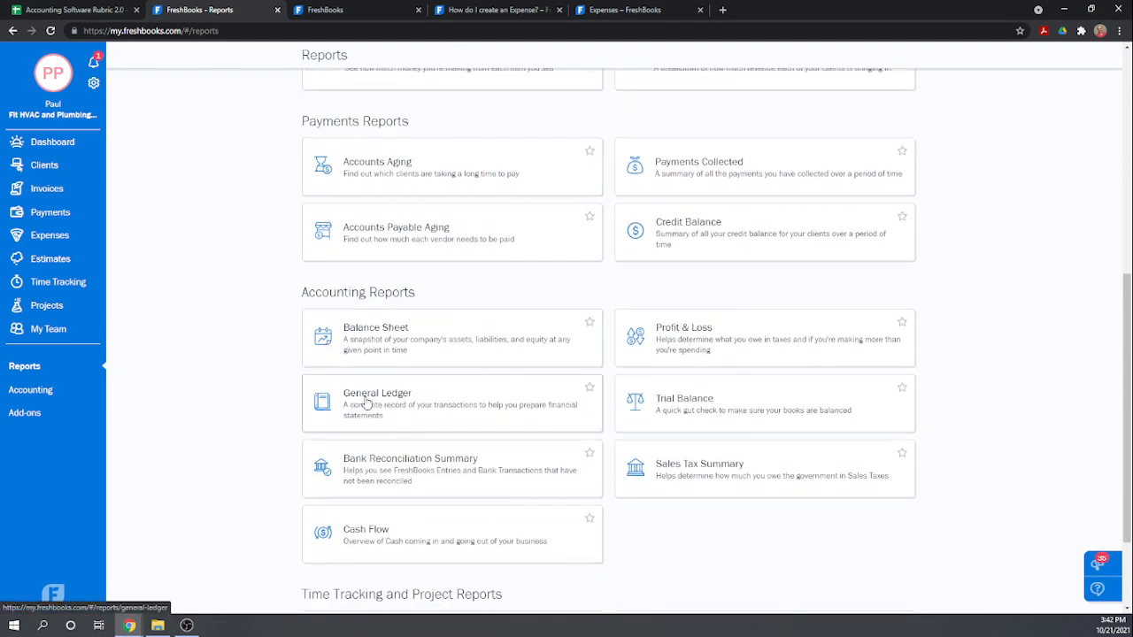
click(366, 403)
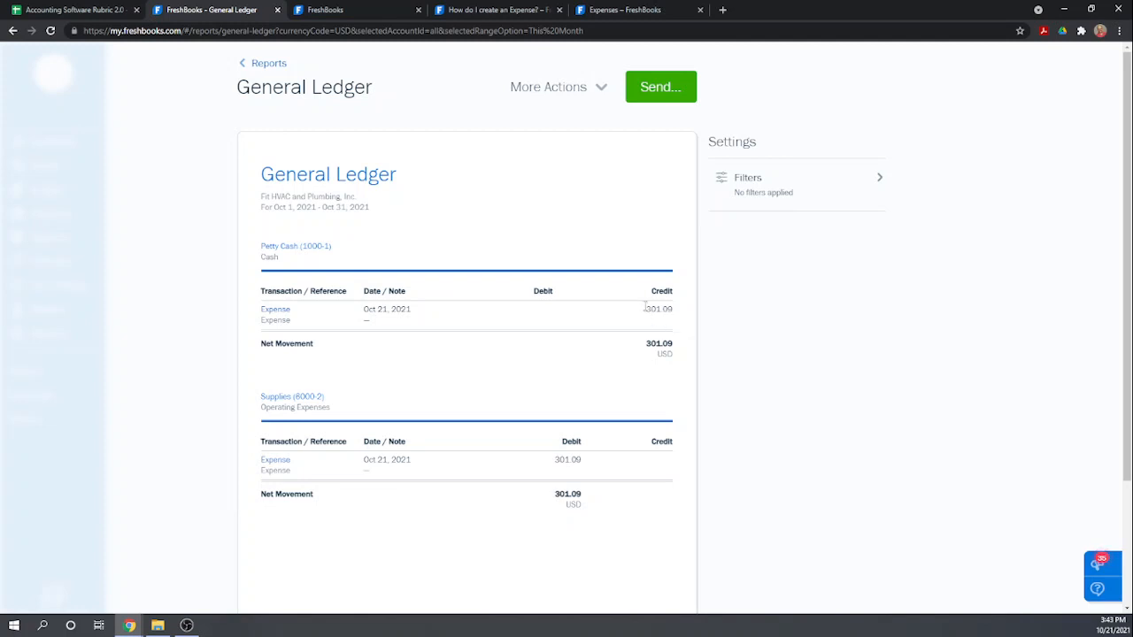
Return to the expenses page and start a new expense on the full form
click(267, 64)
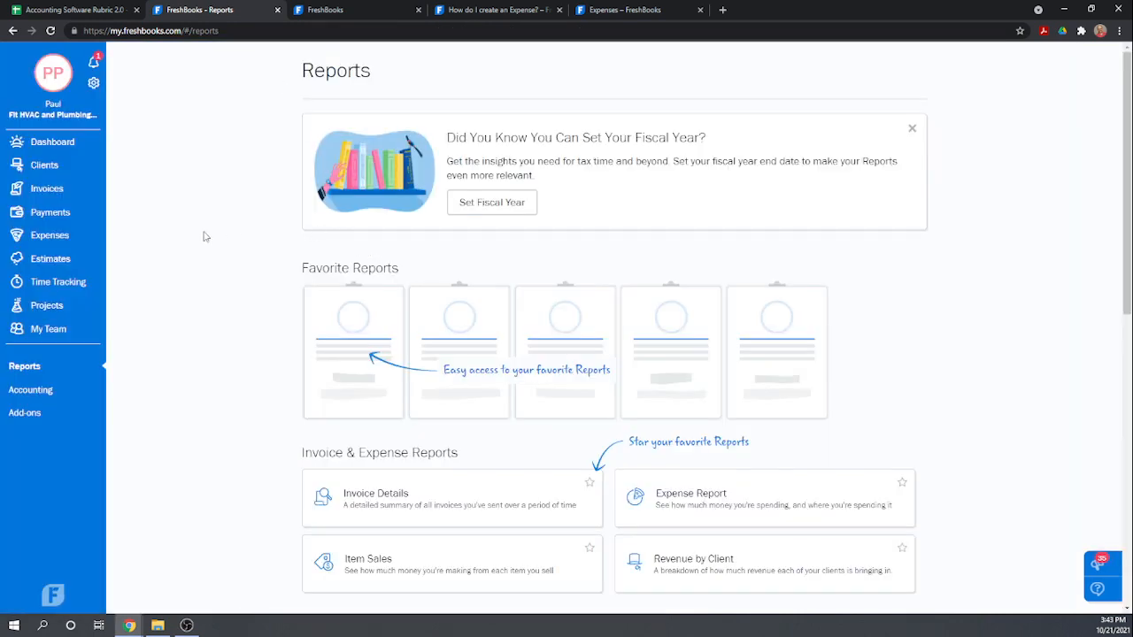
click(56, 236)
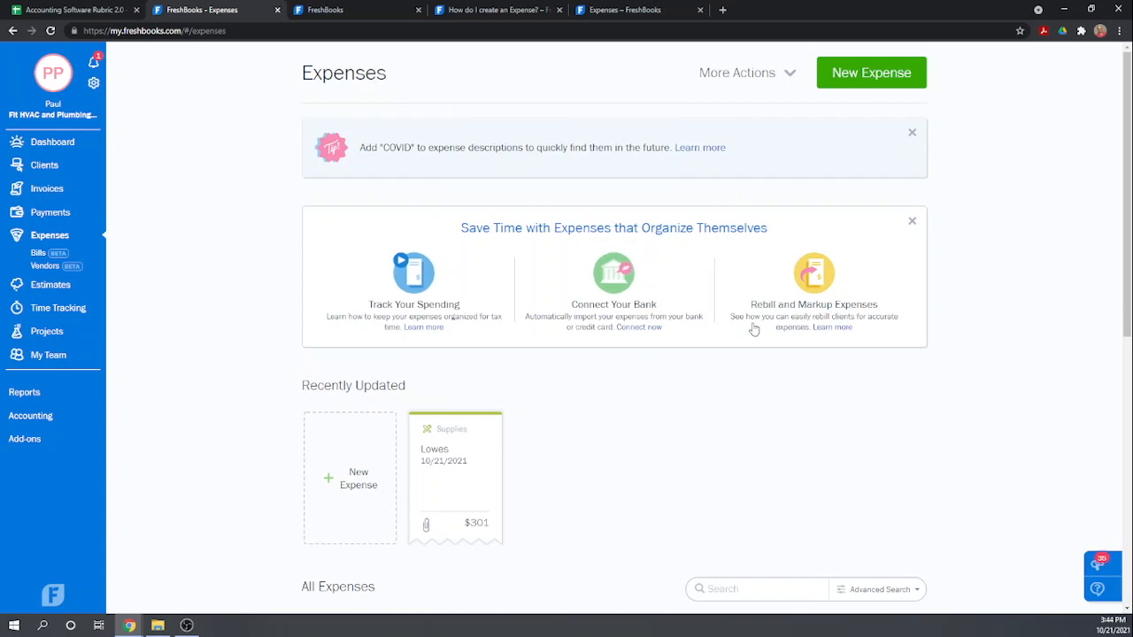
click(881, 75)
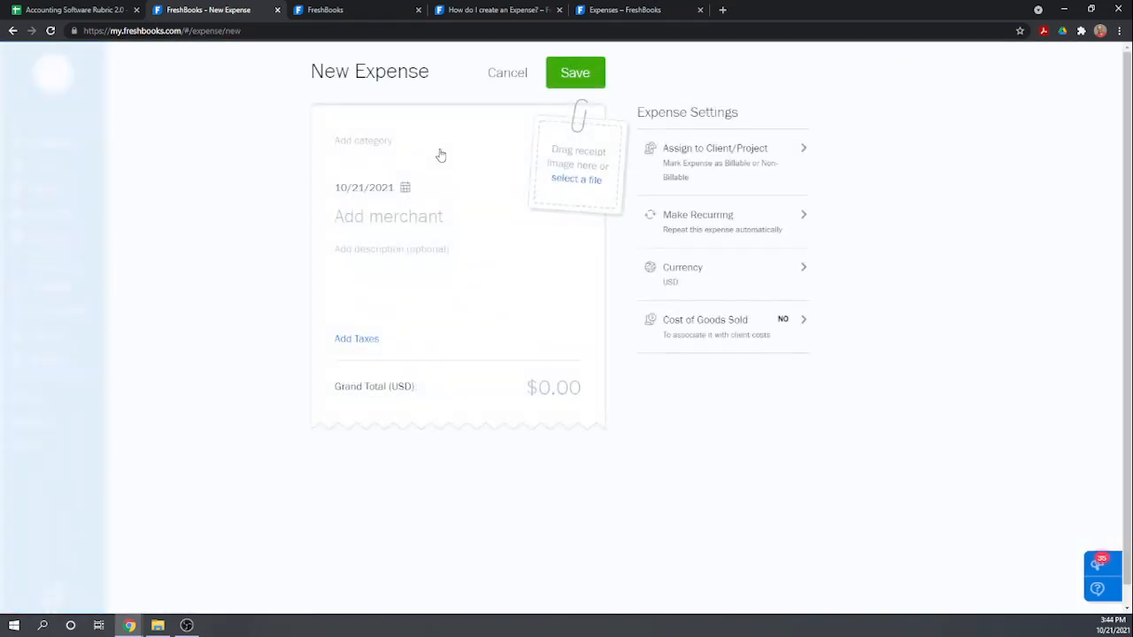
Create a new expense category named Telephone under Other Expenses and assign it to the new expense
click(368, 146)
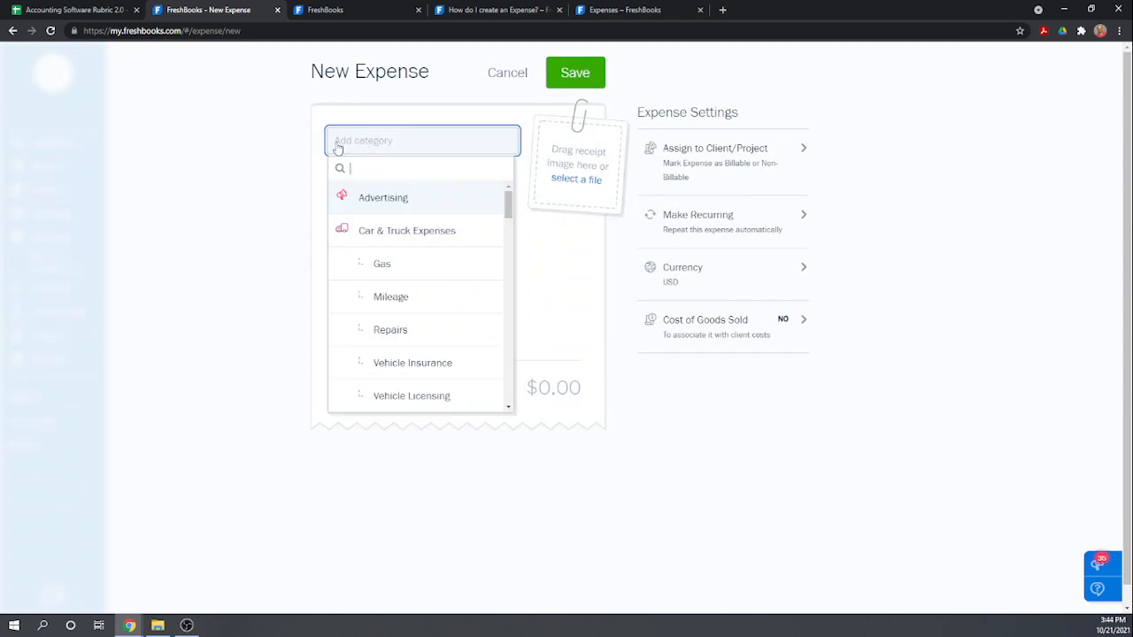
text(tel)
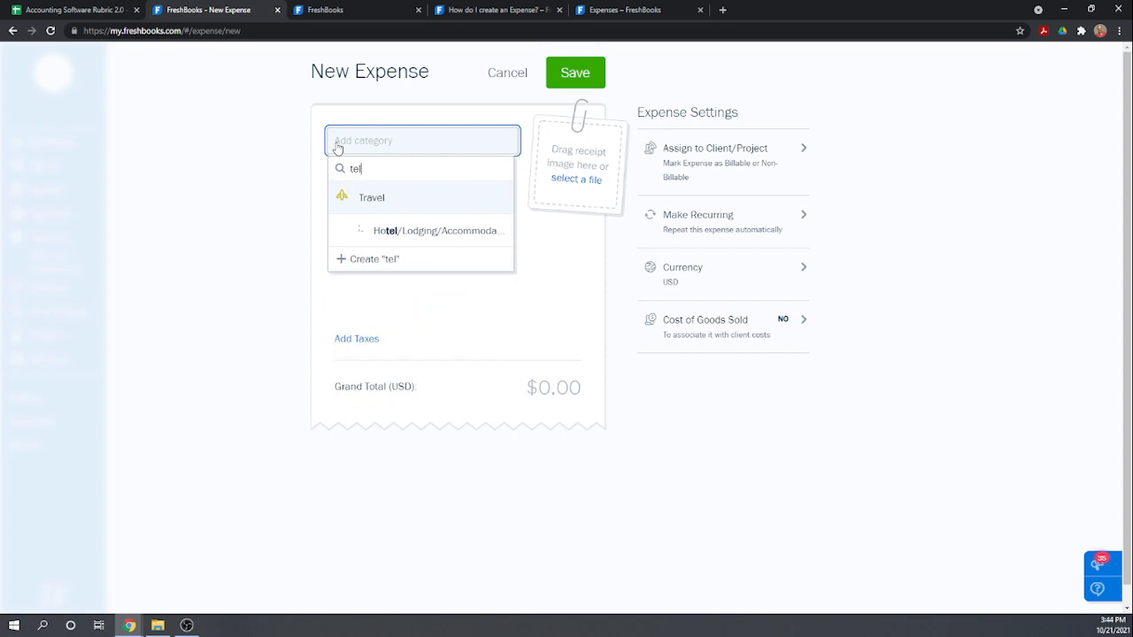
text(eph)
key(BackSpace)
key(BackSpace)
key(BackSpace)
text(e)
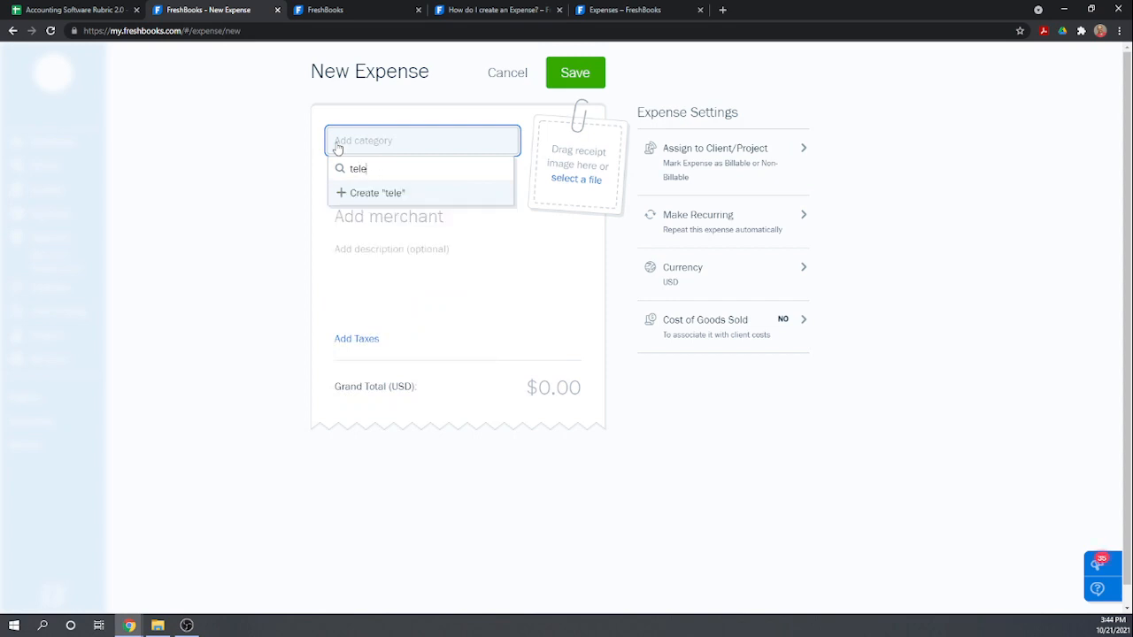
text(phone)
key(BackSpace)
key(BackSpace)
key(BackSpace)
key(BackSpace)
key(BackSpace)
key(BackSpace)
key(BackSpace)
key(BackSpace)
key(BackSpace)
text(Teleph)
click(370, 197)
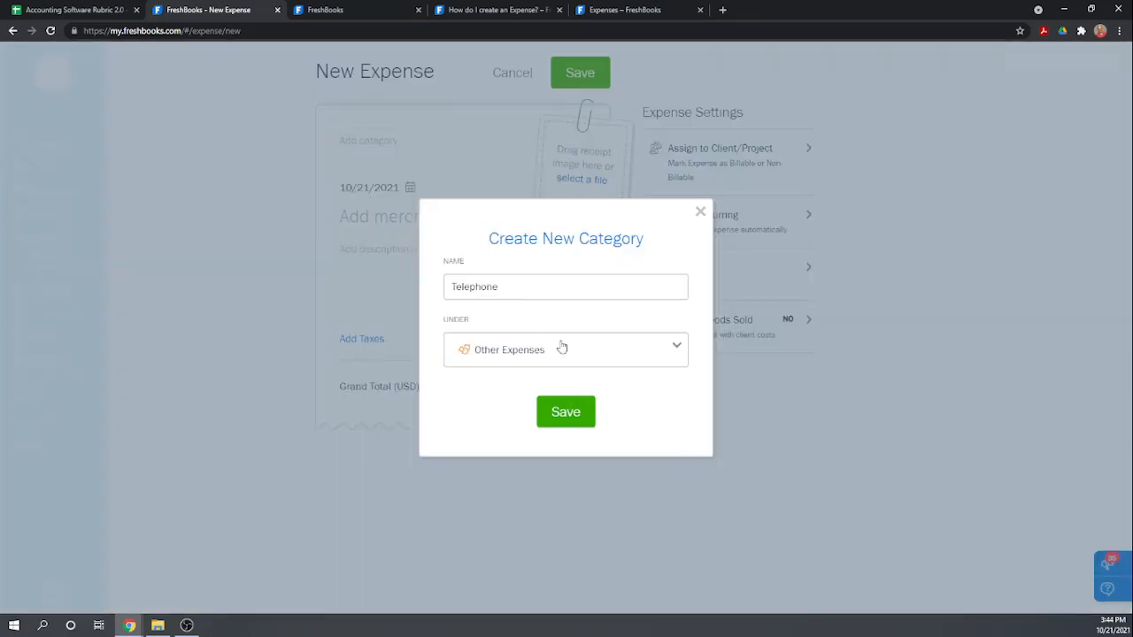
click(568, 407)
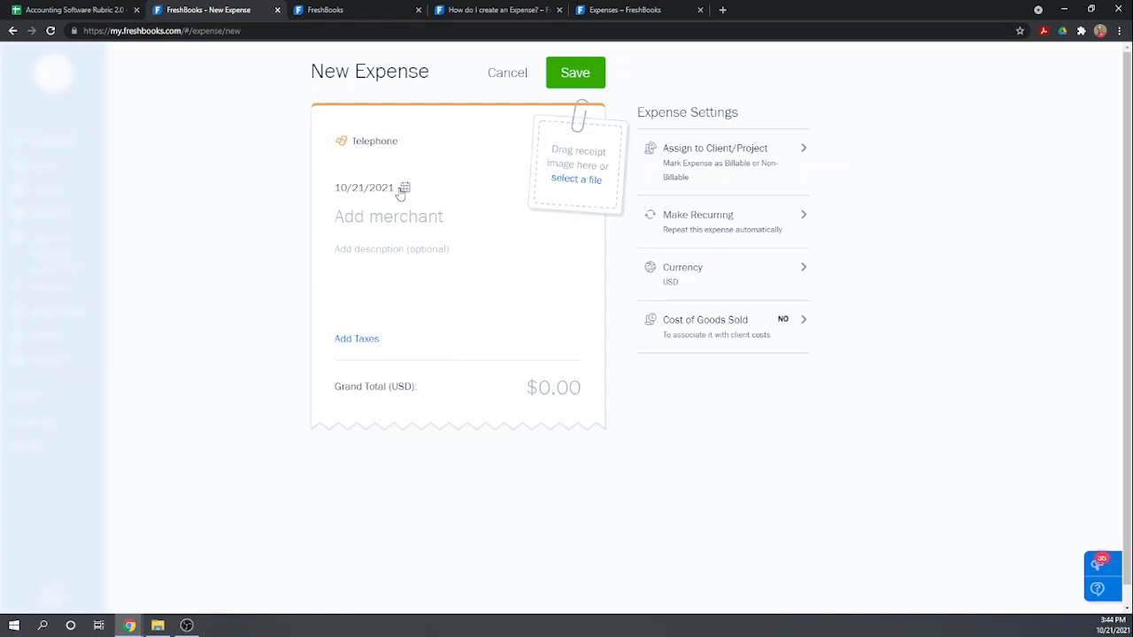
Set the new expense's date to 01/05/2021
click(400, 189)
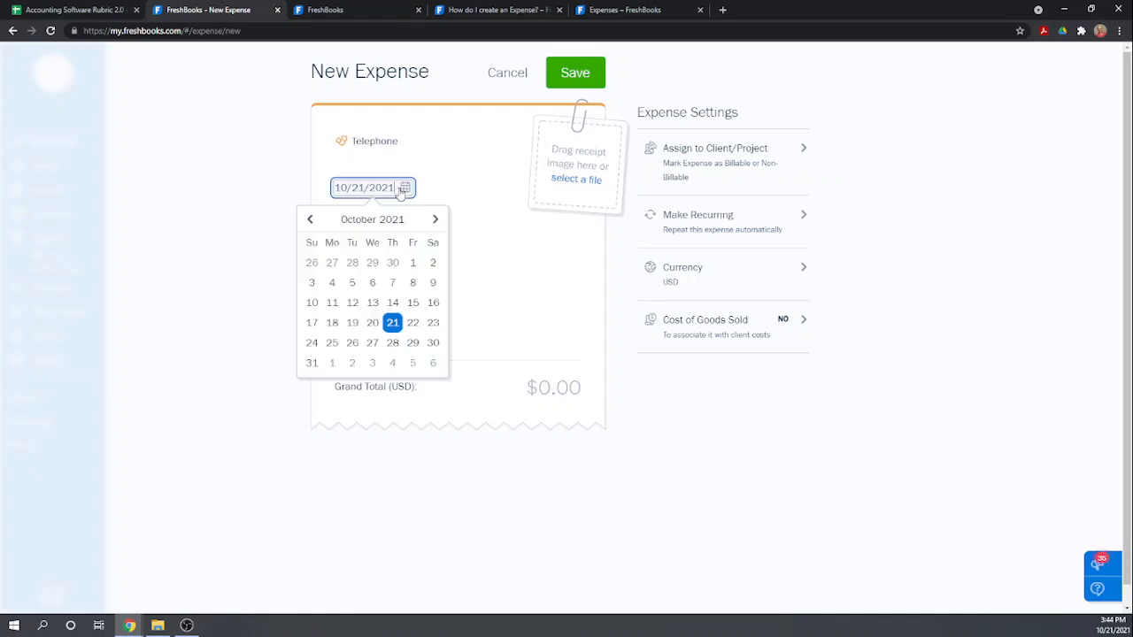
click(310, 219)
click(310, 219)
click(309, 219)
click(310, 220)
click(310, 219)
click(310, 220)
click(310, 220)
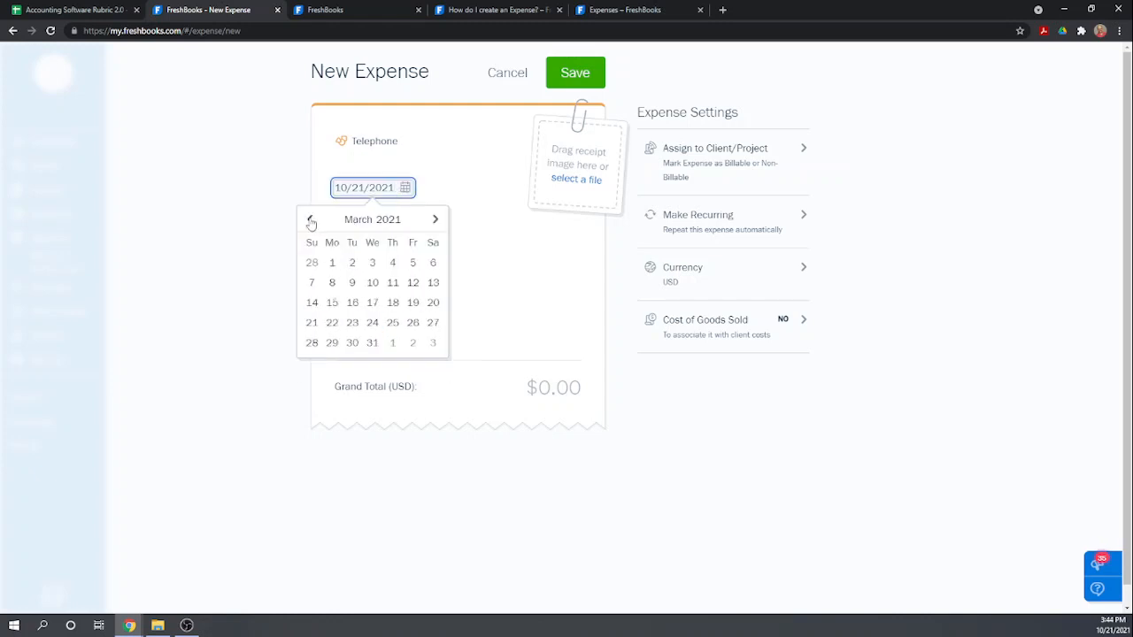
click(310, 219)
click(310, 220)
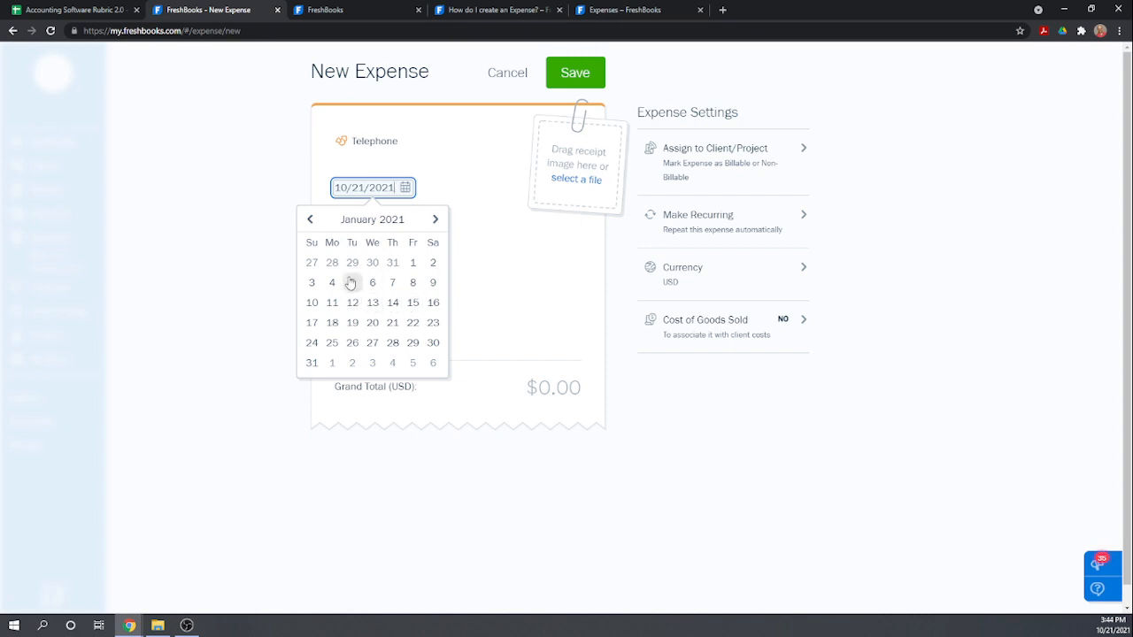
click(352, 283)
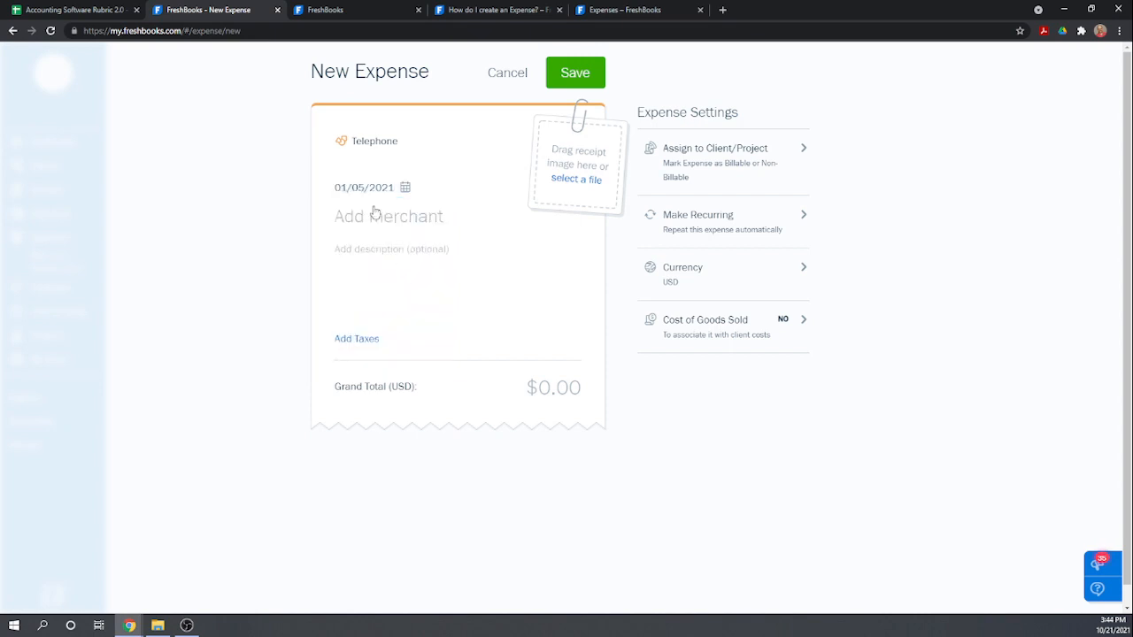
Create the merchant NYC Telephone Co. and assign it to the new expense
click(369, 216)
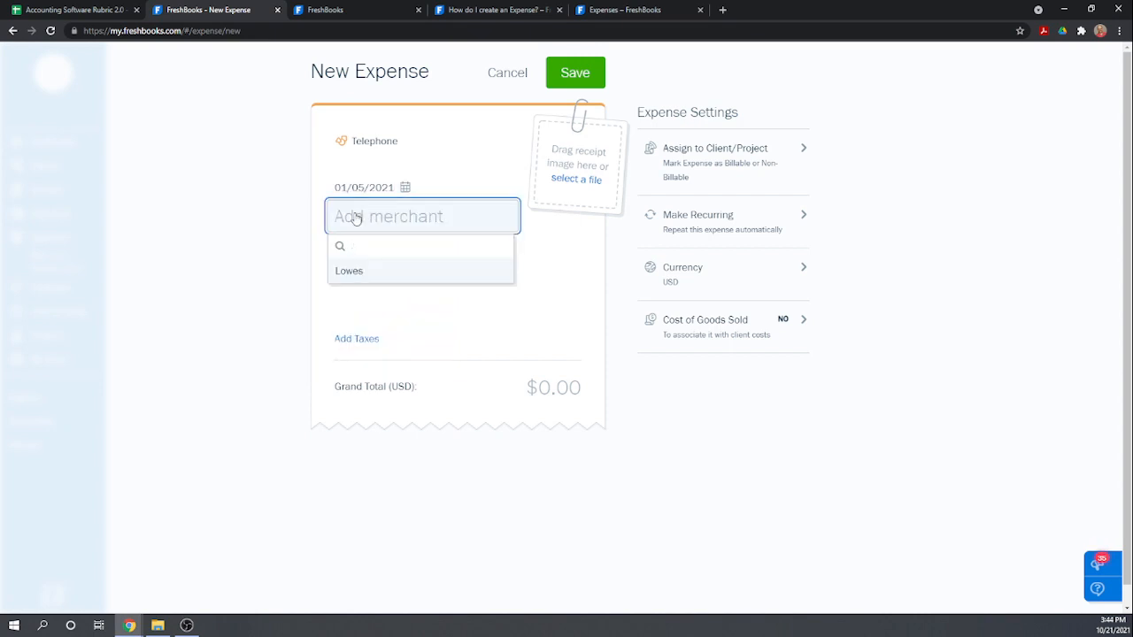
click(356, 217)
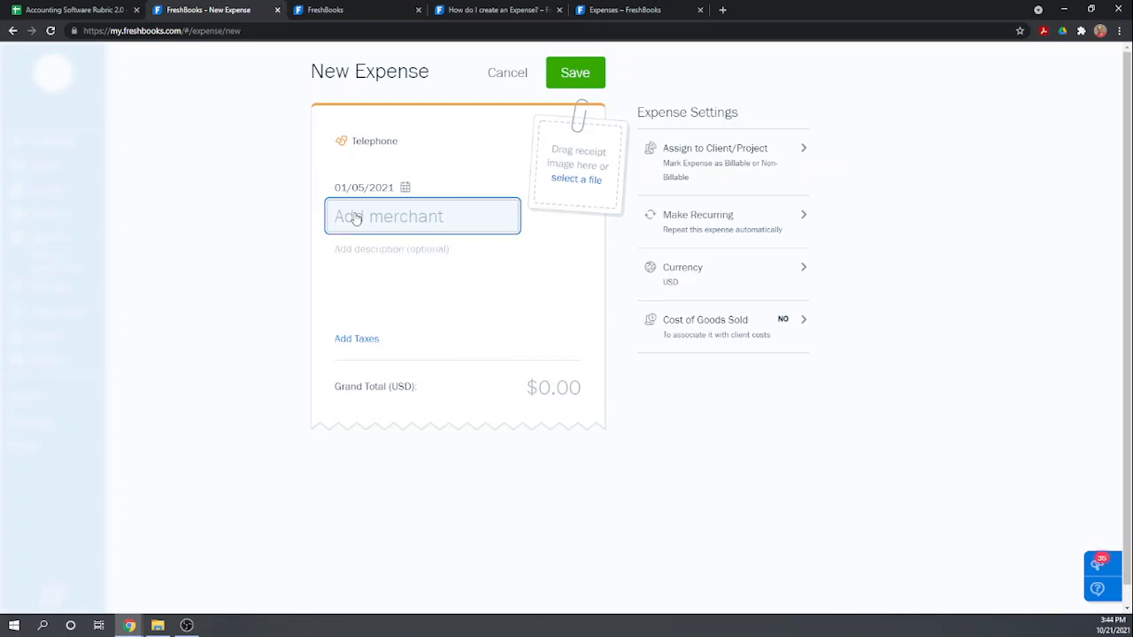
click(356, 224)
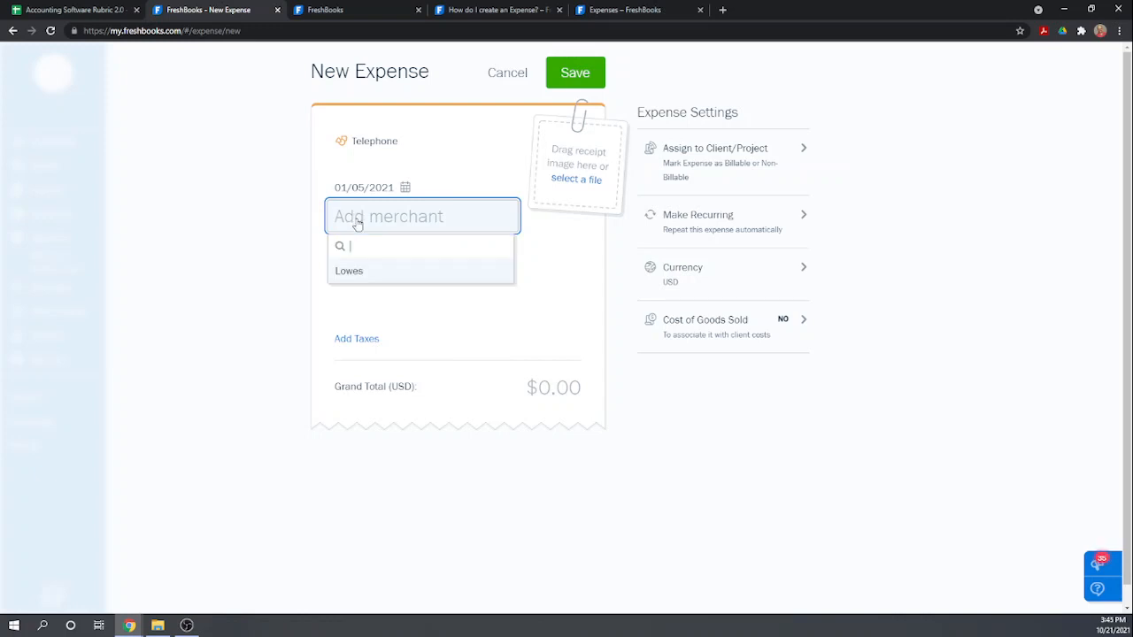
text(Ny)
text(Yj)
text( Telephone Co.)
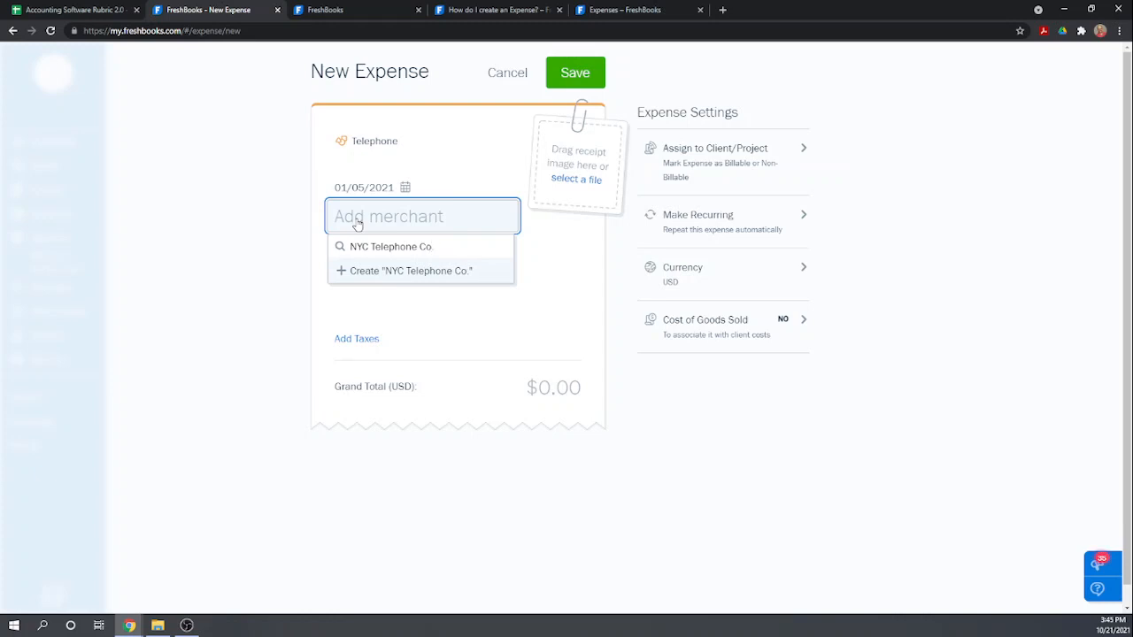
click(382, 271)
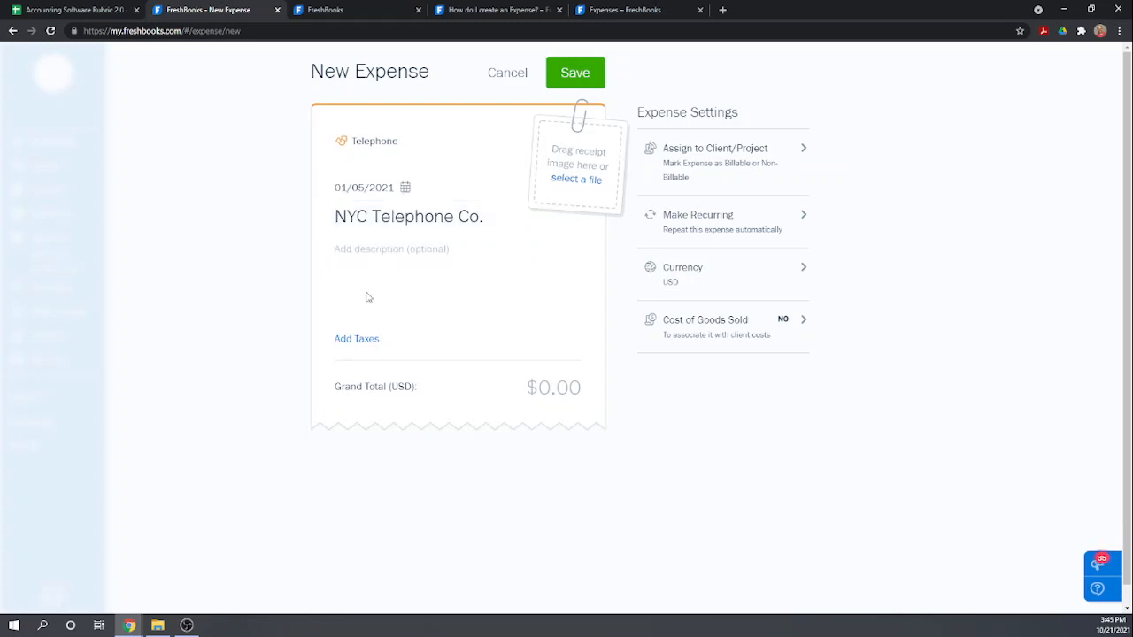
Set the expense's grand total to $150 and convert it into a recurring expense
click(557, 390)
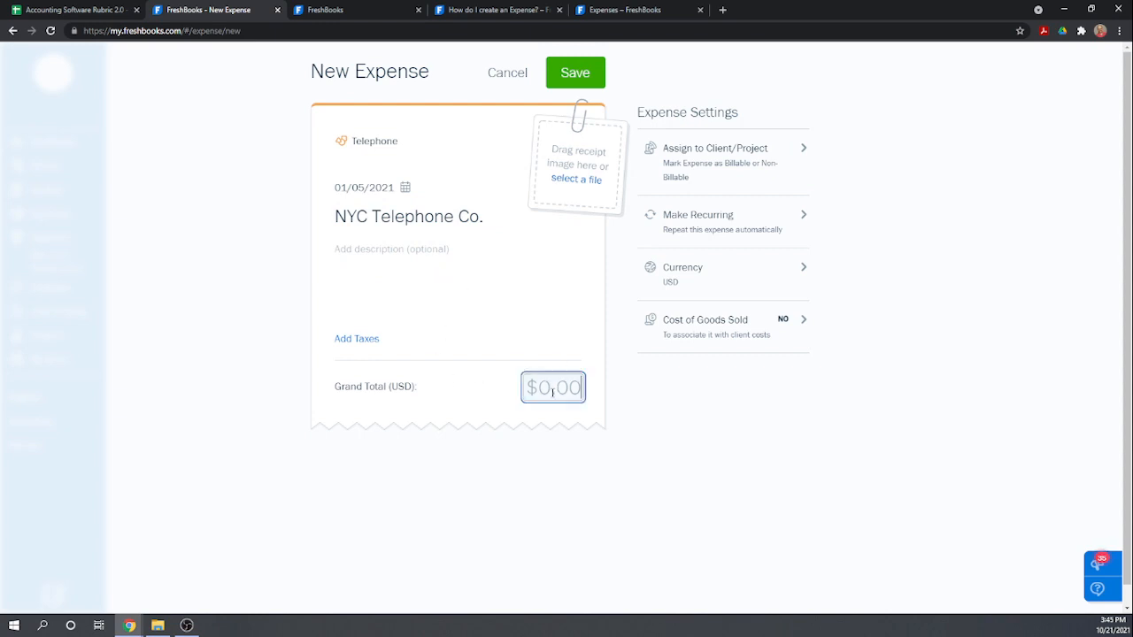
text(150)
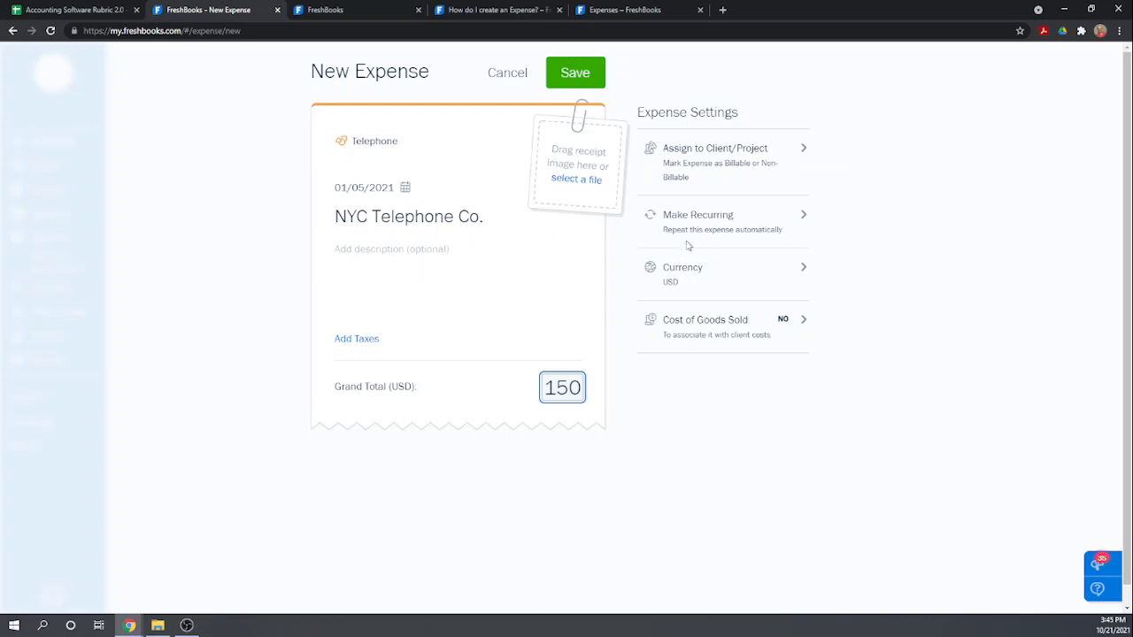
click(713, 221)
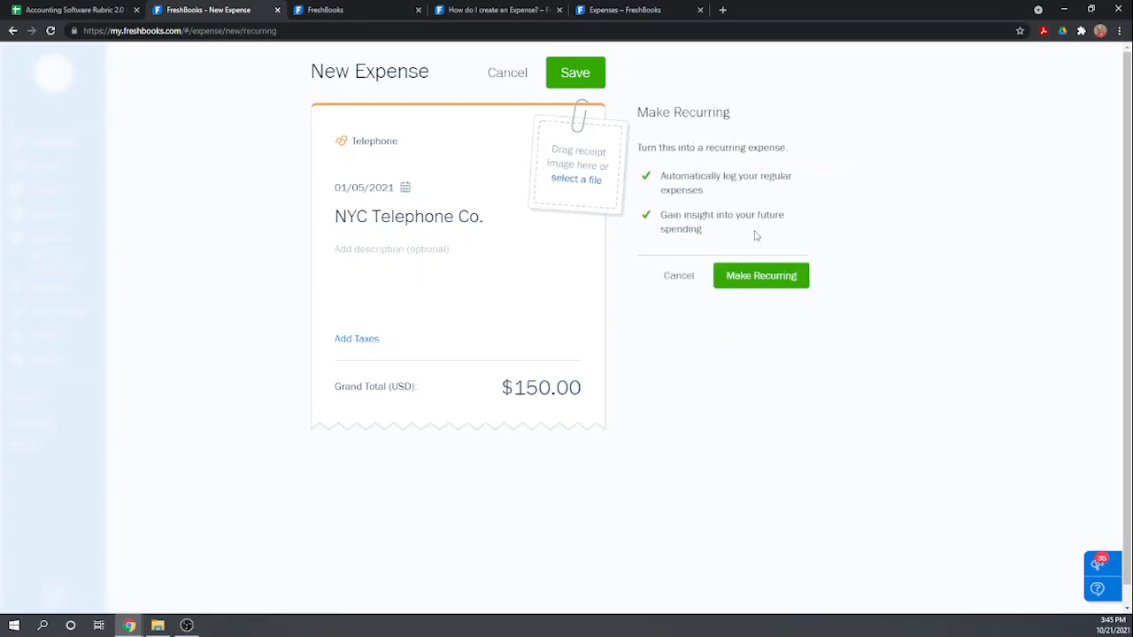
click(772, 277)
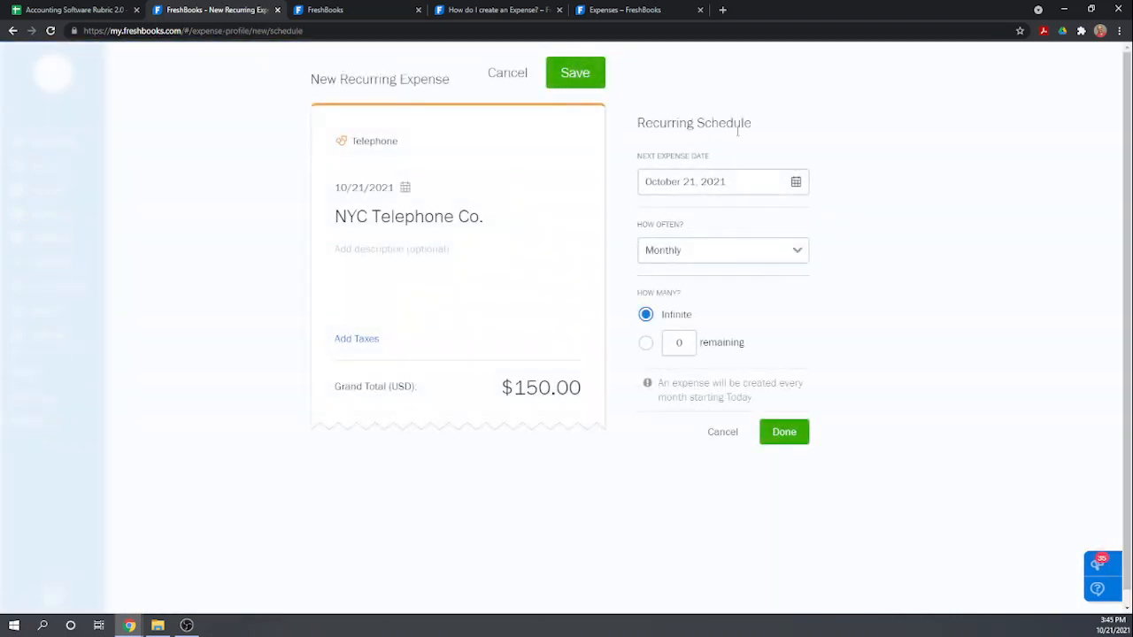
Set the recurring expense's next expense date to November 5, 2021
click(796, 183)
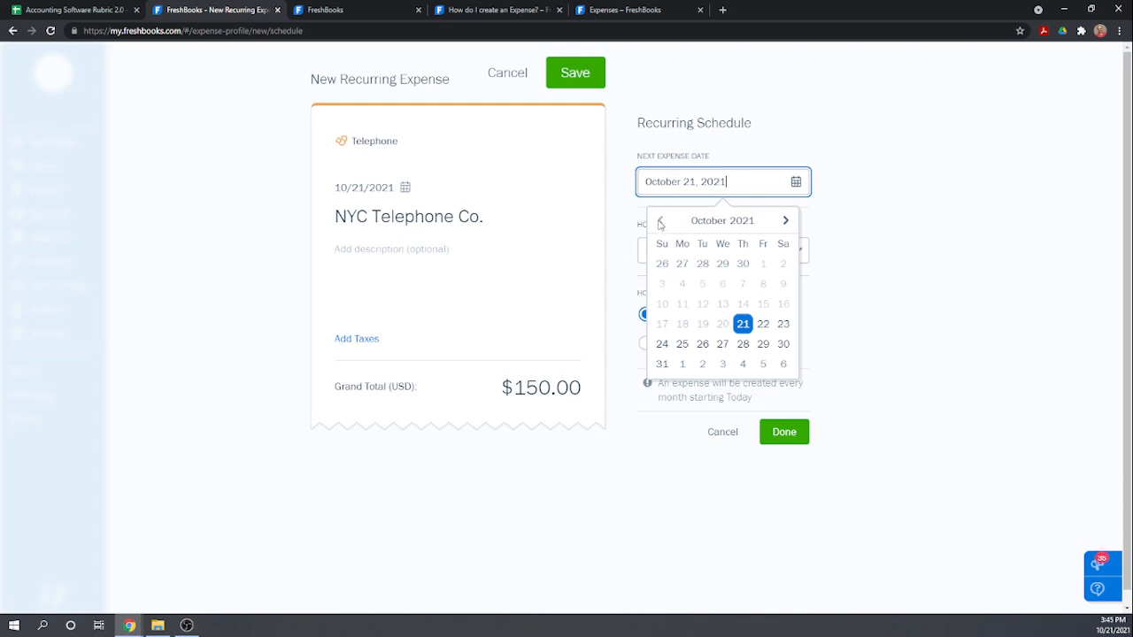
click(901, 222)
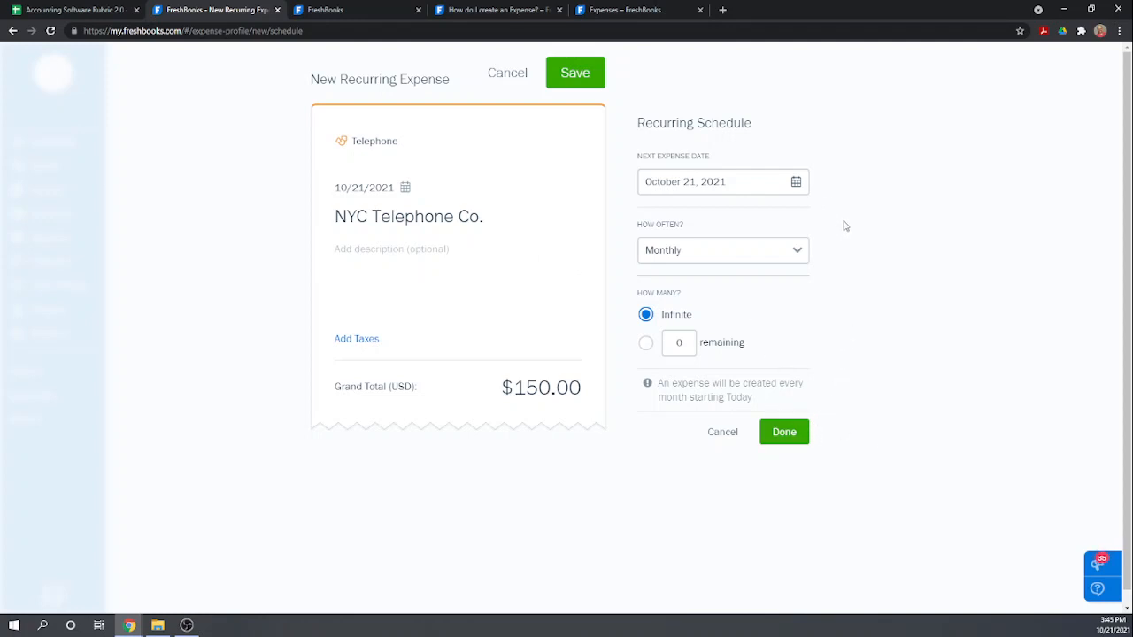
click(796, 183)
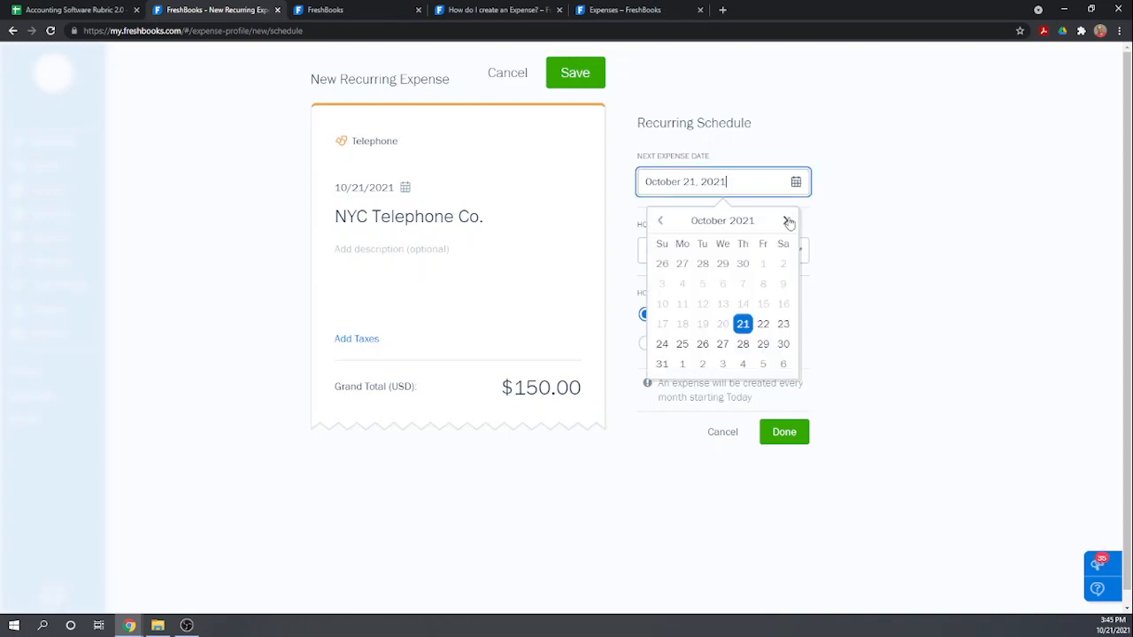
click(785, 222)
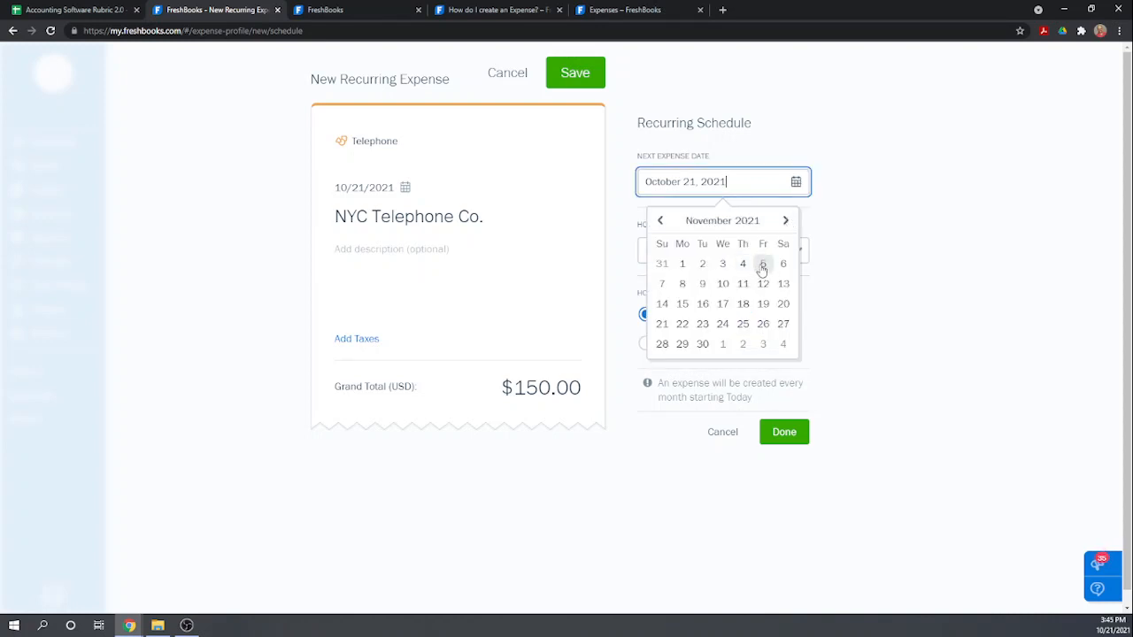
click(762, 265)
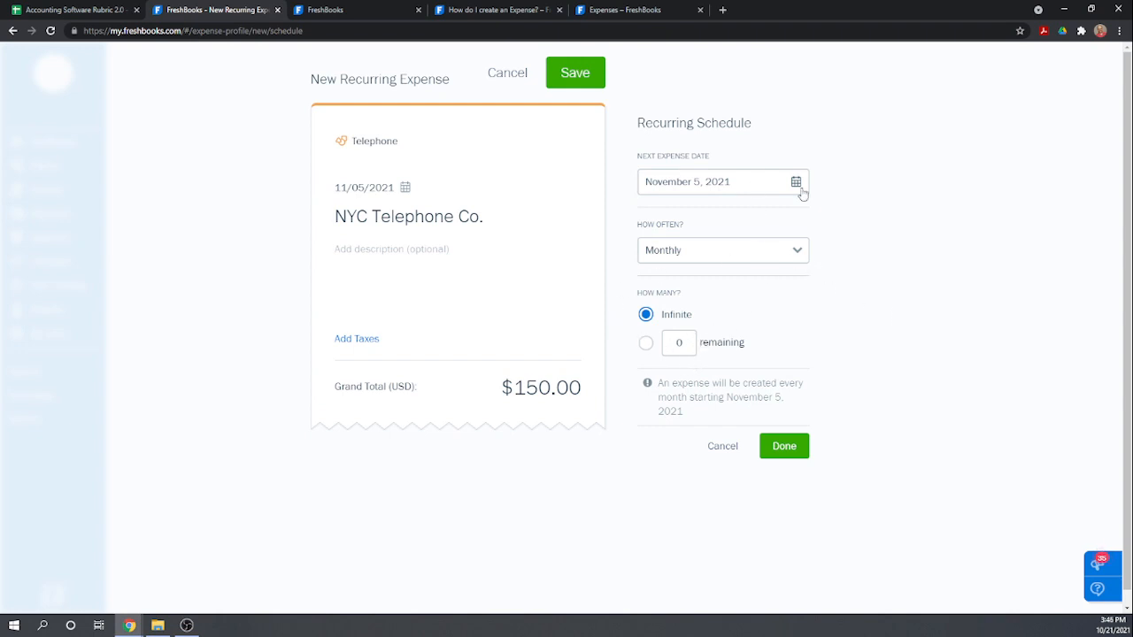
Keep the recurring schedule's frequency at Monthly with infinite occurrences, confirm the schedule and save the recurring expense
click(796, 252)
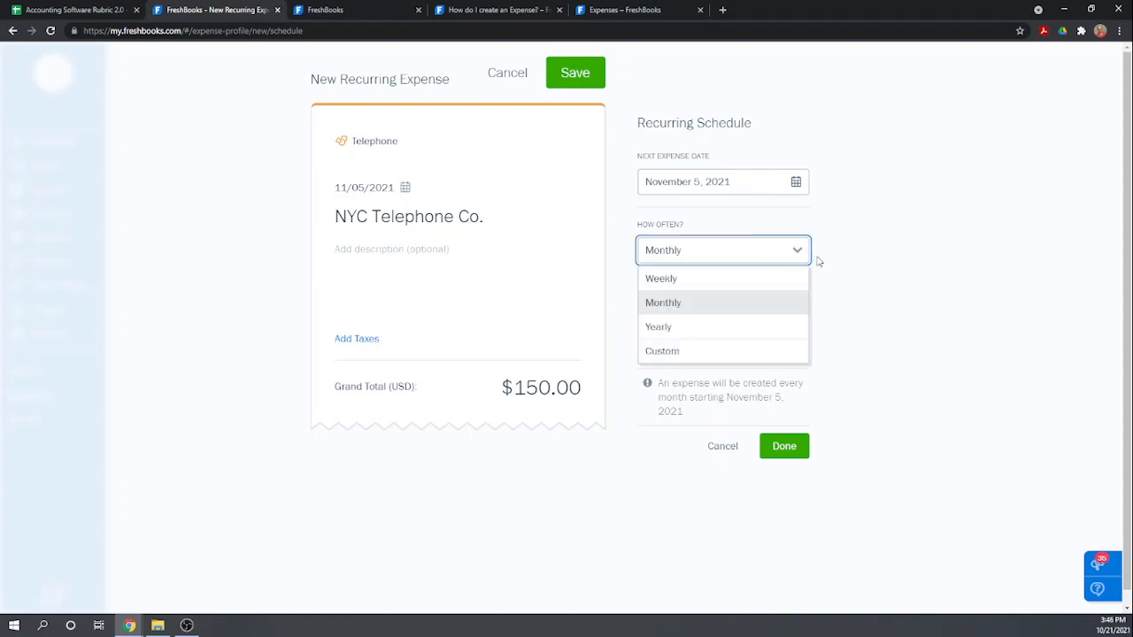
click(825, 262)
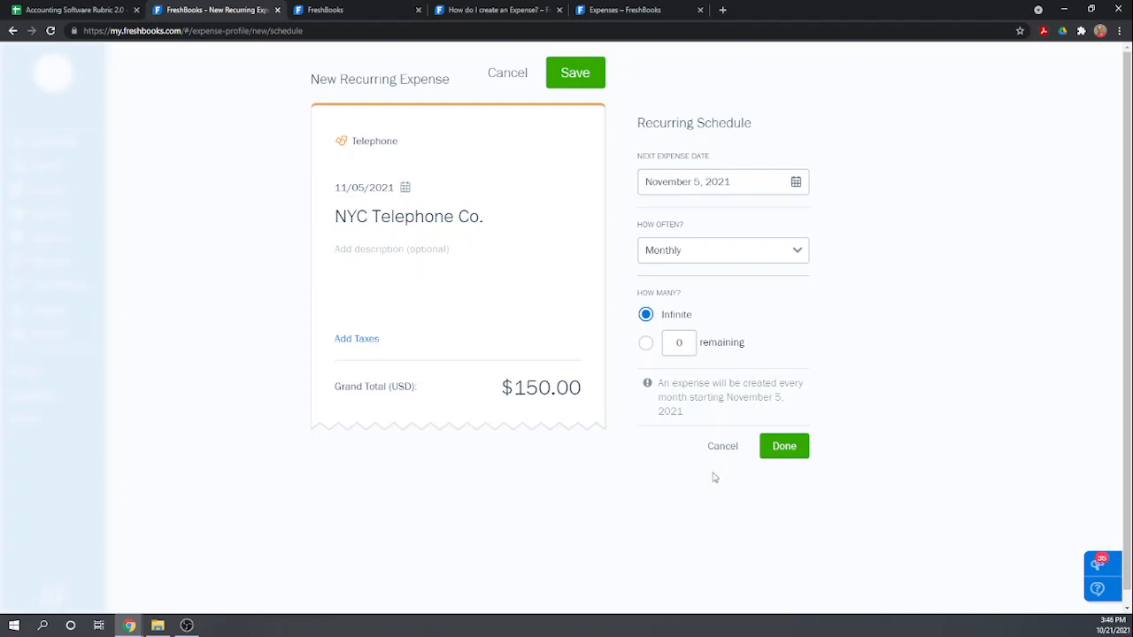
click(783, 449)
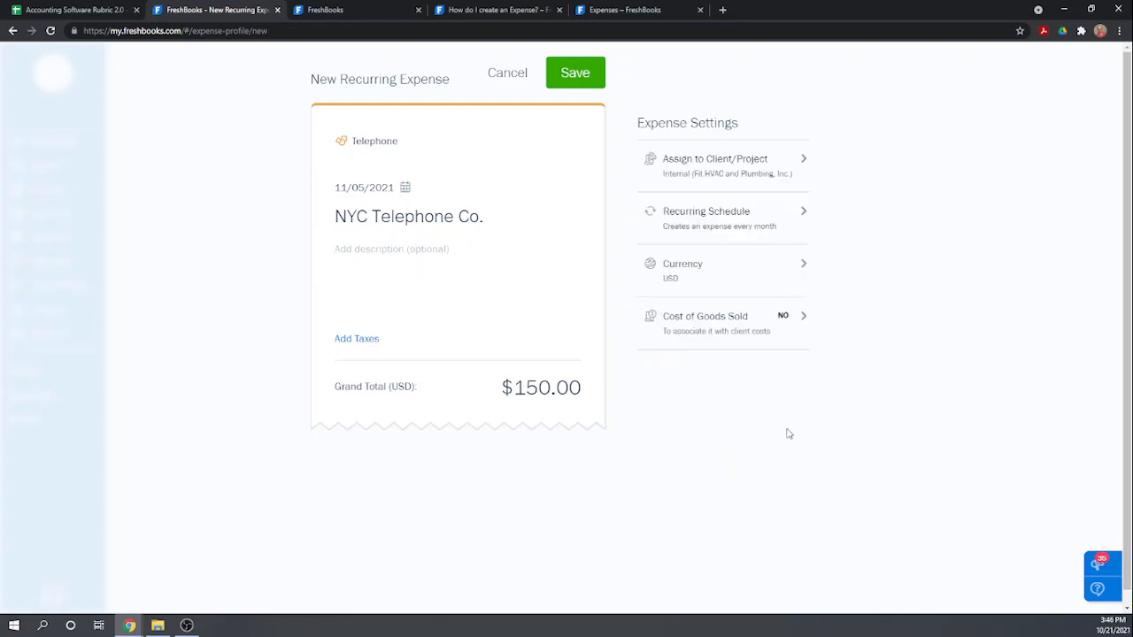
click(578, 75)
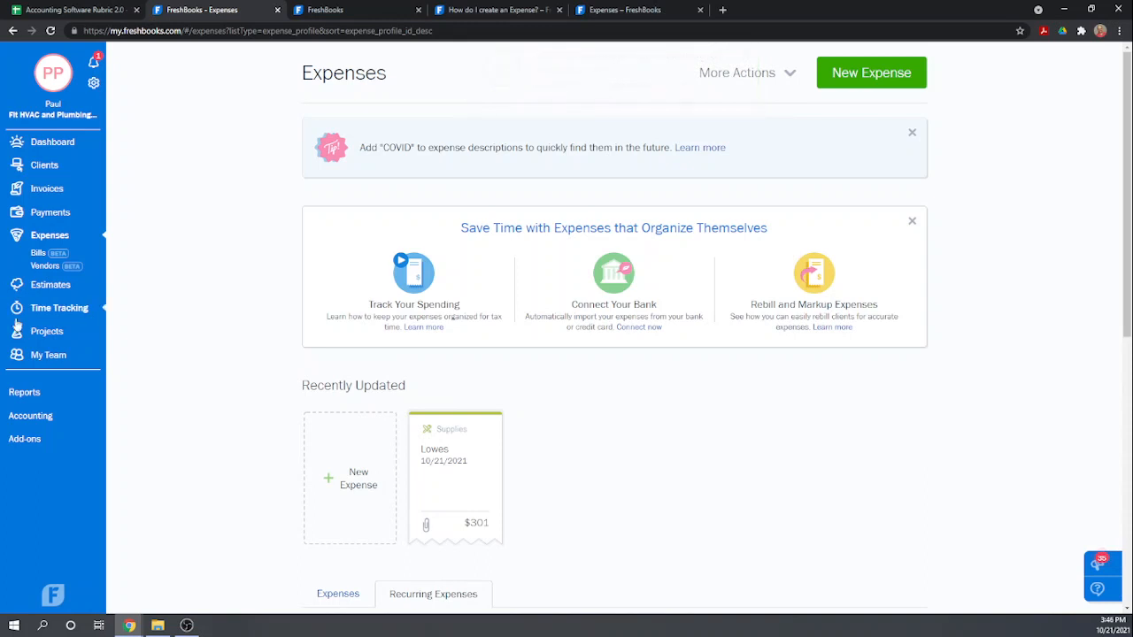
In the Accounting Software Rubric 2.0 spreadsheet, score reading the receipt into a transaction as 0 and creating a recurring expense as 1
click(99, 11)
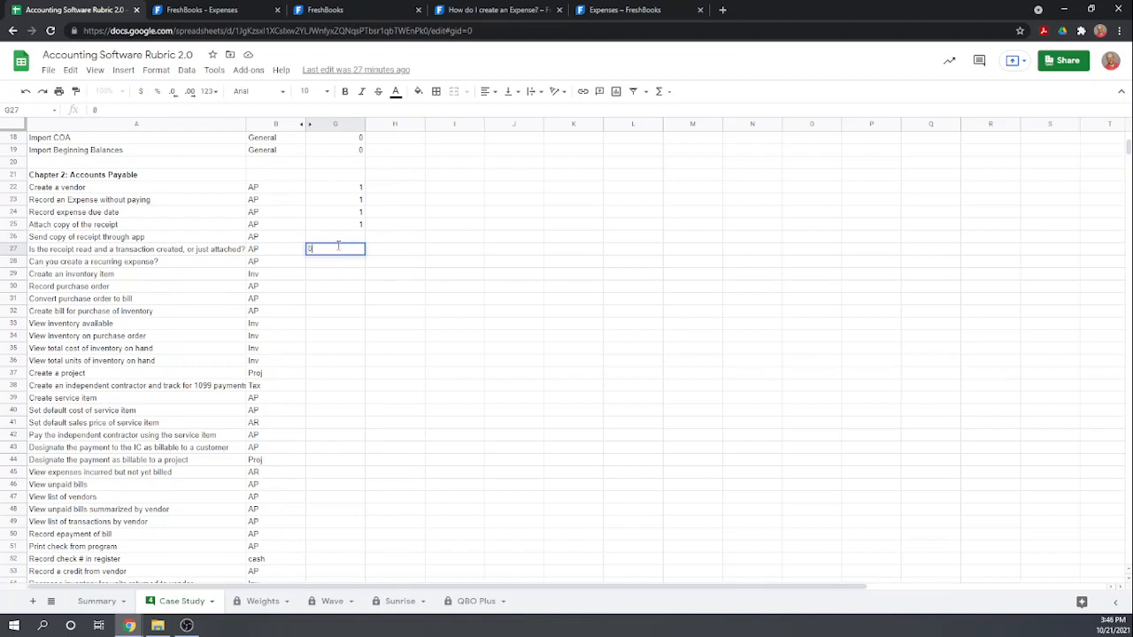
key(Return)
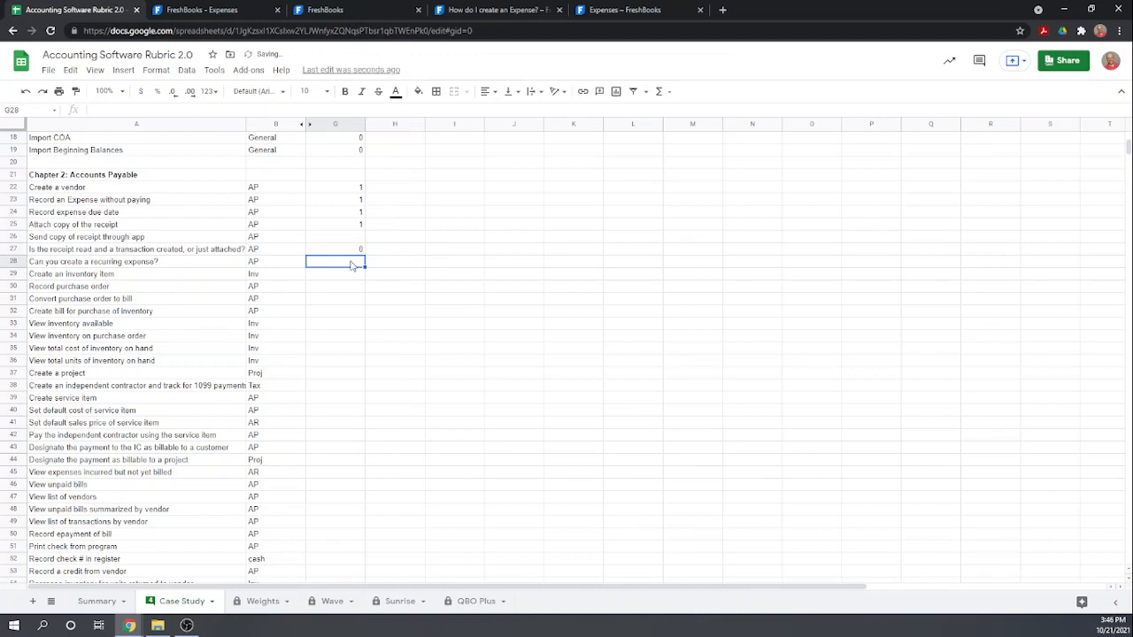
text(1)
key(Return)
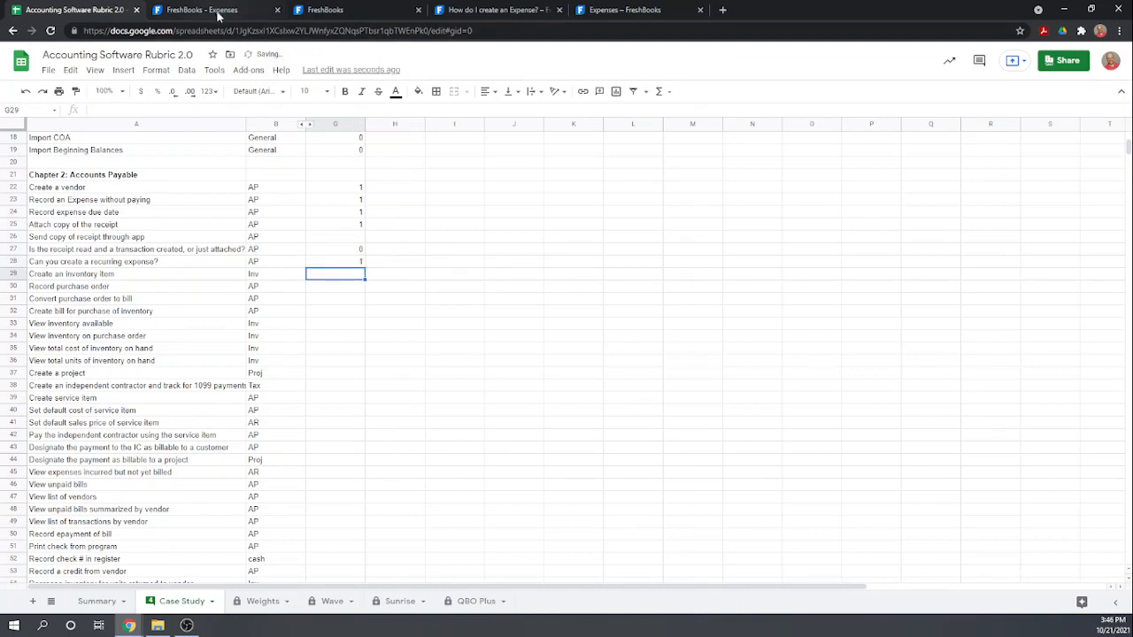
In FreshBooks' Items & Services, start a new item with Plumbing Widgets as both its name and description
click(212, 9)
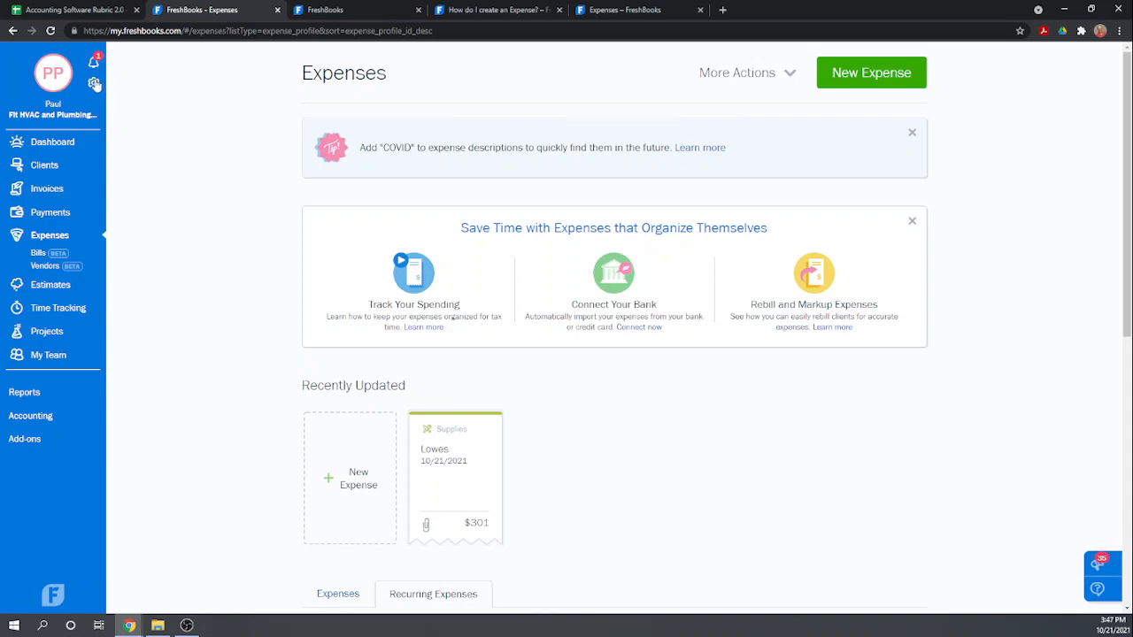
click(95, 86)
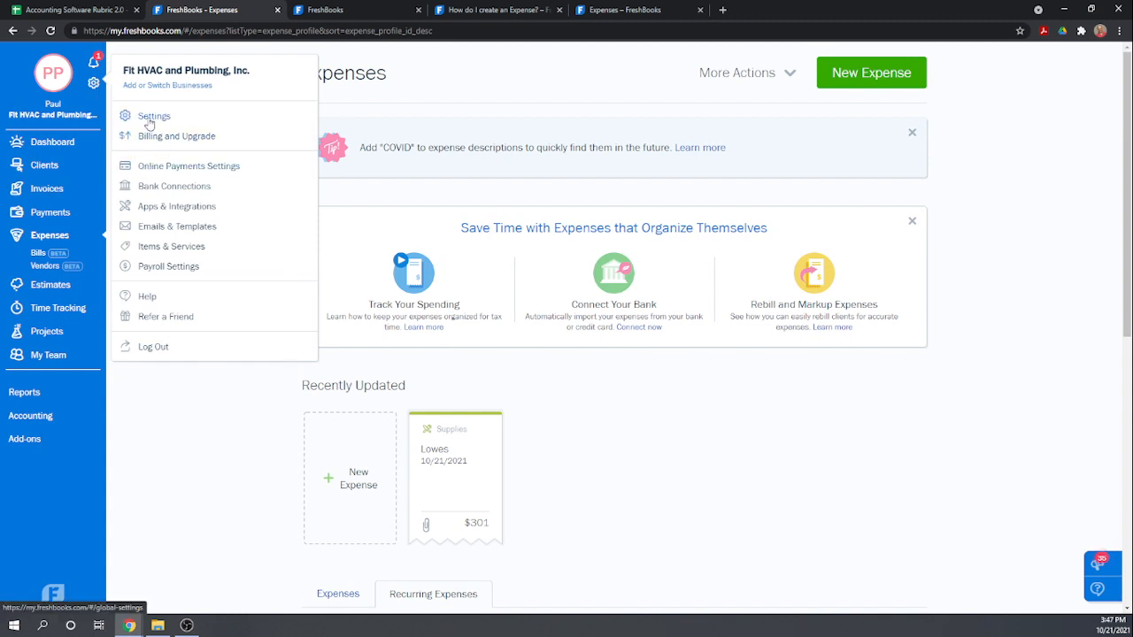
click(195, 254)
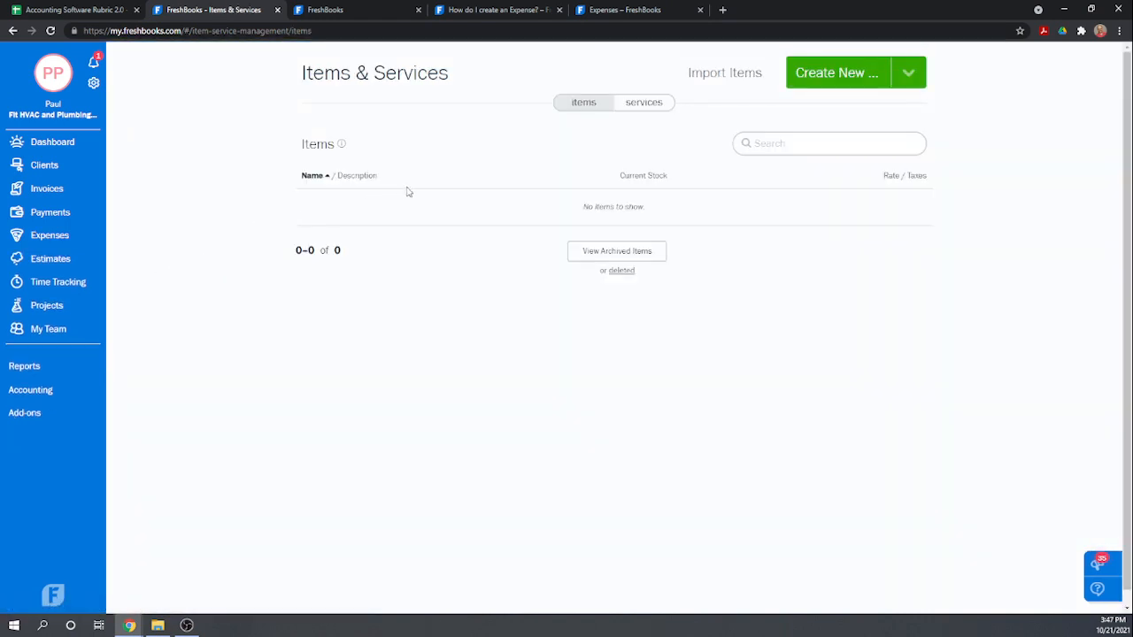
click(912, 73)
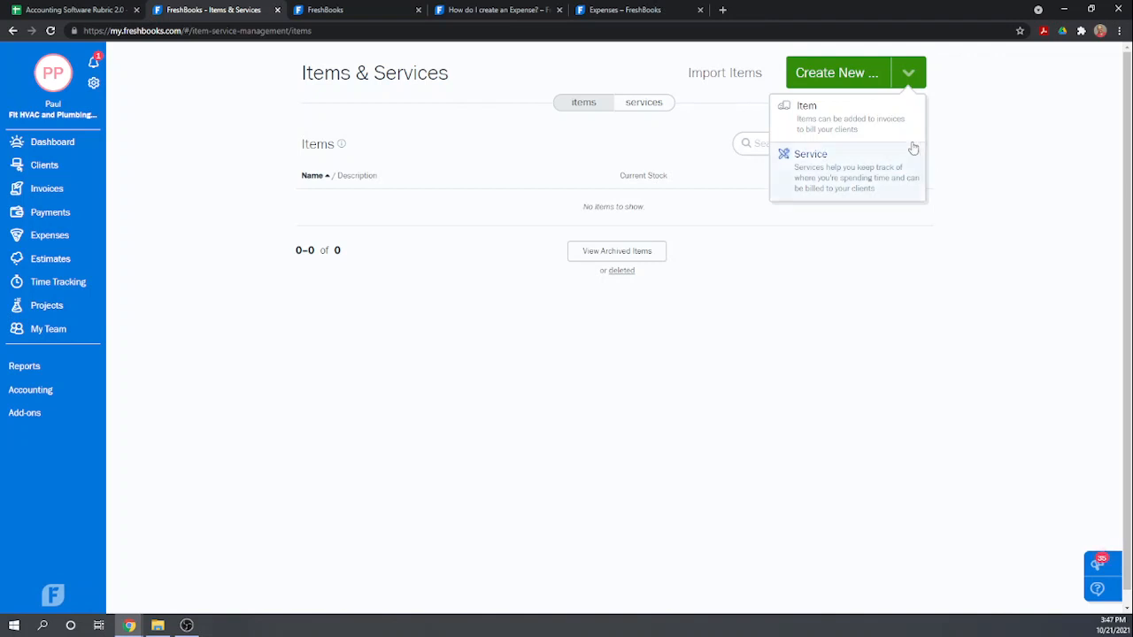
click(857, 122)
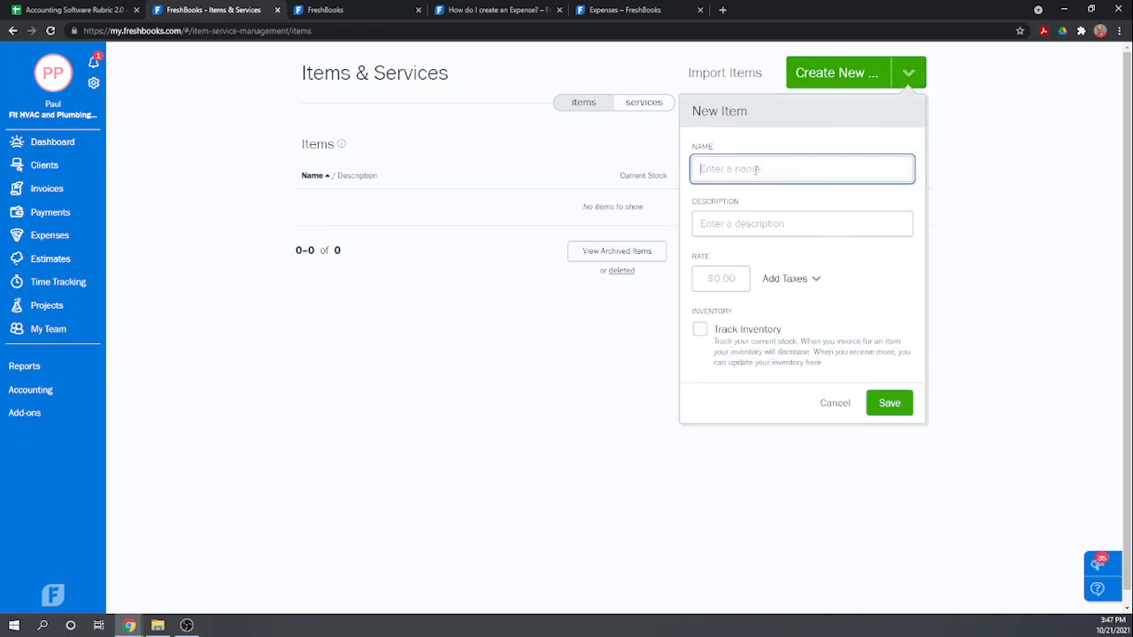
text(Plumbing Witgets)
key(Tab)
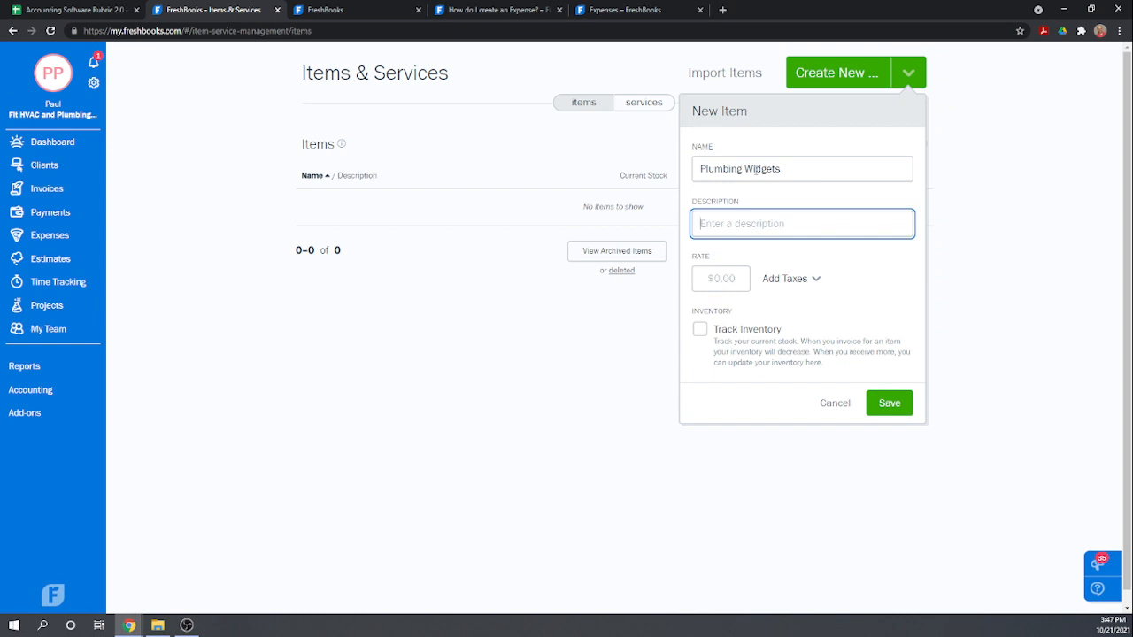
text(Plumbing Widgets)
key(Tab)
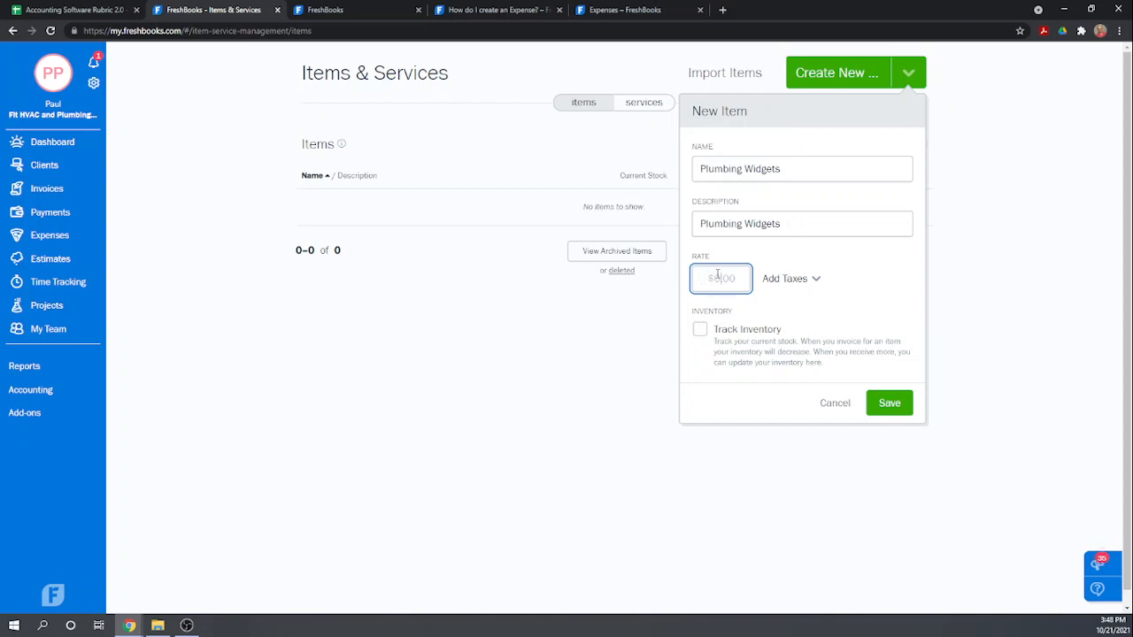
Set the Plumbing Widgets item's rate to $25.00, enable inventory tracking and save the item
text(25.00)
click(699, 329)
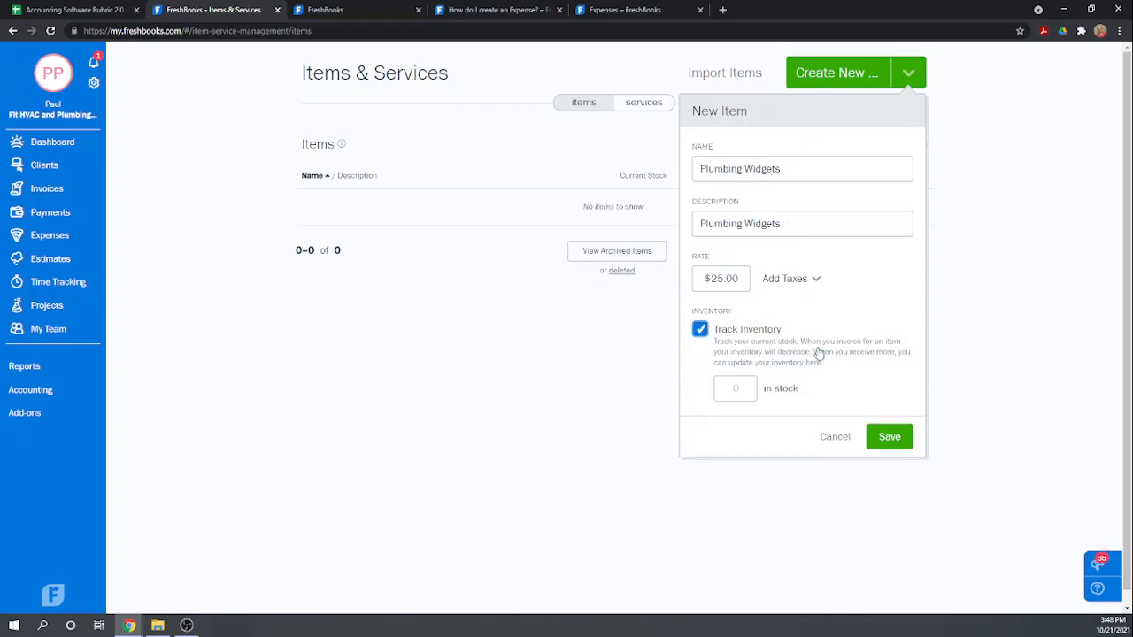
click(890, 438)
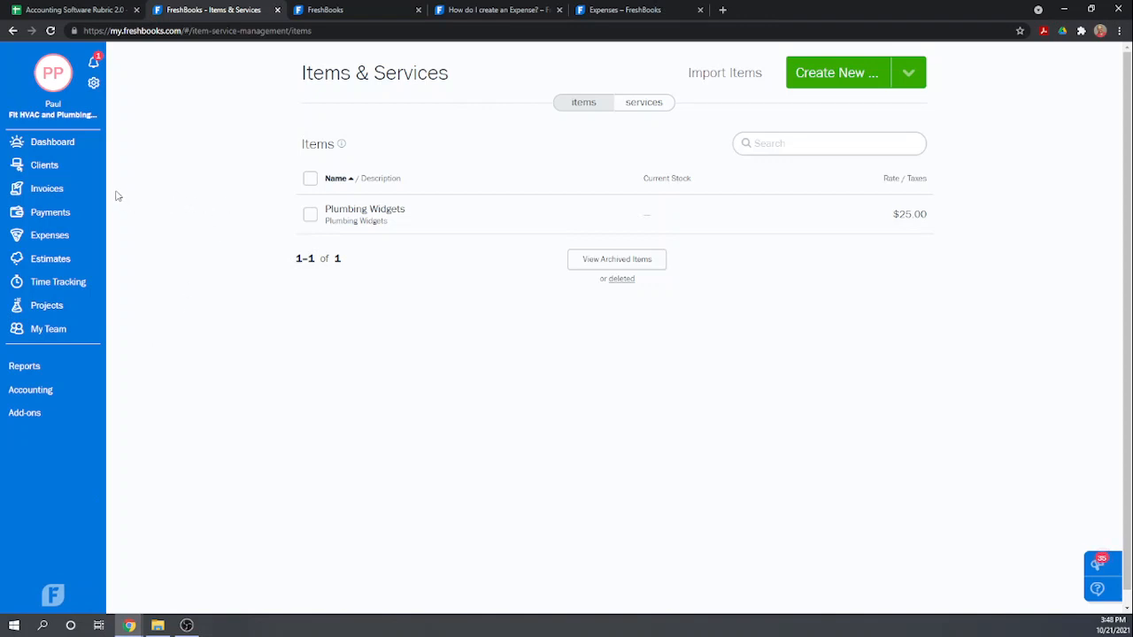
Start a new bill and create The Widgets Guy as its vendor
click(50, 237)
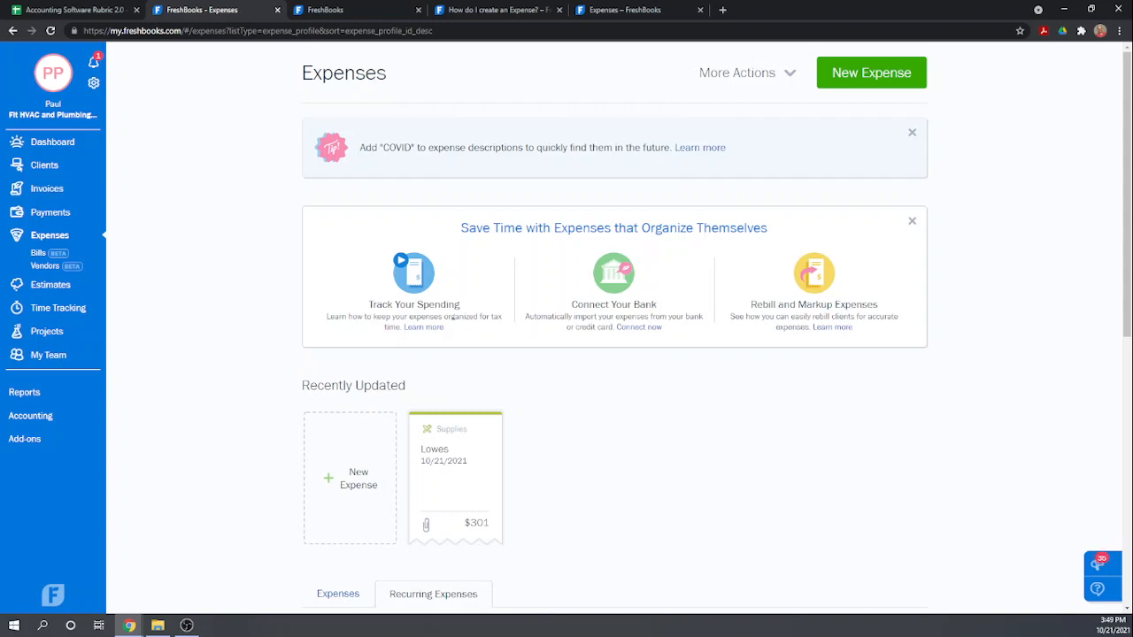
click(37, 254)
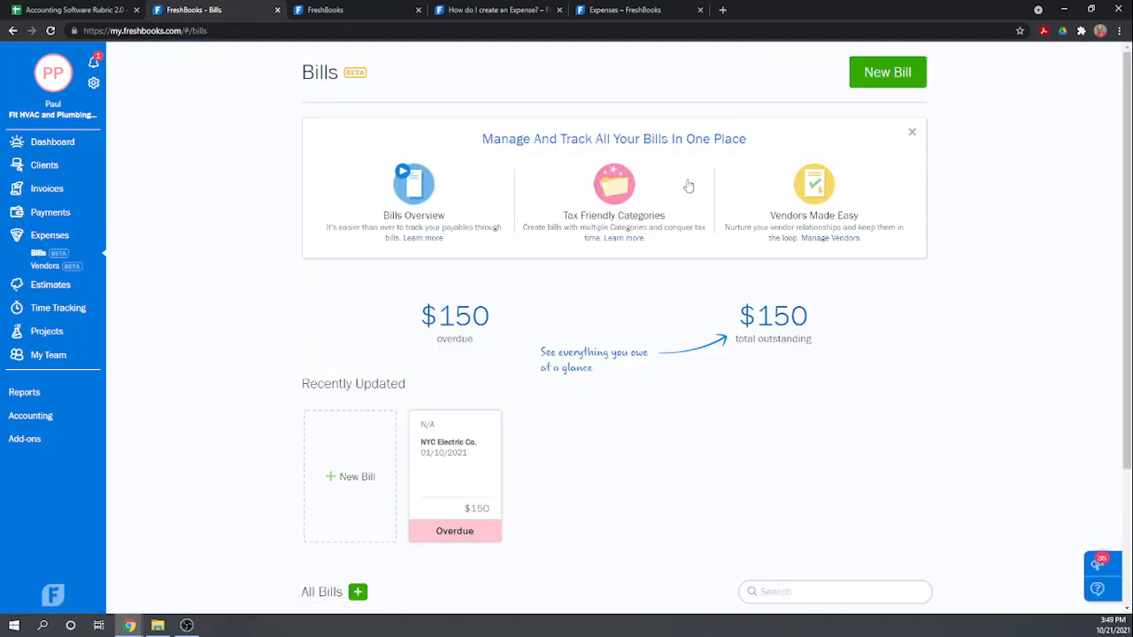
click(890, 71)
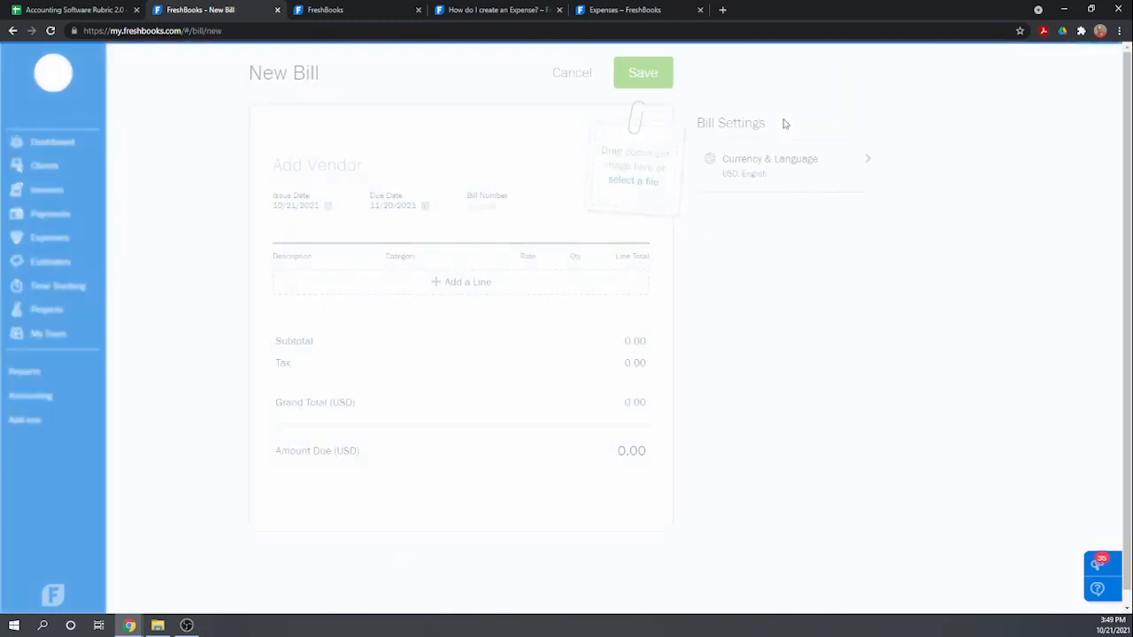
click(372, 169)
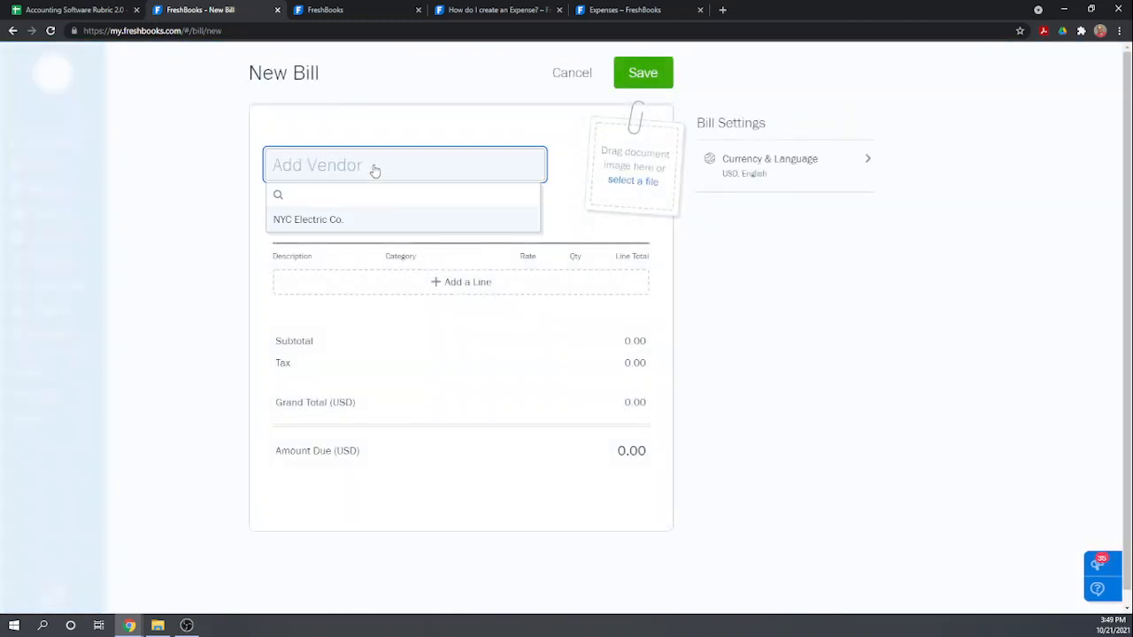
text(The Wid)
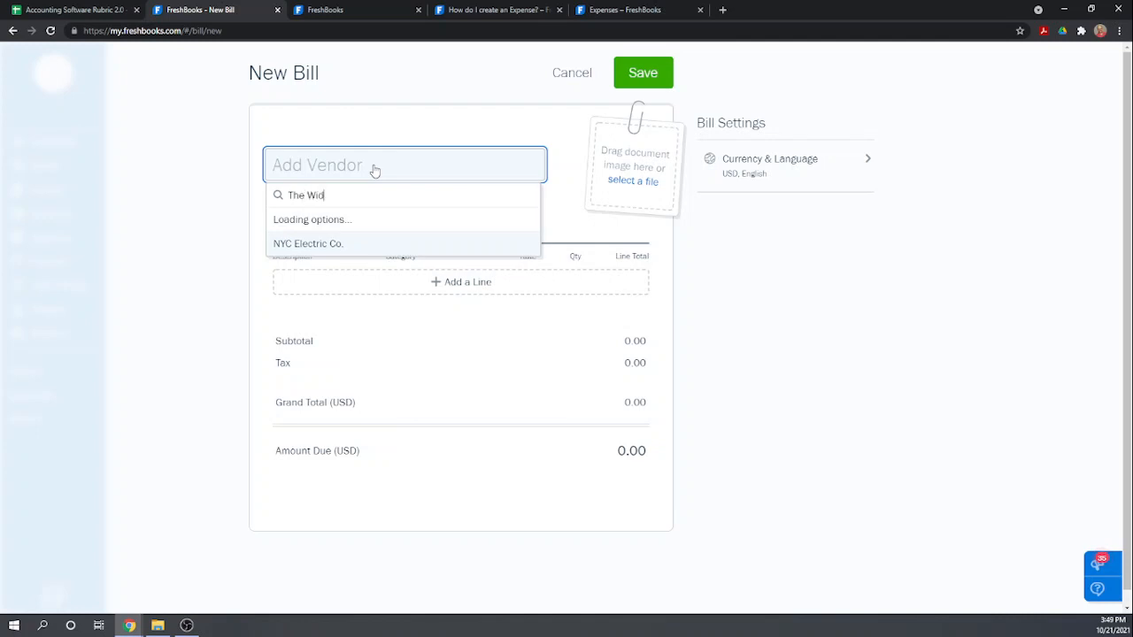
text(gets Guy)
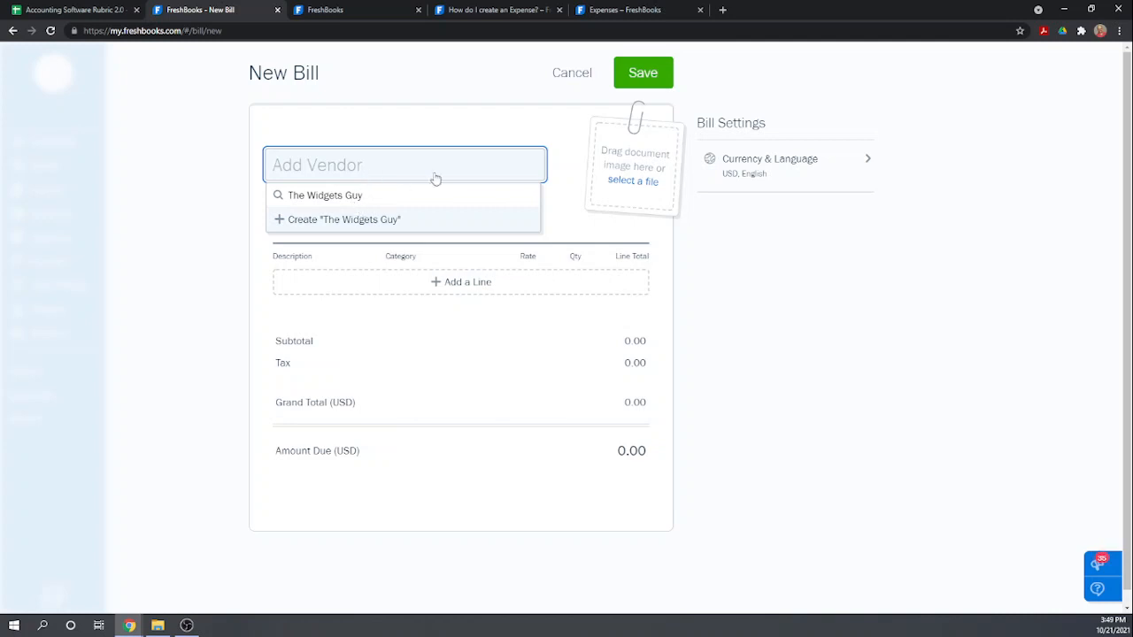
click(376, 220)
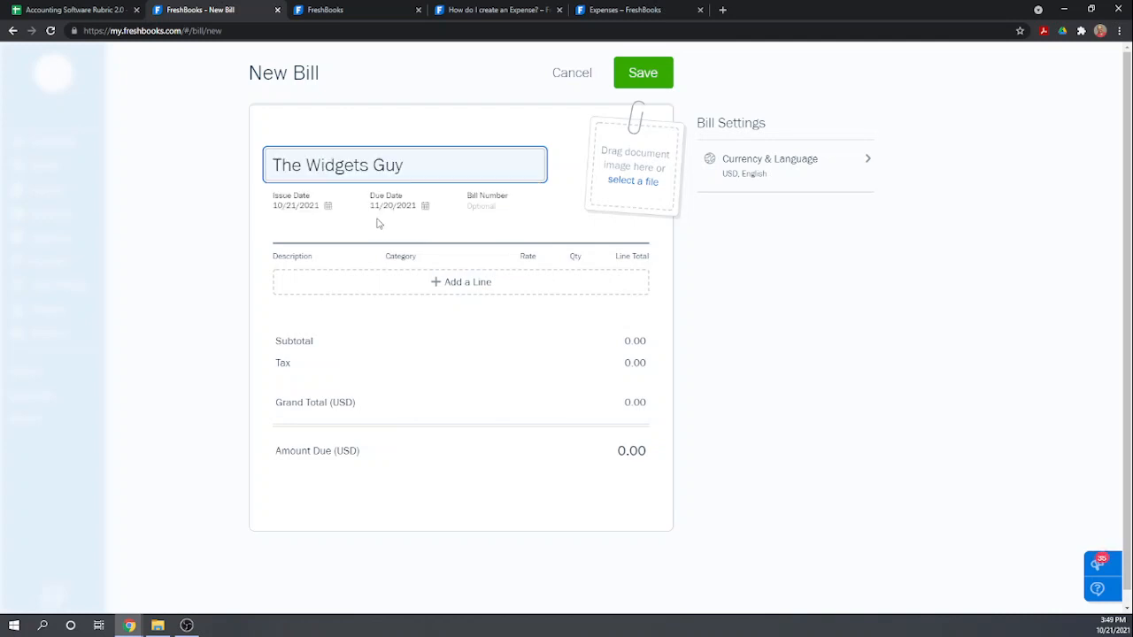
Set the new bill's issue date to 01/14/2021
click(282, 211)
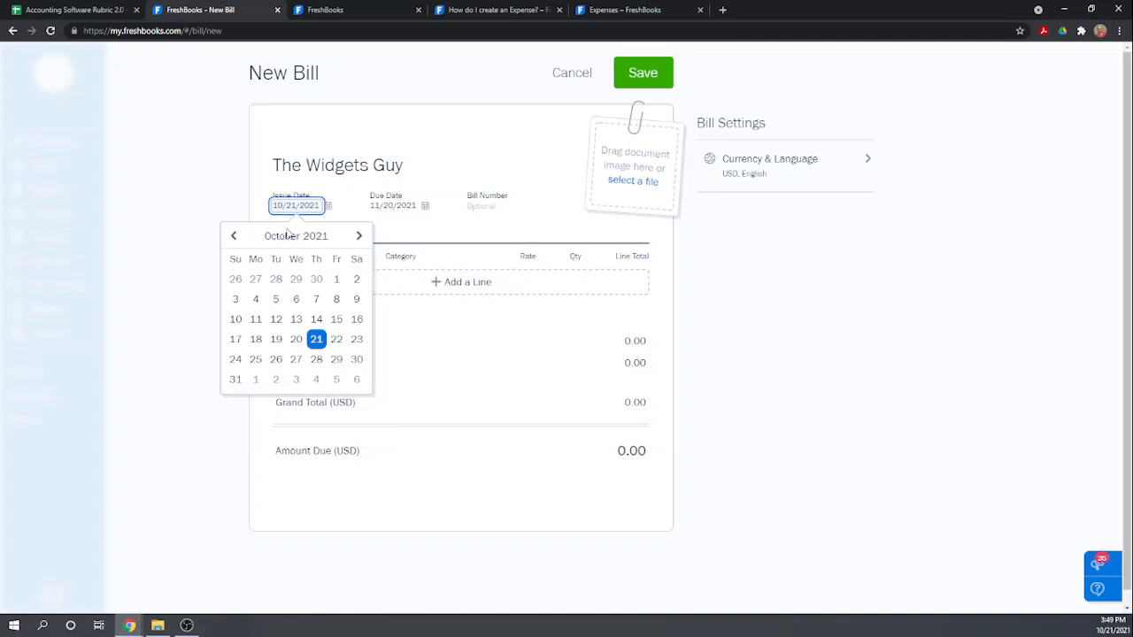
key(ctrl+a)
key(BackSpace)
text(01142021)
key(Return)
key(Tab)
Set the new bill's due date to 01/24/2021 and leave the bill number blank
key(Tab)
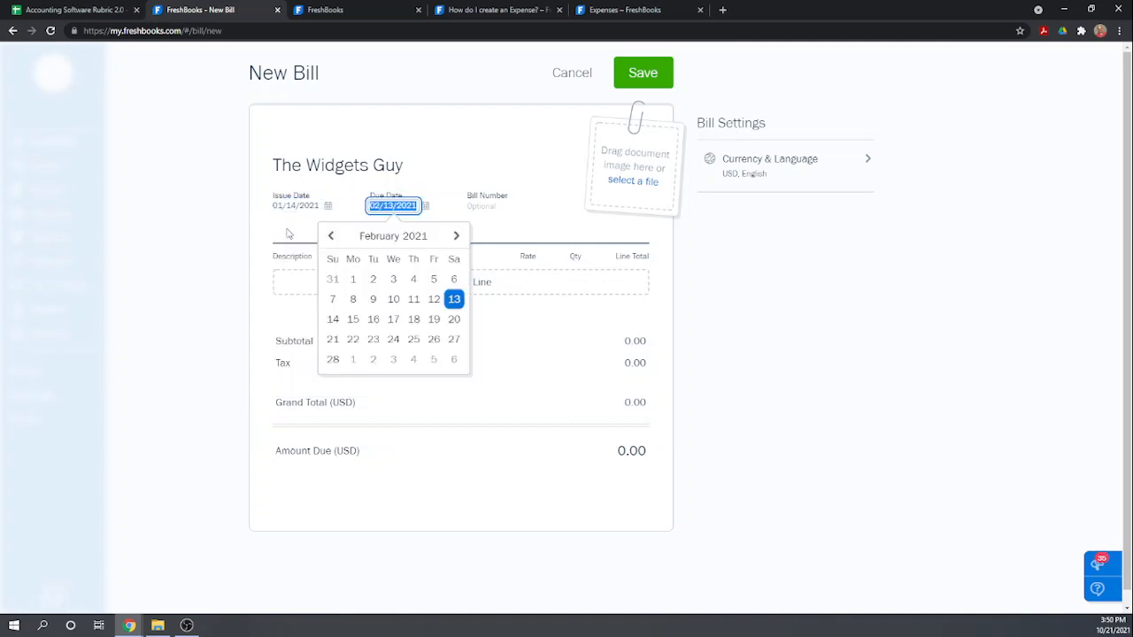
text(01/24/2021)
key(Return)
key(Tab)
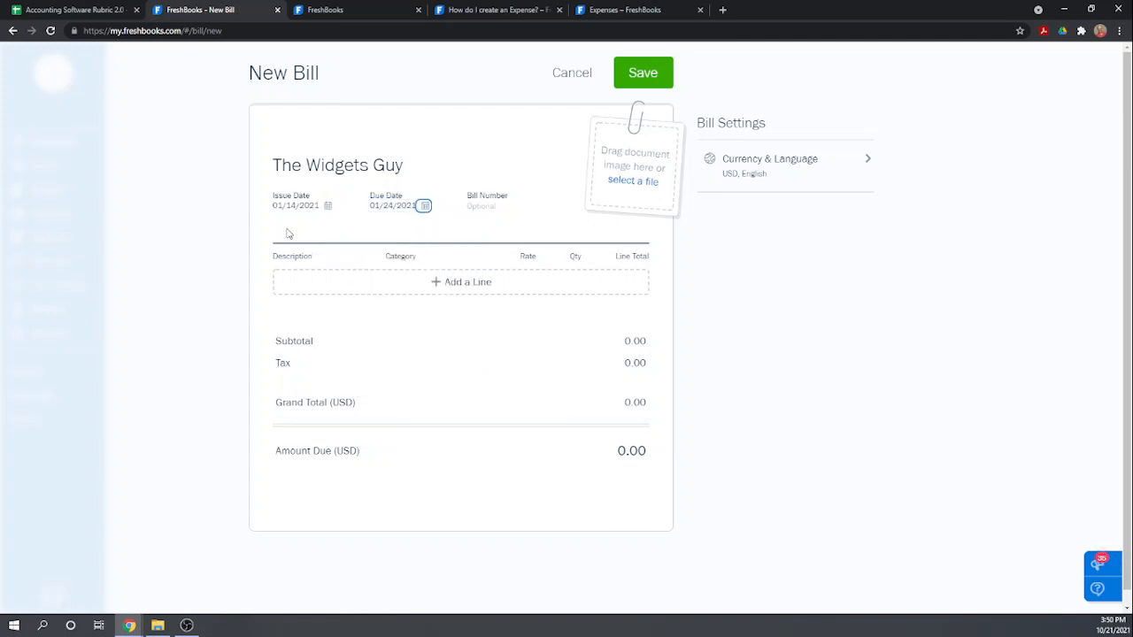
key(Tab)
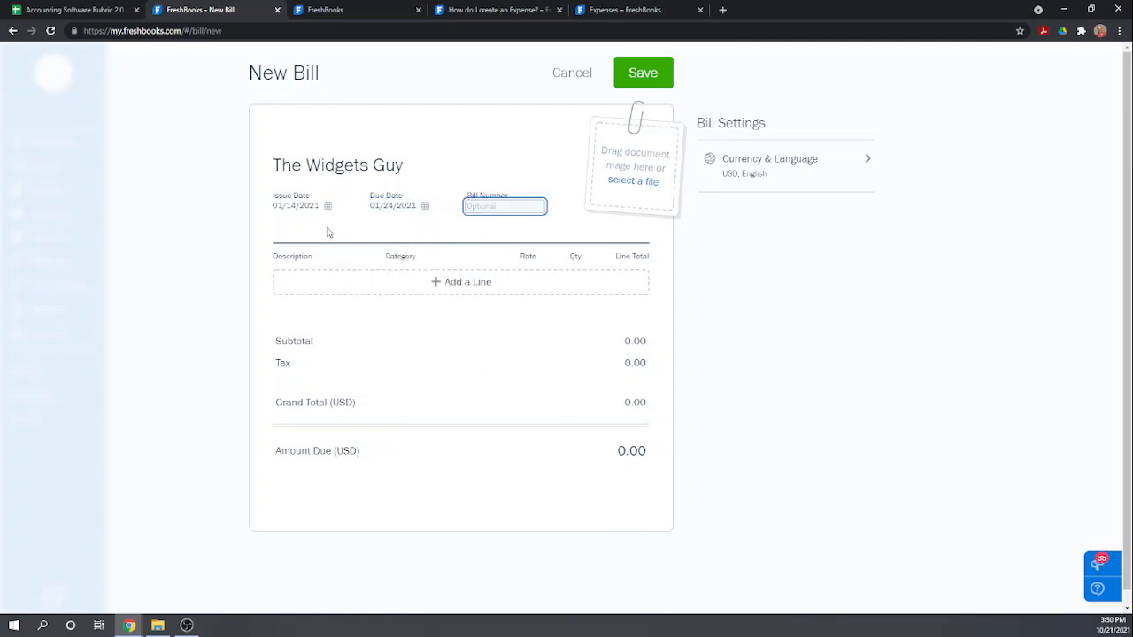
Add a line to The Widgets Guy bill with the description Plumbing Widgets
click(403, 280)
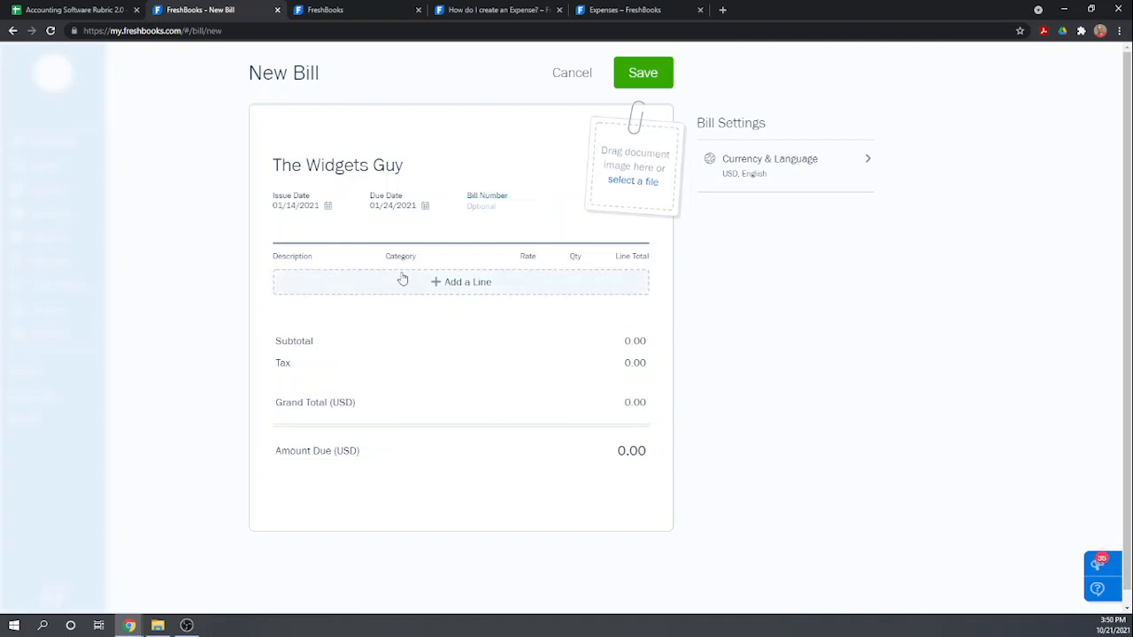
click(294, 278)
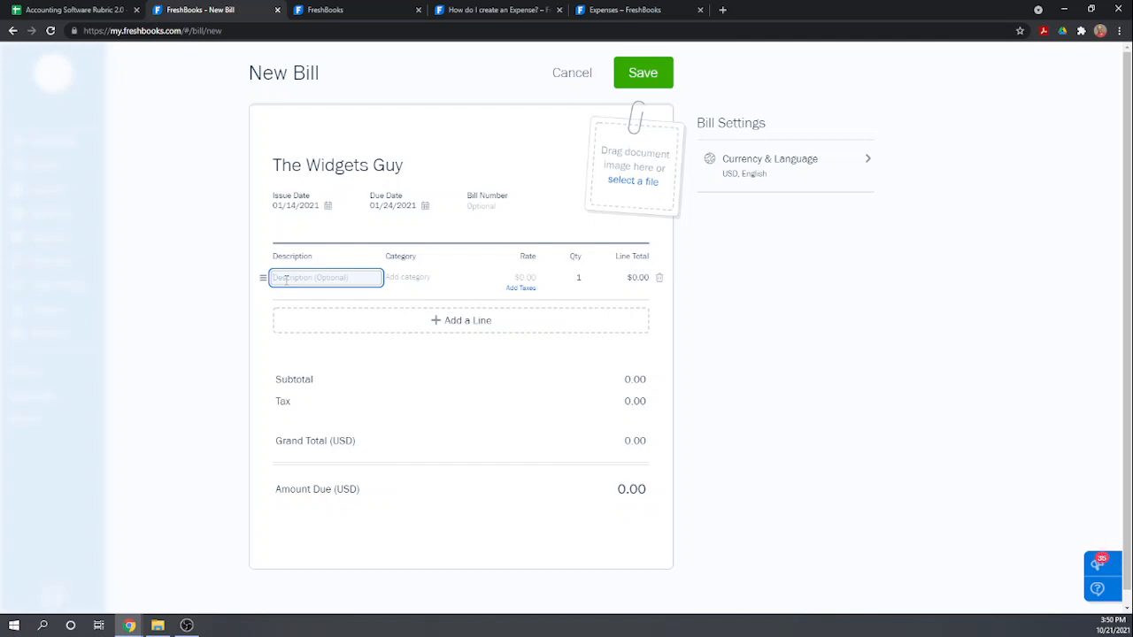
text(W)
key(BackSpace)
text(Plumbing Widgets)
key(Tab)
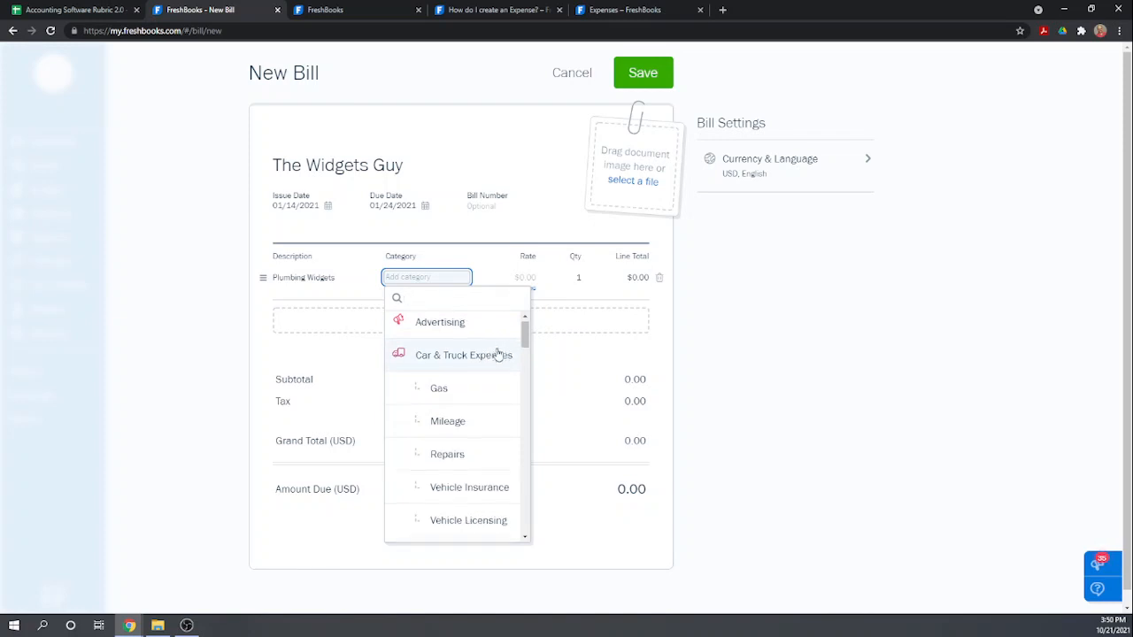
Look through the expense categories available for the Plumbing Widgets line, then leave the list and keep the unsaved bill open
scroll(496, 354, down, 4)
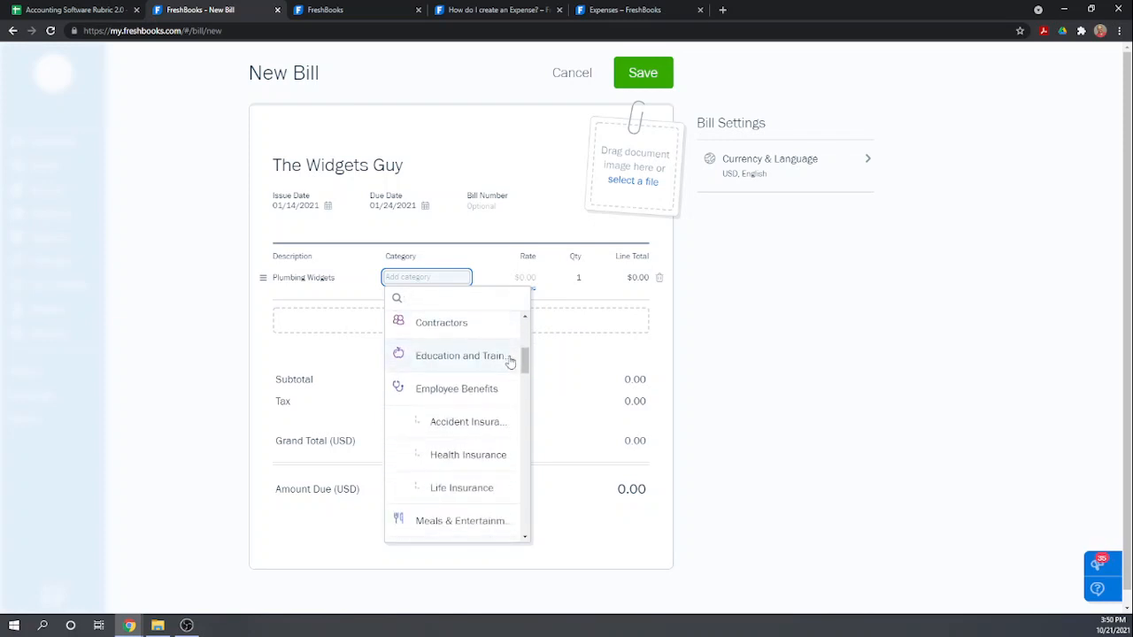
scroll(511, 363, down, 4)
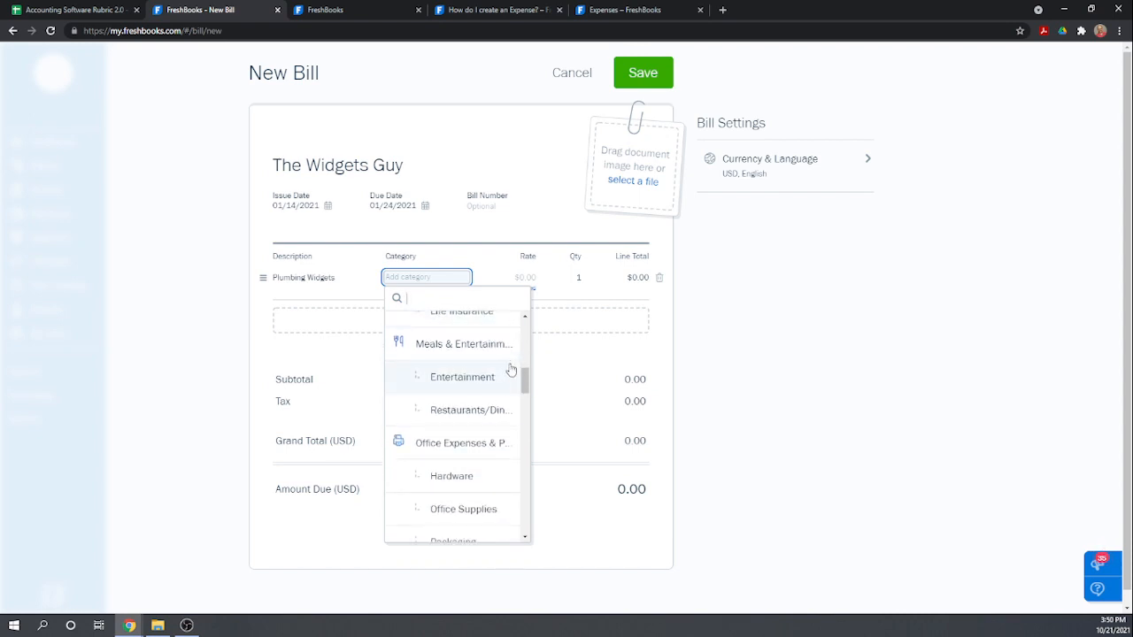
scroll(511, 370, down, 5)
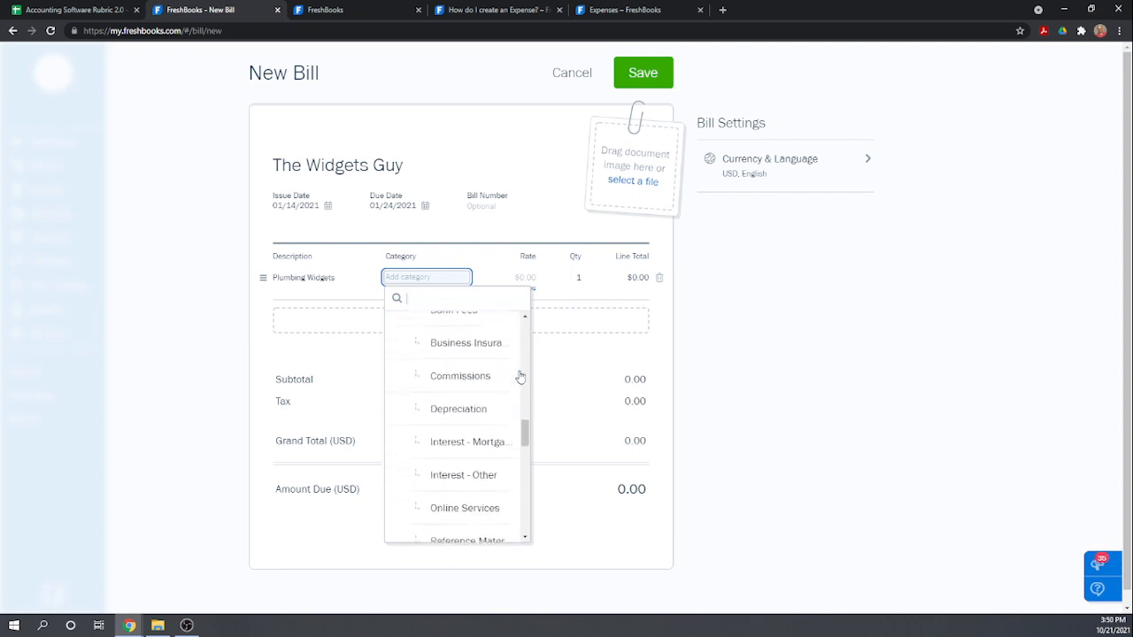
scroll(520, 377, down, 6)
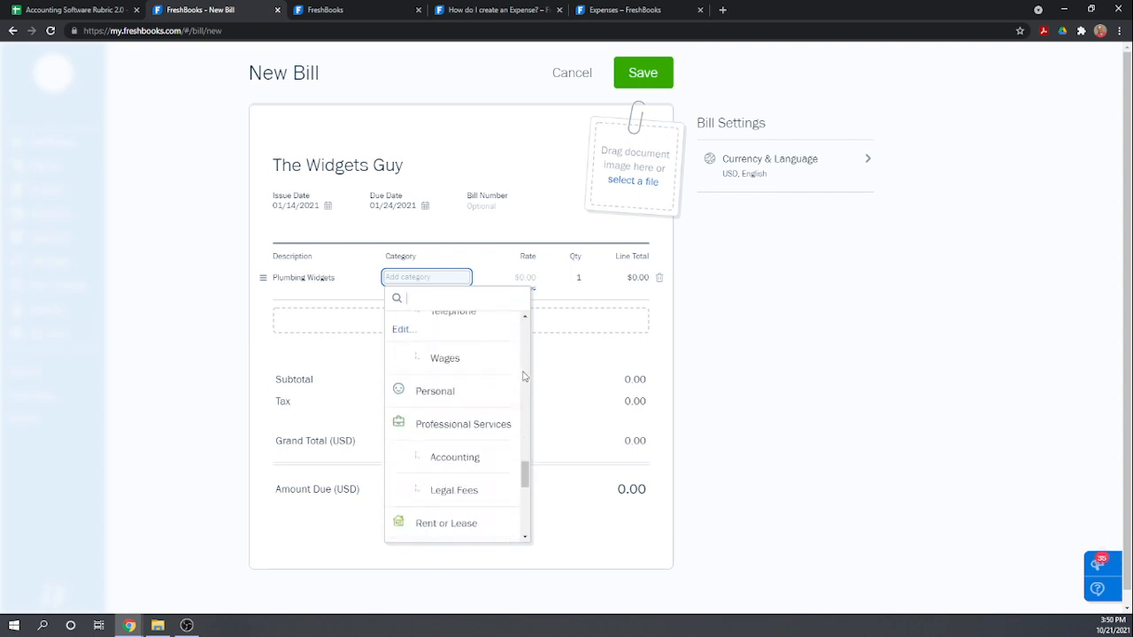
scroll(523, 377, down, 6)
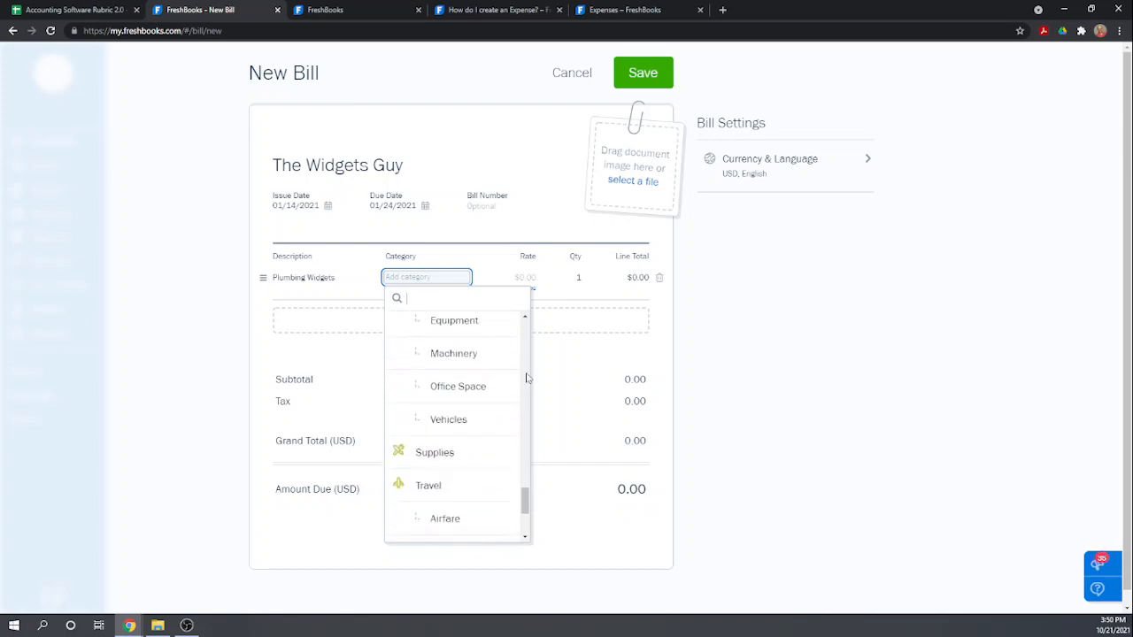
scroll(526, 378, down, 1)
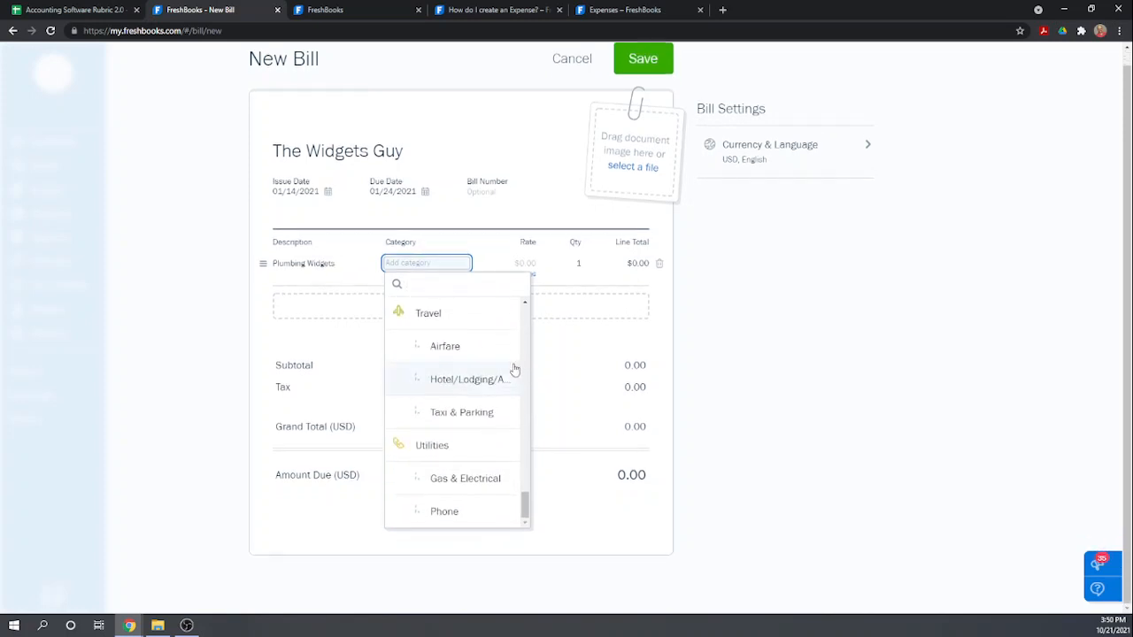
scroll(513, 366, up, 1)
scroll(512, 366, up, 5)
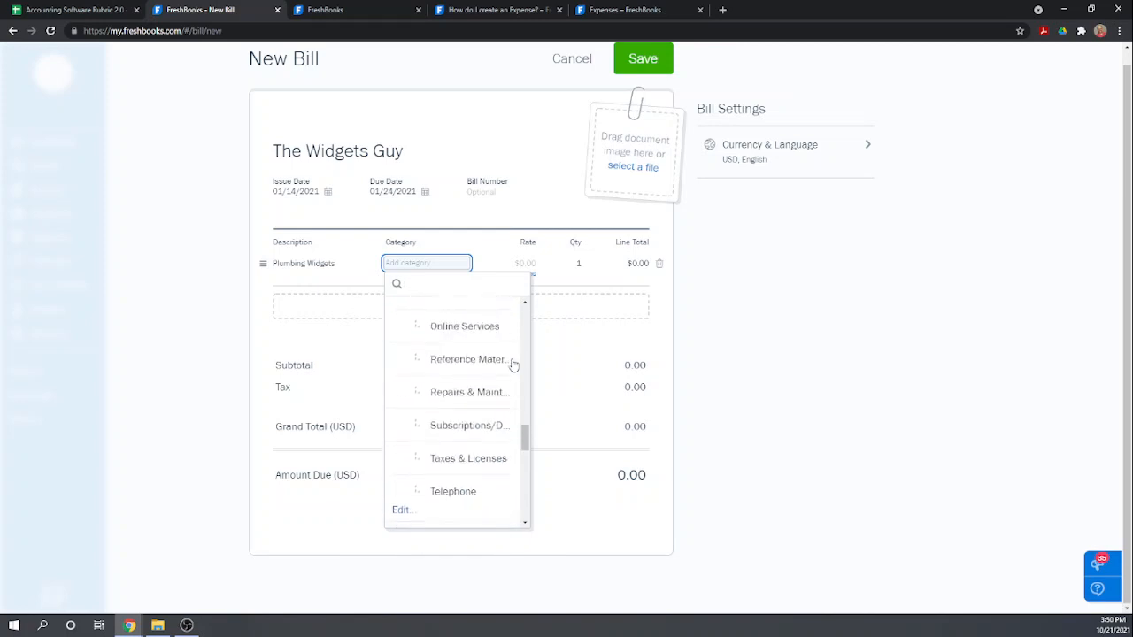
scroll(512, 364, up, 6)
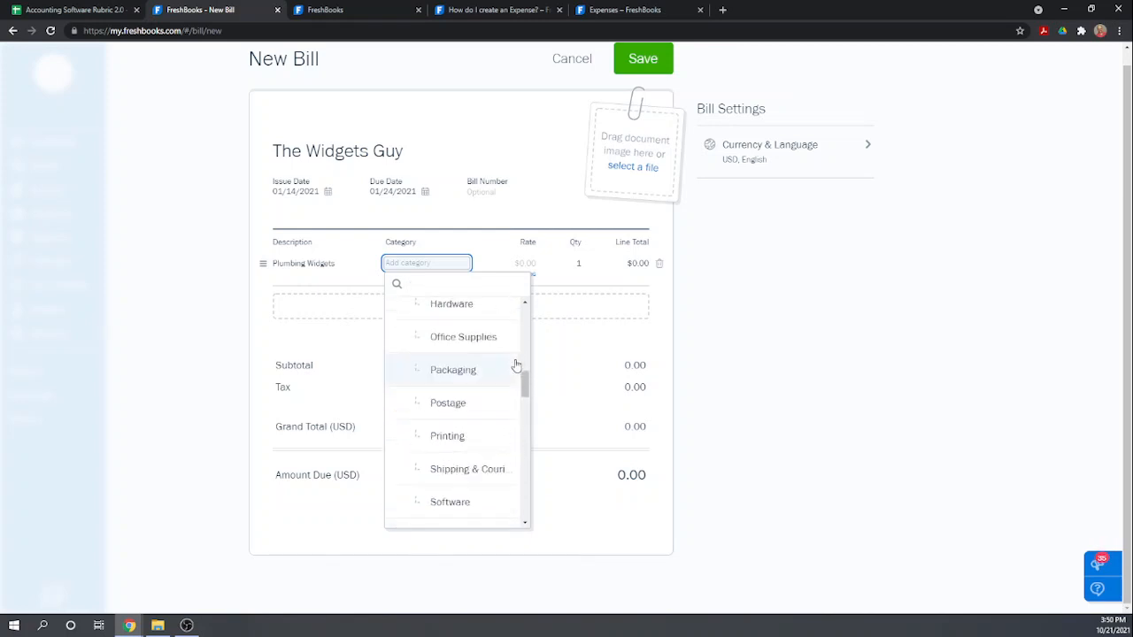
scroll(518, 366, up, 10)
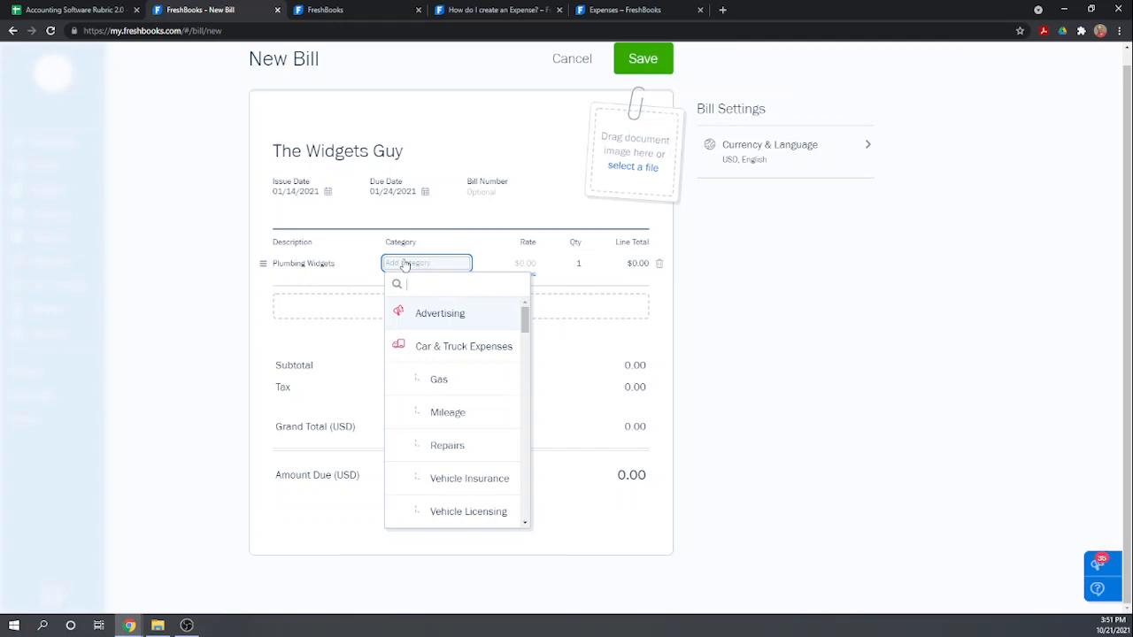
click(404, 266)
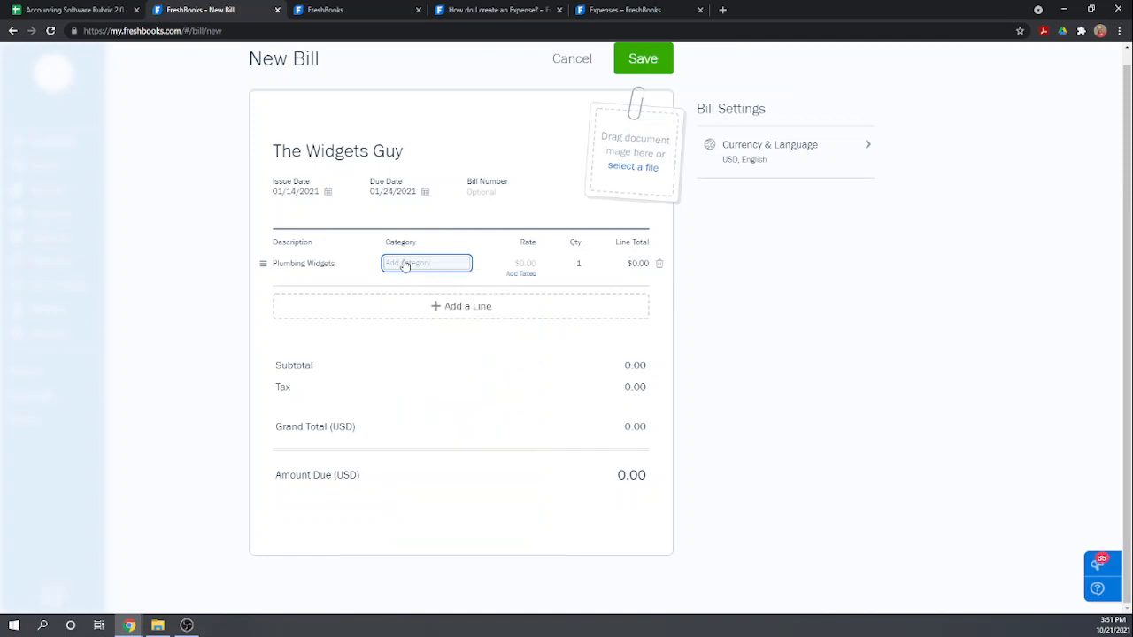
key(Escape)
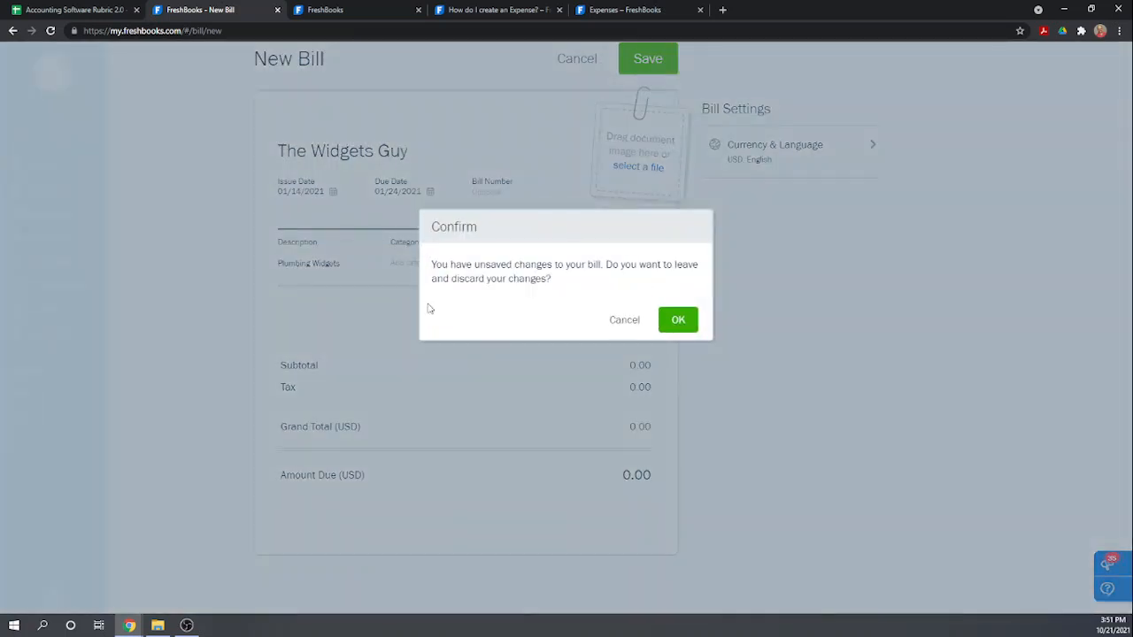
click(623, 320)
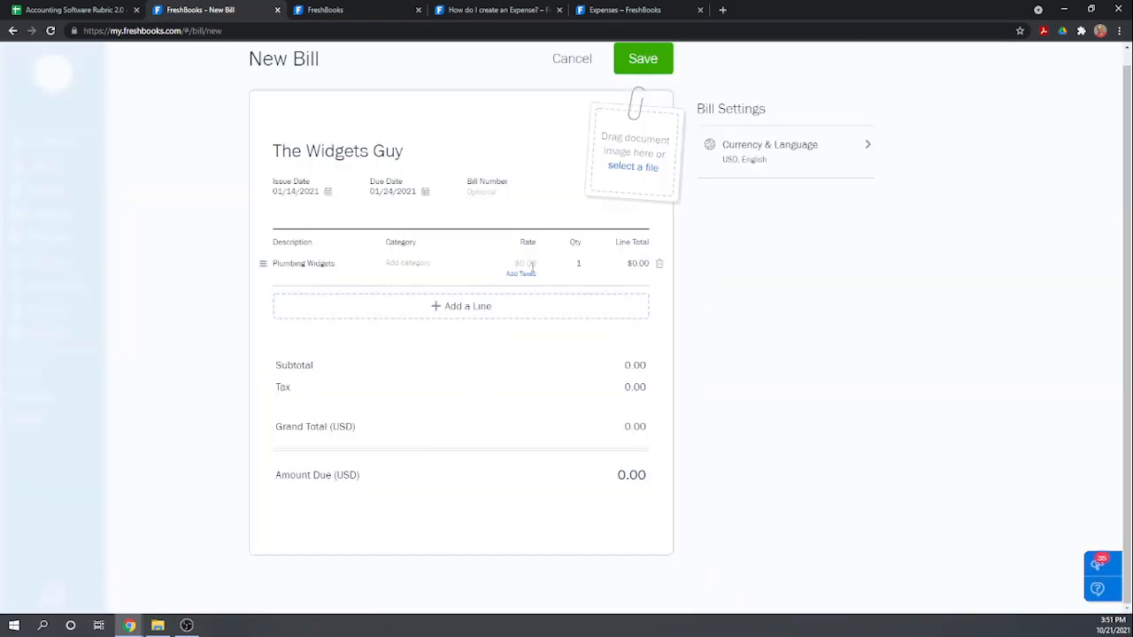
Go through the line's category choices once more from Advertising to Utilities for one suited to widget purchases
click(422, 265)
scroll(458, 327, down, 5)
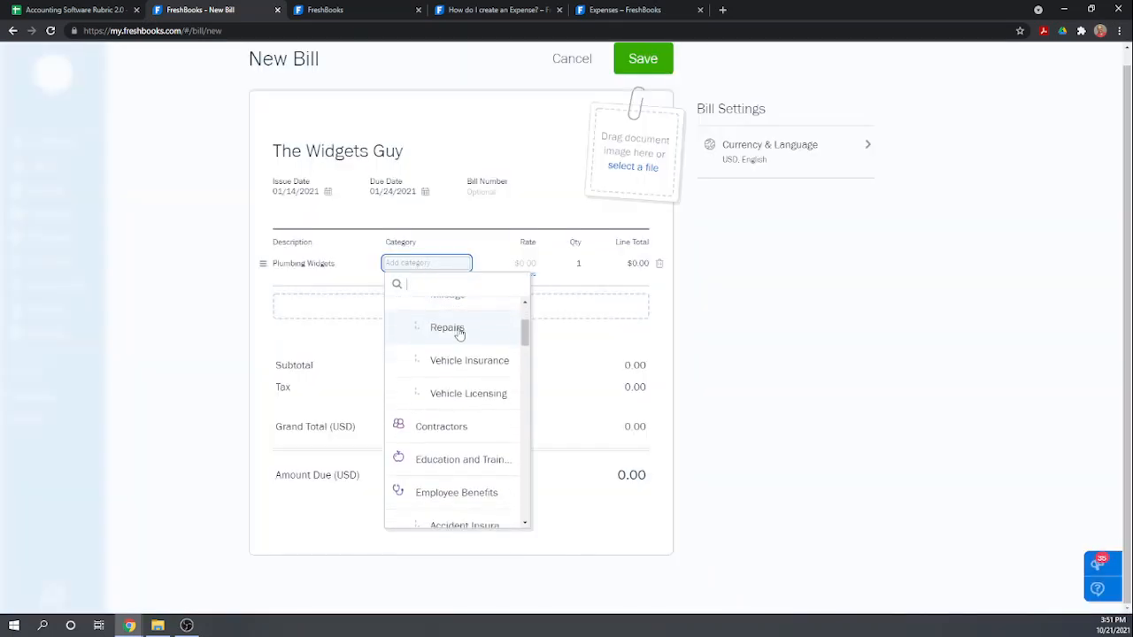
scroll(469, 335, down, 5)
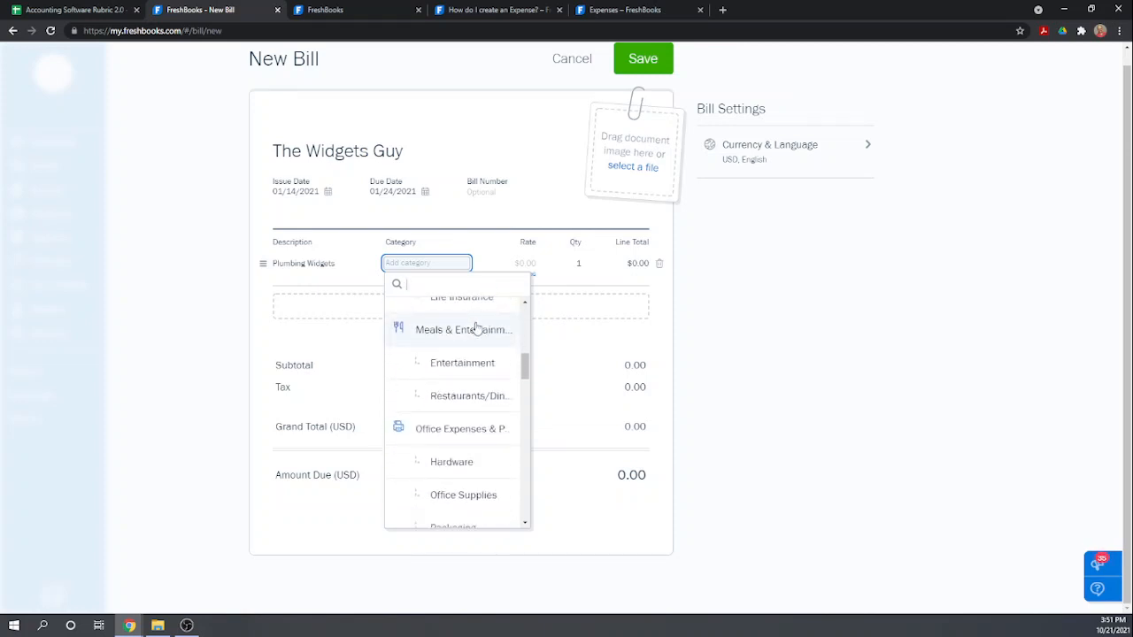
scroll(482, 329, down, 6)
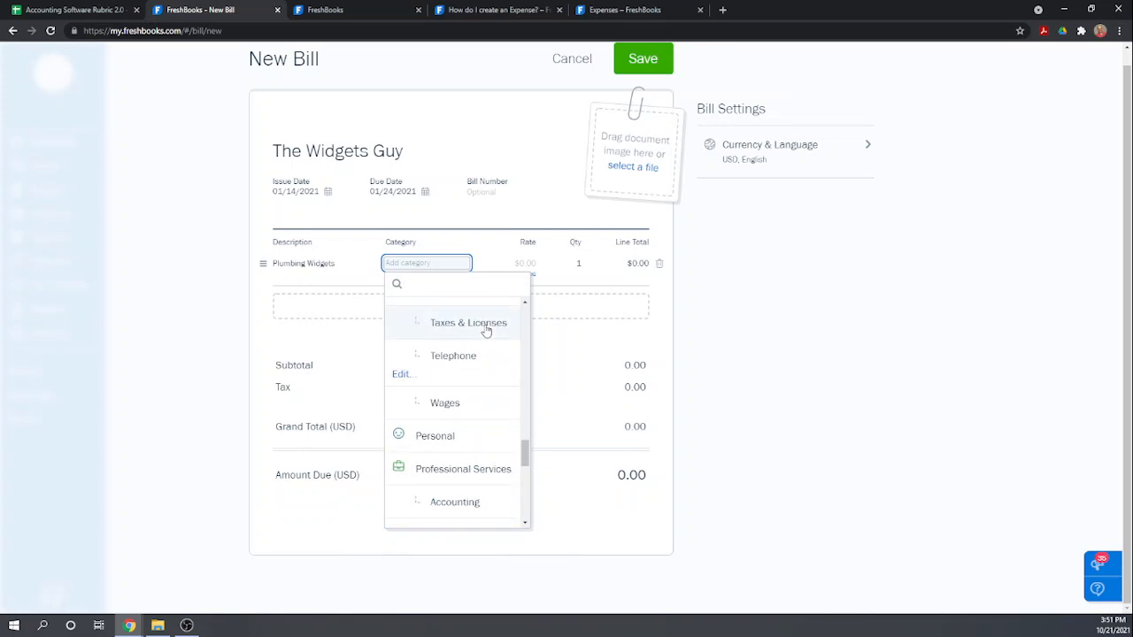
scroll(489, 331, down, 4)
scroll(489, 337, down, 4)
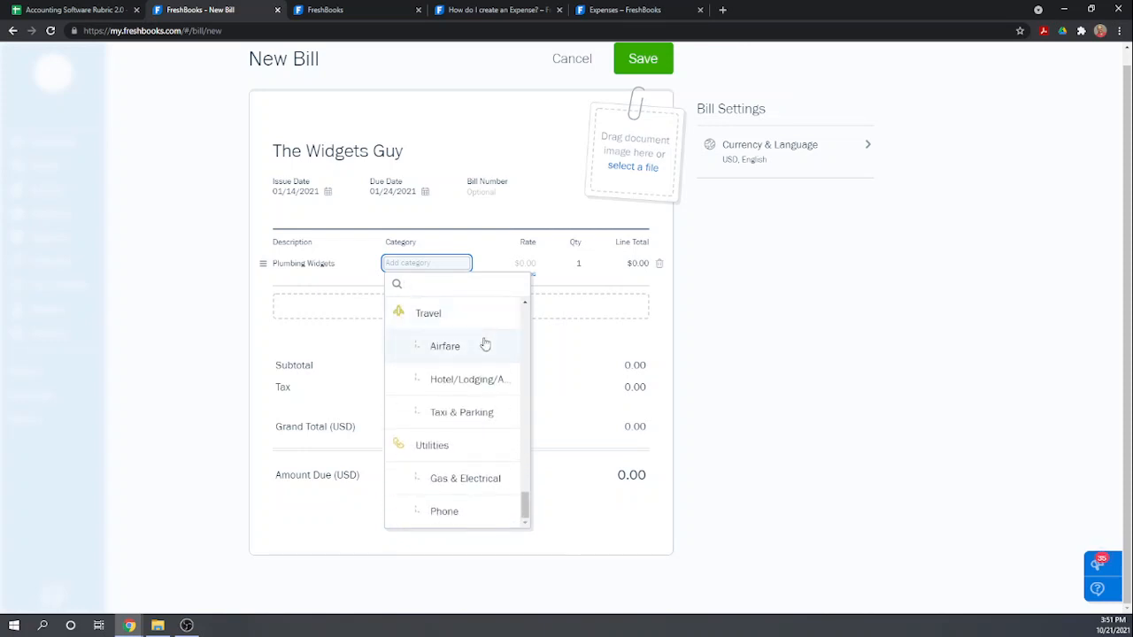
scroll(485, 344, up, 10)
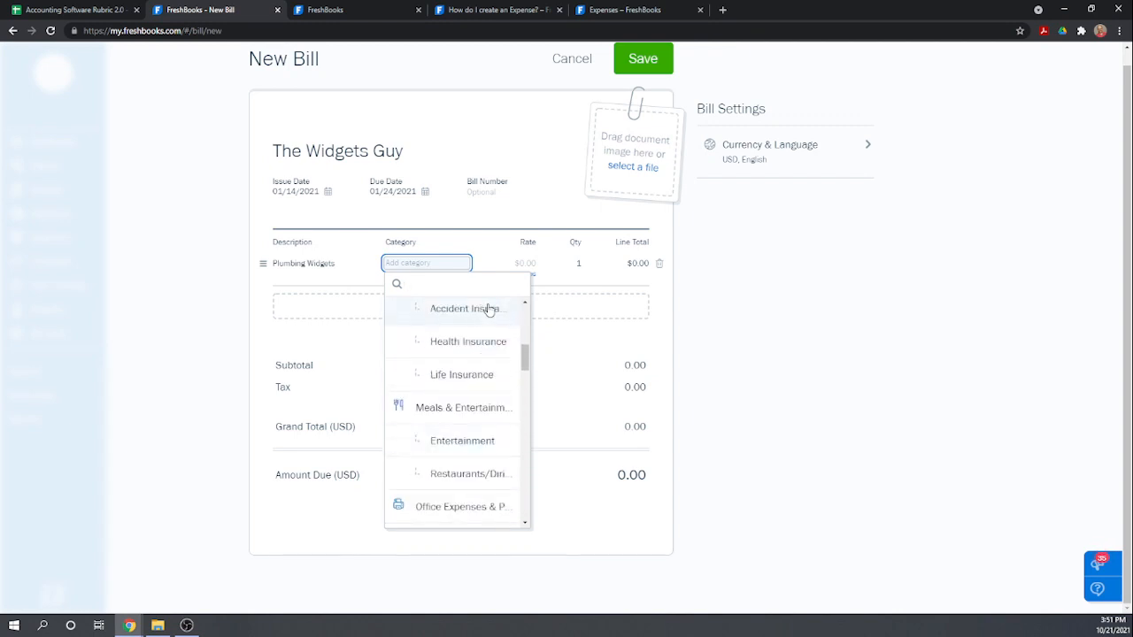
scroll(489, 310, up, 5)
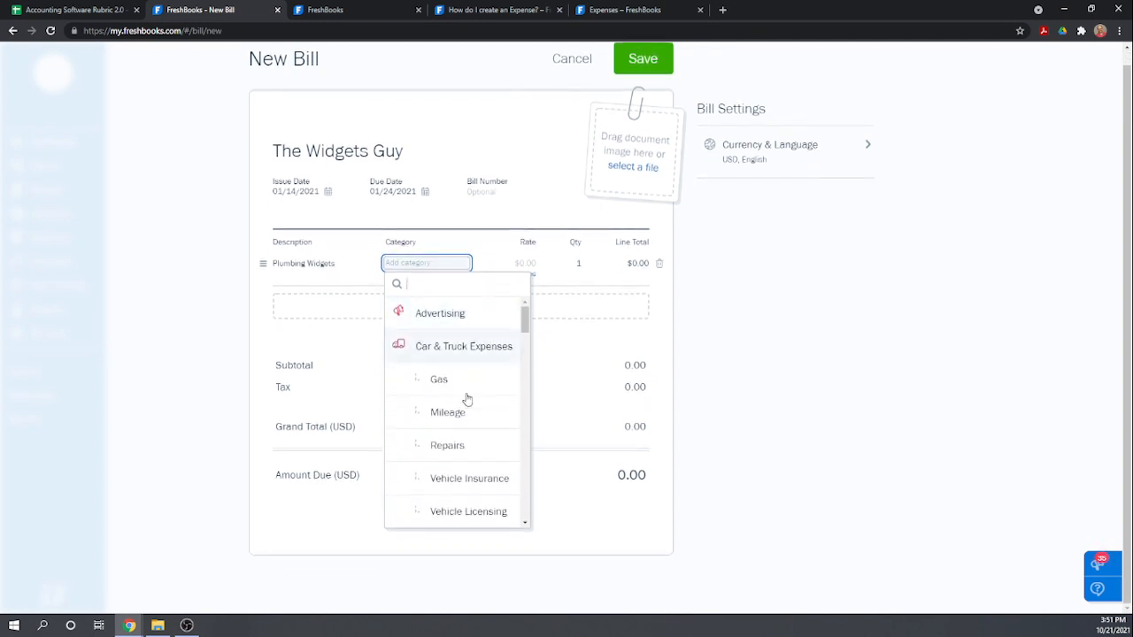
Open the Telephone expense category for editing and rename it Purchases
scroll(451, 405, down, 3)
scroll(452, 405, down, 4)
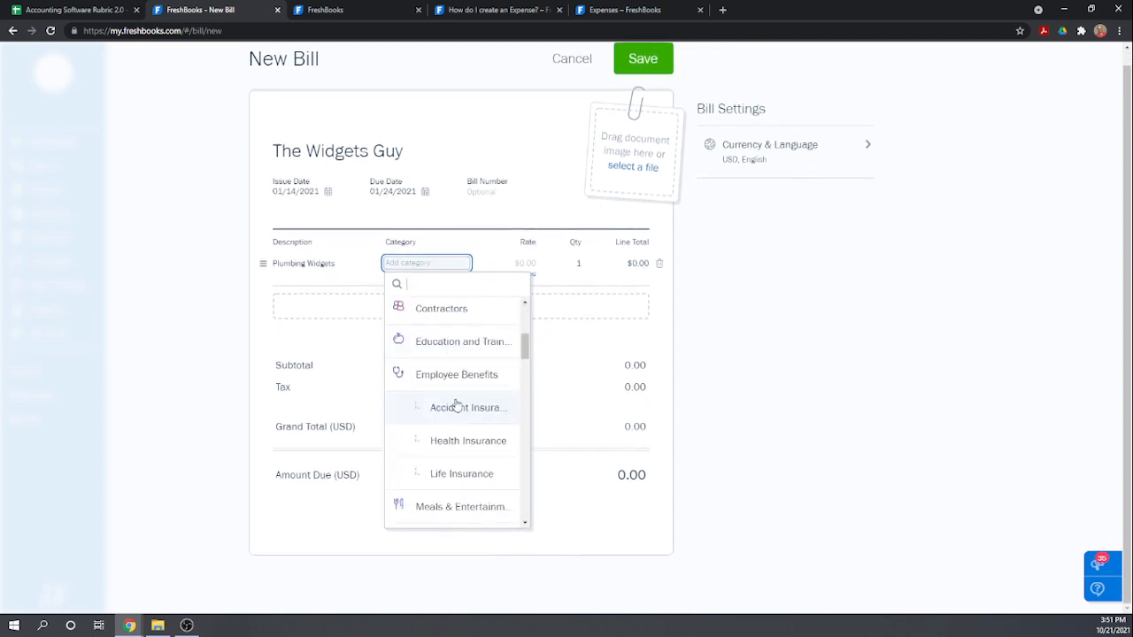
scroll(456, 404, down, 3)
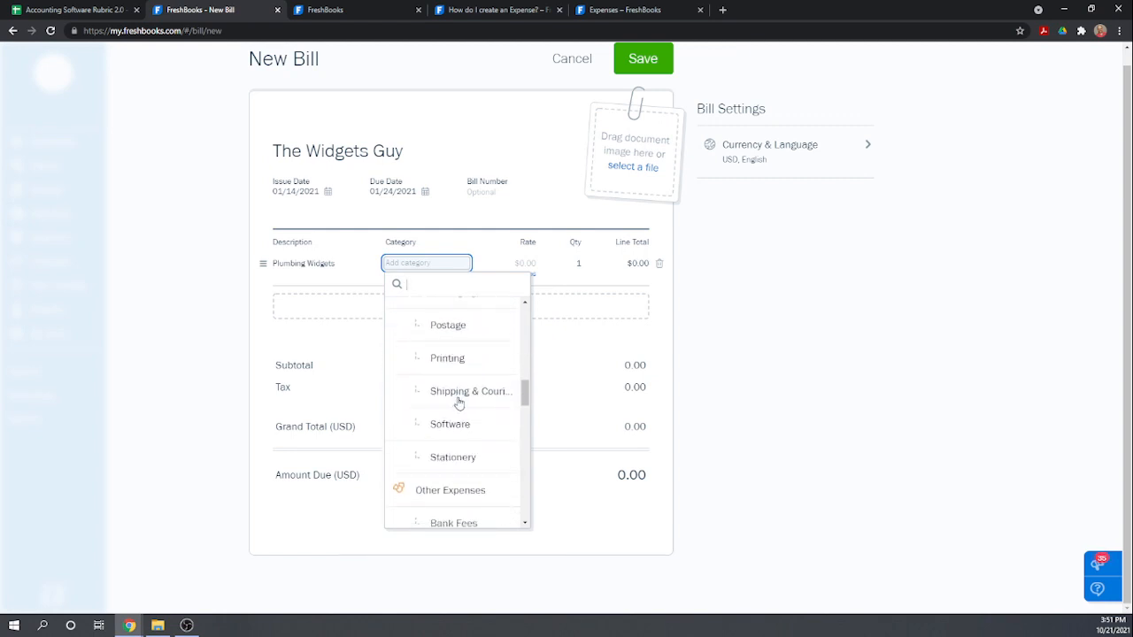
scroll(474, 396, down, 2)
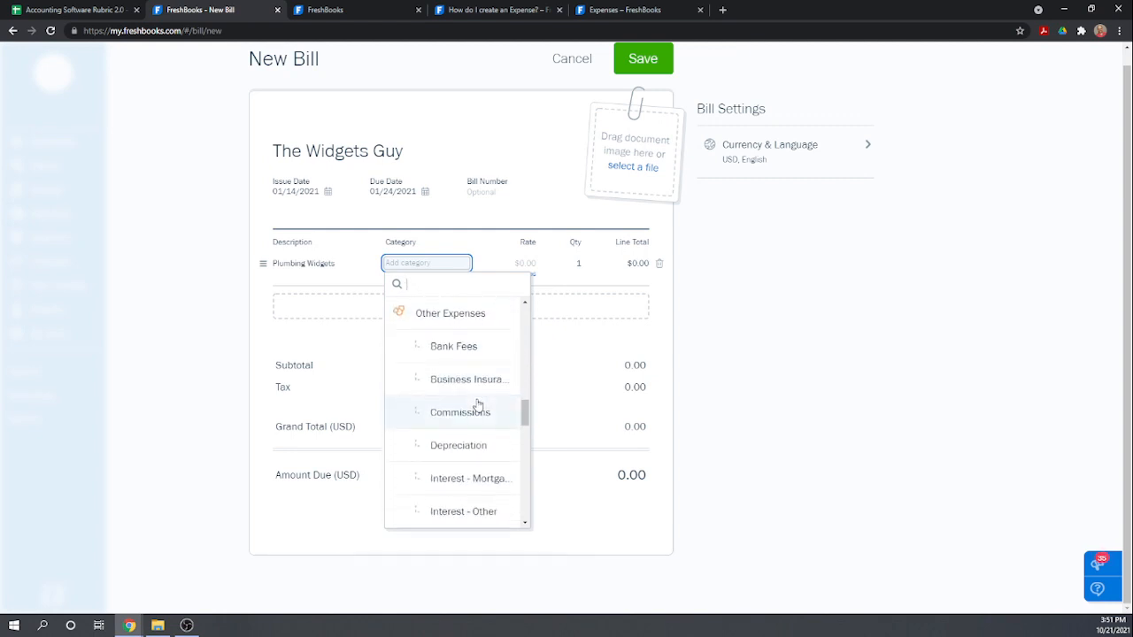
scroll(478, 400, down, 3)
scroll(478, 401, down, 5)
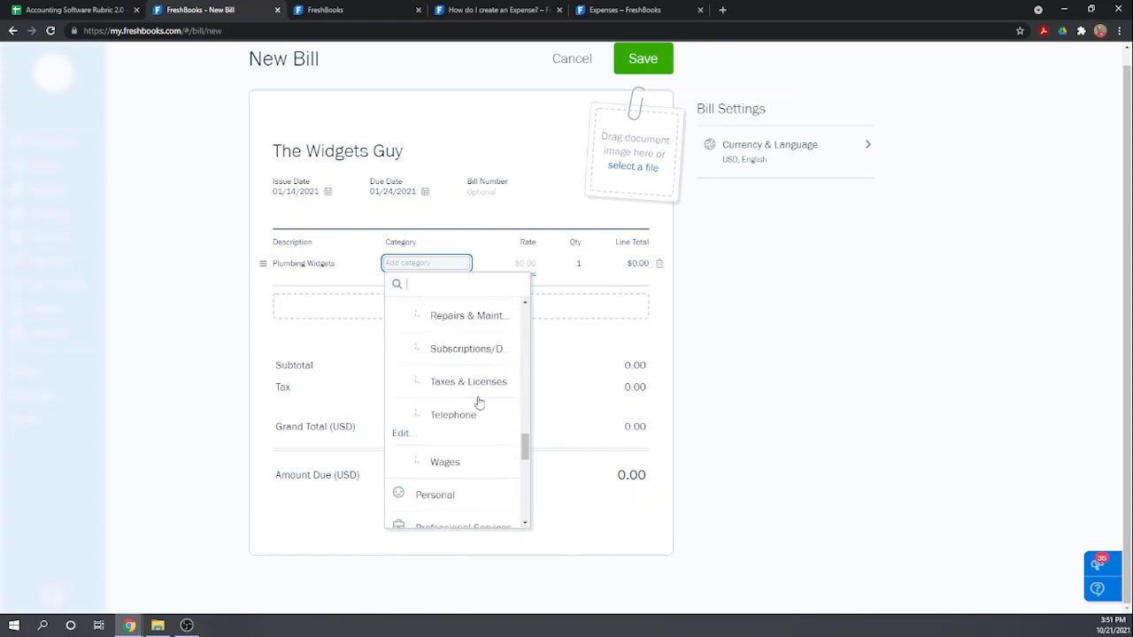
scroll(479, 403, up, 1)
scroll(481, 400, down, 3)
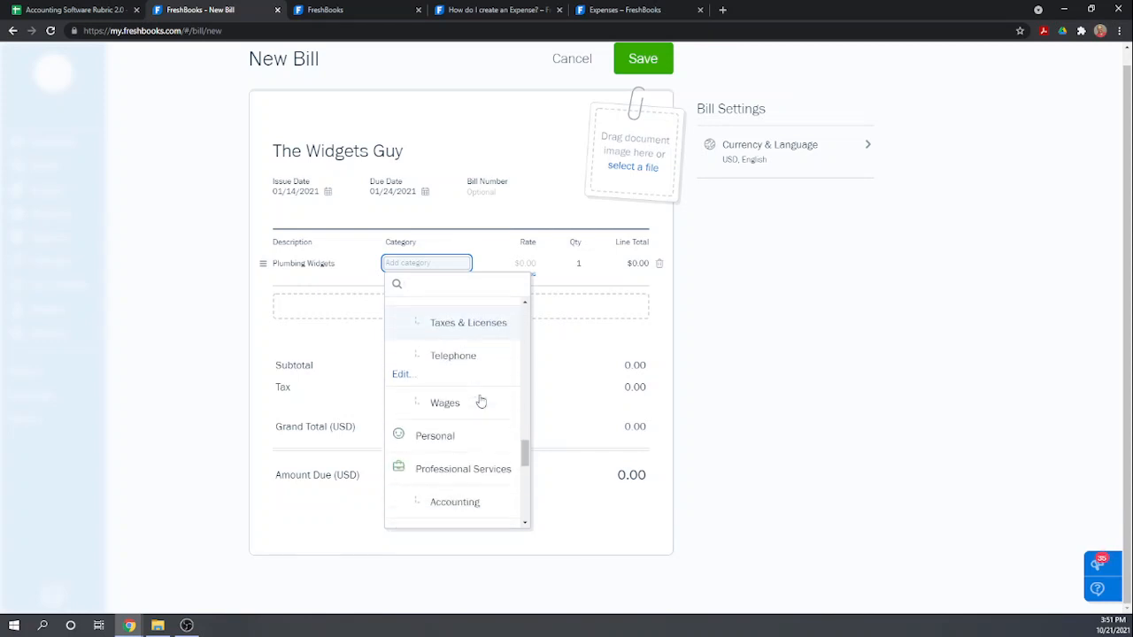
click(402, 375)
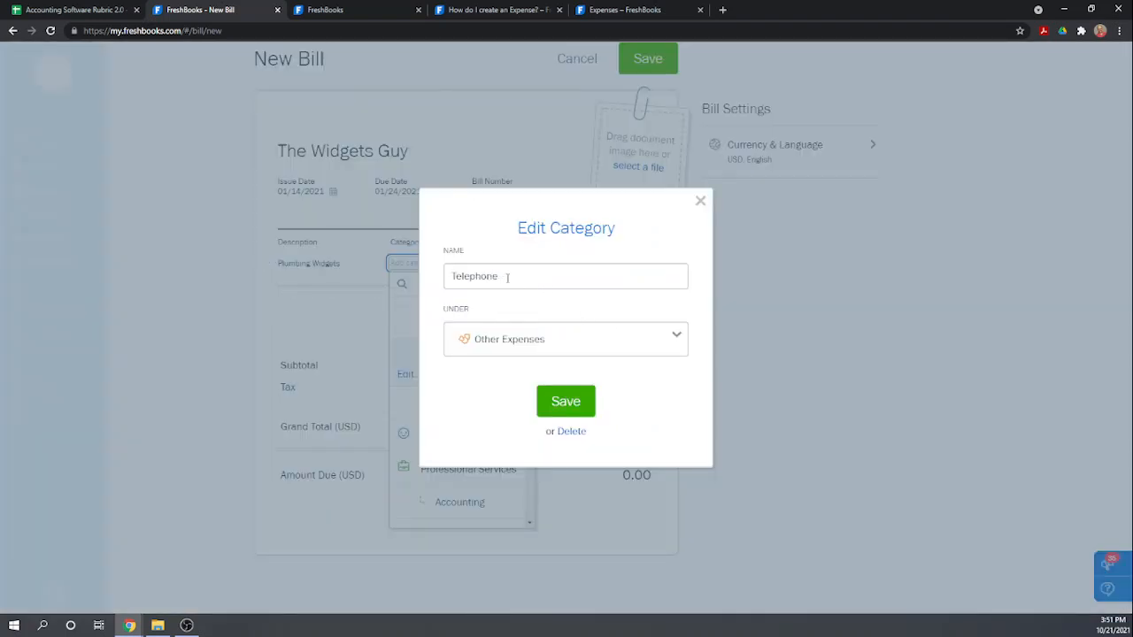
drag(507, 277, 434, 279)
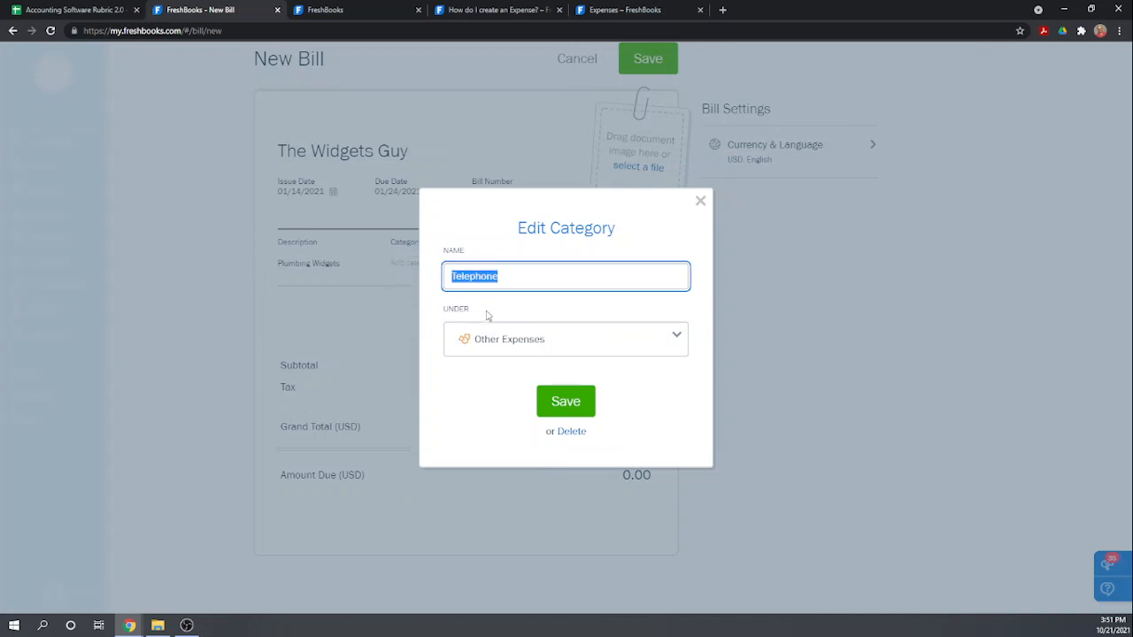
text(COGS)
key(BackSpace)
text(PUrchases)
File the Purchases category under Other Expenses and save it as the category of the Plumbing Widgets line
click(677, 343)
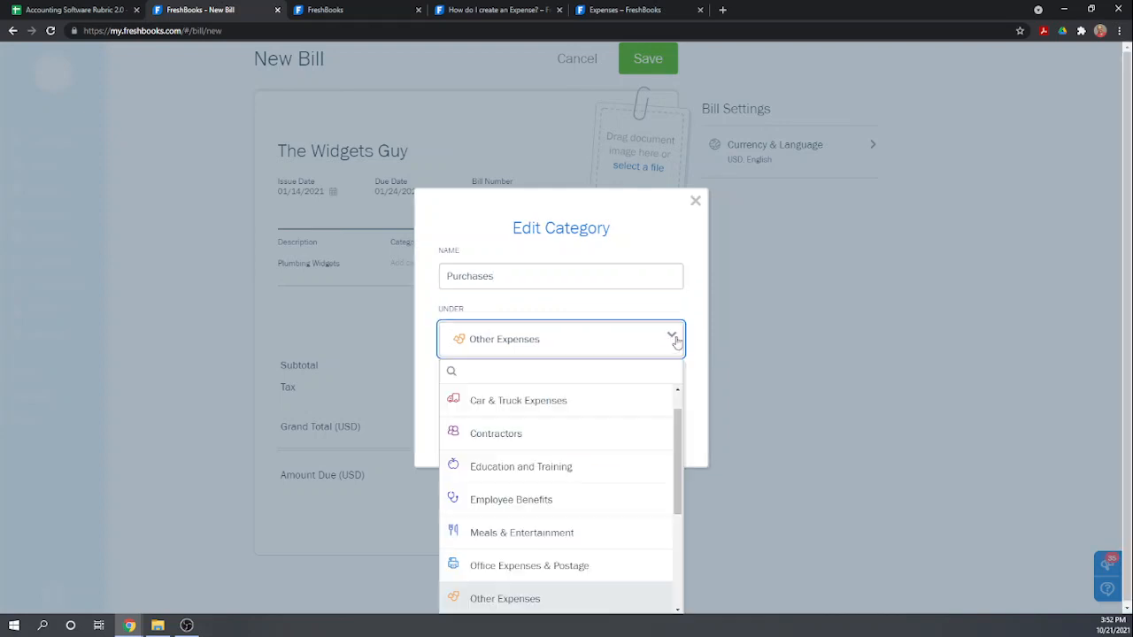
scroll(609, 414, down, 3)
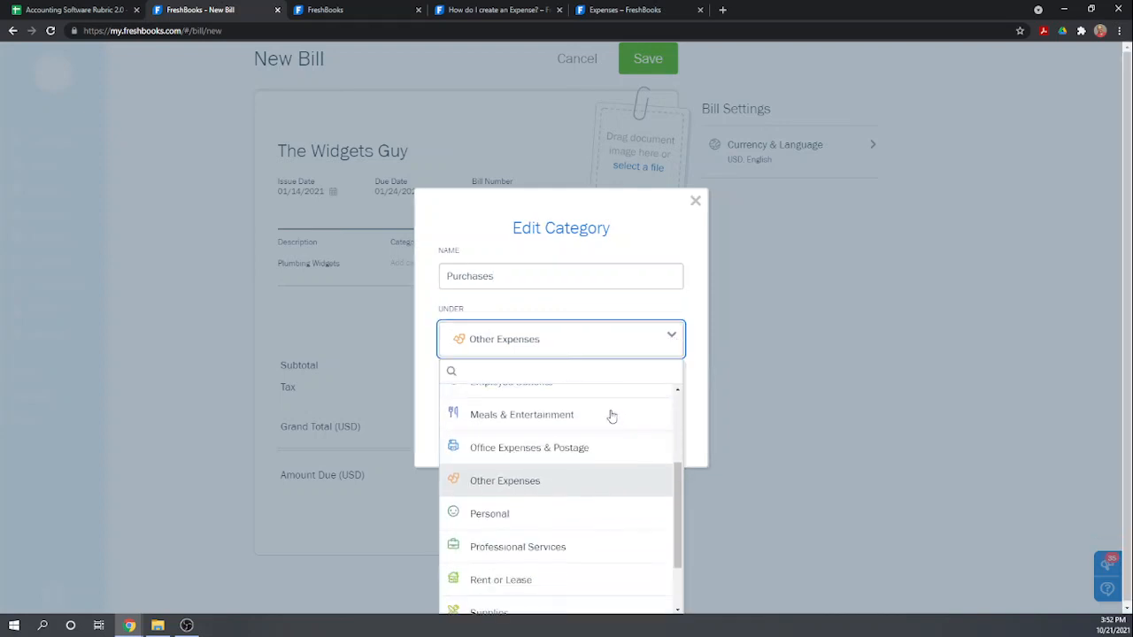
scroll(608, 422, down, 3)
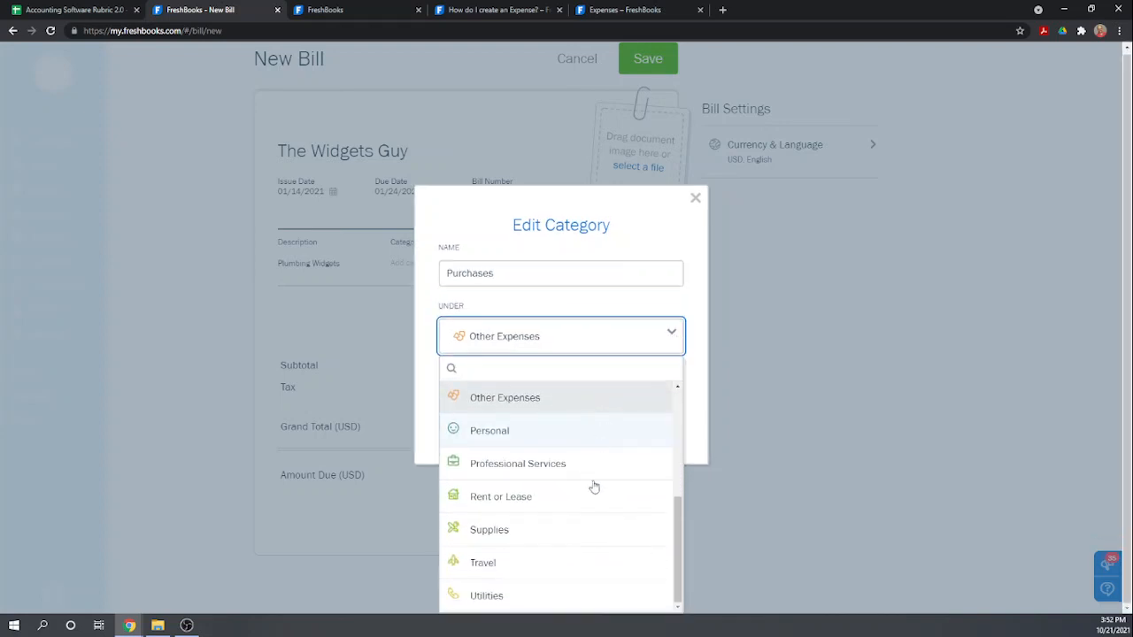
scroll(577, 567, up, 1)
scroll(571, 573, up, 3)
scroll(556, 580, down, 1)
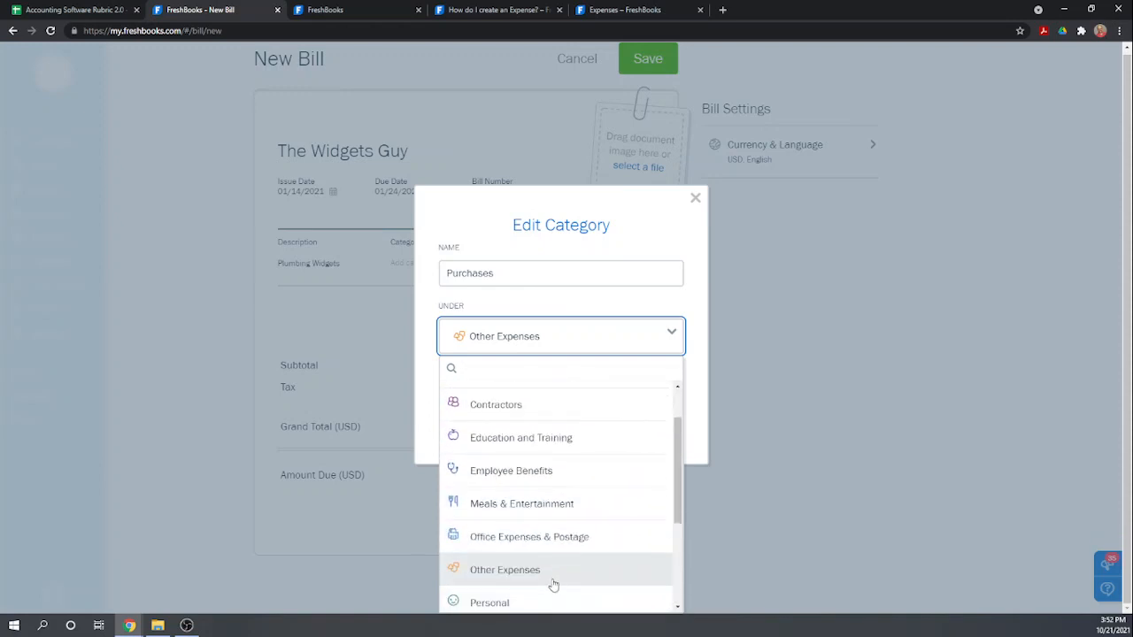
scroll(550, 591, up, 1)
scroll(549, 595, down, 3)
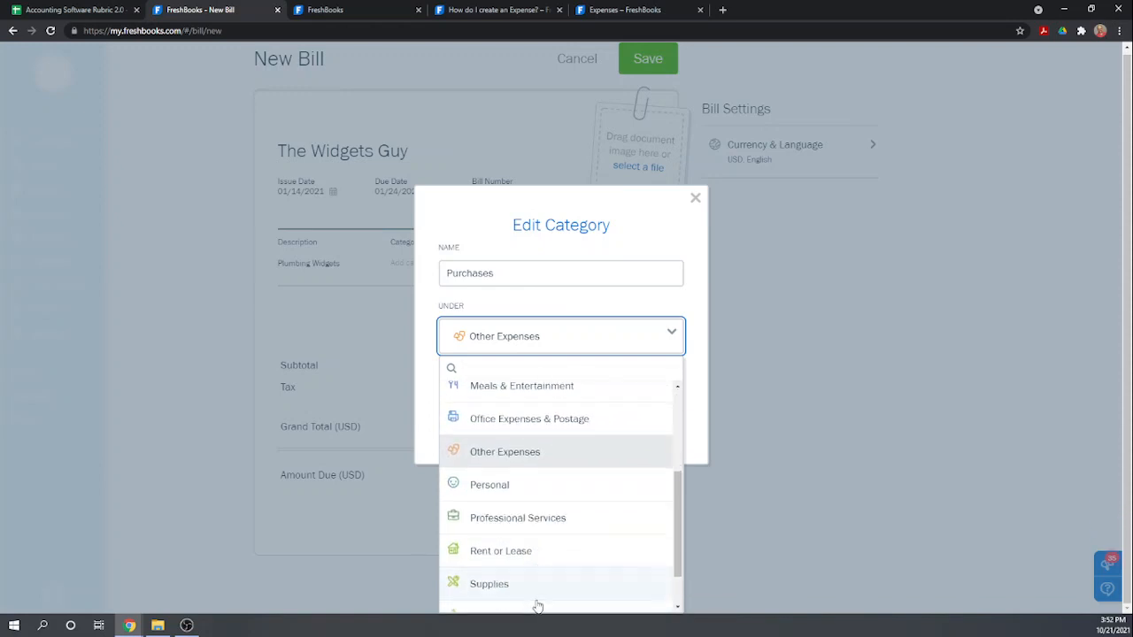
click(519, 455)
click(567, 409)
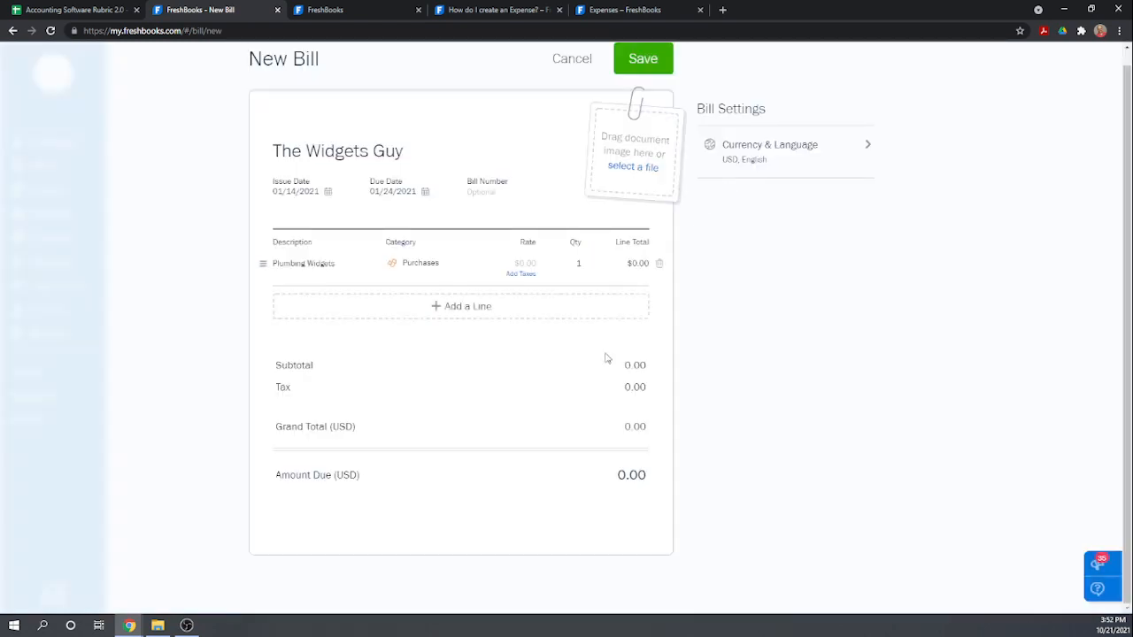
Set the Plumbing Widgets line's rate to $10.00 and its quantity to 100
click(518, 262)
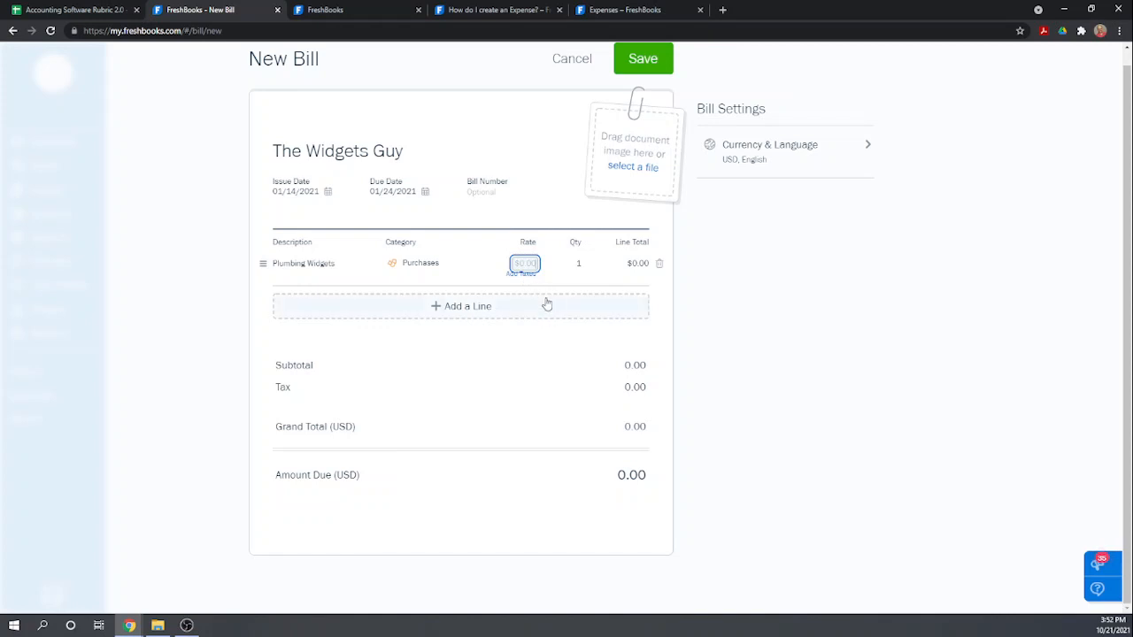
text(10)
key(Tab)
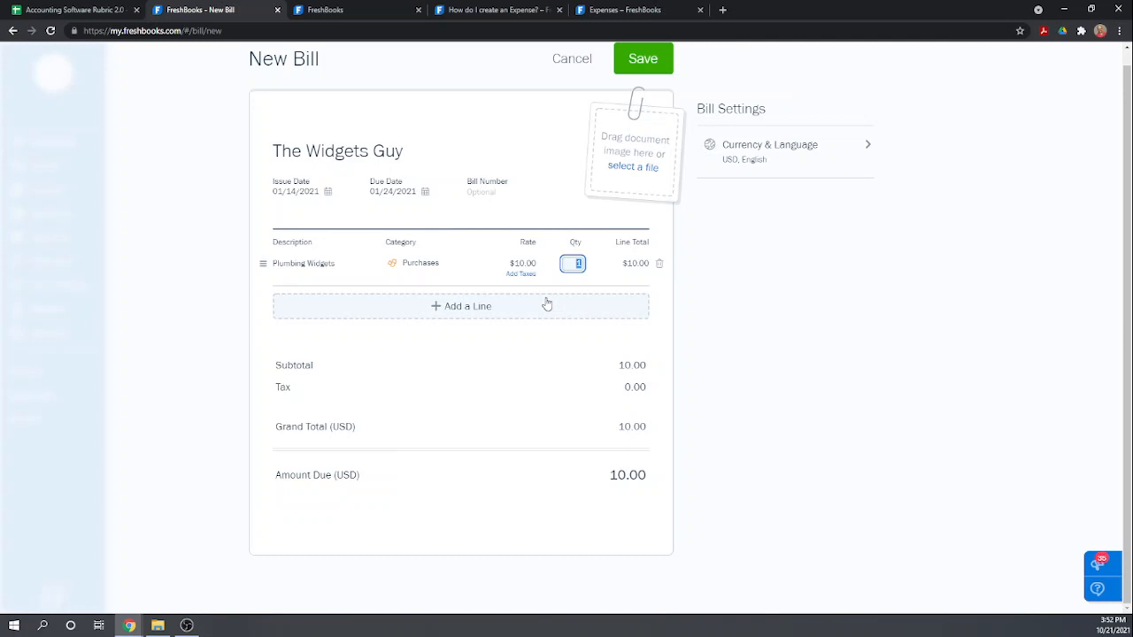
text(15)
text(1)
text(00)
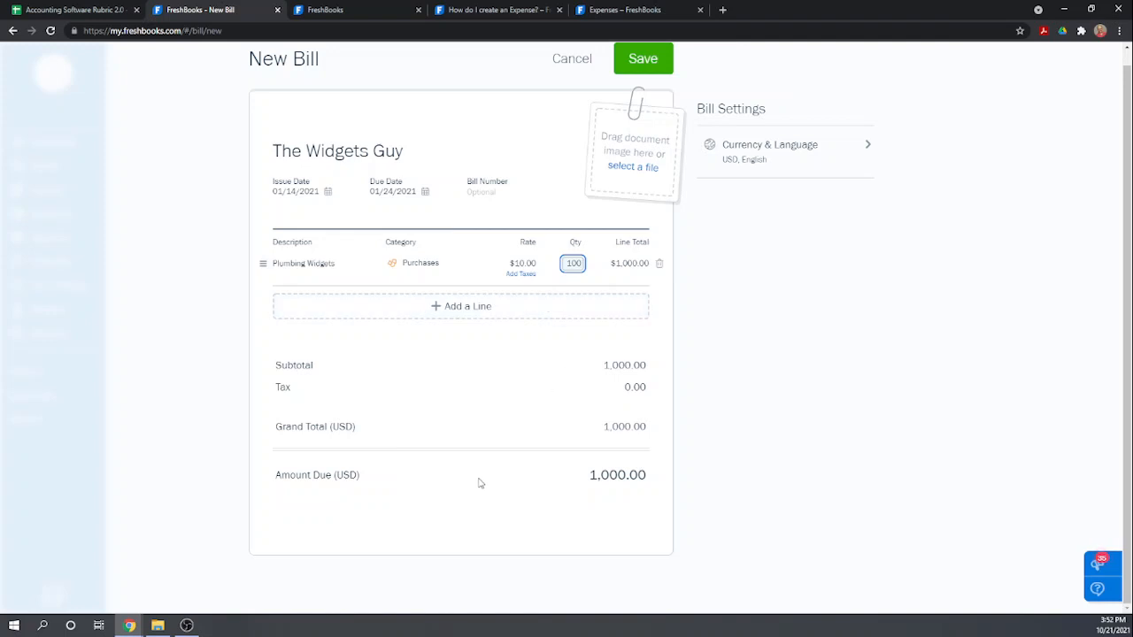
click(757, 467)
scroll(745, 396, up, 1)
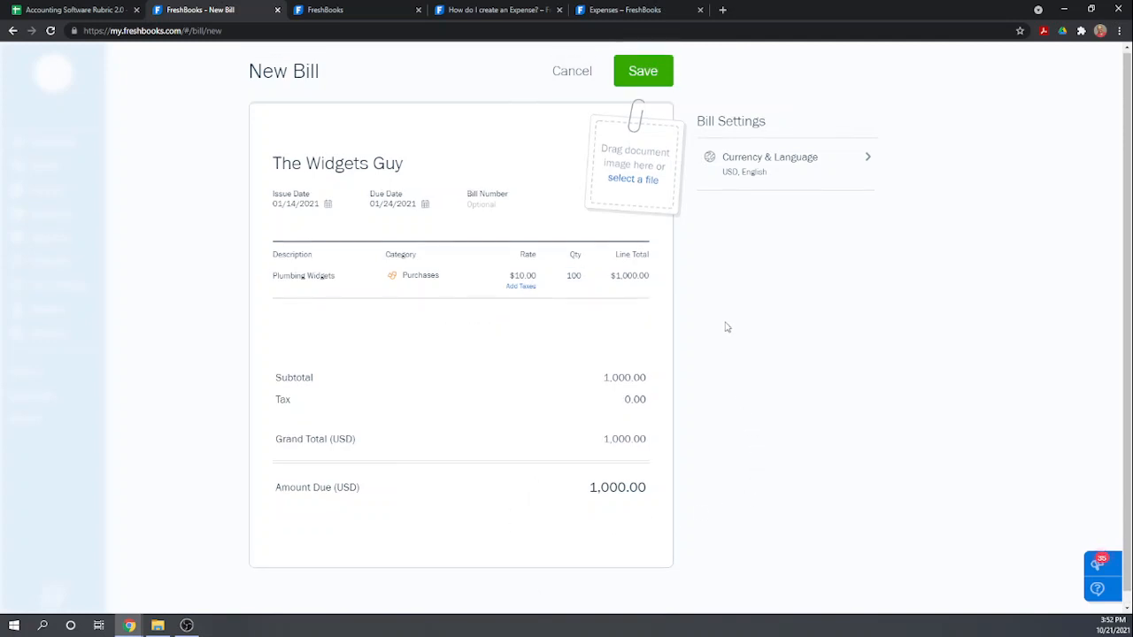
Save the Plumbing Widgets bill and start another new bill with The Widgets Guy as vendor
click(657, 67)
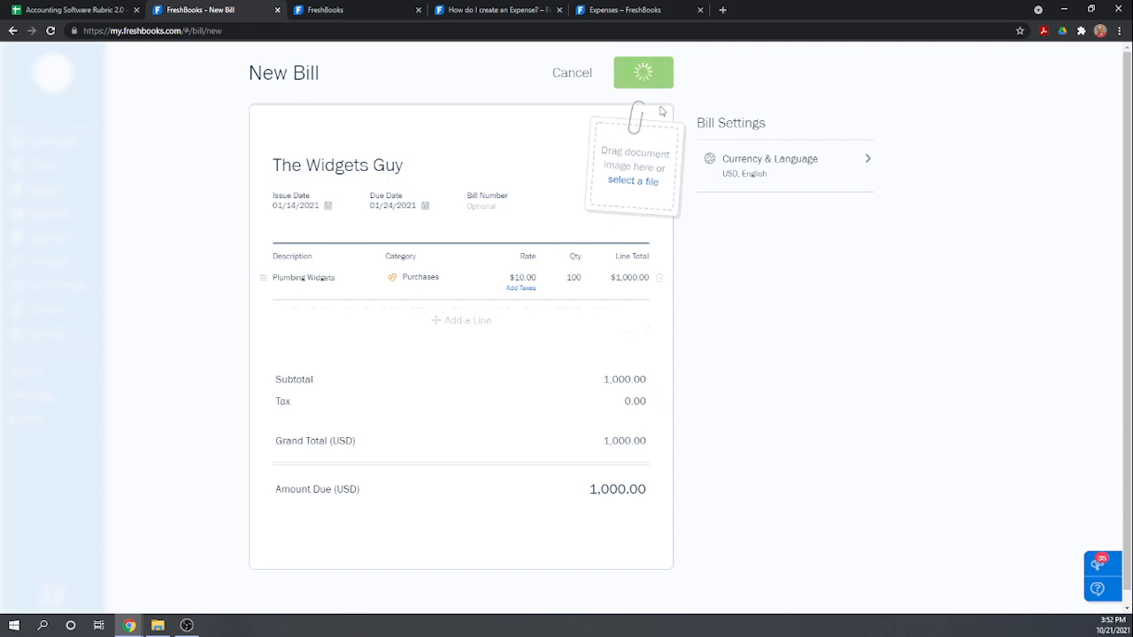
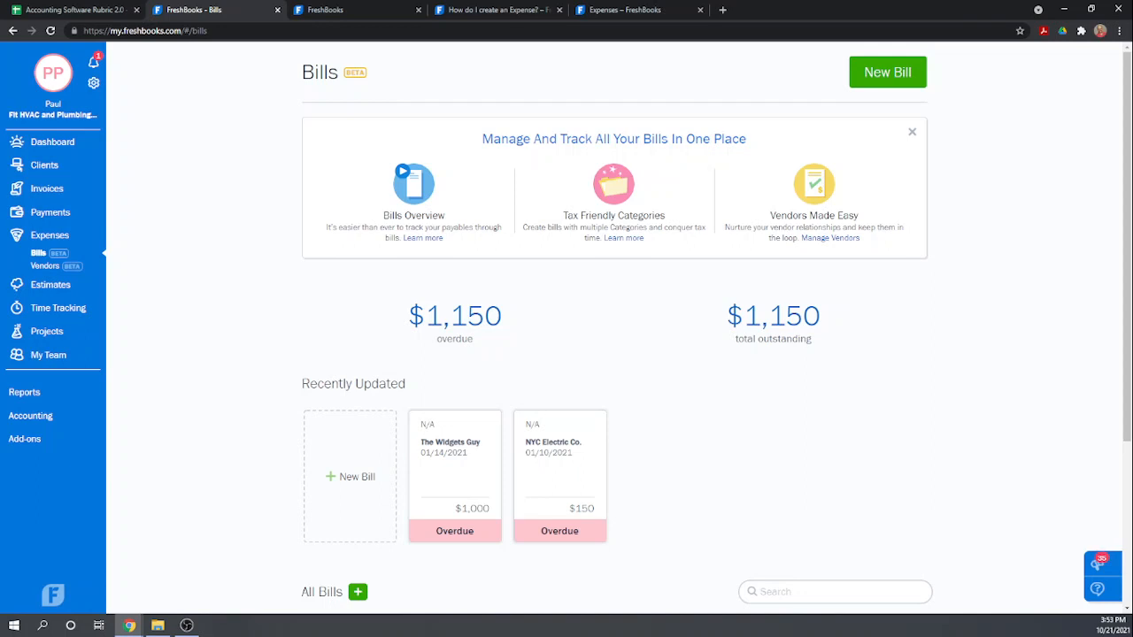
click(356, 485)
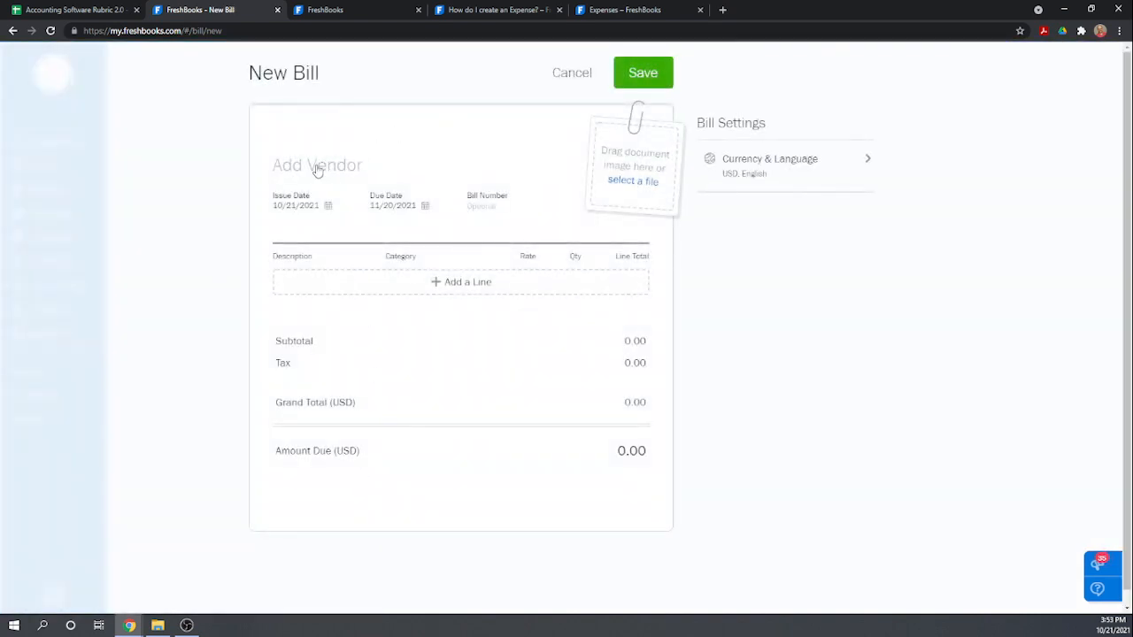
click(310, 168)
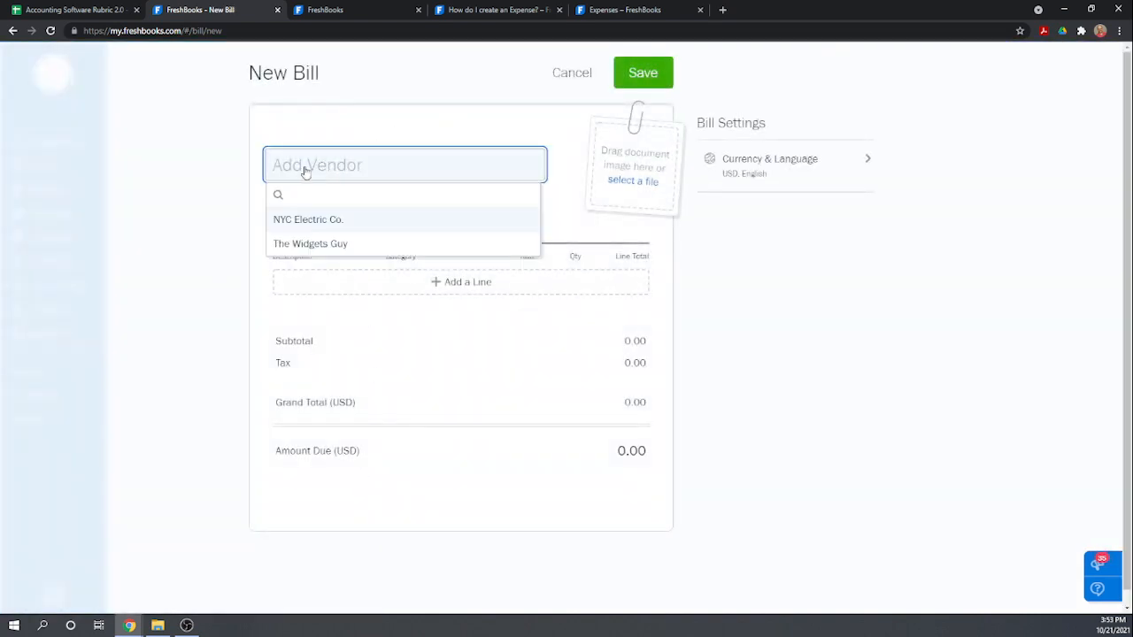
click(332, 244)
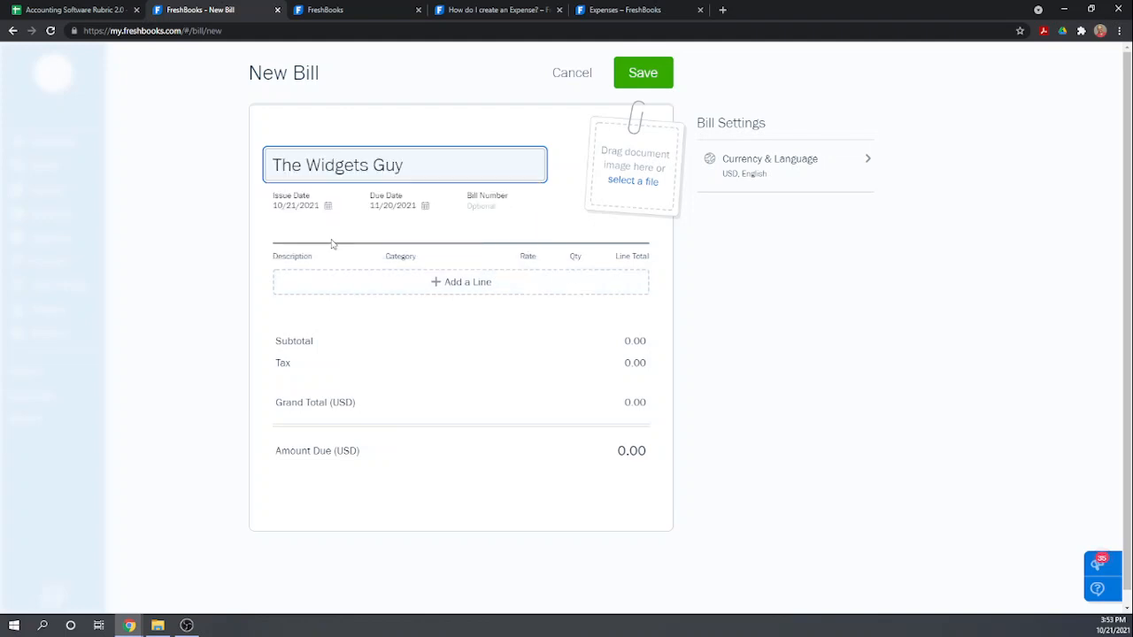
Set the new bill's issue date to 01/25/2021, keeping the automatically calculated due date
click(305, 211)
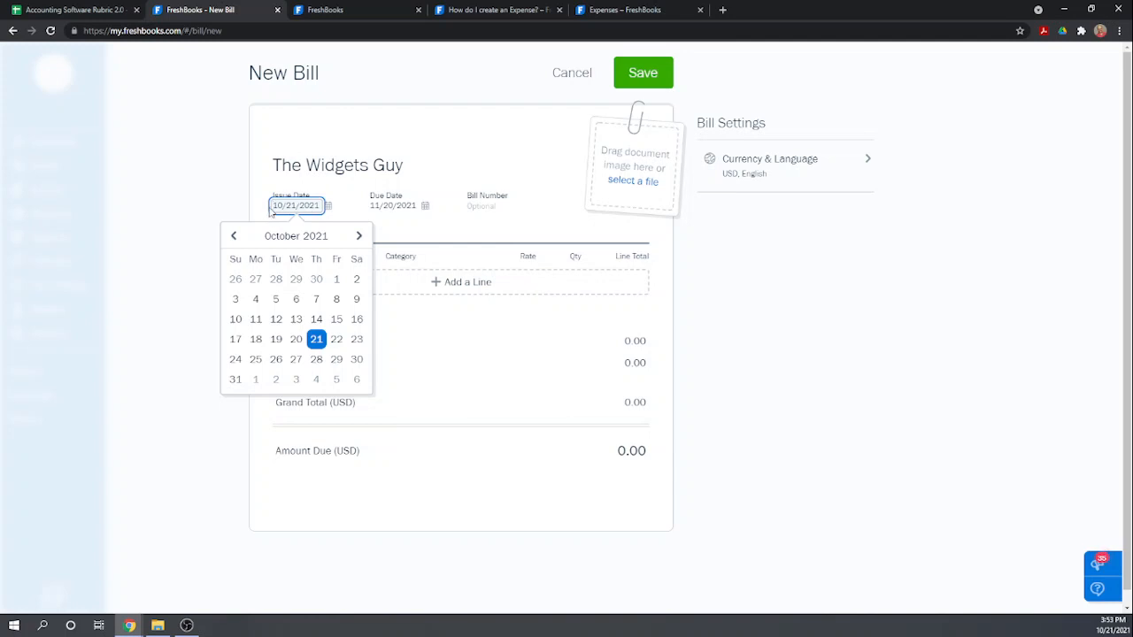
text(01)
key(ctrl+a)
key(BackSpace)
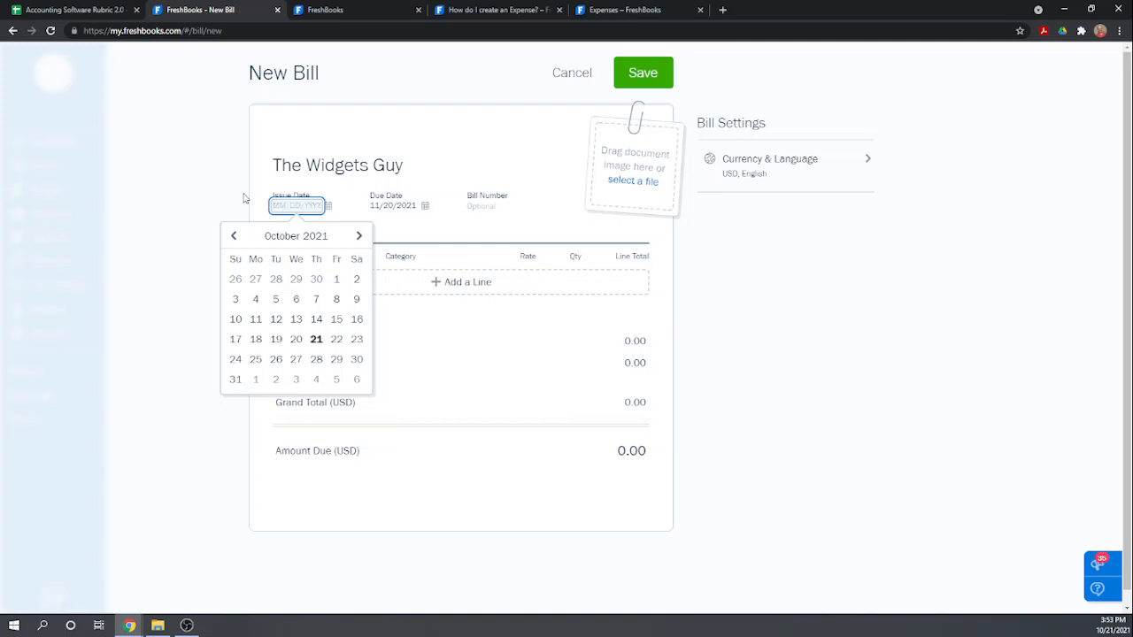
text(01/25/2021)
key(Return)
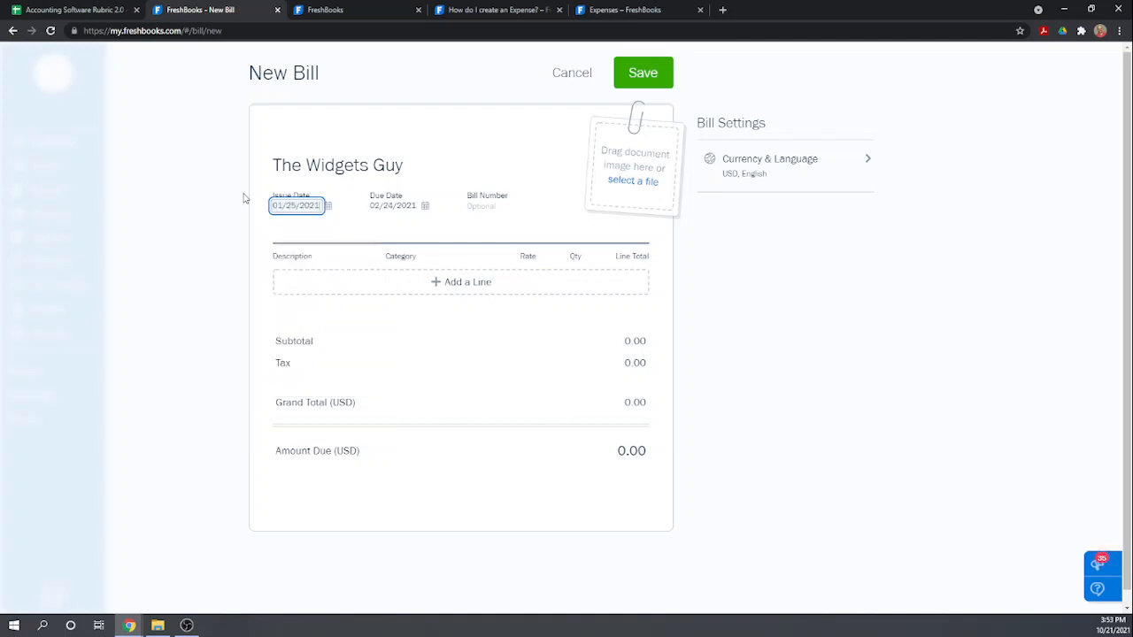
key(Tab)
key(Tab)
key(Tab)
key(Tab)
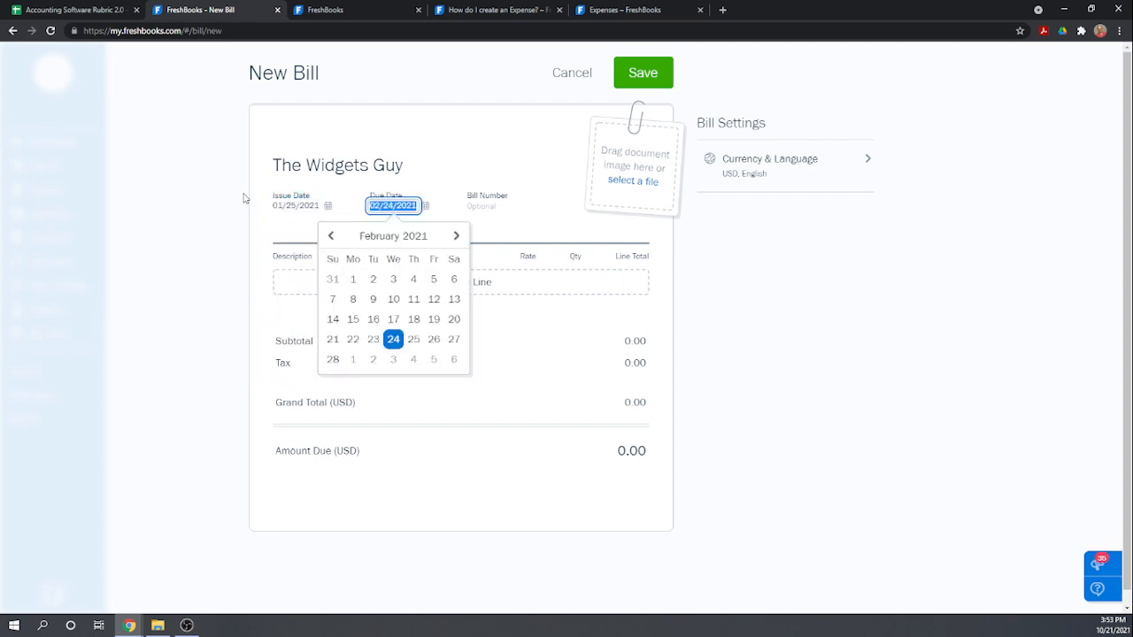
key(Tab)
key(Tab)
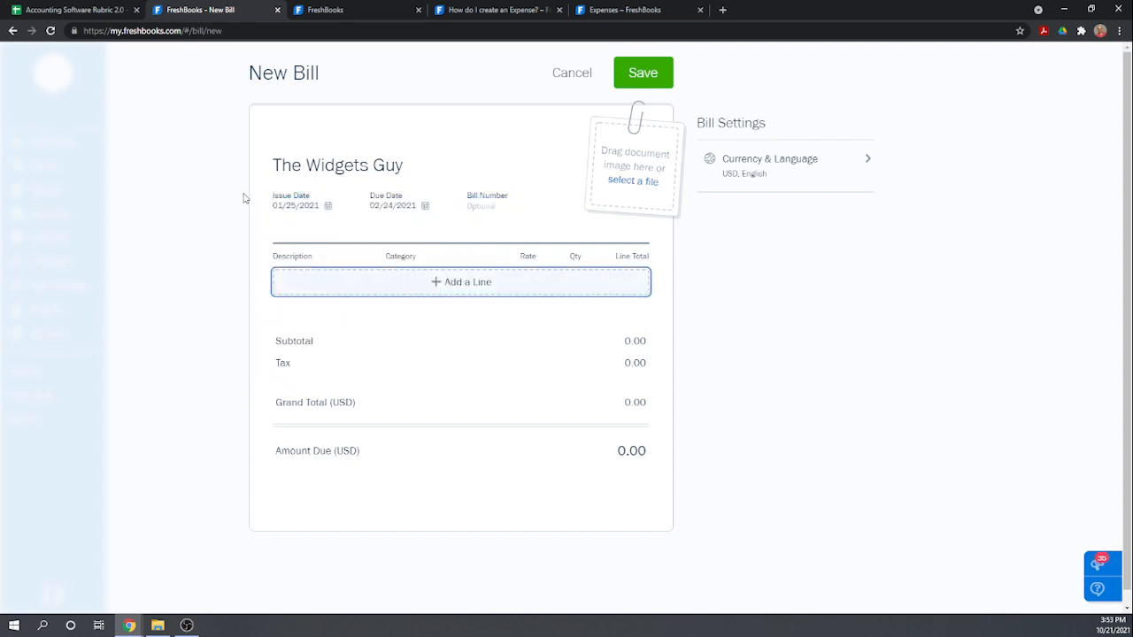
Add a line to the bill and assign it the Purchases category under Other Expenses
click(435, 281)
click(396, 277)
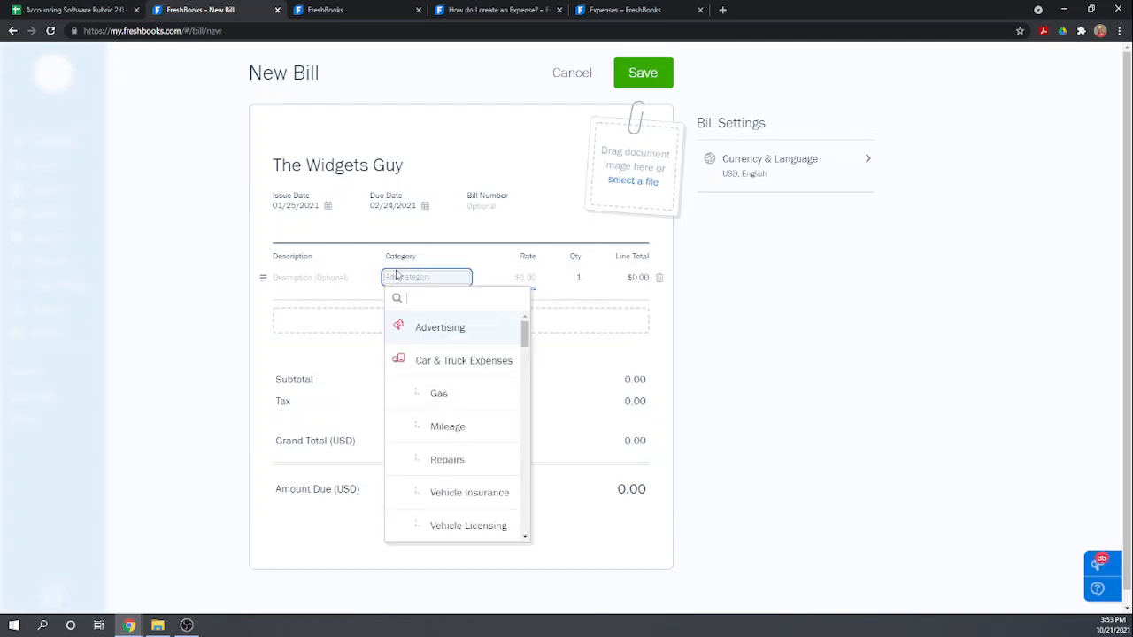
text(pur)
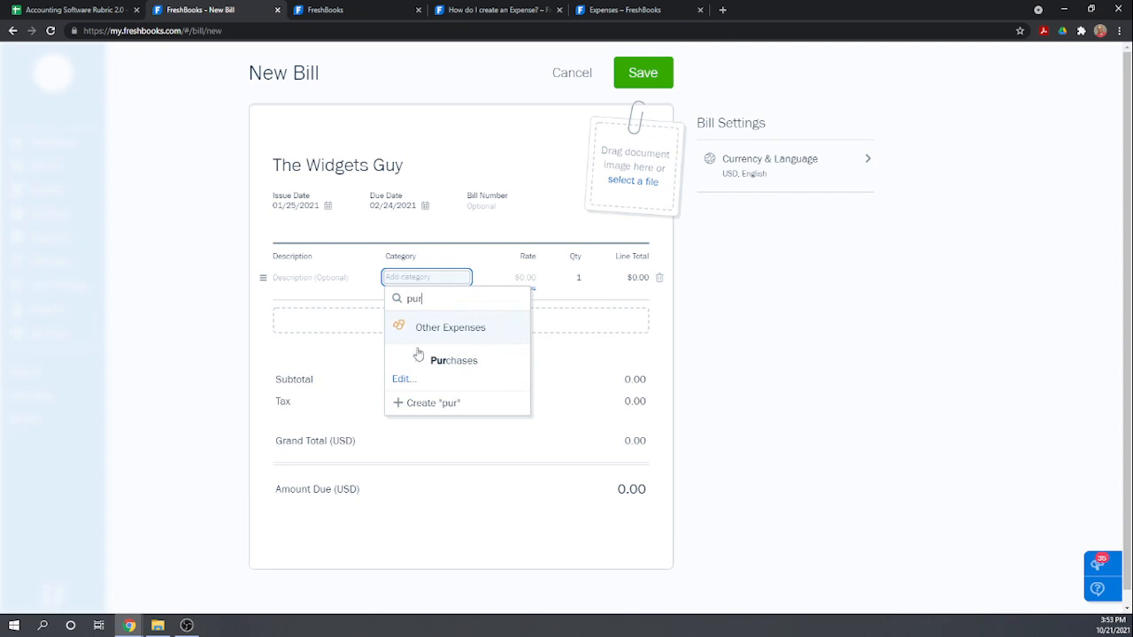
click(449, 361)
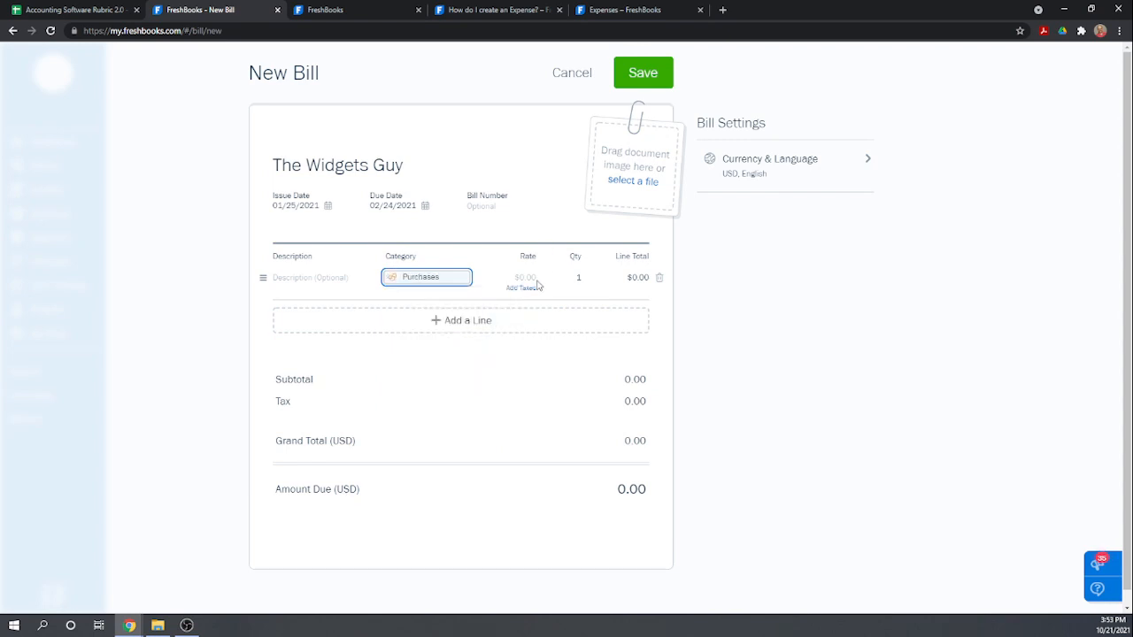
Set the Purchases line's rate to $11.00 and its quantity to 50, and save the bill
click(533, 278)
click(533, 278)
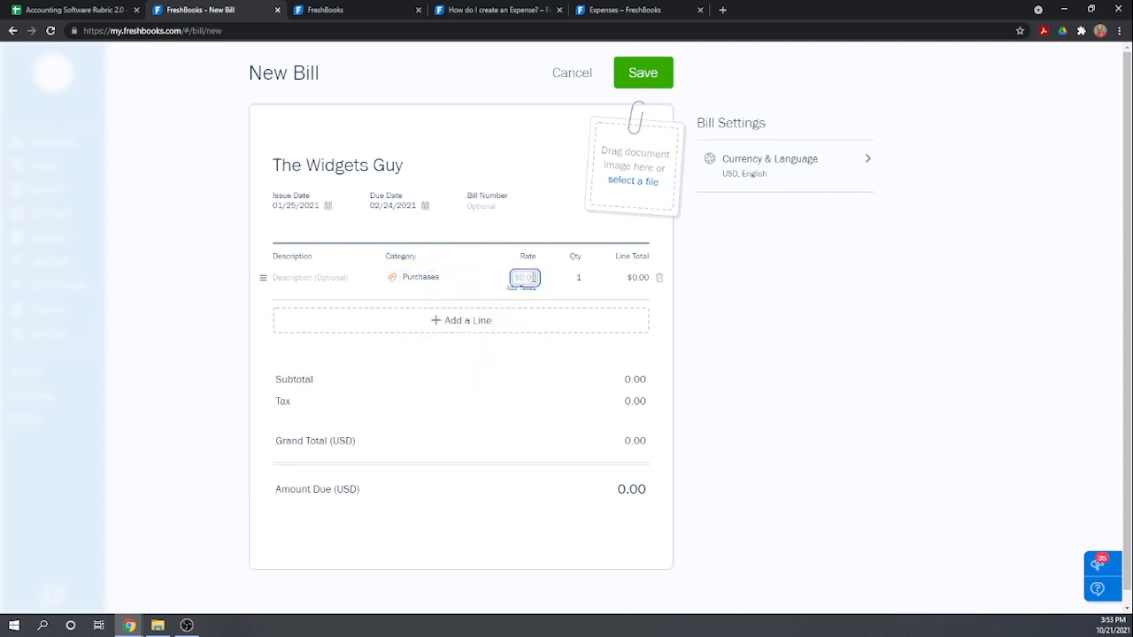
text(11)
click(571, 277)
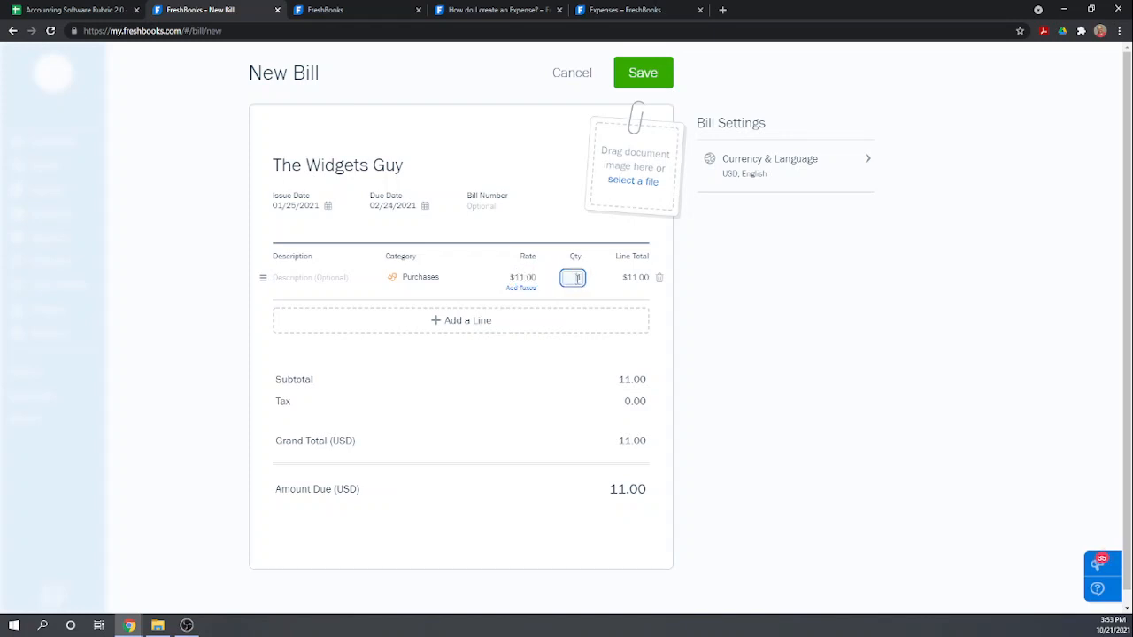
key(BackSpace)
text(50)
click(634, 78)
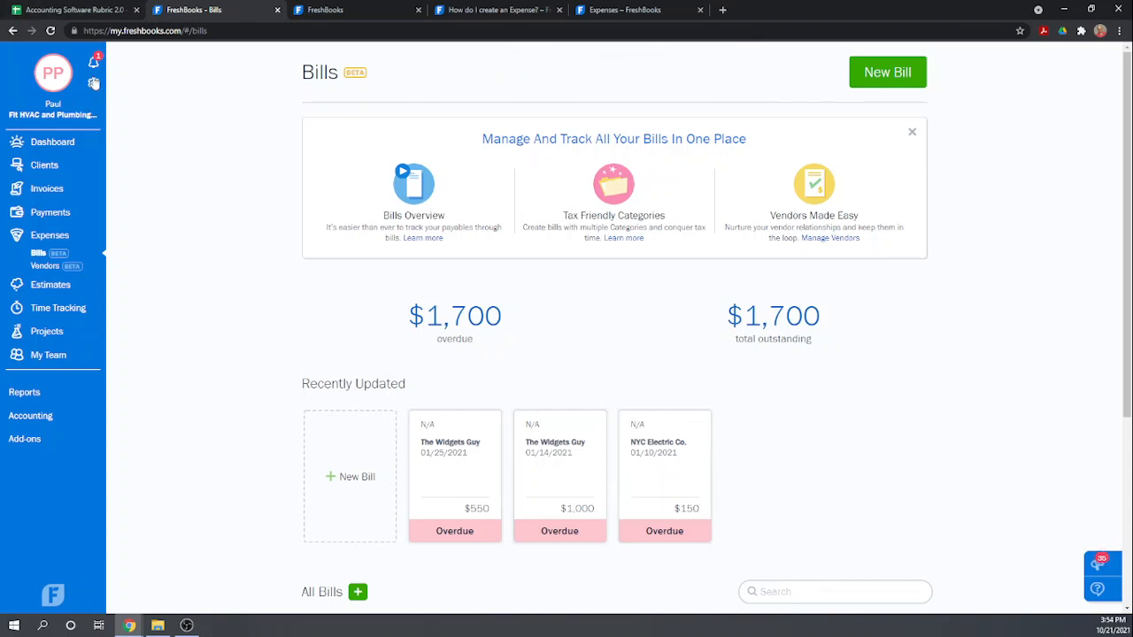
Examine the Track Inventory option of the Plumbing Widgets item in Items & Services, closing the item without saving
click(94, 83)
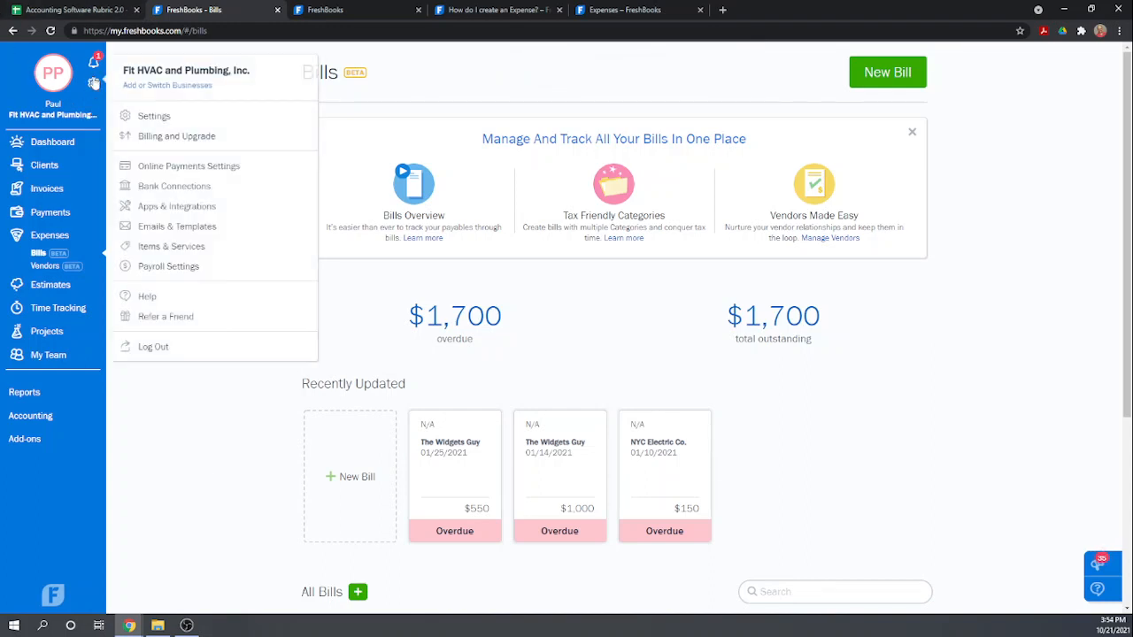
click(169, 247)
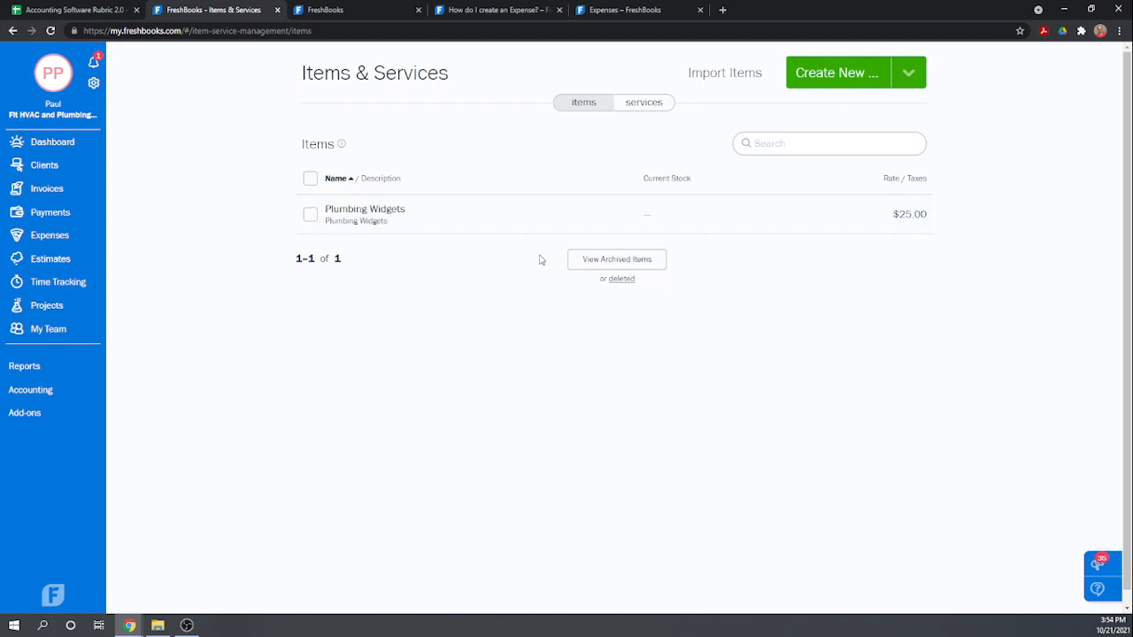
click(648, 215)
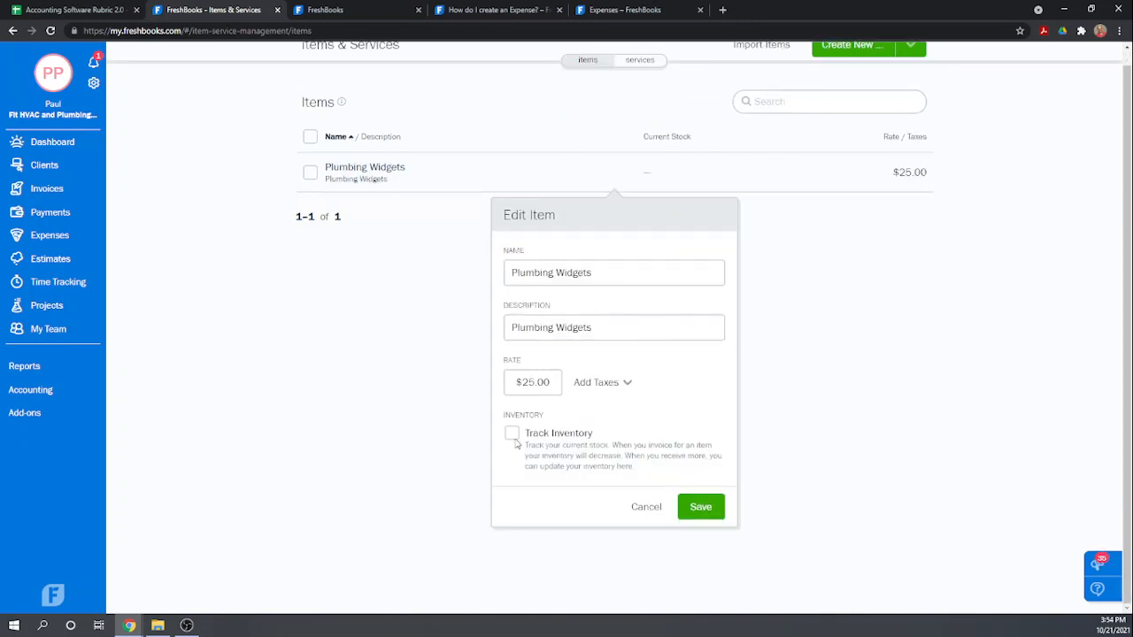
click(513, 433)
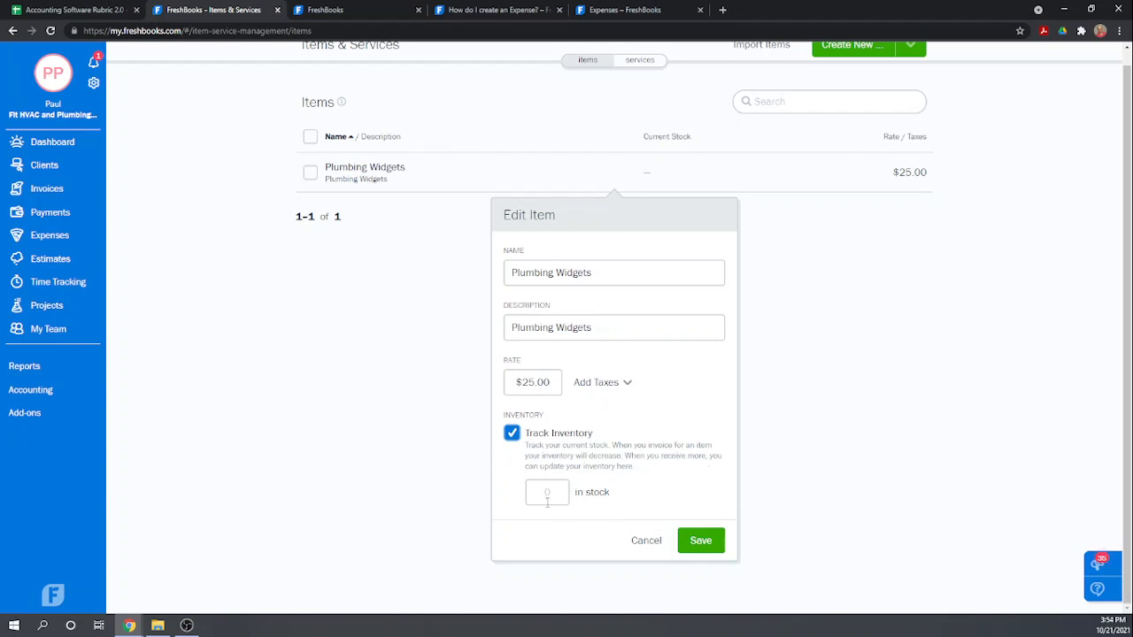
click(645, 540)
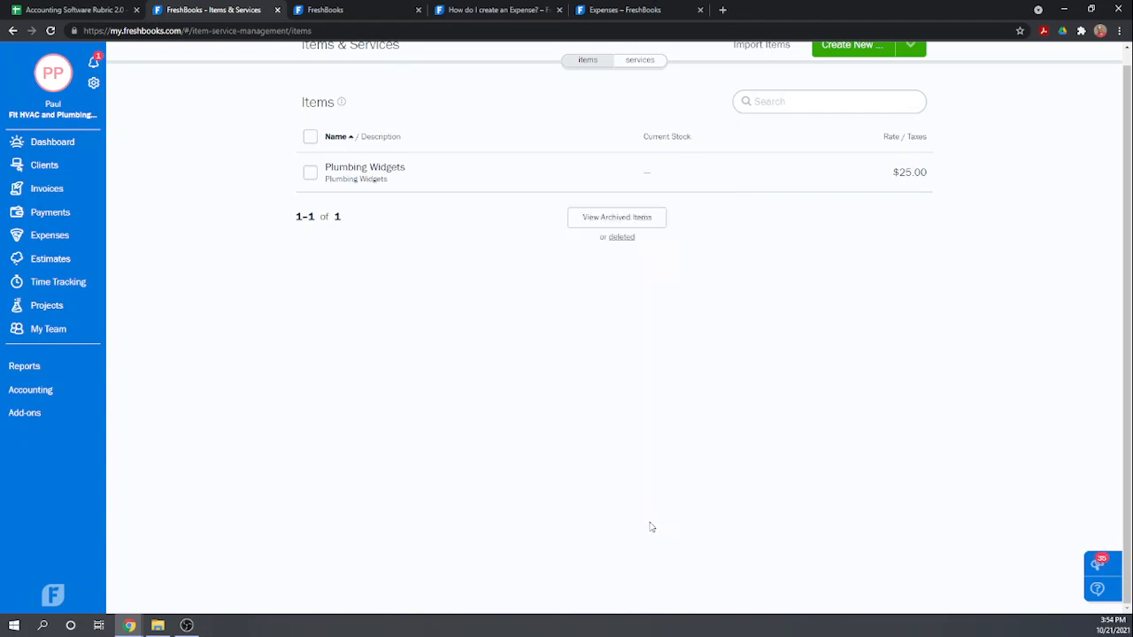
scroll(642, 382, up, 1)
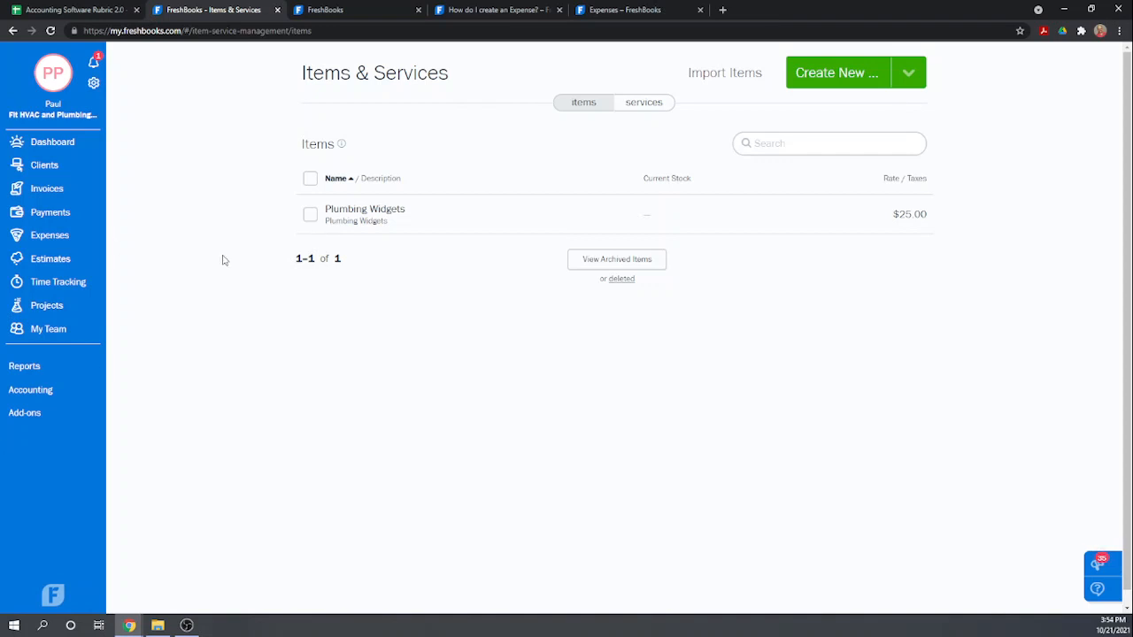
Look at the Projects page and go to the Clients page
click(48, 306)
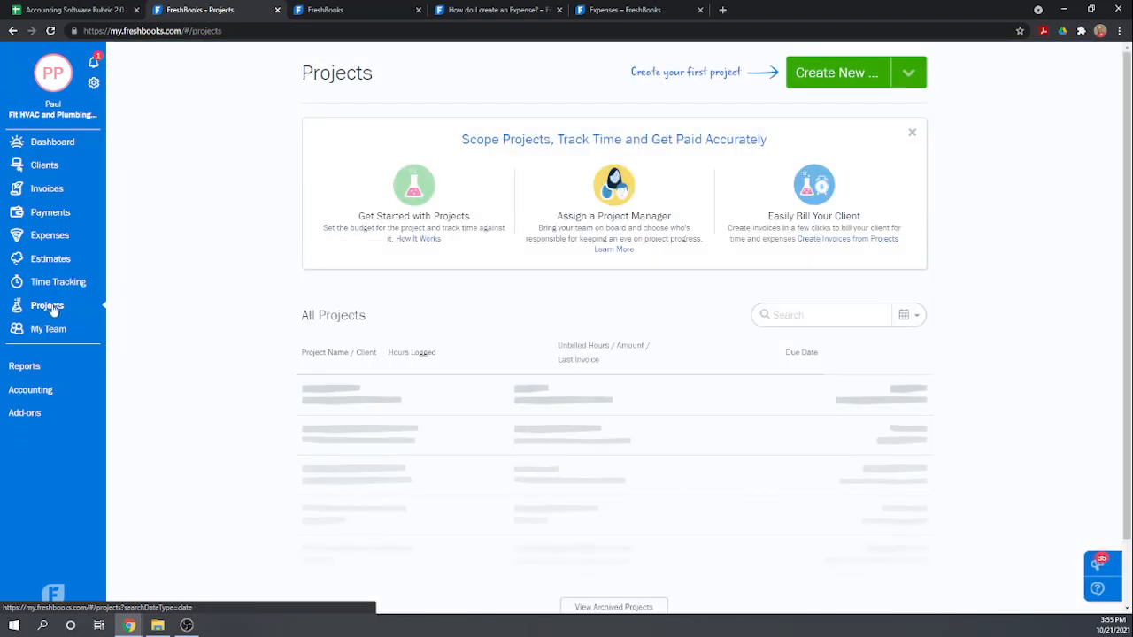
click(44, 166)
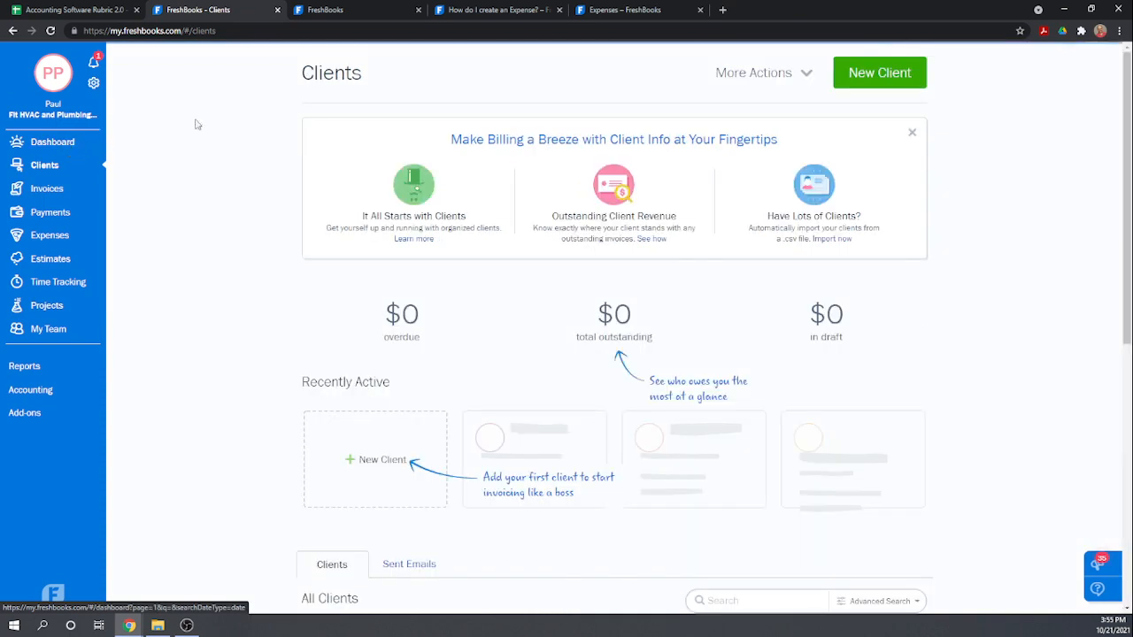
Create and save a new client with the company name Family Bowling, leaving the contact details blank
click(863, 79)
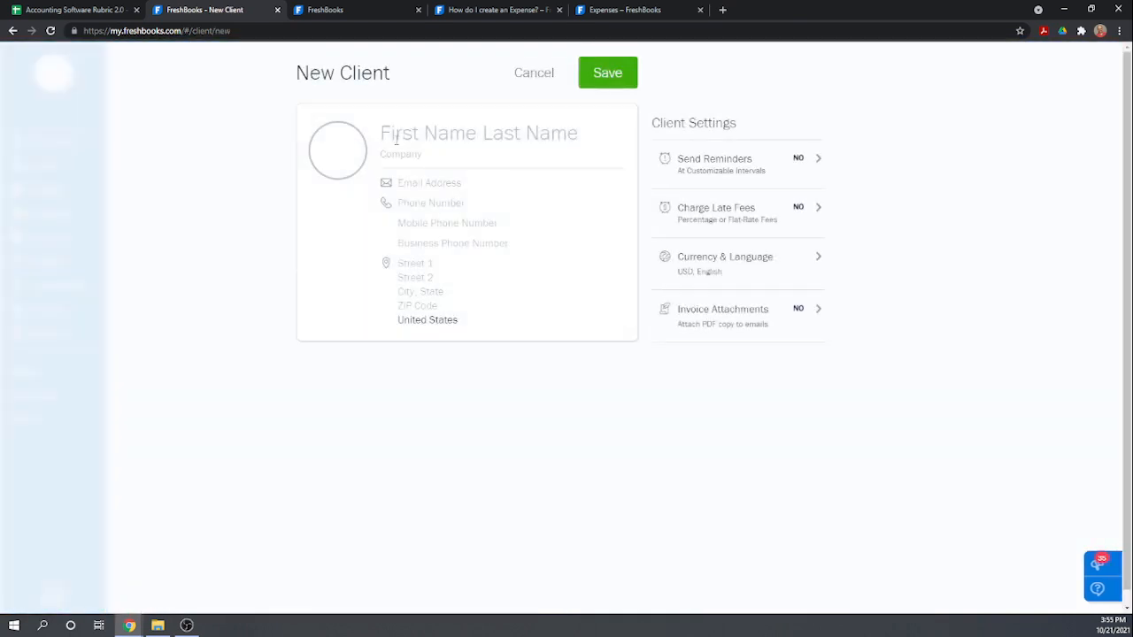
click(390, 140)
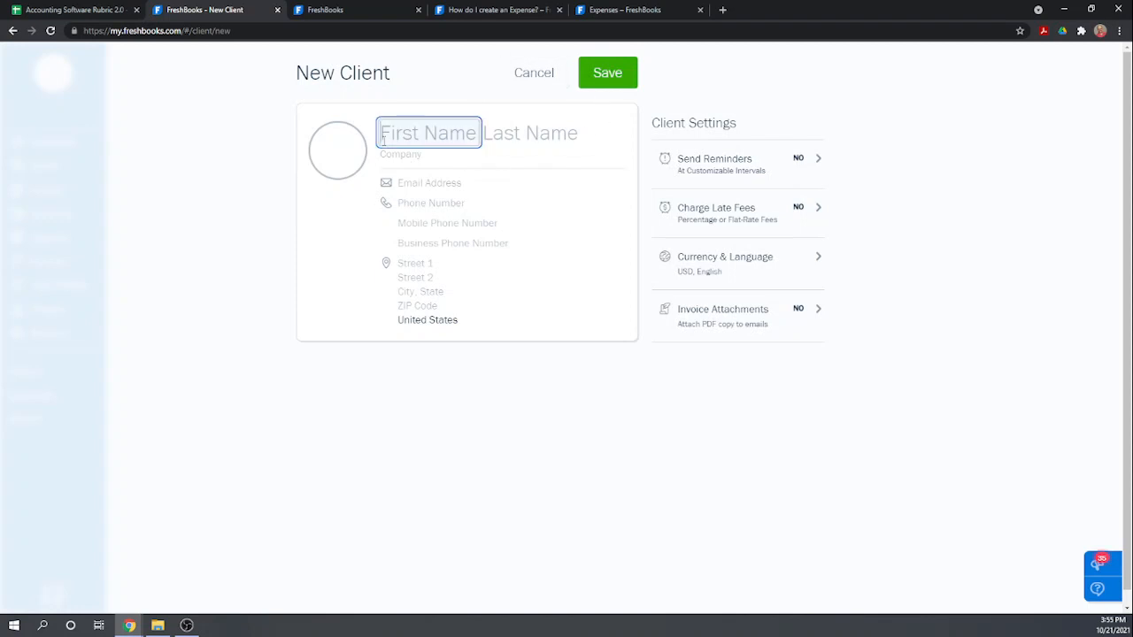
click(329, 145)
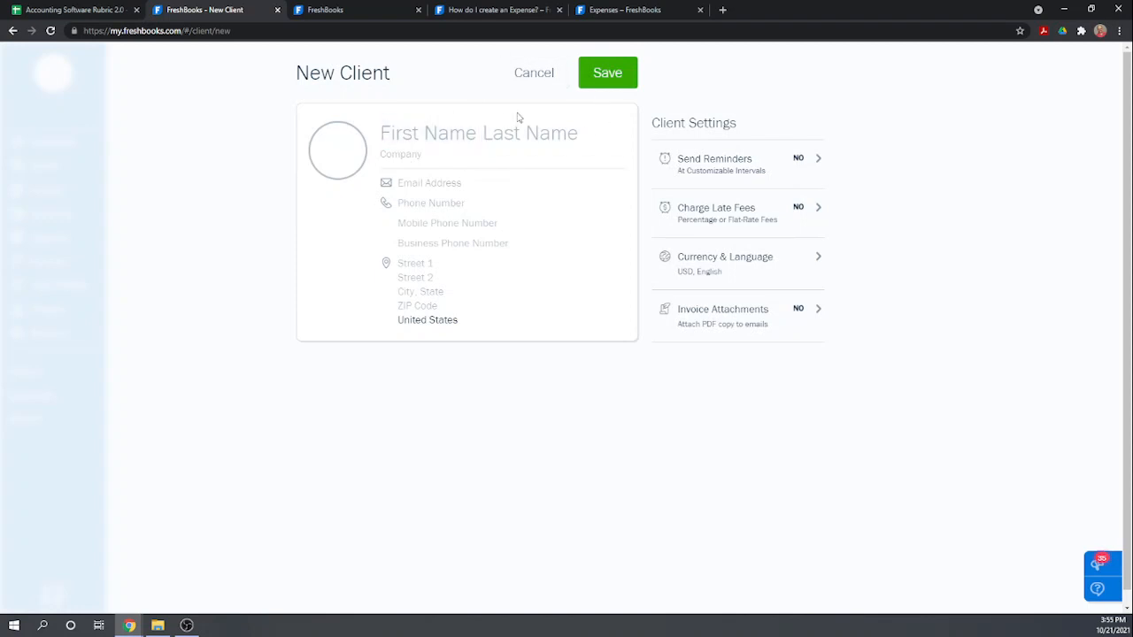
click(417, 157)
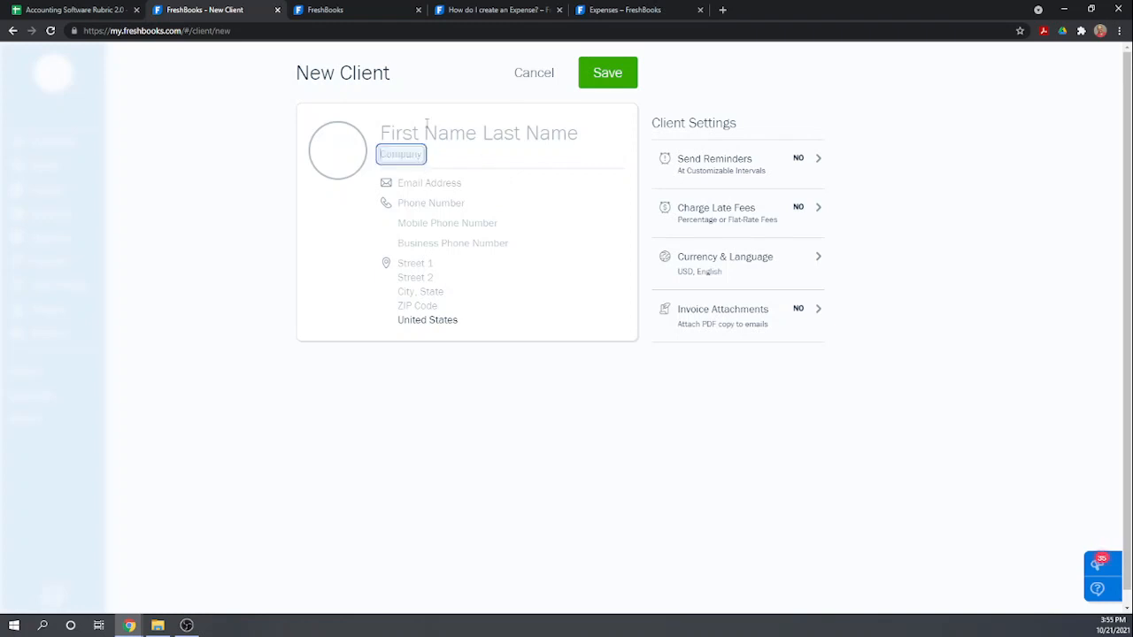
text(Fa)
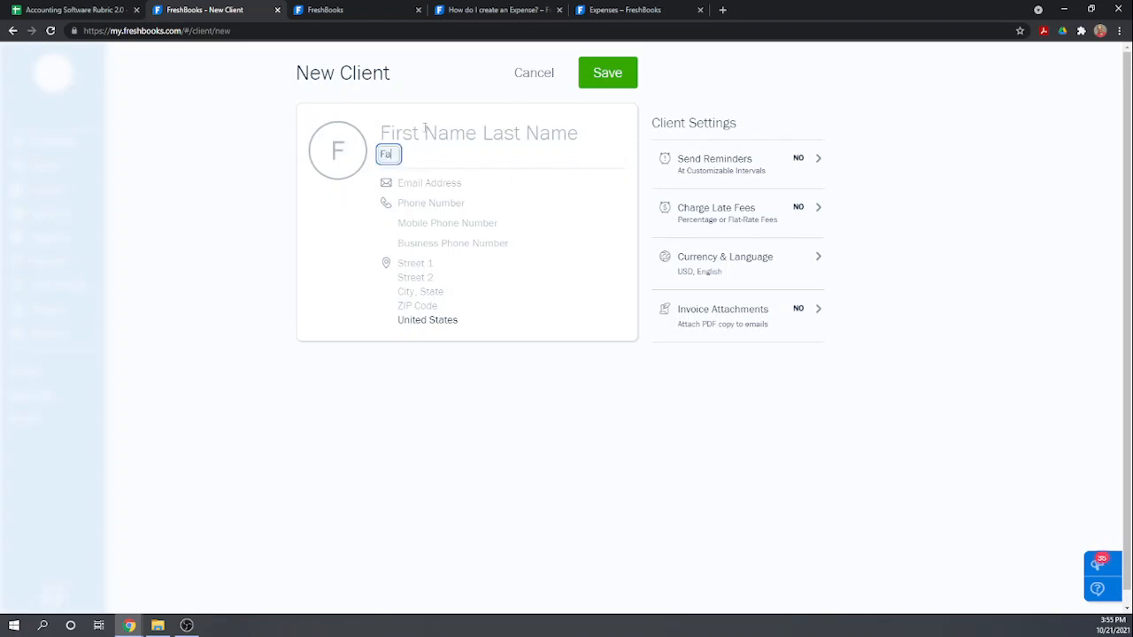
text(mily Bowlding)
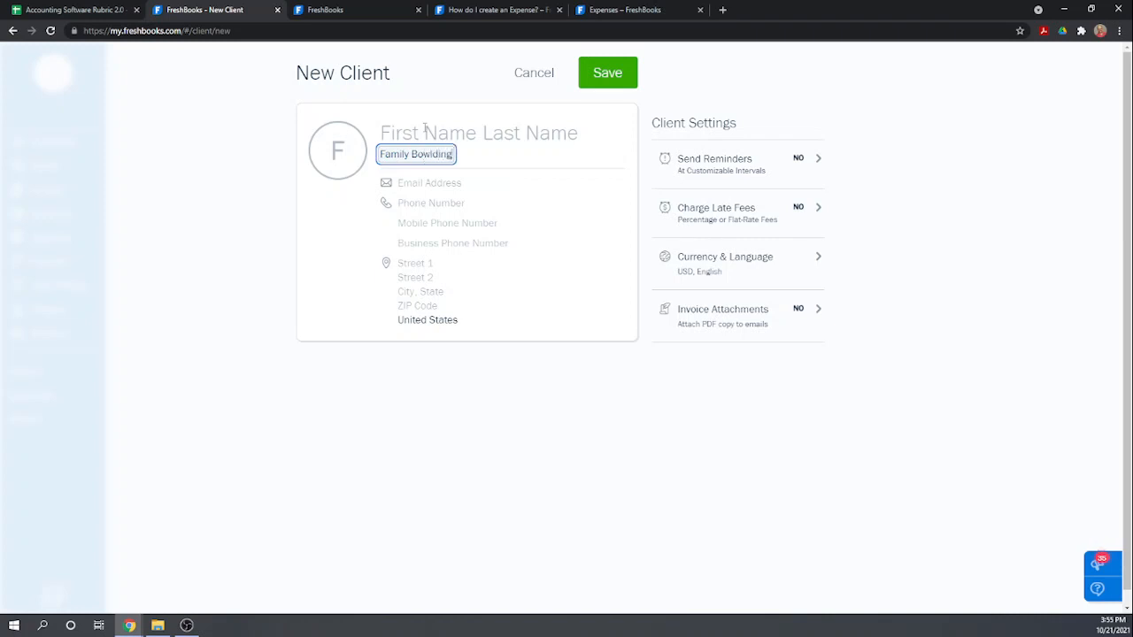
key(BackSpace)
key(BackSpace)
key(BackSpace)
text(ing)
click(613, 75)
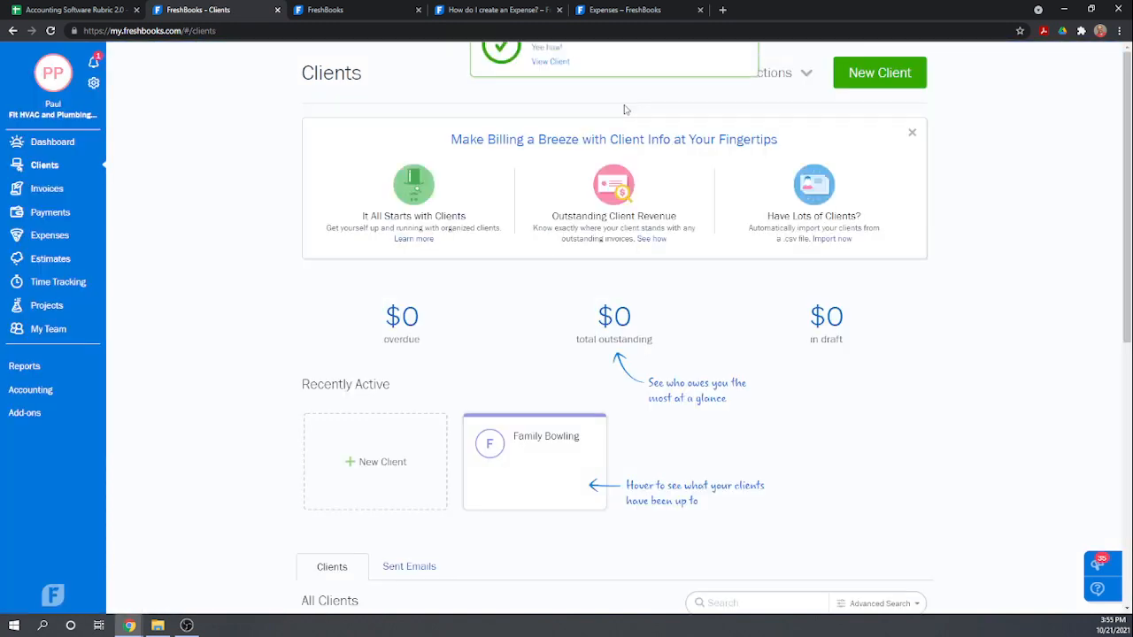
scroll(388, 364, down, 2)
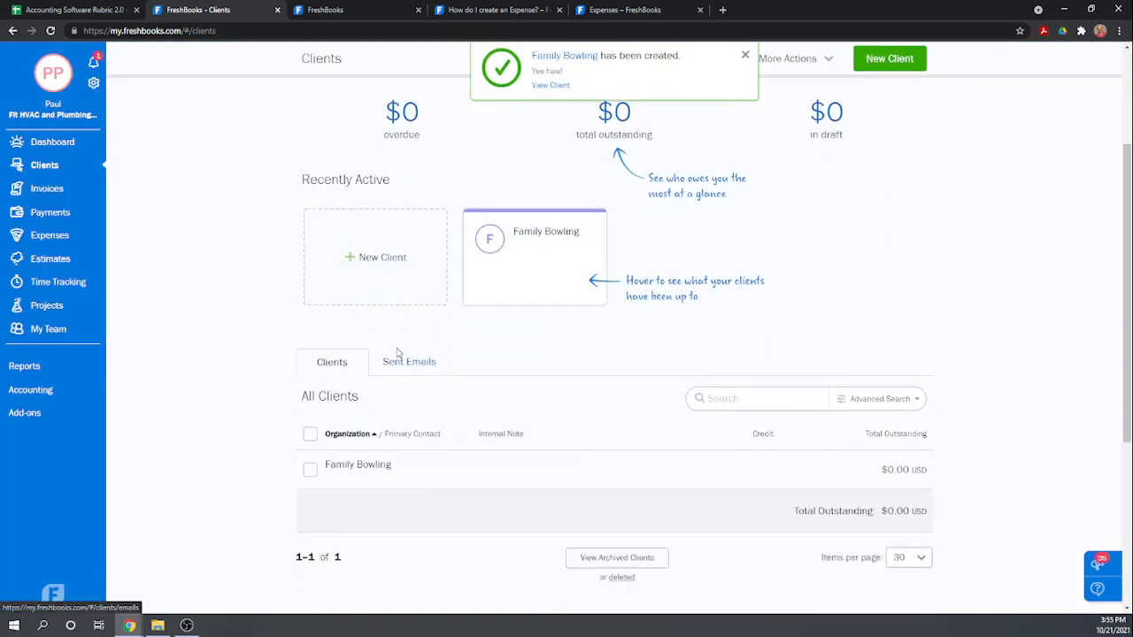
Start a new hourly project and assign Family Bowling as its client
click(48, 306)
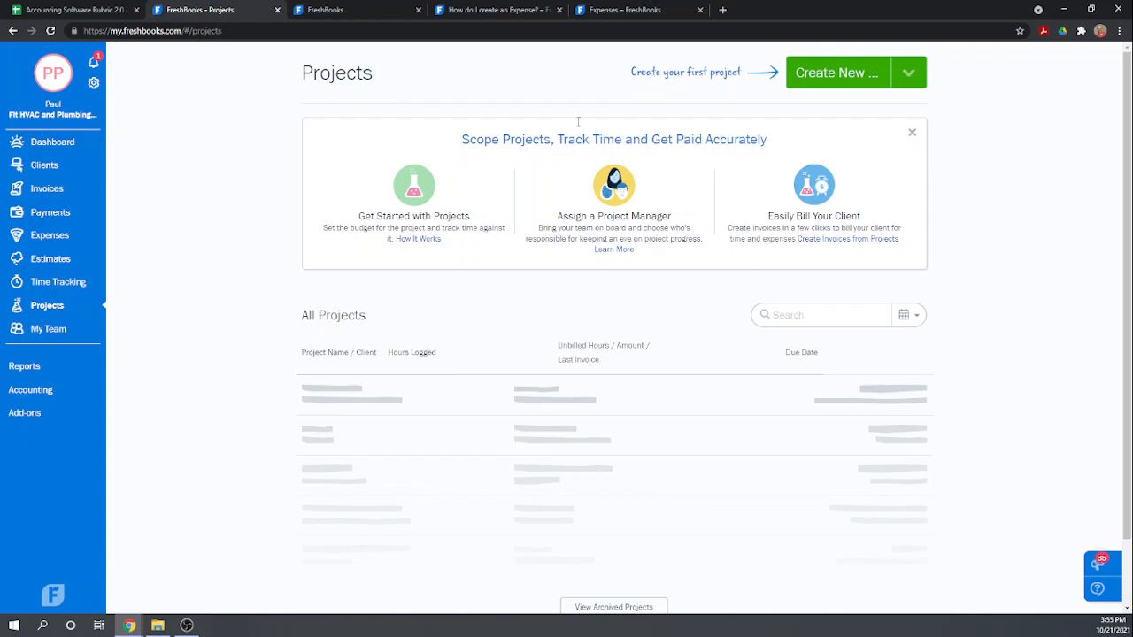
click(912, 73)
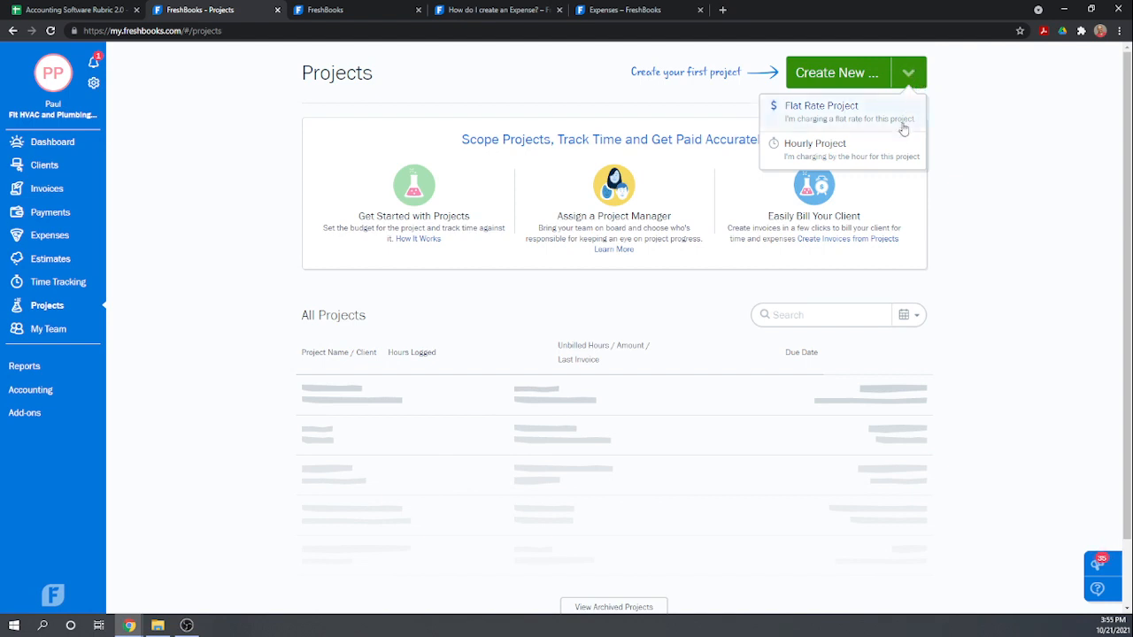
click(829, 155)
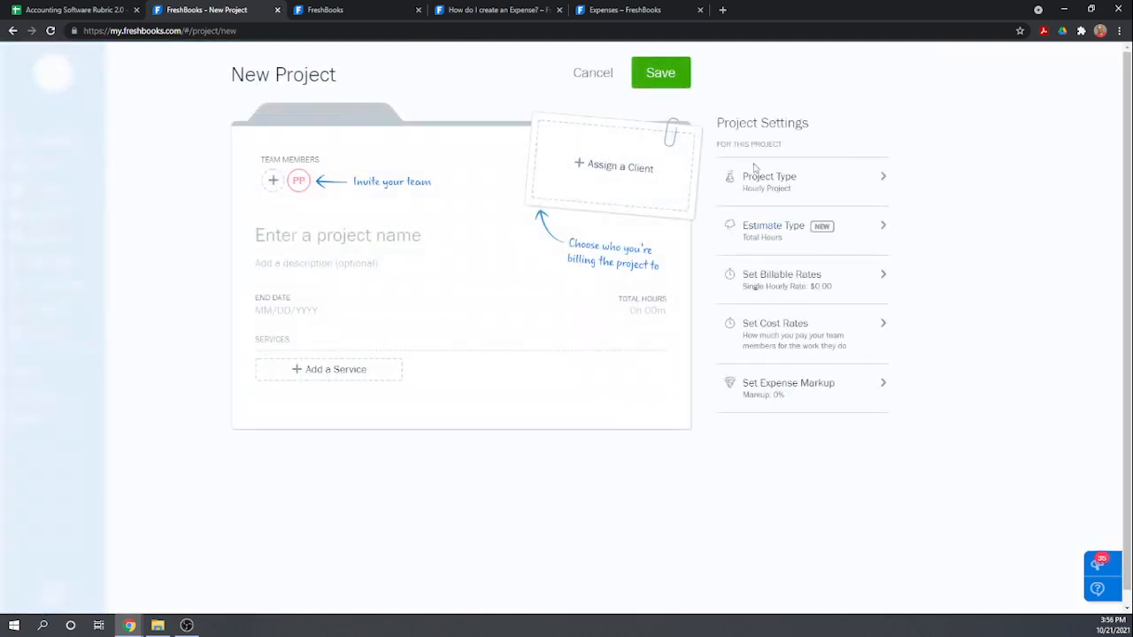
click(583, 176)
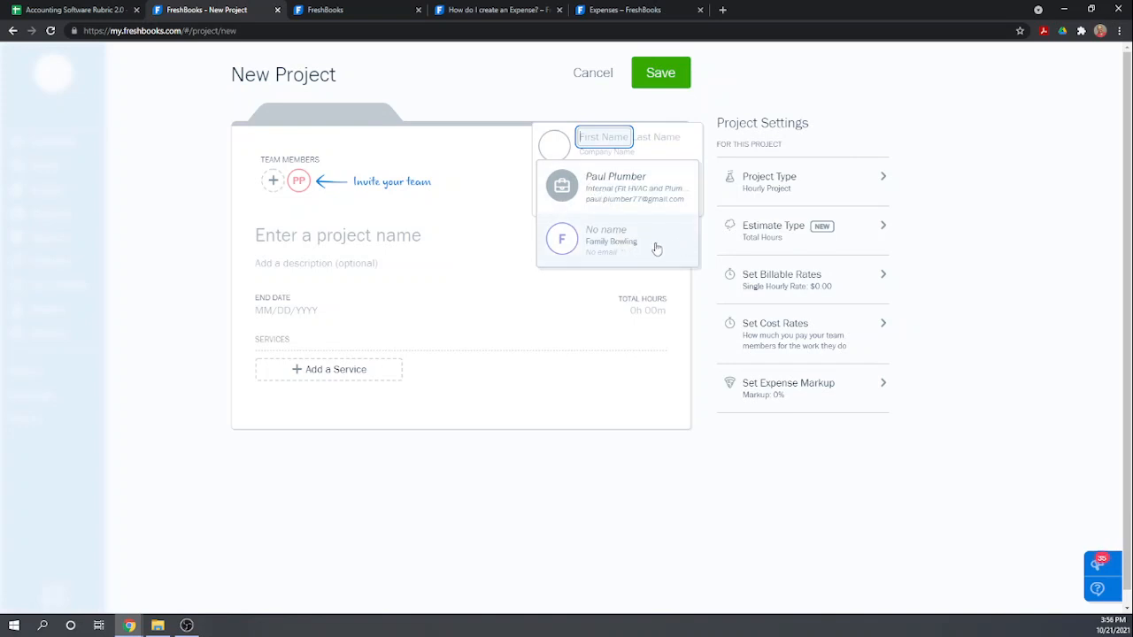
click(604, 245)
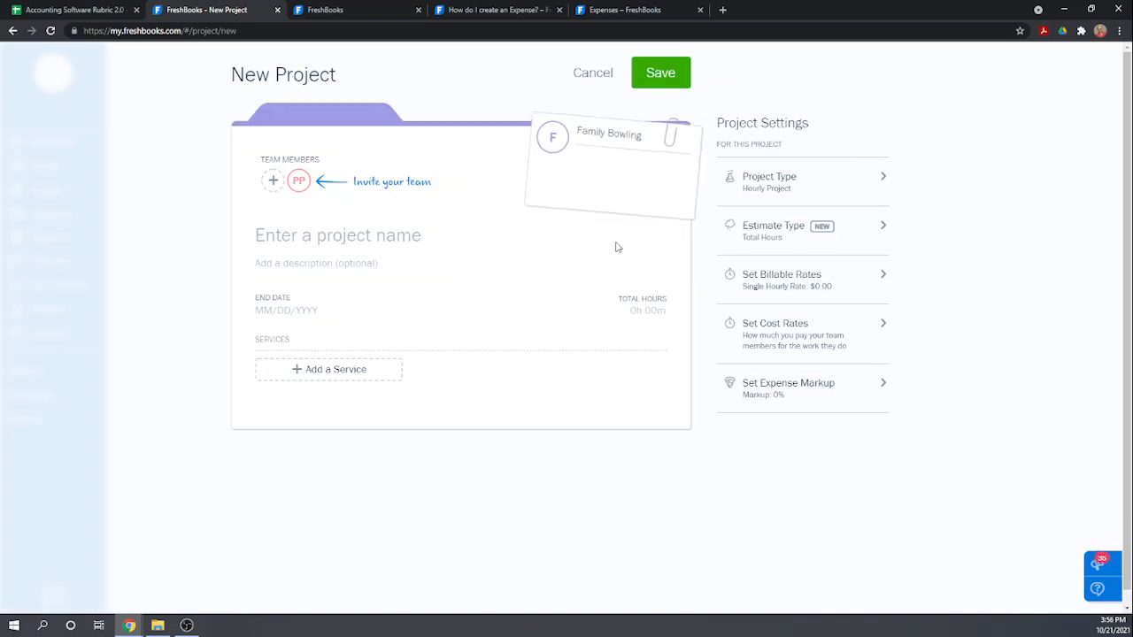
Name the project Bathroom Renovation and save it
click(385, 238)
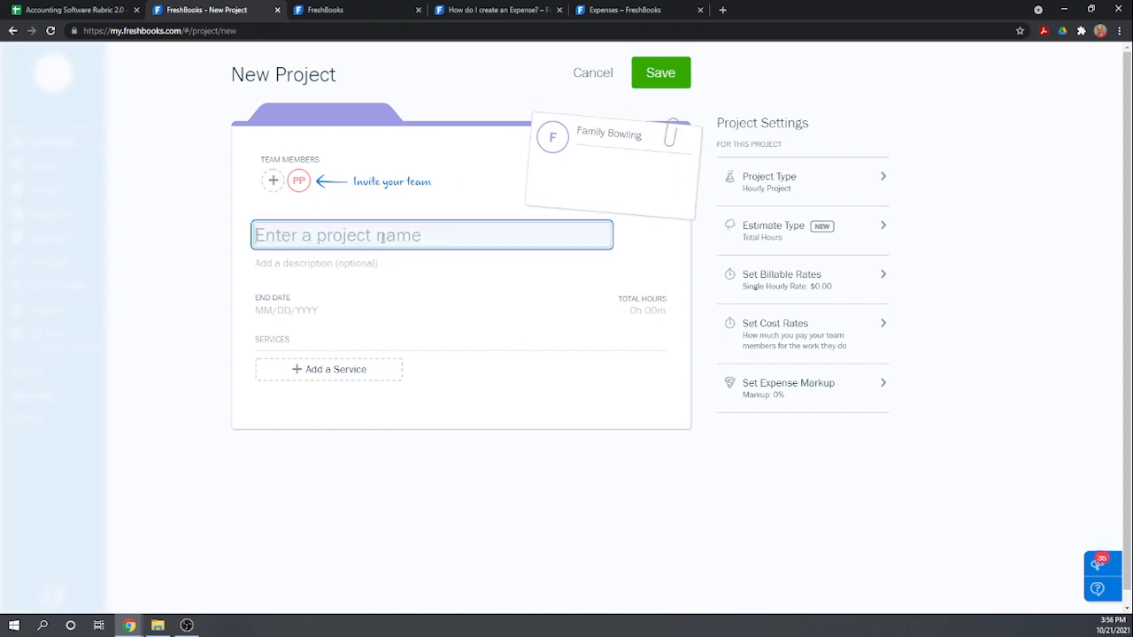
text(Bathroom )
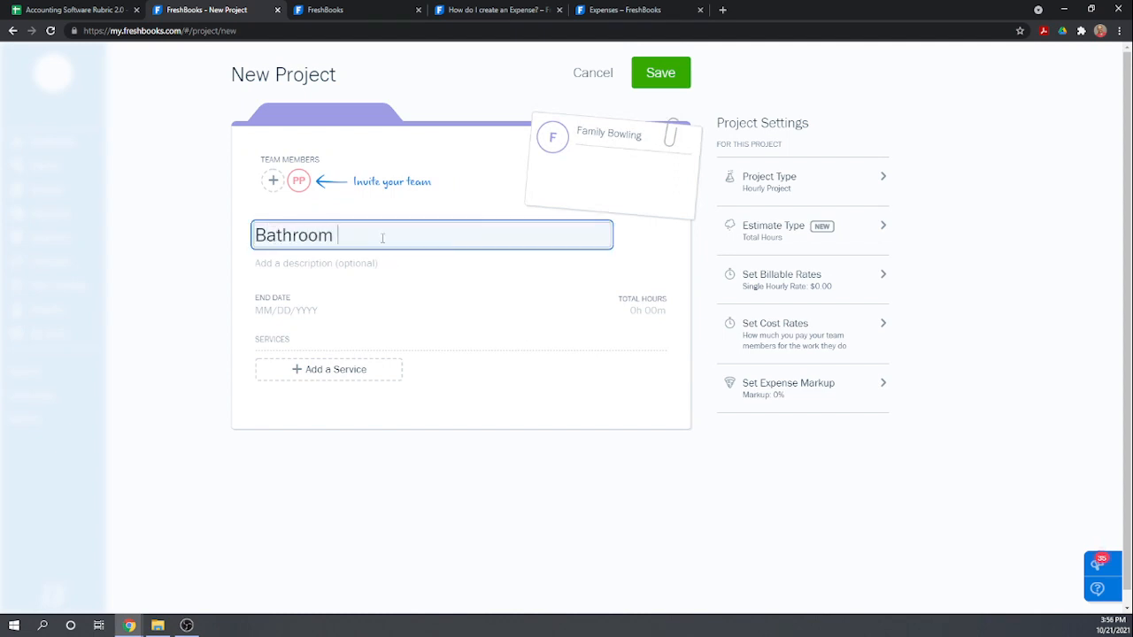
text(Renovation)
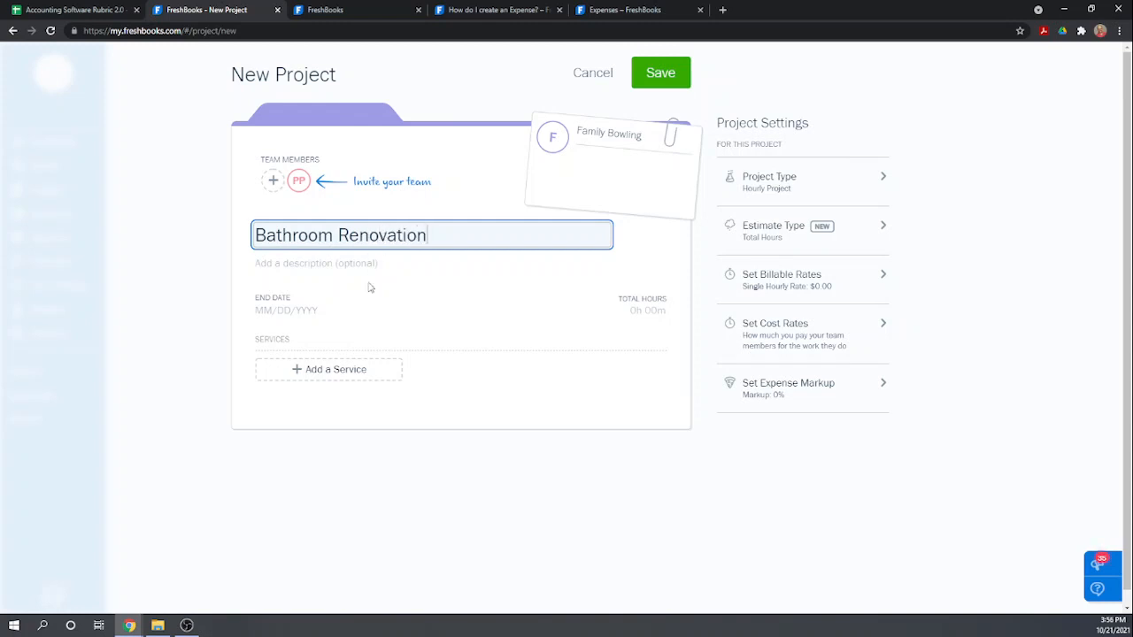
click(423, 322)
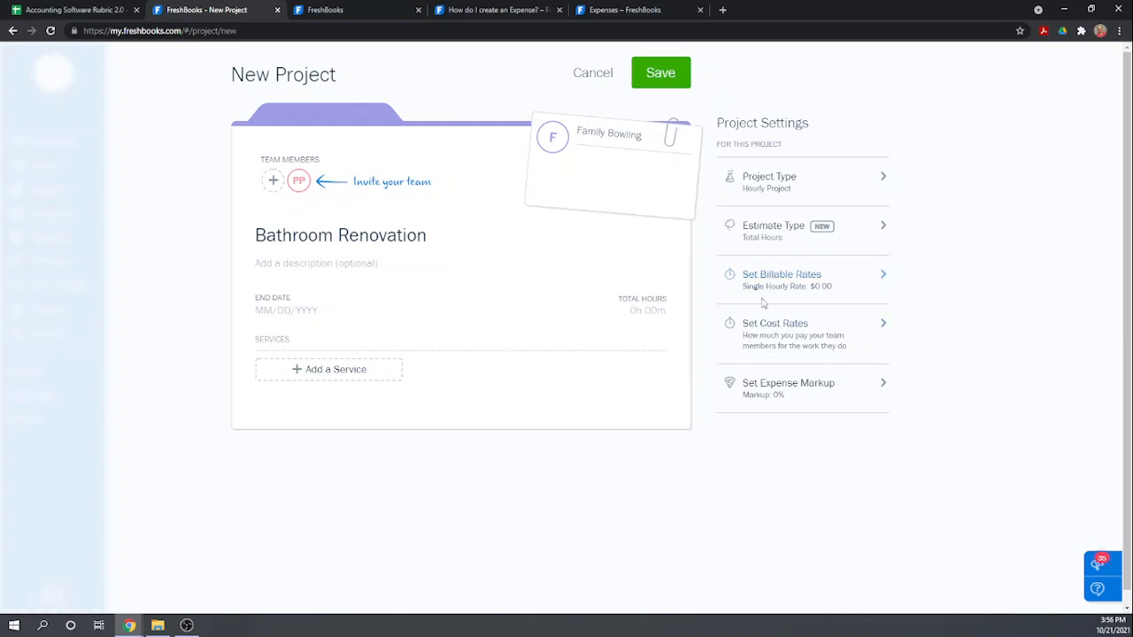
click(664, 78)
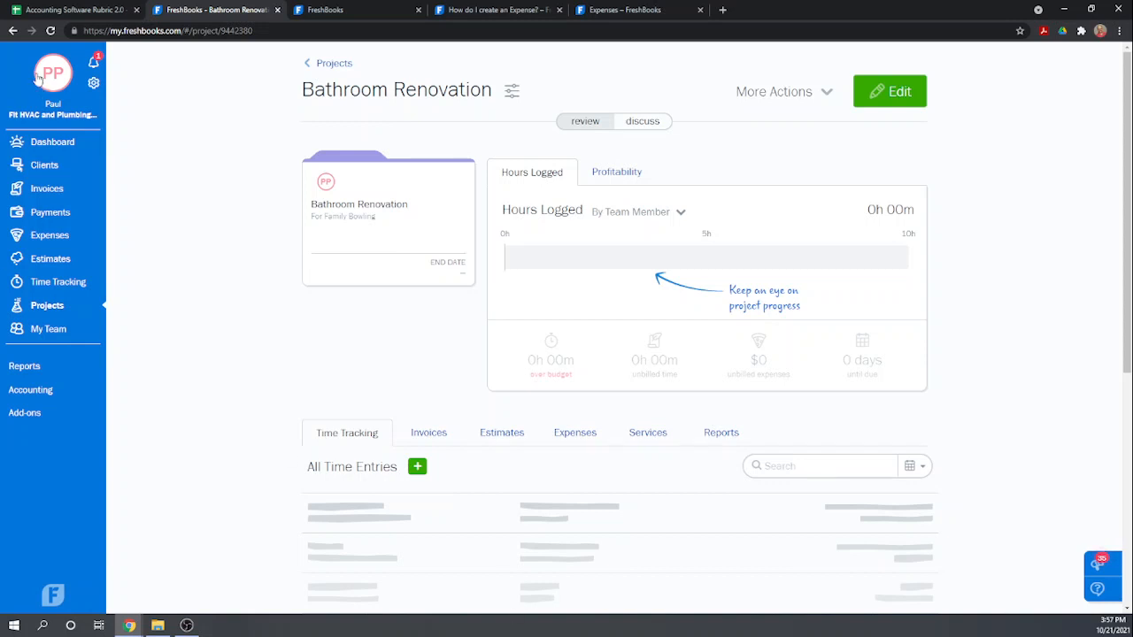
Start a new service under Items & Services with Contract Labor as both its name and description
click(94, 85)
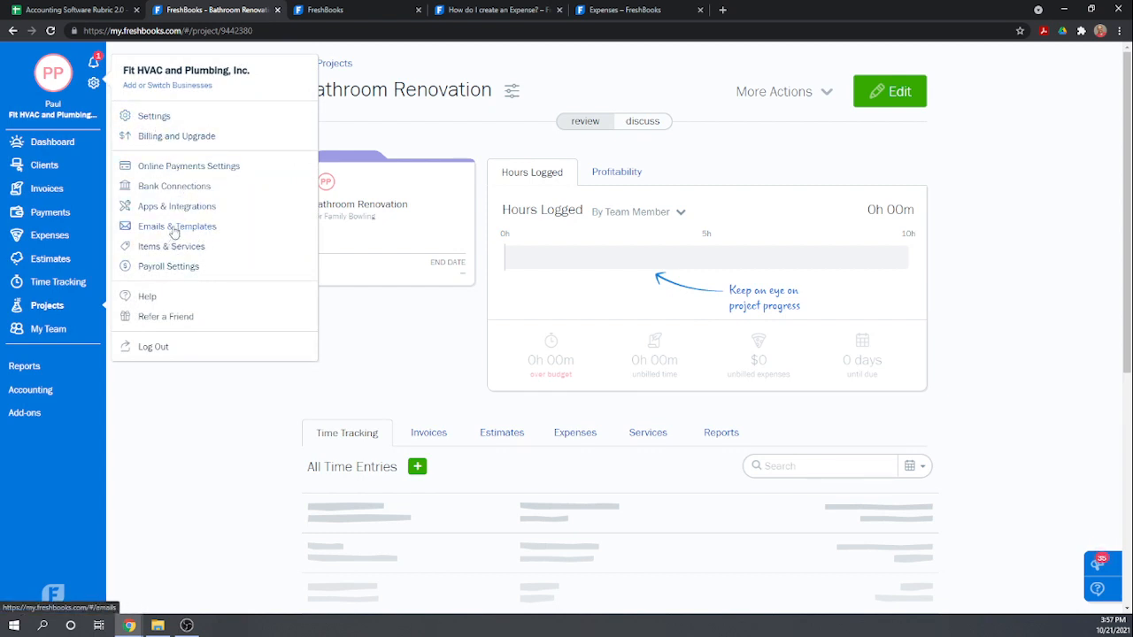
click(193, 248)
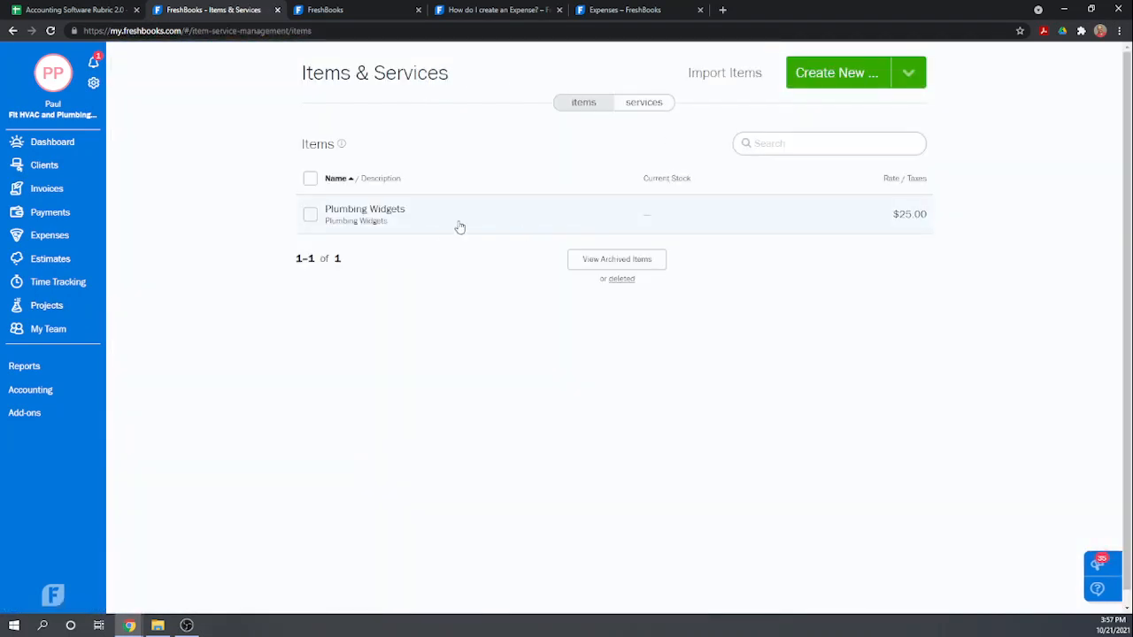
click(908, 77)
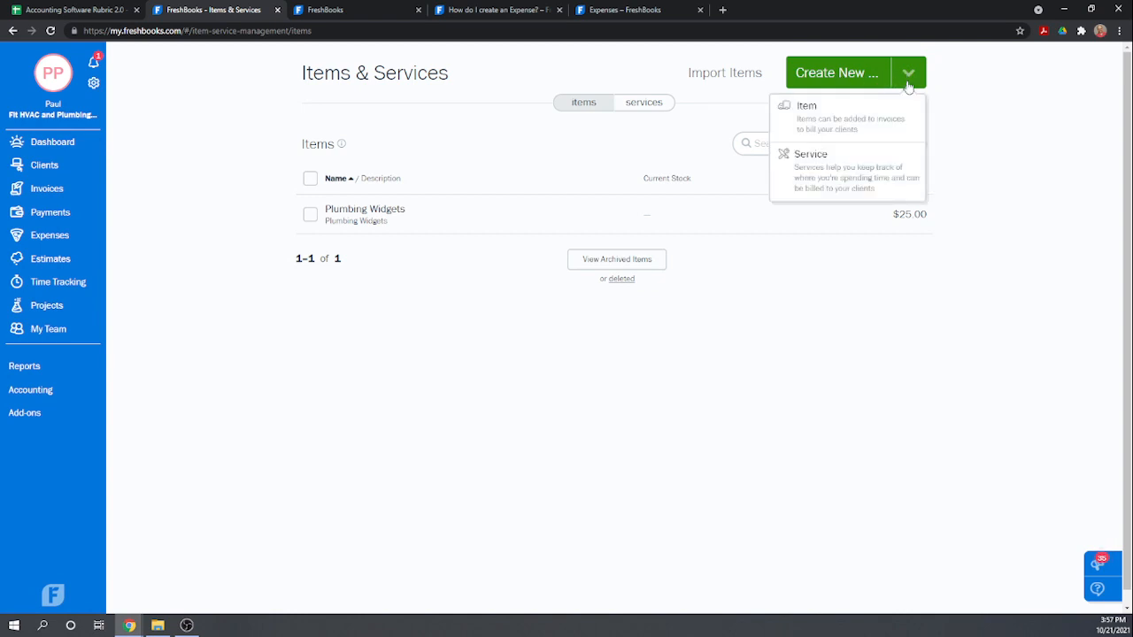
click(844, 186)
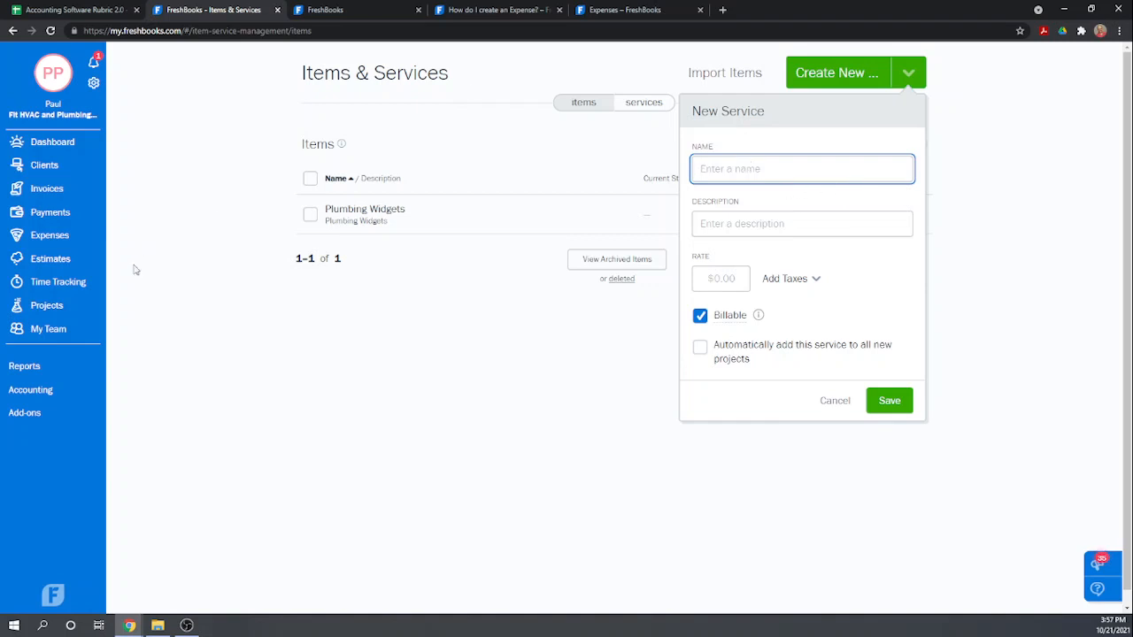
text(Contract Labor)
key(Tab)
text(Contra)
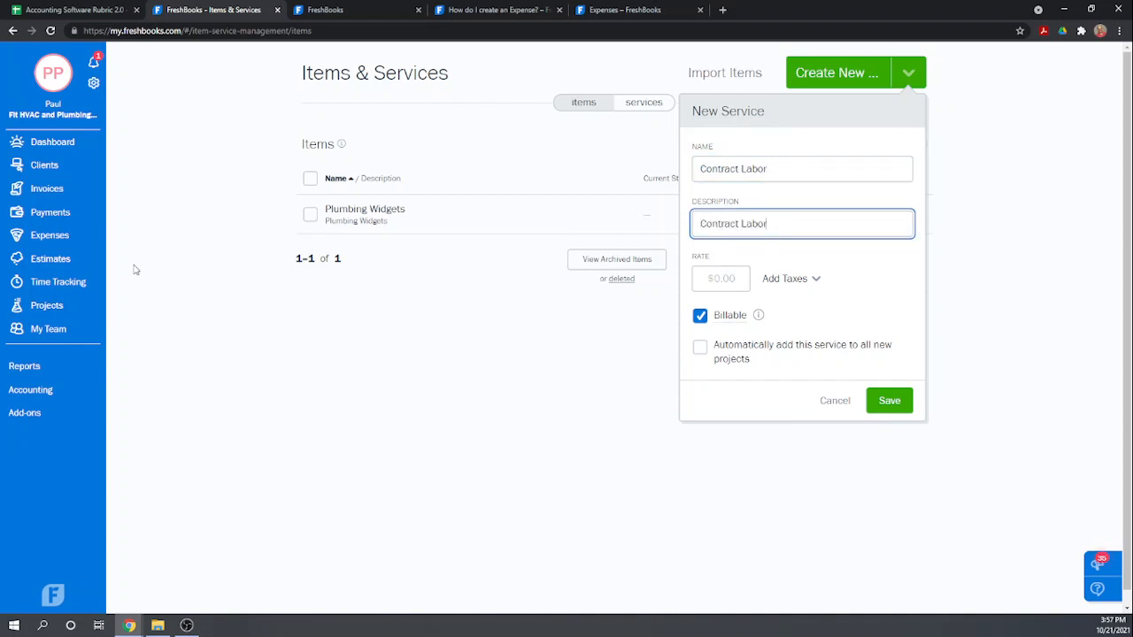
Set the service rate to $80.00, have it added automatically to all new projects, and save it
key(Tab)
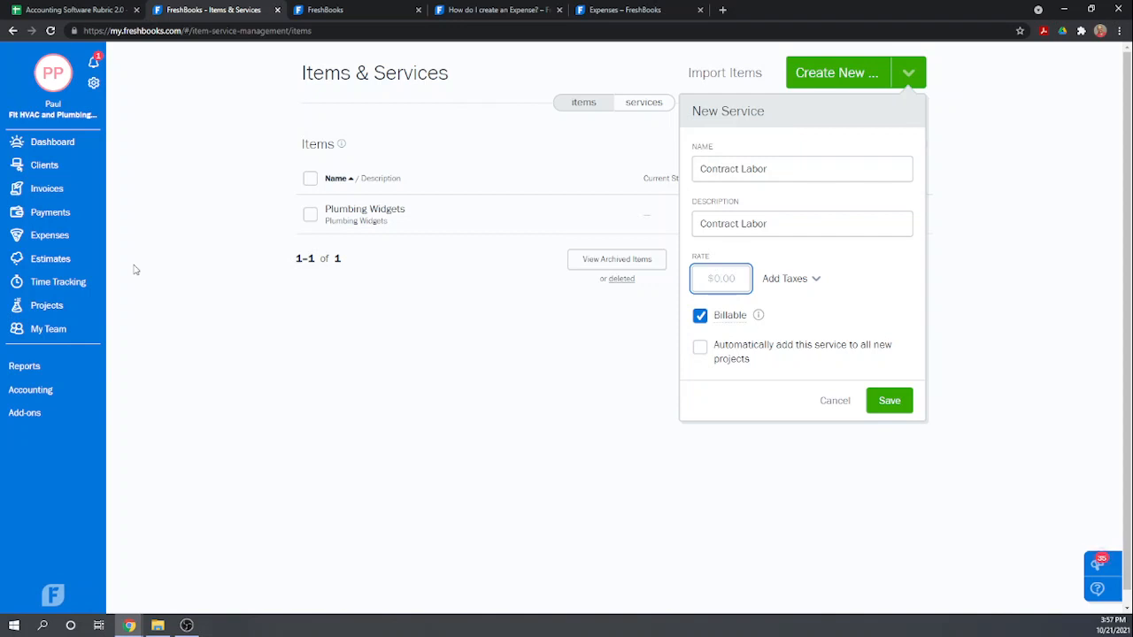
text(80)
key(Tab)
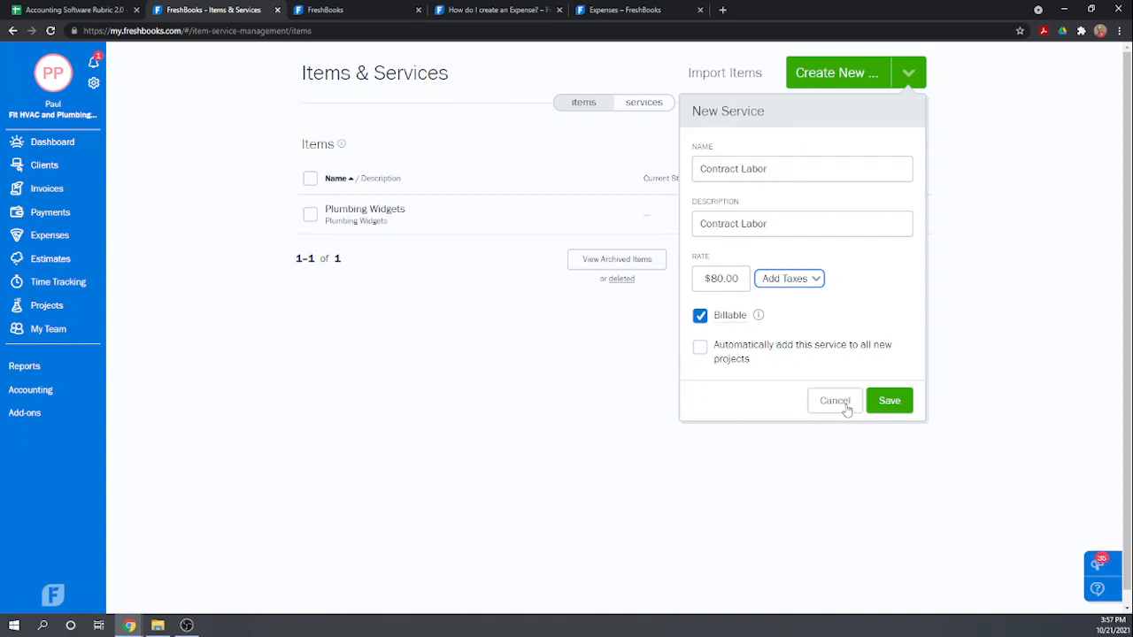
click(701, 347)
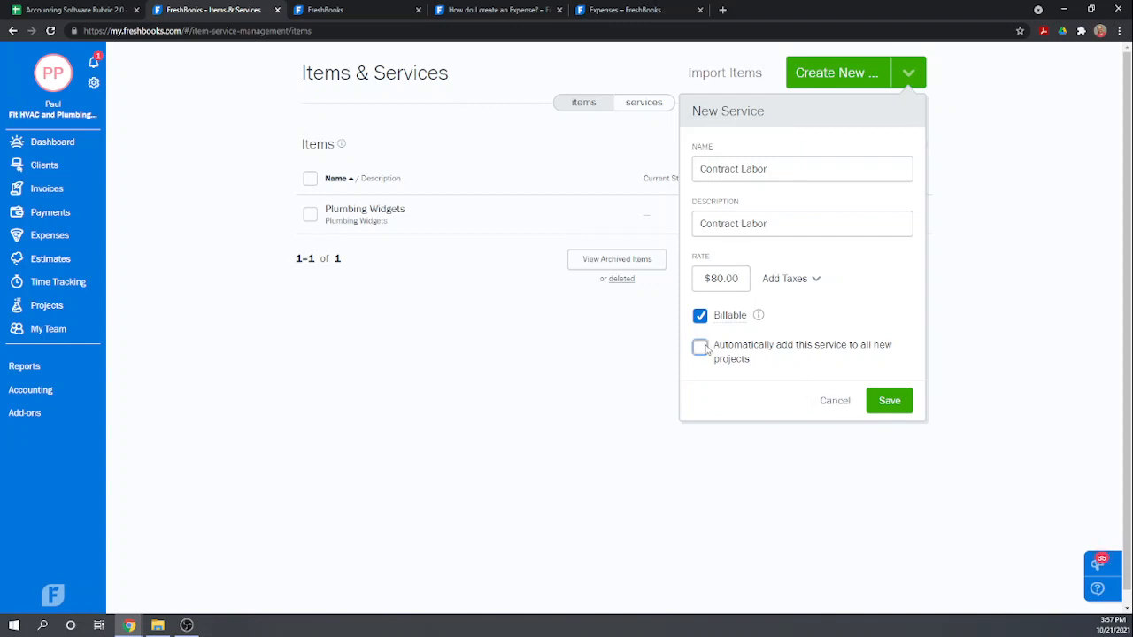
click(894, 401)
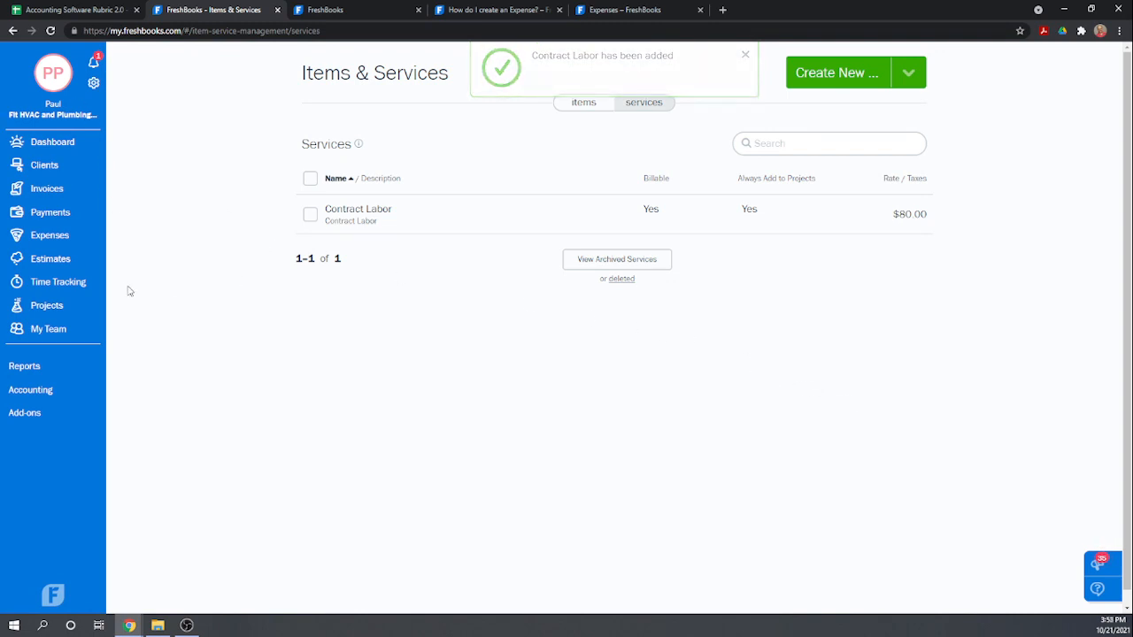
Examine the Time Tracking page's daily entries area and its choice of team member for logged hours
click(59, 282)
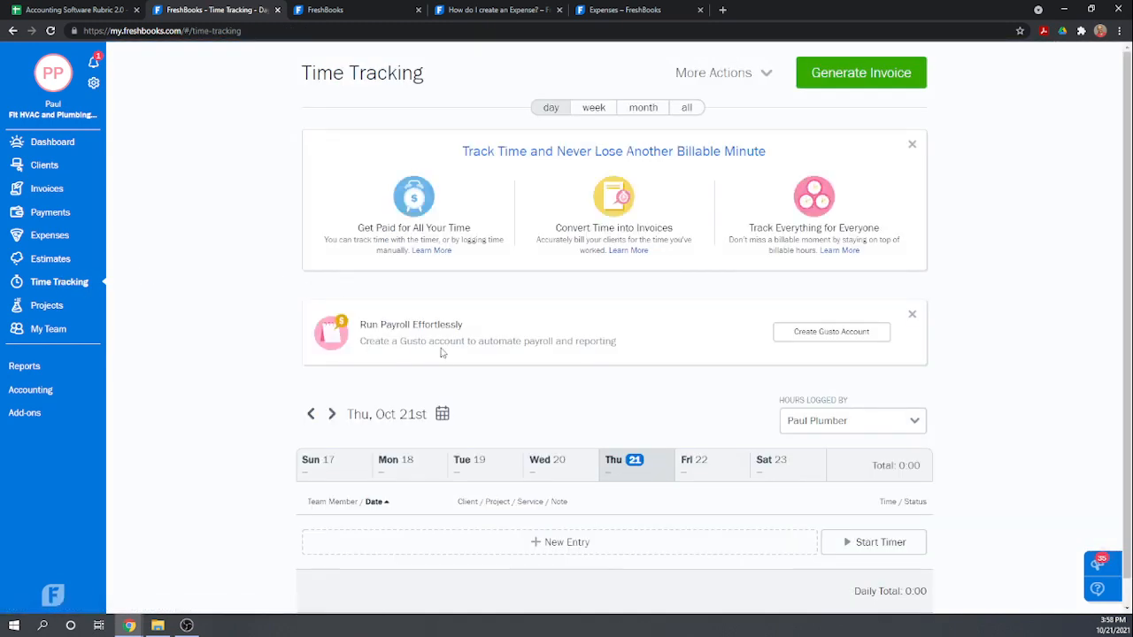
scroll(471, 363, down, 1)
scroll(471, 362, down, 1)
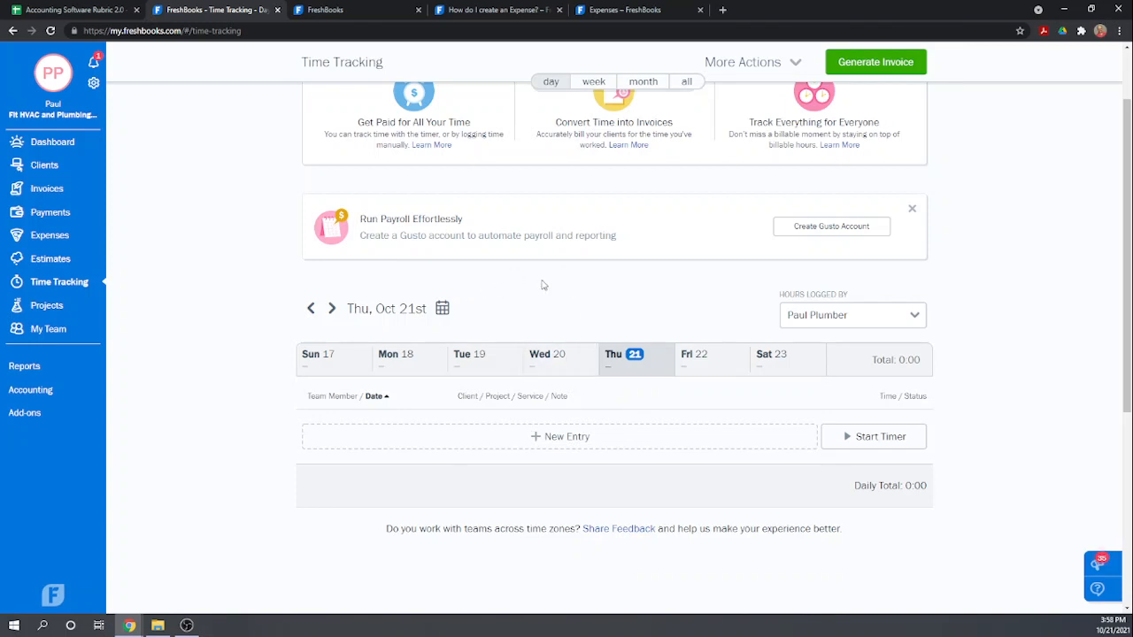
scroll(634, 393, down, 1)
scroll(634, 393, down, 1)
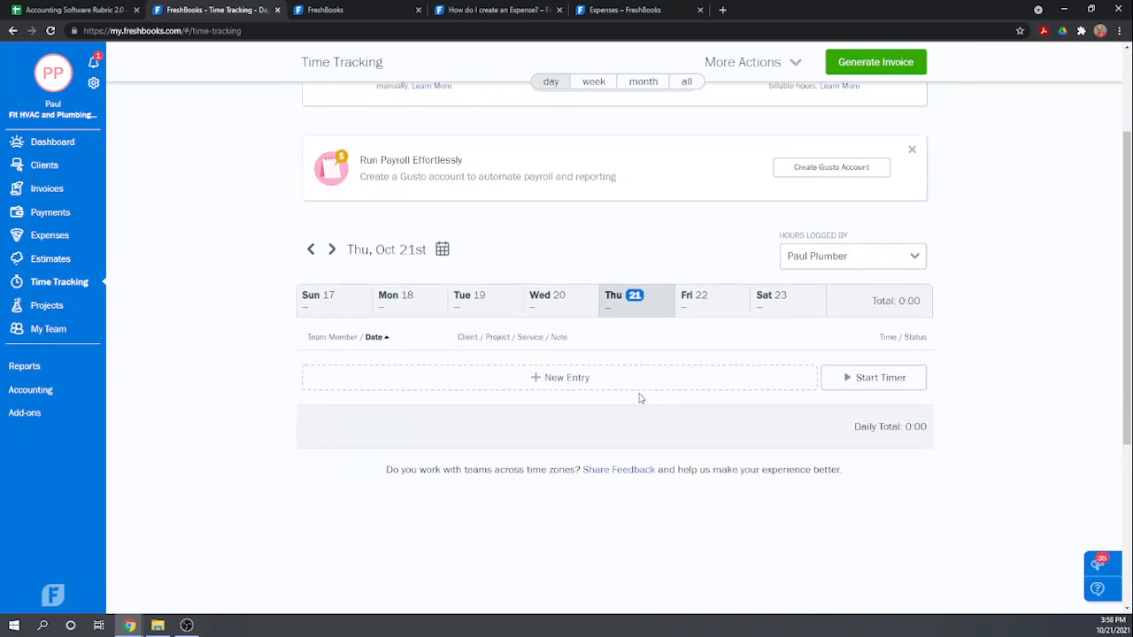
click(917, 260)
click(949, 244)
Start a new expense and assign it to the Contractors category
click(57, 215)
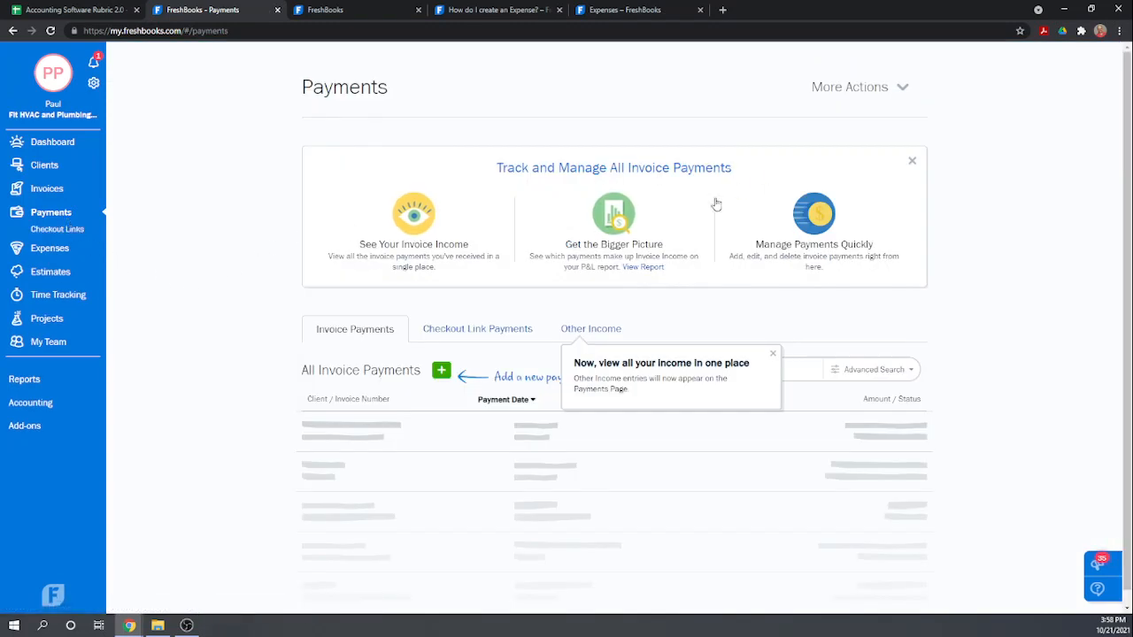
click(49, 250)
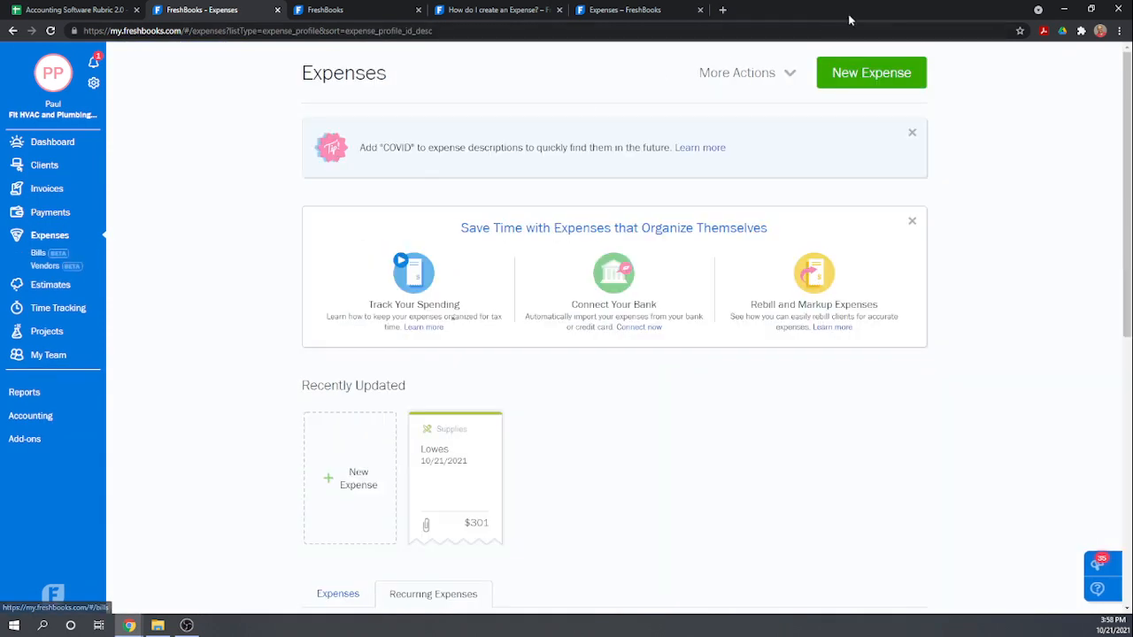
click(876, 78)
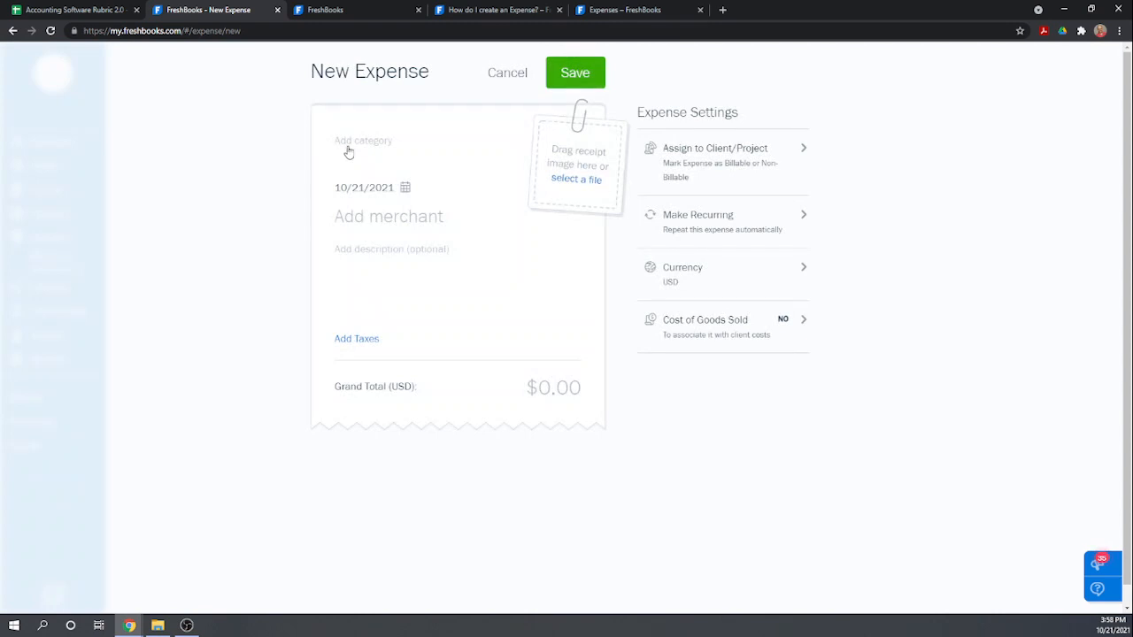
click(357, 143)
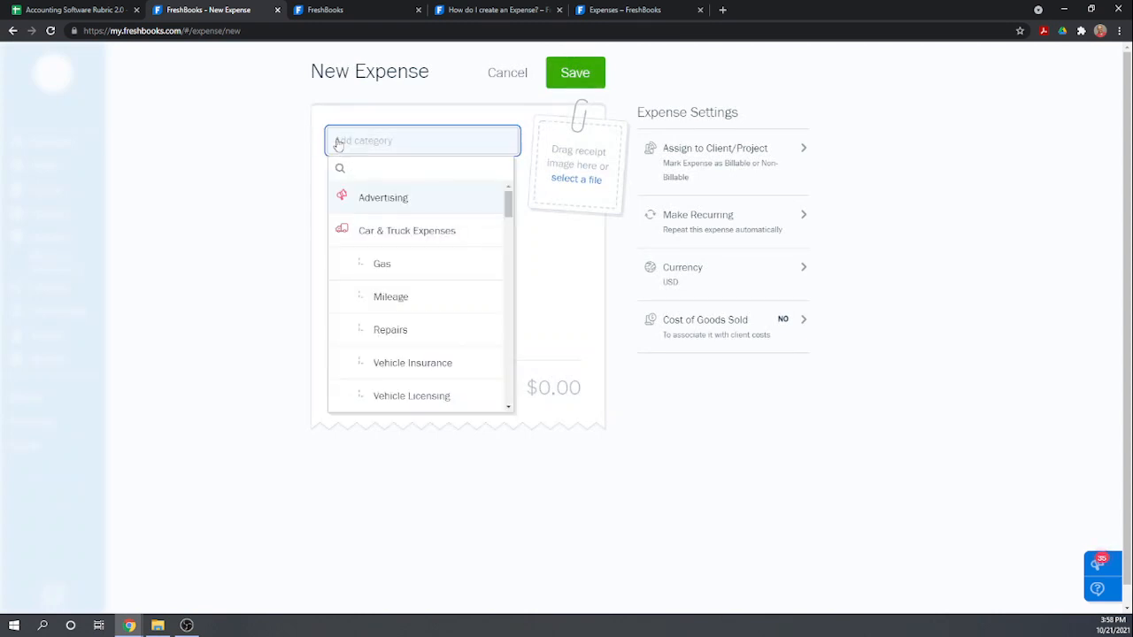
text(contr)
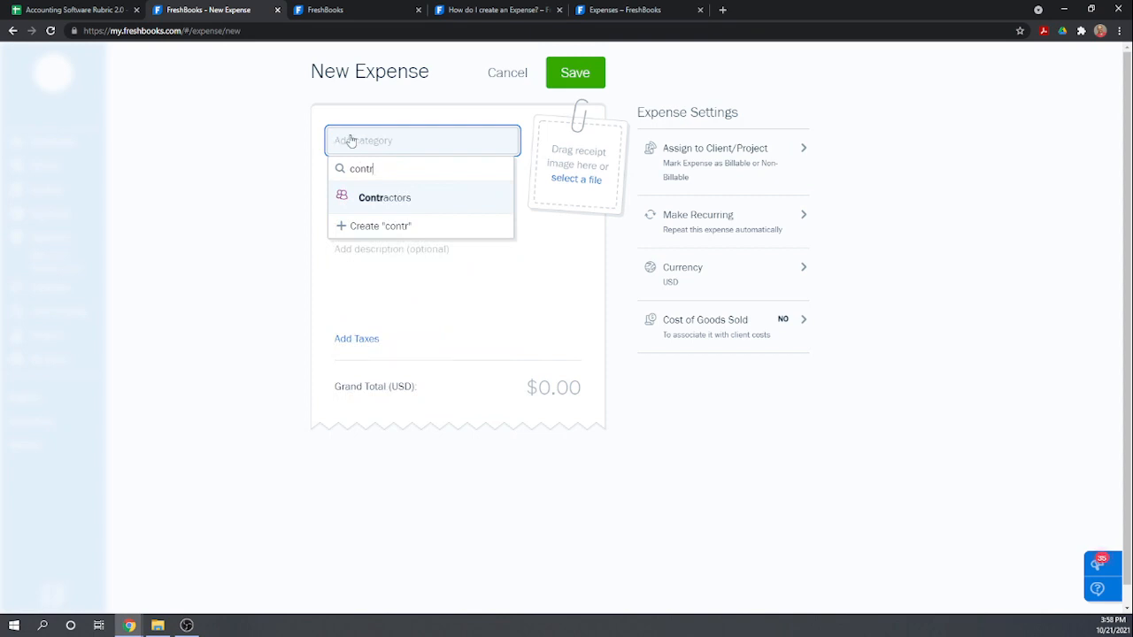
click(399, 200)
Enter the contractor's full name as a new merchant and set the expense's grand total to $1,200.00
click(392, 229)
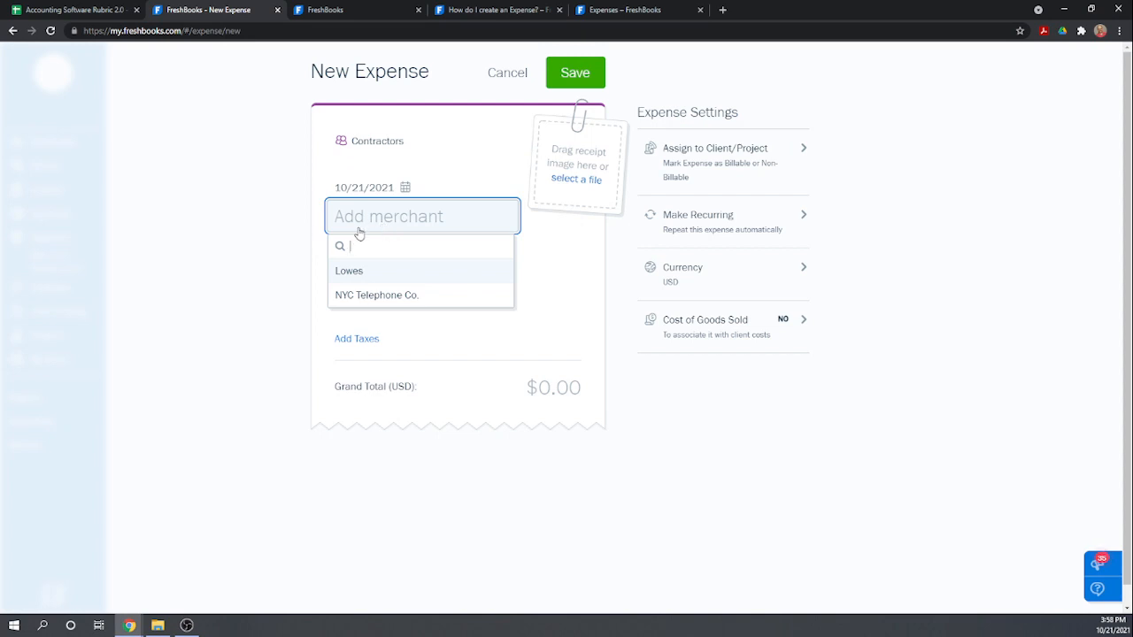
text(Ha)
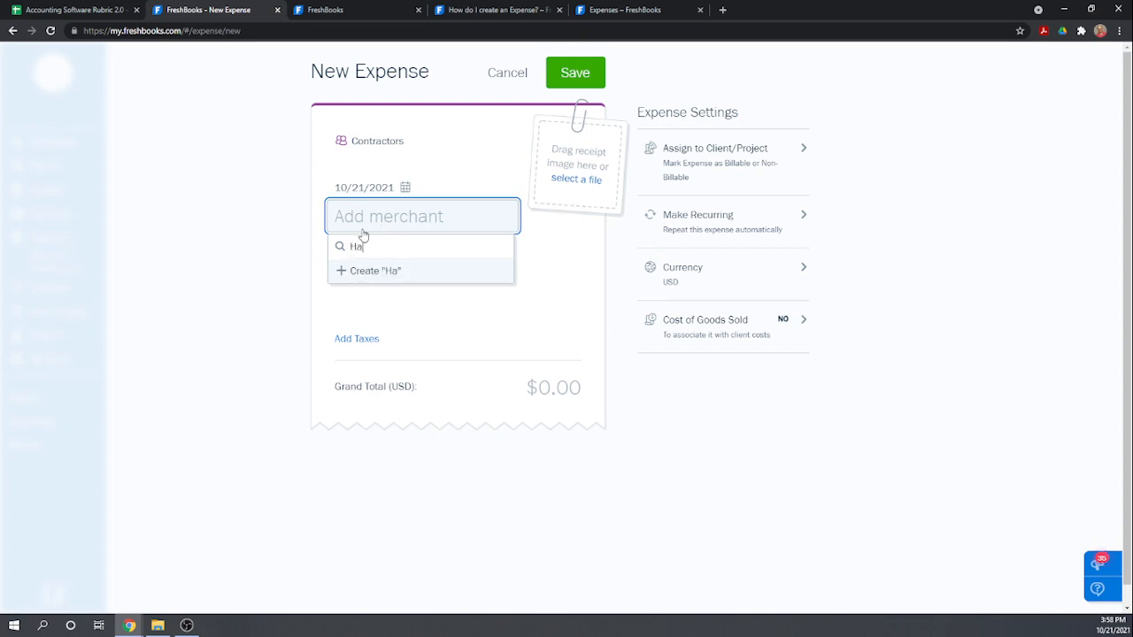
text(nk Independent)
click(404, 275)
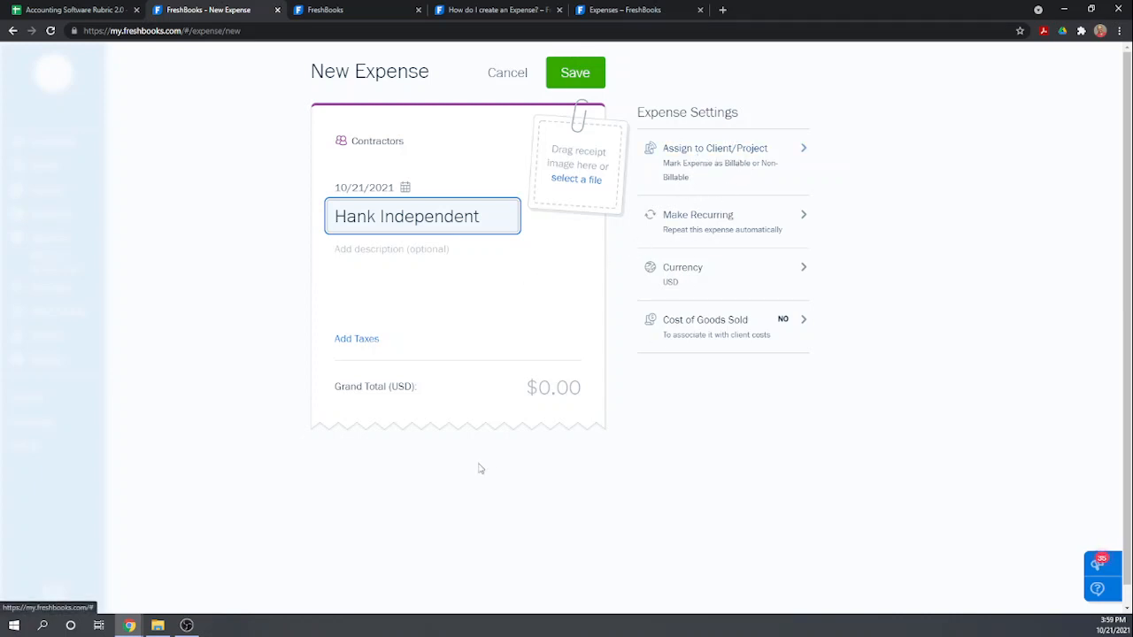
click(532, 388)
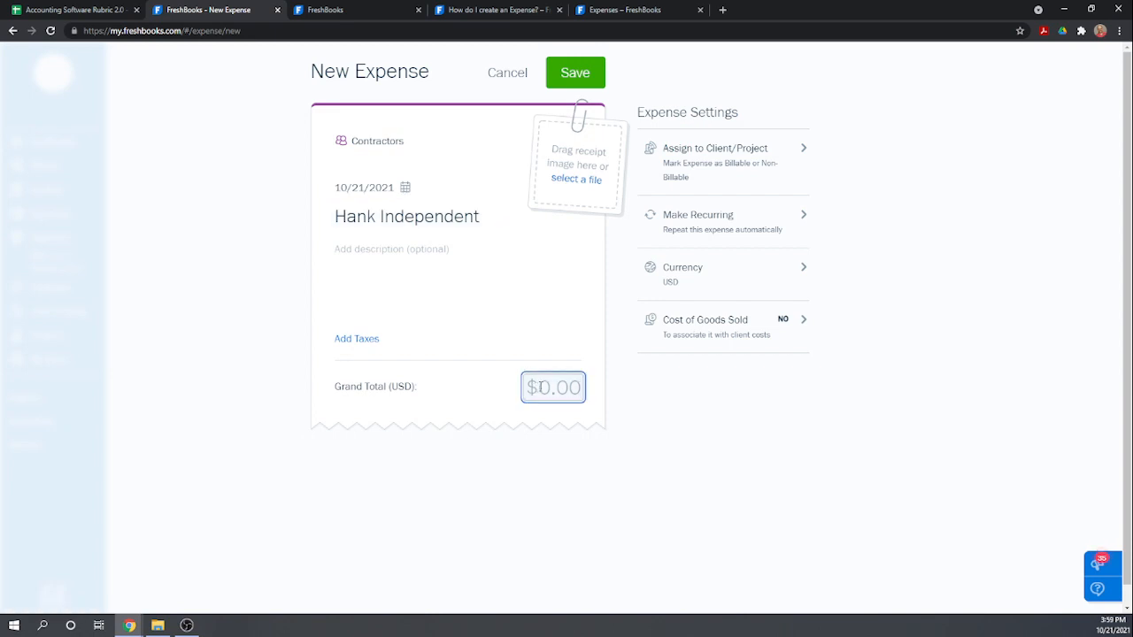
text(120)
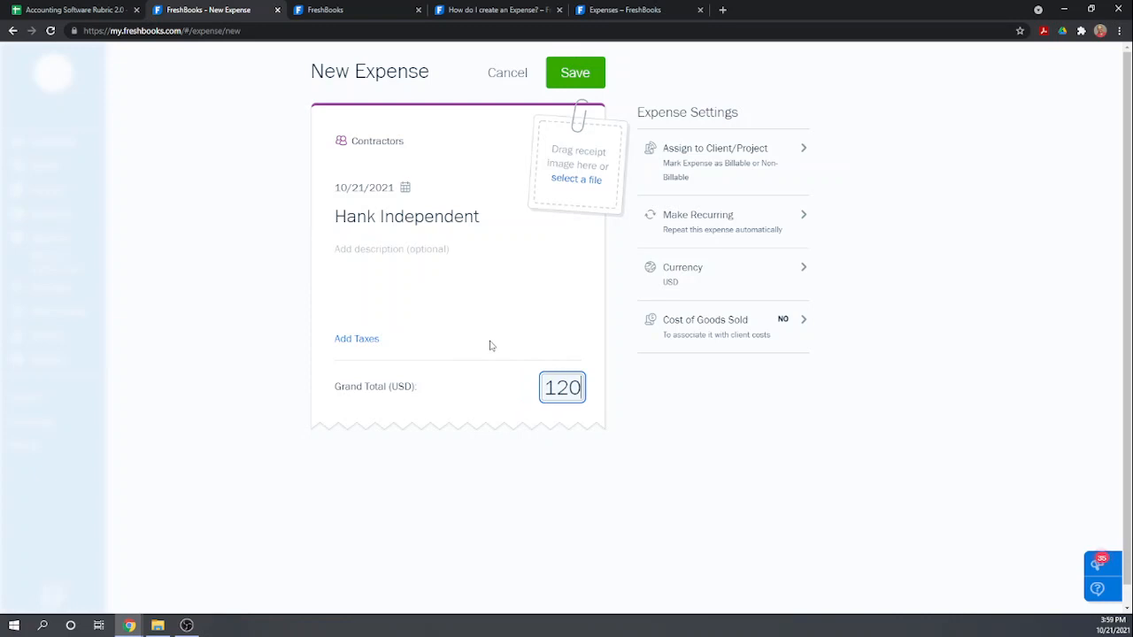
text(0)
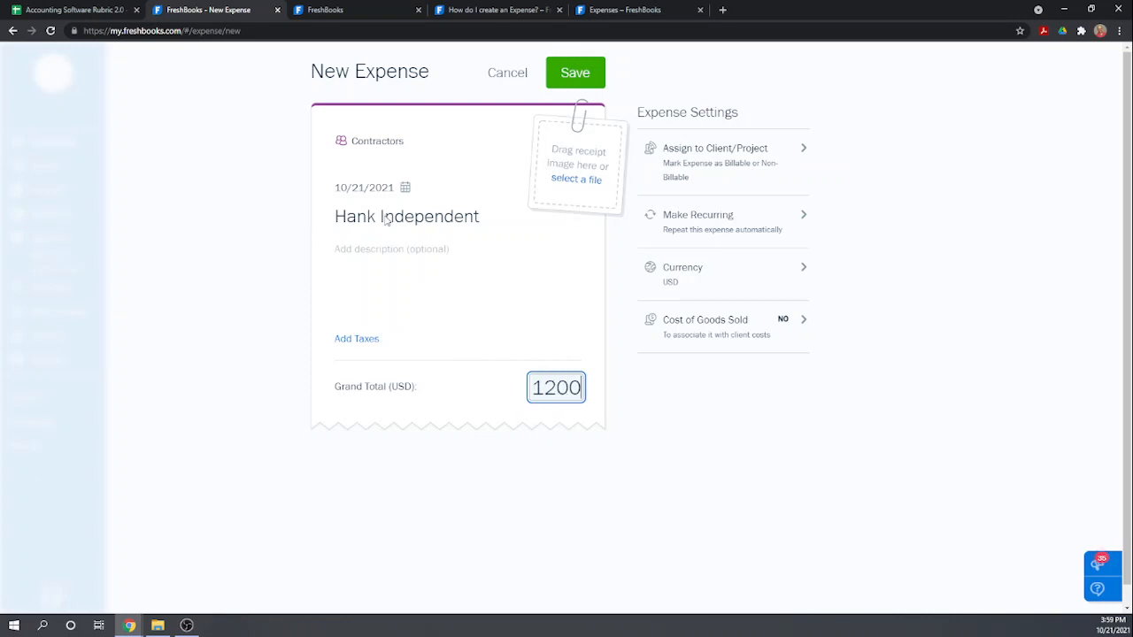
Assign the expense to the Bathroom Renovation project as billable and enable a markup on it
click(726, 150)
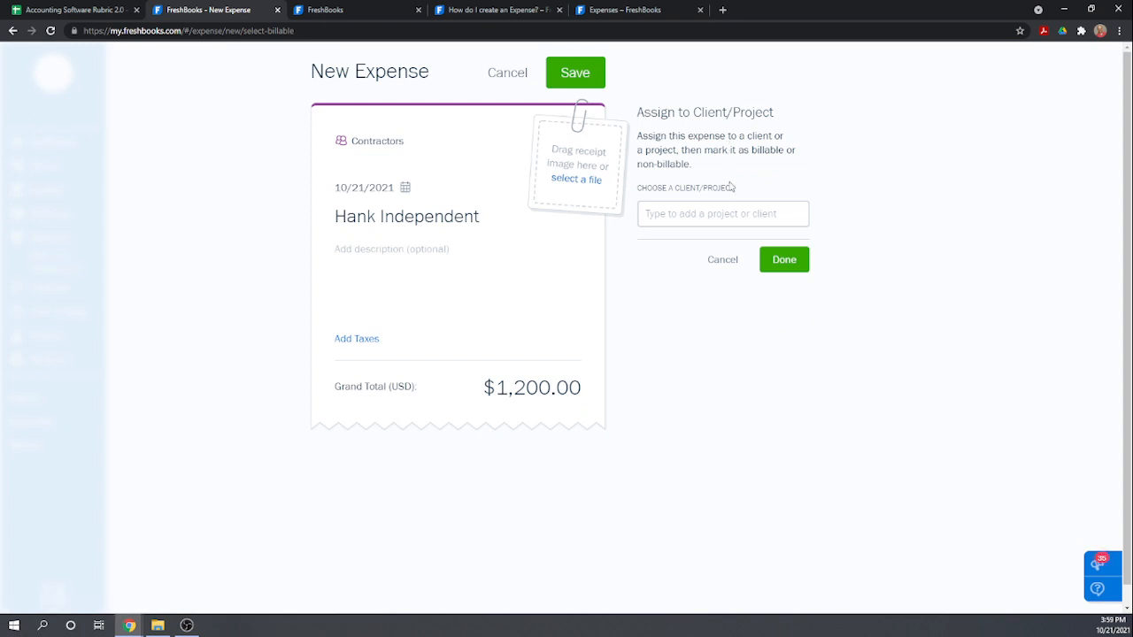
click(749, 215)
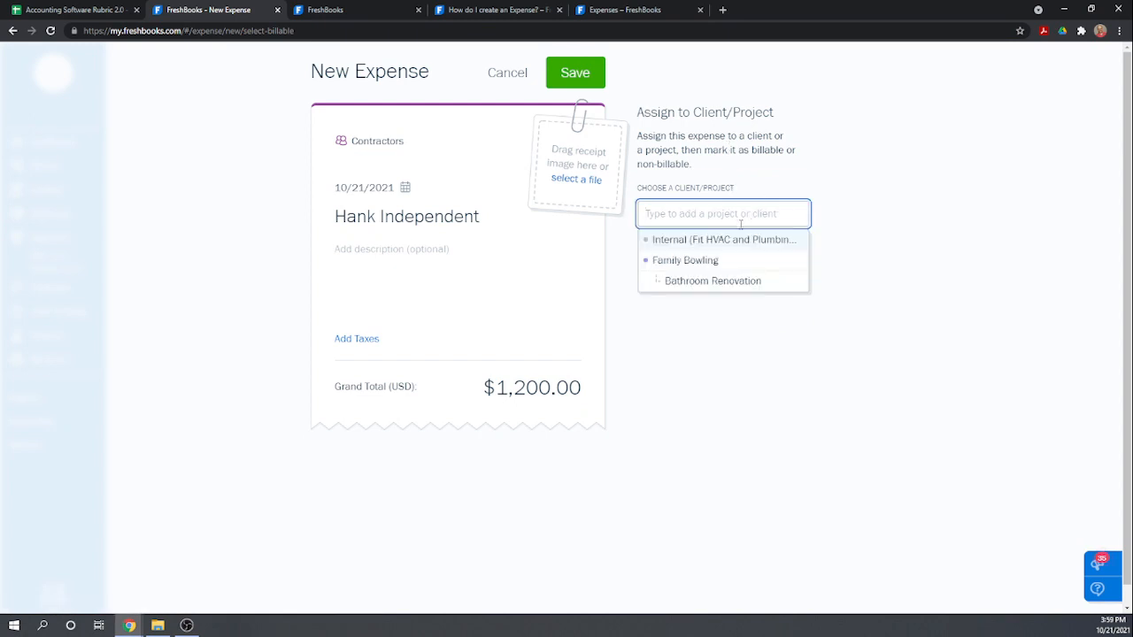
click(718, 283)
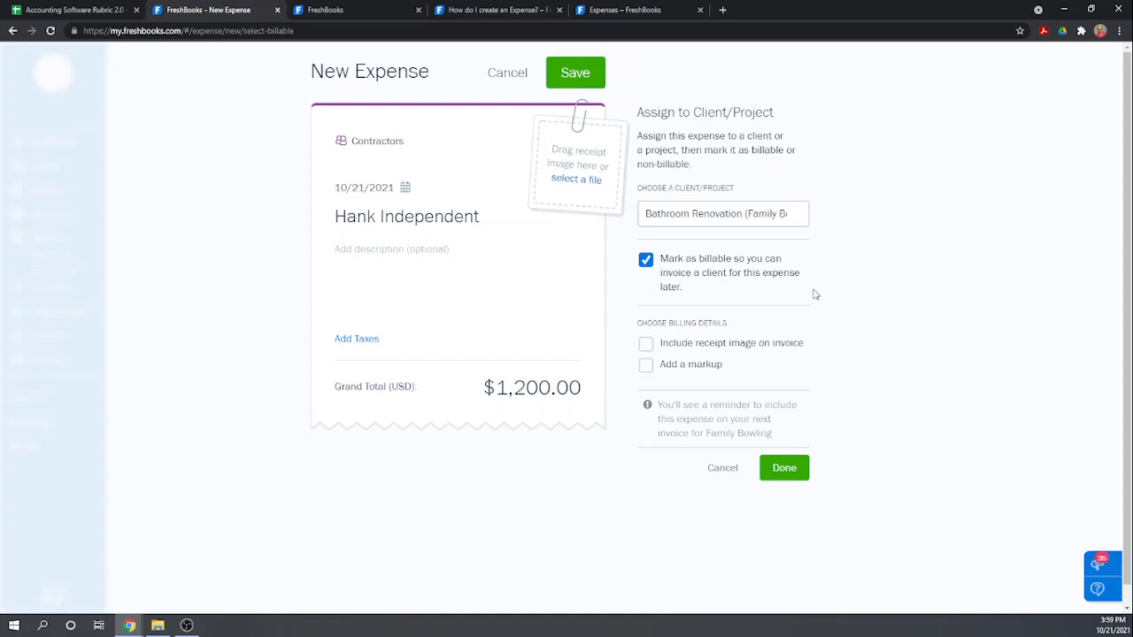
scroll(815, 296, down, 1)
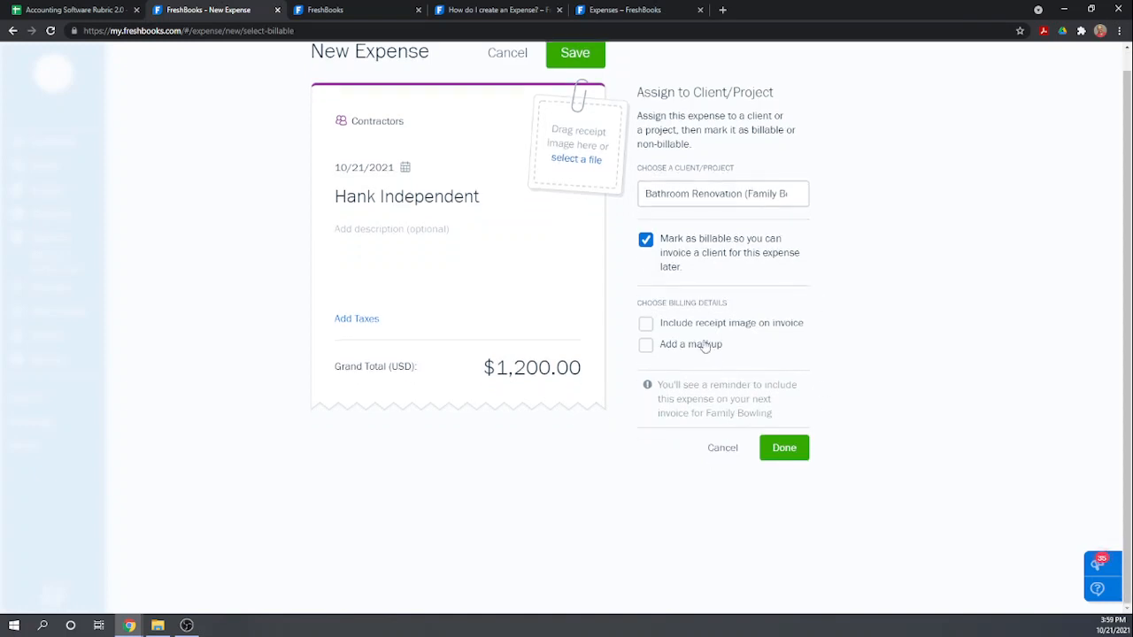
click(647, 348)
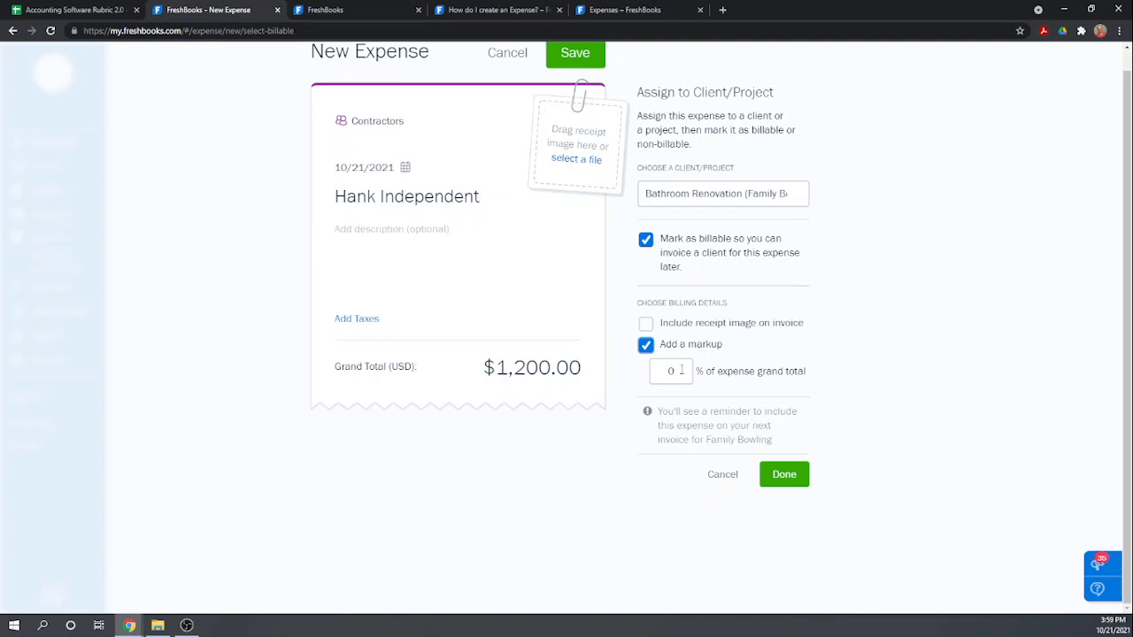
click(669, 371)
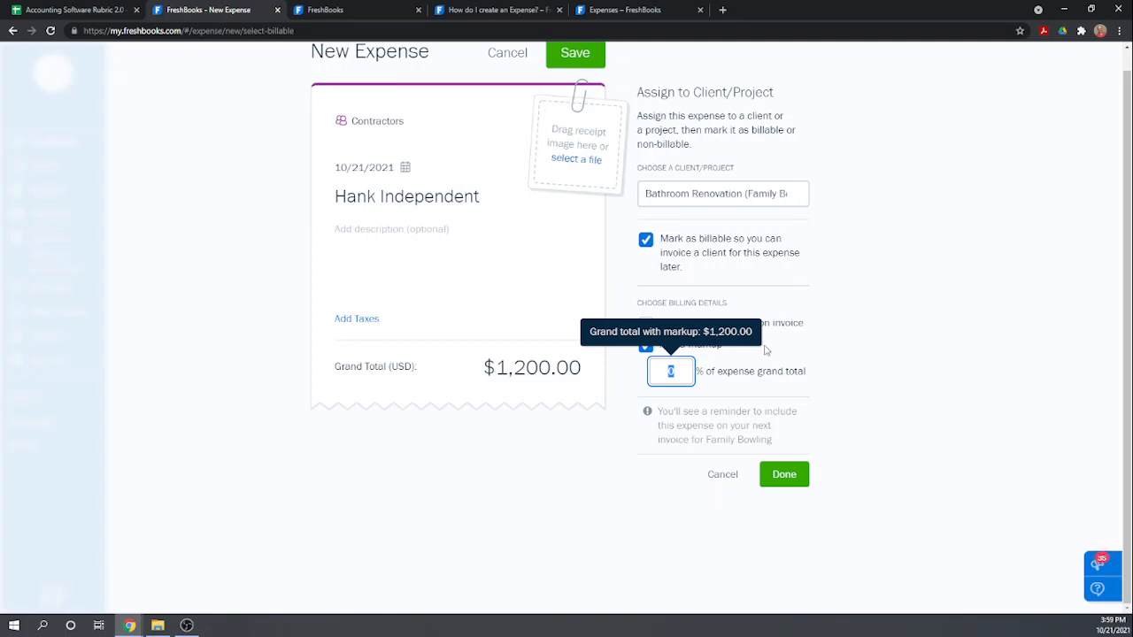
Try markup percentages such as 250, 225, 200, 175 and 170 to compare the marked-up totals
text(300)
key(BackSpace)
key(BackSpace)
text(250)
key(BackSpace)
key(BackSpace)
key(BackSpace)
text(225)
key(BackSpace)
key(BackSpace)
key(BackSpace)
text(200)
key(BackSpace)
key(BackSpace)
key(BackSpace)
text(175)
key(BackSpace)
key(BackSpace)
key(BackSpace)
text(170)
key(BackSpace)
text(1)
key(BackSpace)
key(BackSpace)
text(69)
key(BackSpace)
text(1)
Set the markup to 160% of the expense grand total and save the expense
key(BackSpace)
key(BackSpace)
key(BackSpace)
text(160)
click(785, 476)
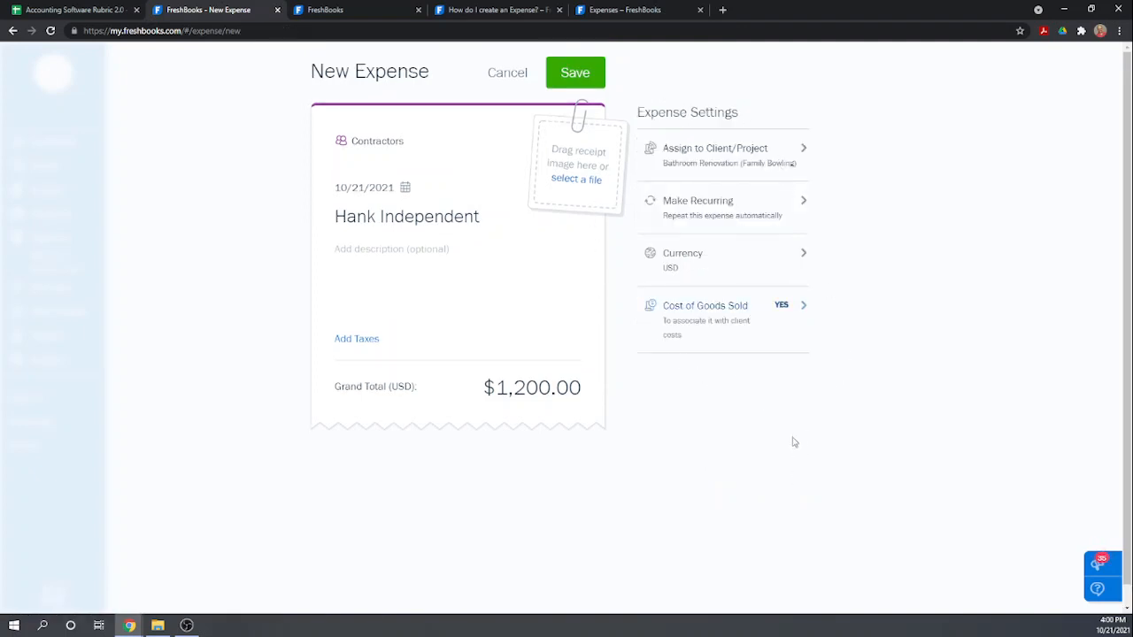
click(576, 76)
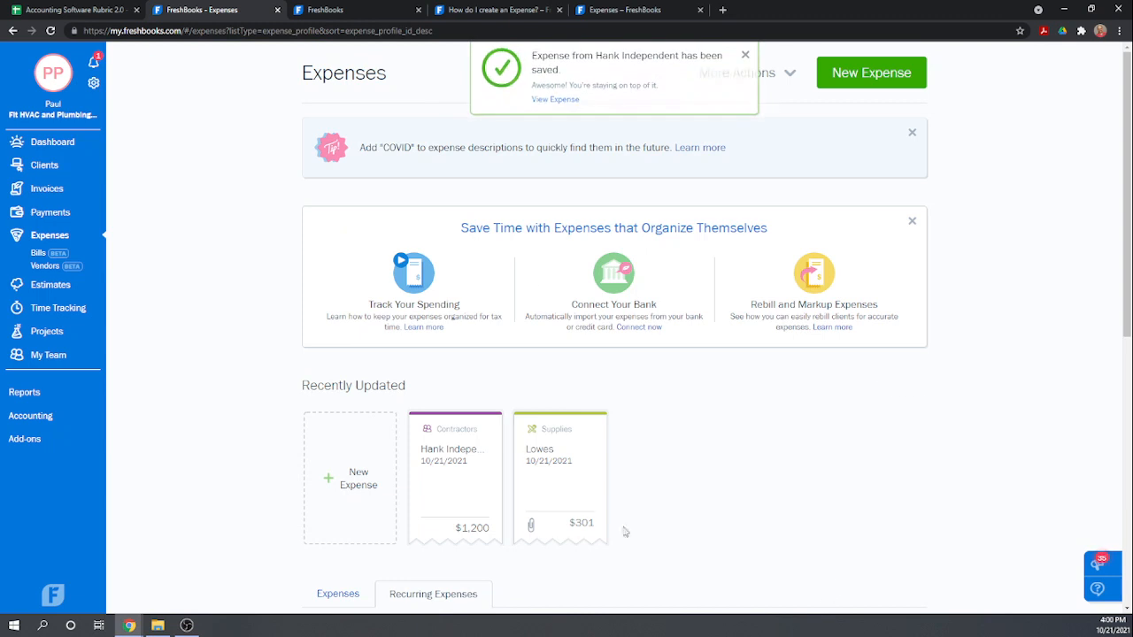
Review the saved contractor expense and its editable settings without changing anything
click(447, 471)
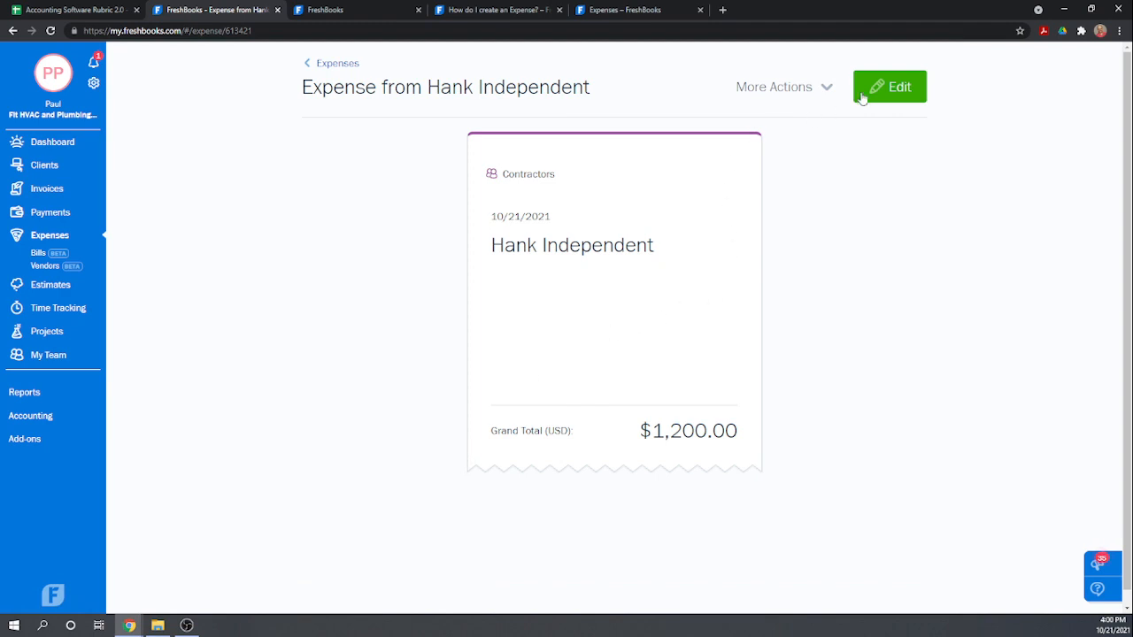
click(905, 90)
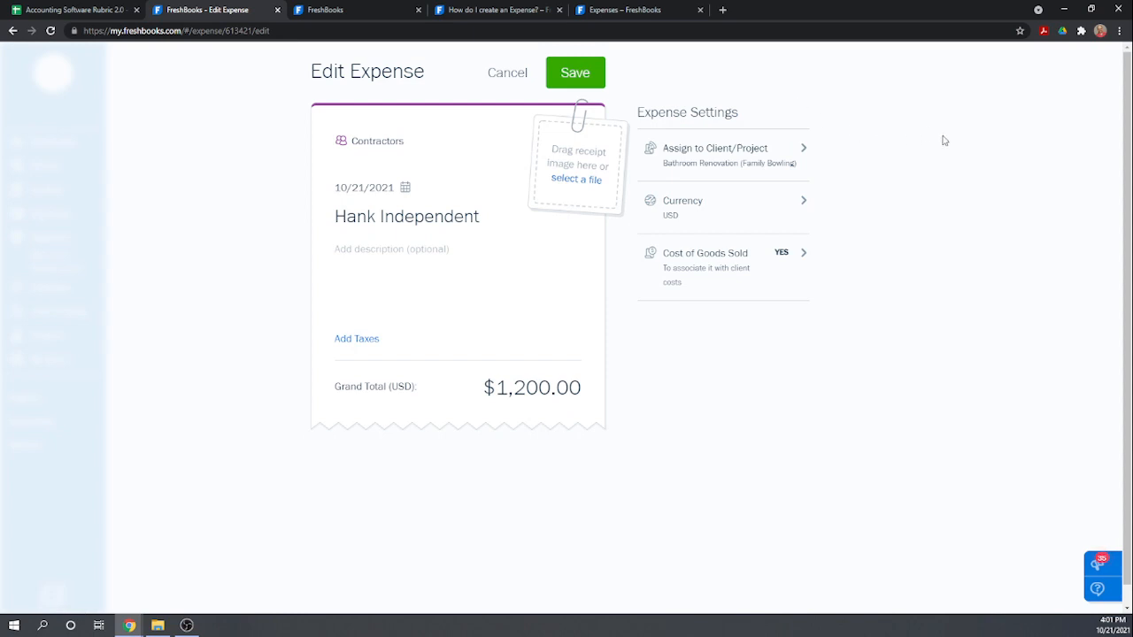
click(503, 74)
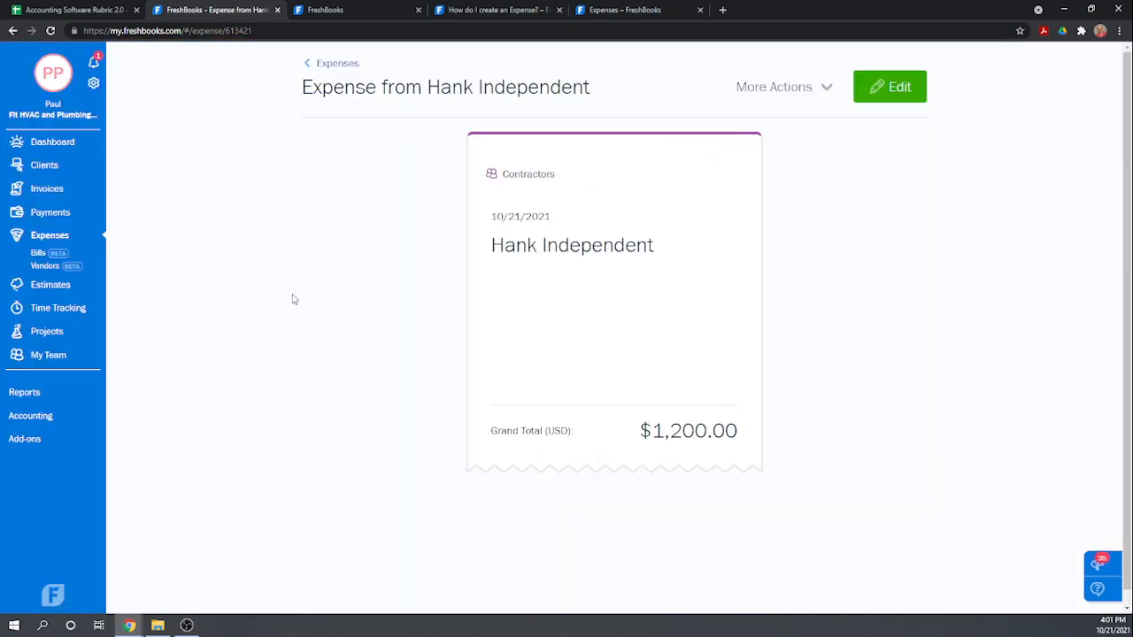
Check the Vendors list and the All Expenses list for the contractor and the expense's project assignment
click(42, 268)
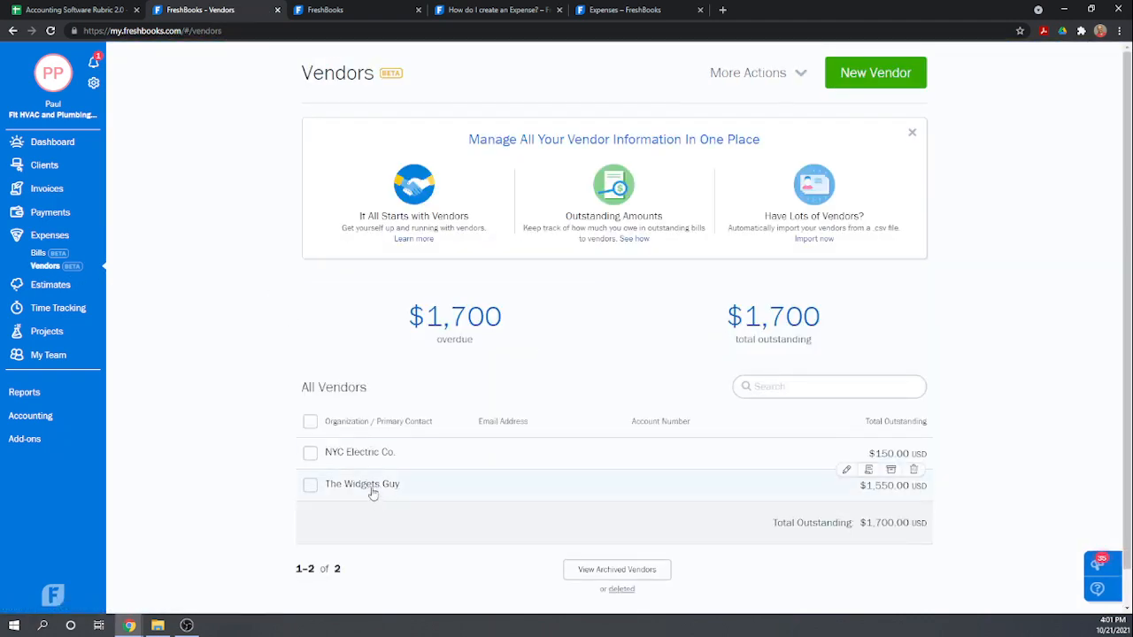
scroll(460, 370, down, 3)
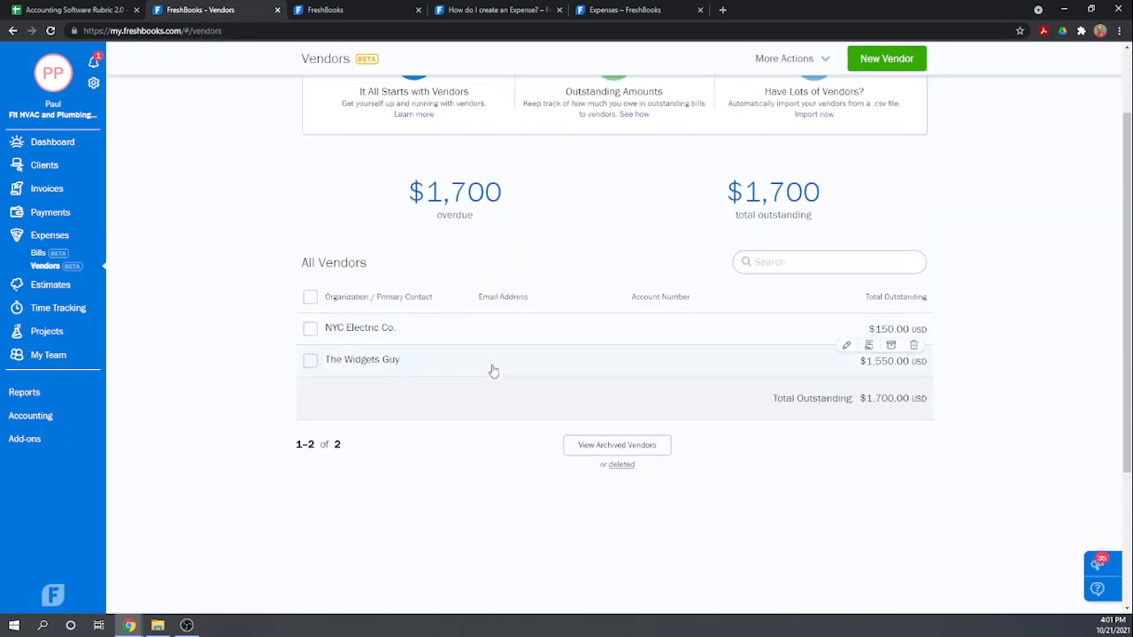
scroll(494, 370, up, 3)
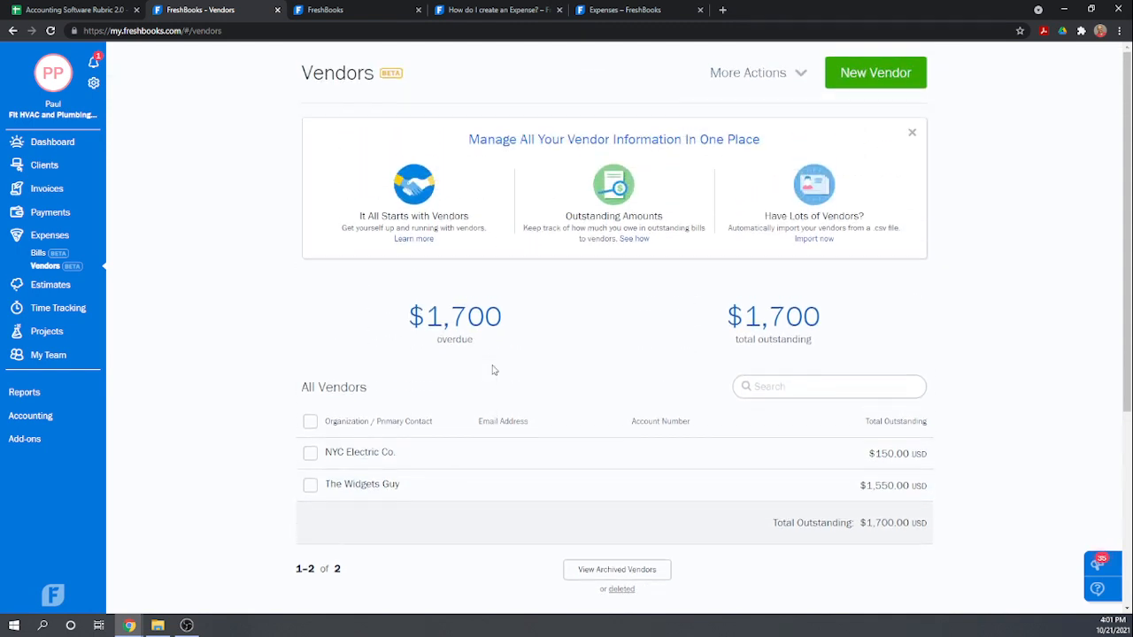
click(52, 34)
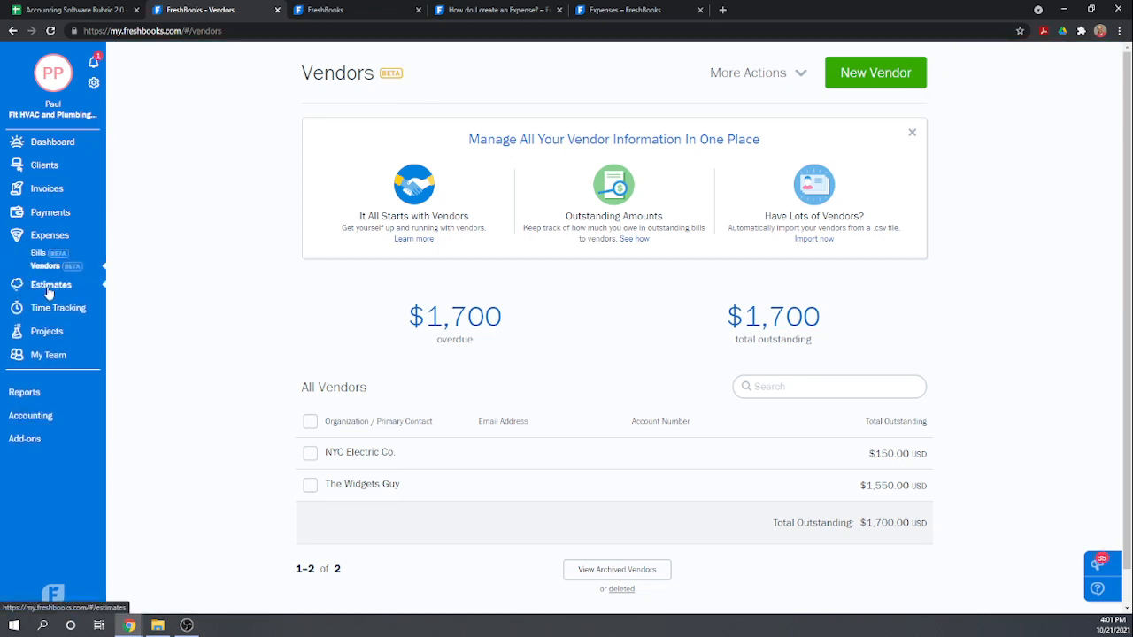
click(41, 237)
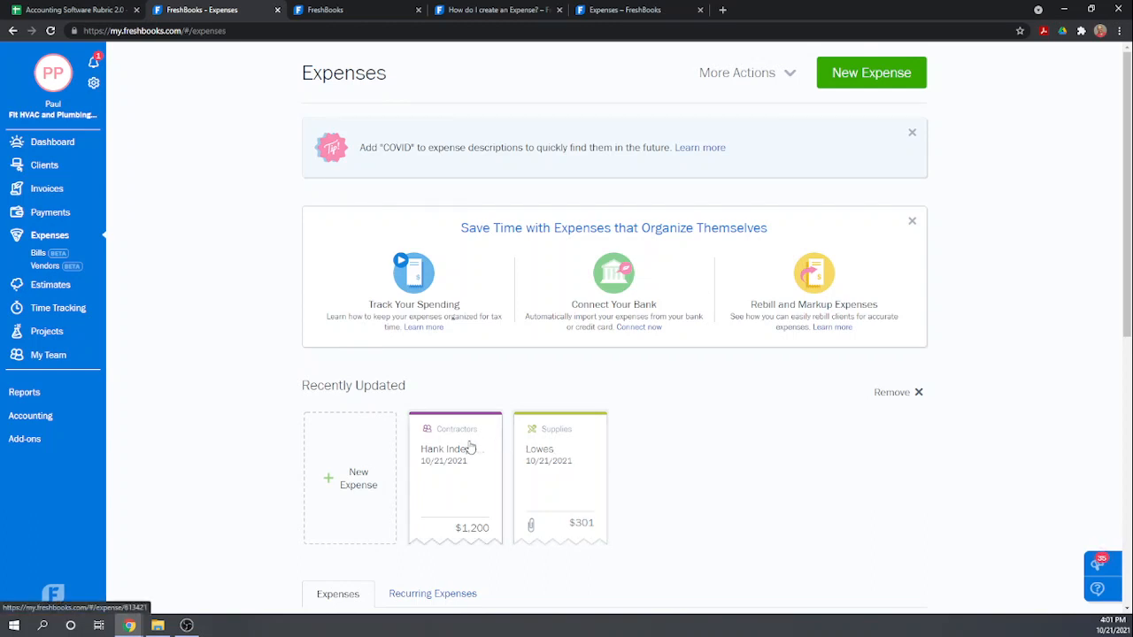
scroll(470, 447, down, 5)
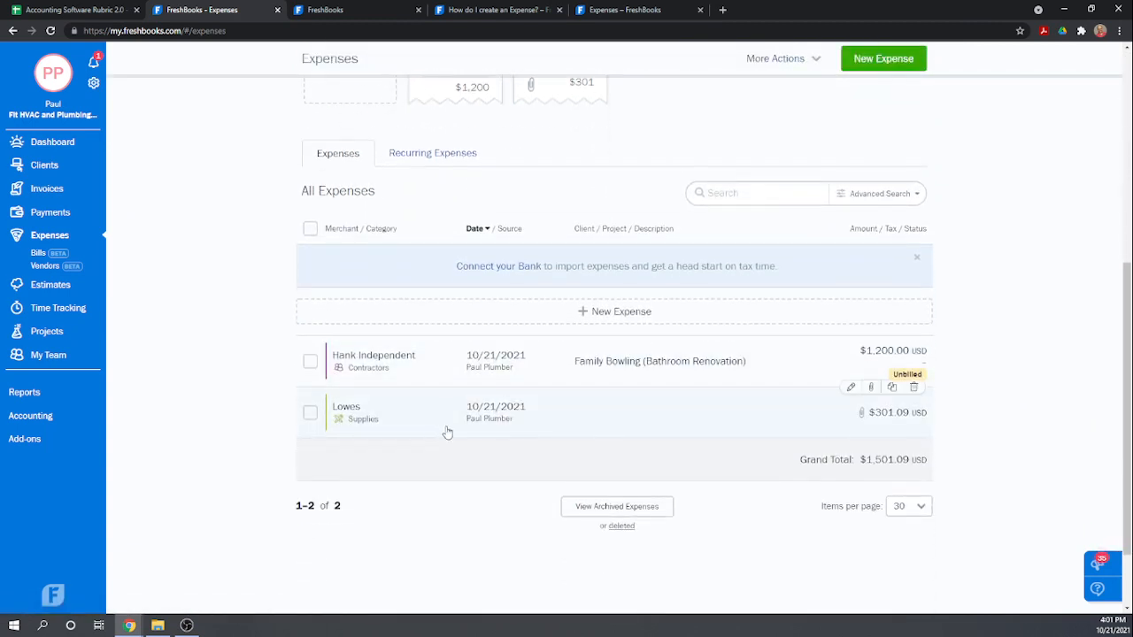
scroll(449, 434, up, 4)
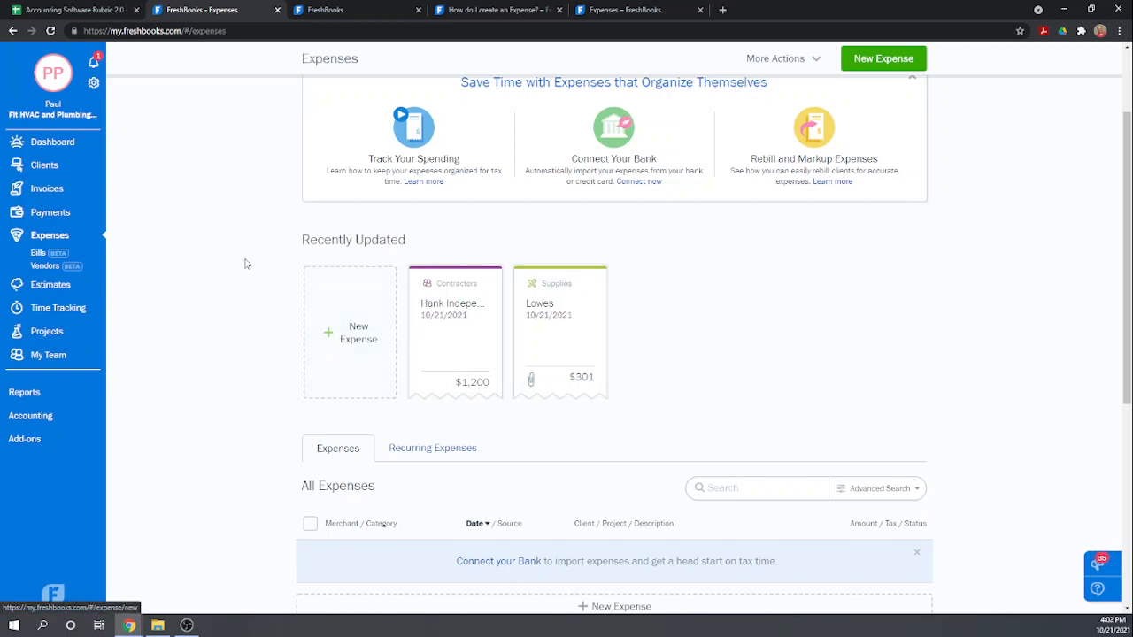
scroll(387, 215, up, 3)
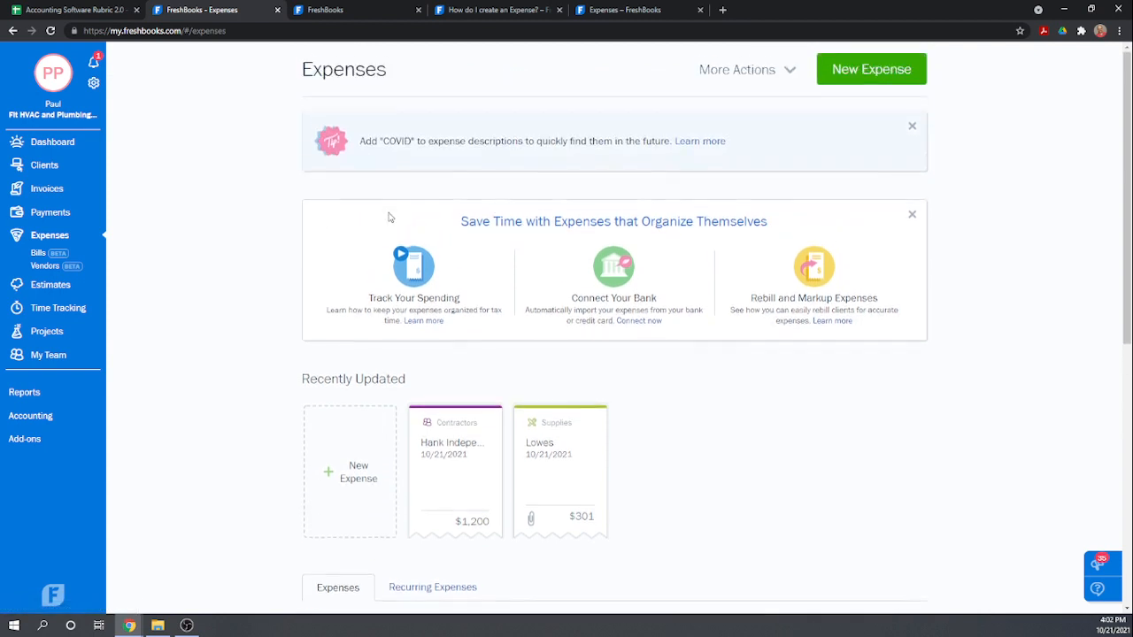
Start a new item under Items & Services with Permit Fee as both its name and description
click(93, 86)
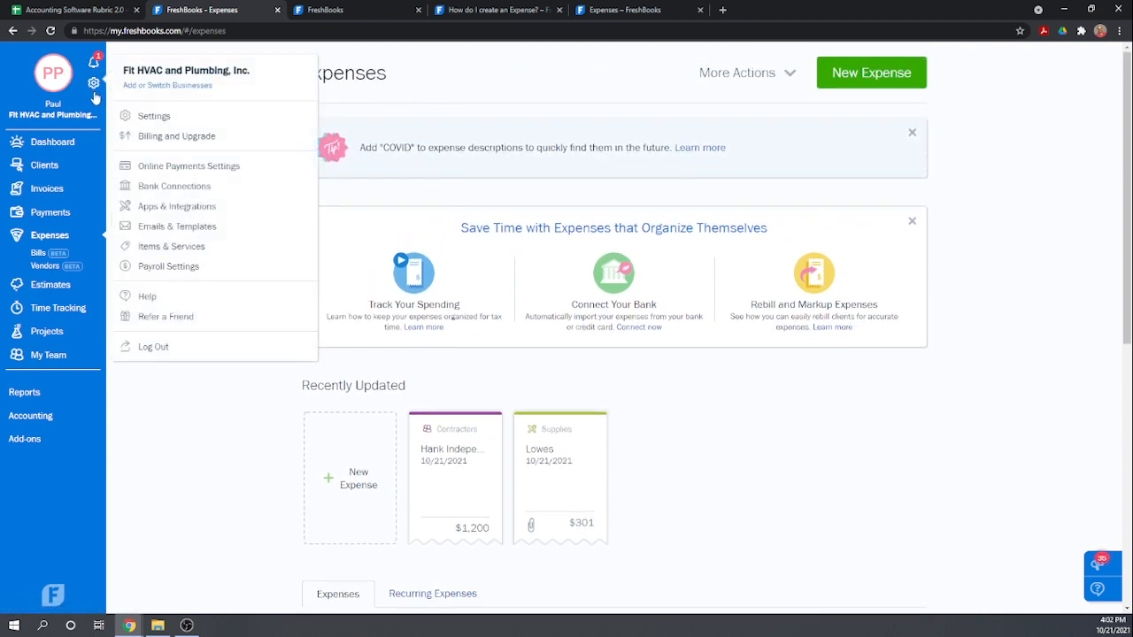
click(181, 248)
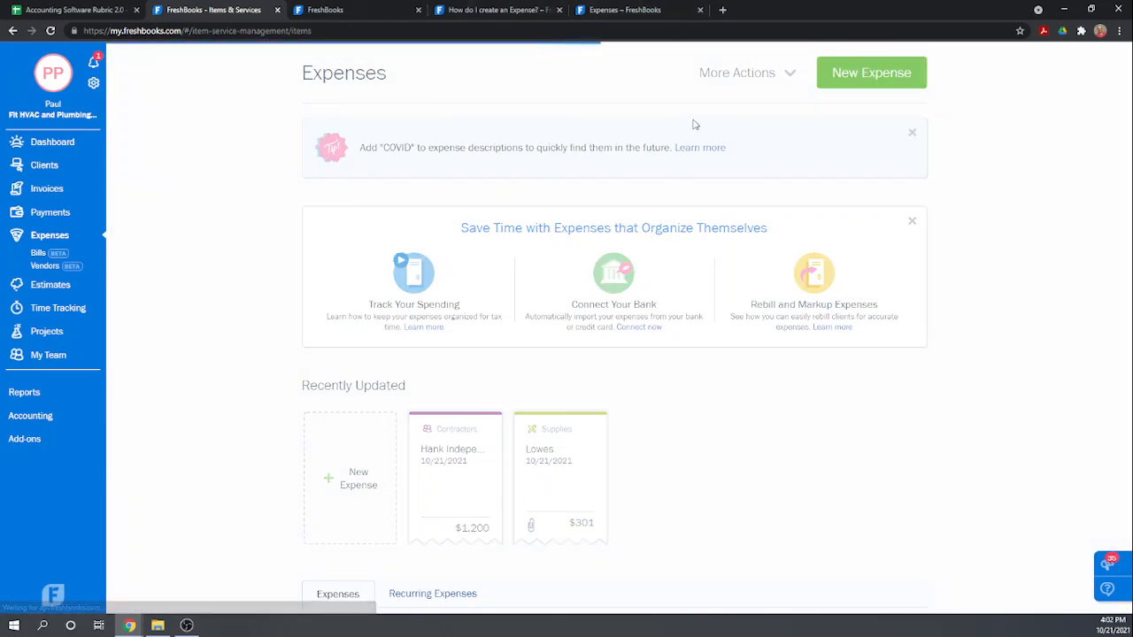
click(909, 77)
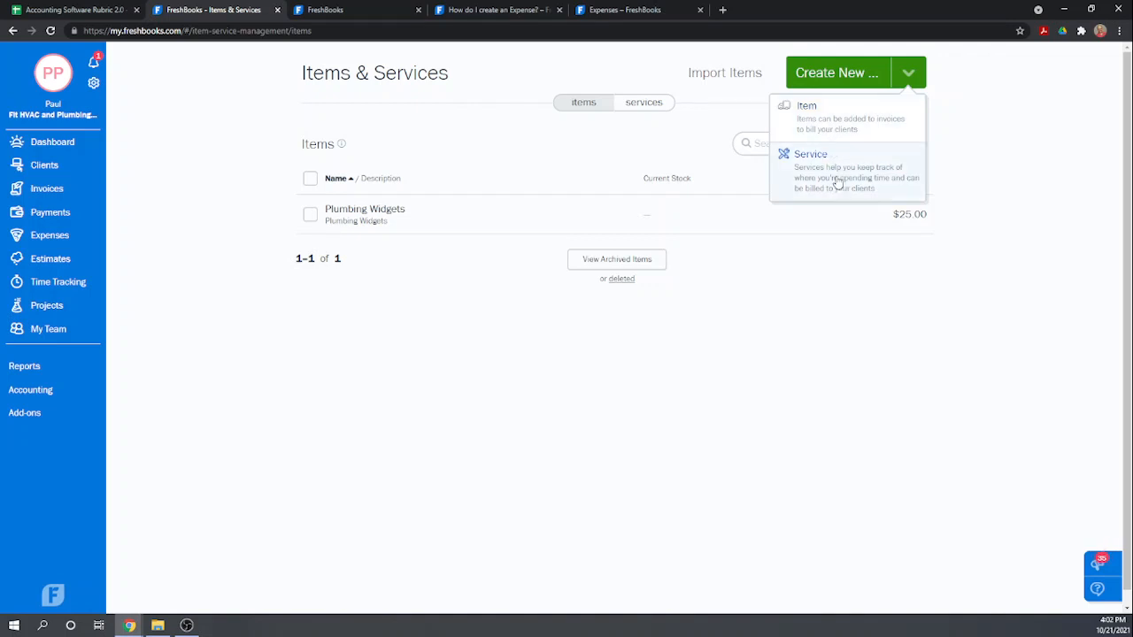
click(831, 130)
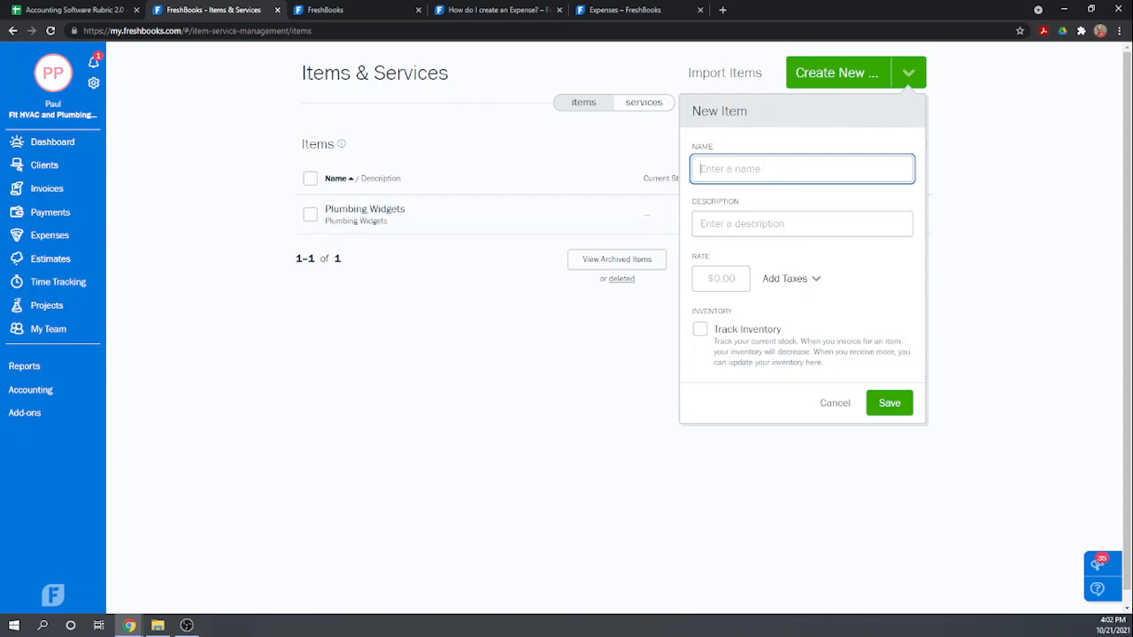
text(Permit Fee)
key(Tab)
text(Per)
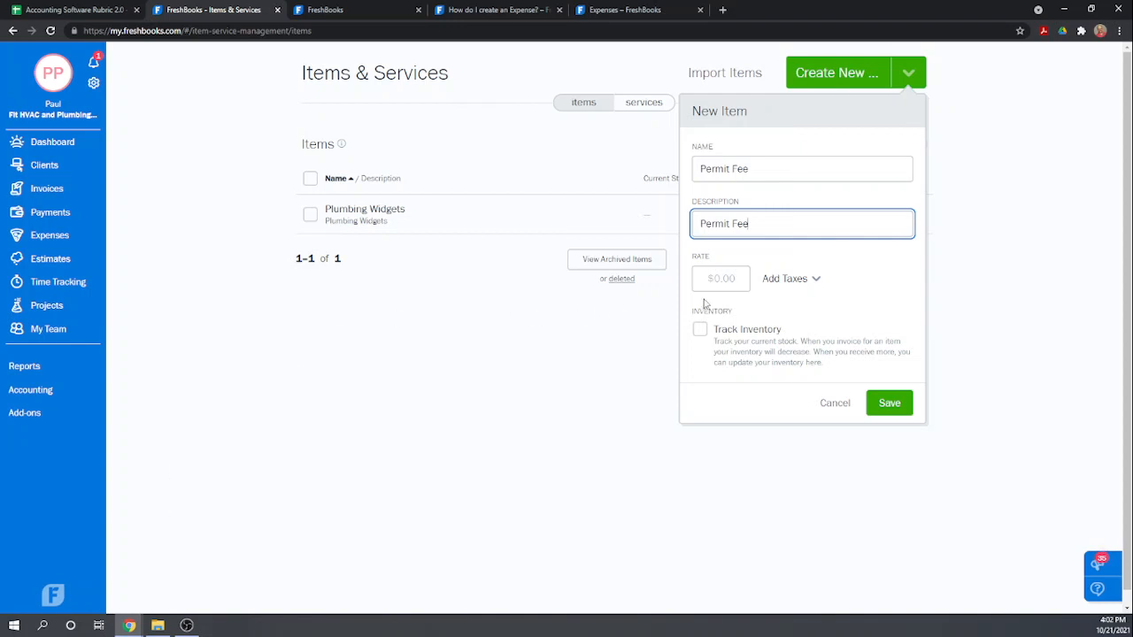
Set the Permit Fee item's rate to $200 and save the item
click(702, 277)
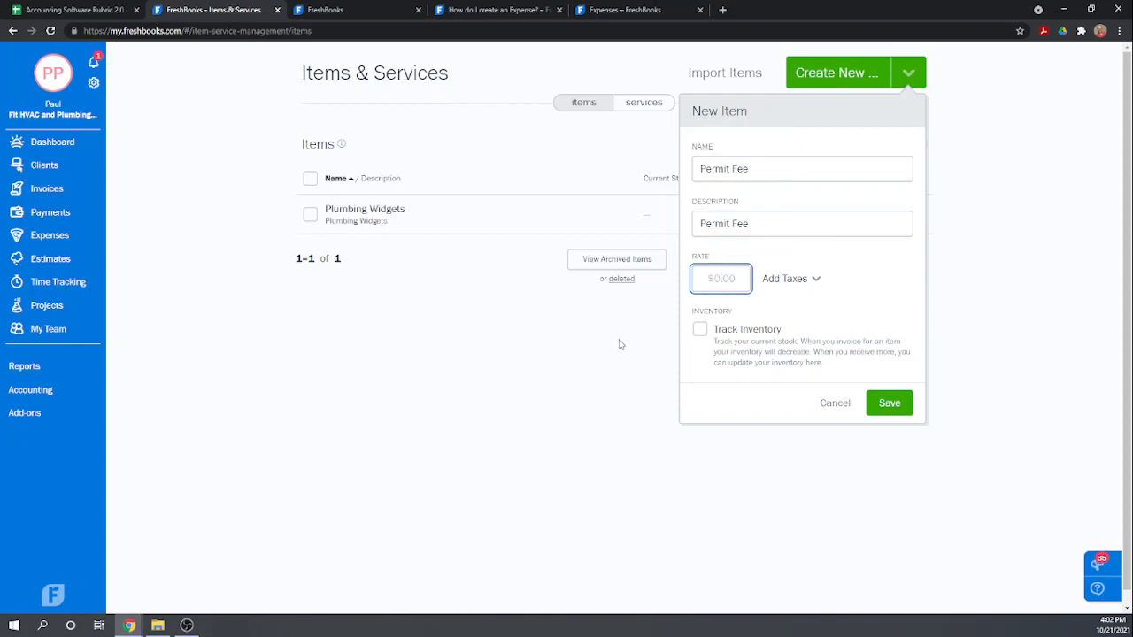
text(200)
click(890, 404)
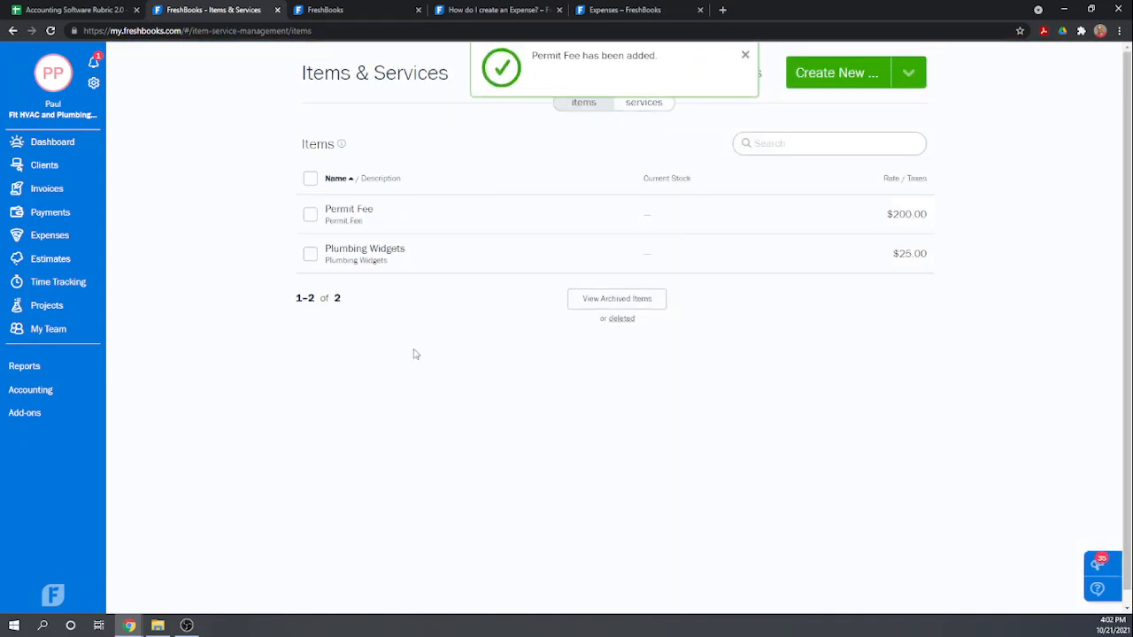
Start a new expense with a grand total of $200 under a newly created Permit category within Other Expenses
click(48, 236)
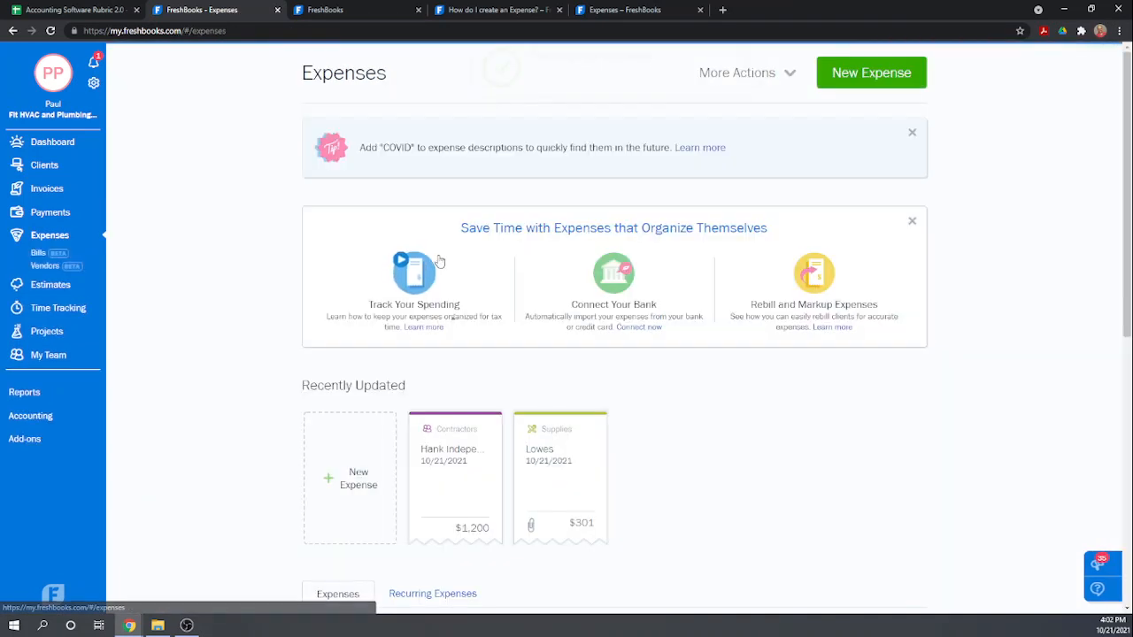
click(866, 79)
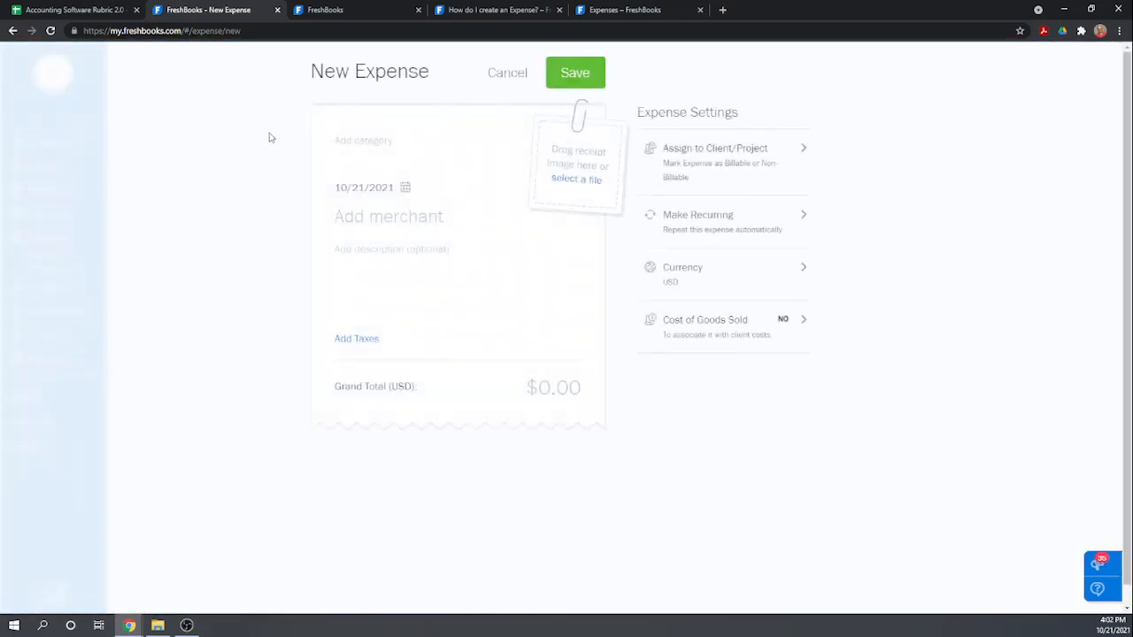
click(357, 148)
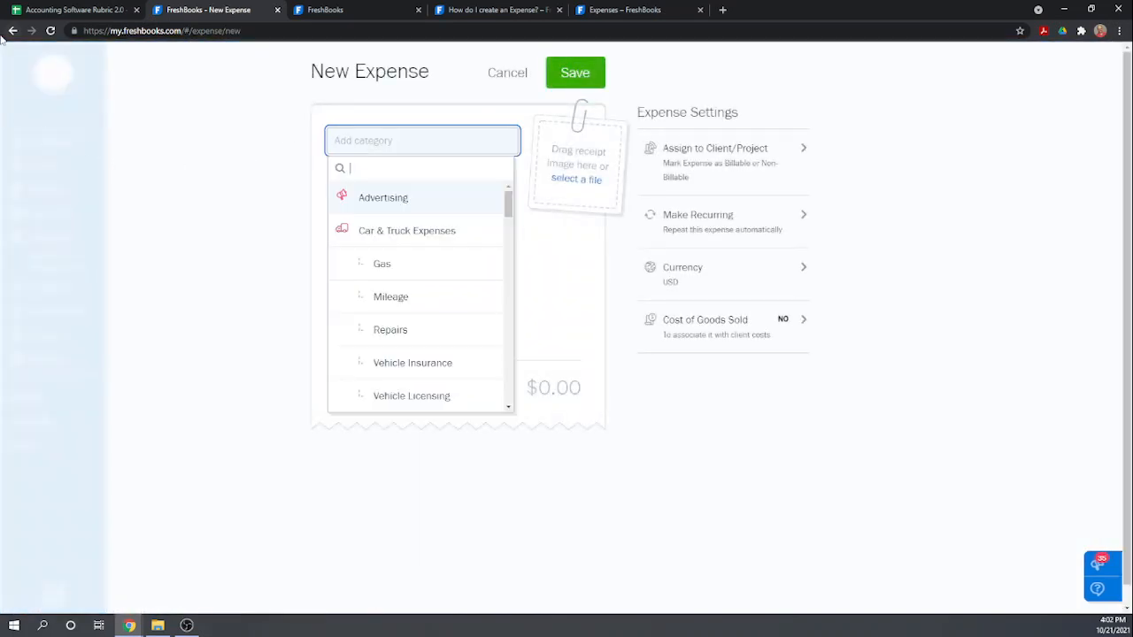
text(Permit)
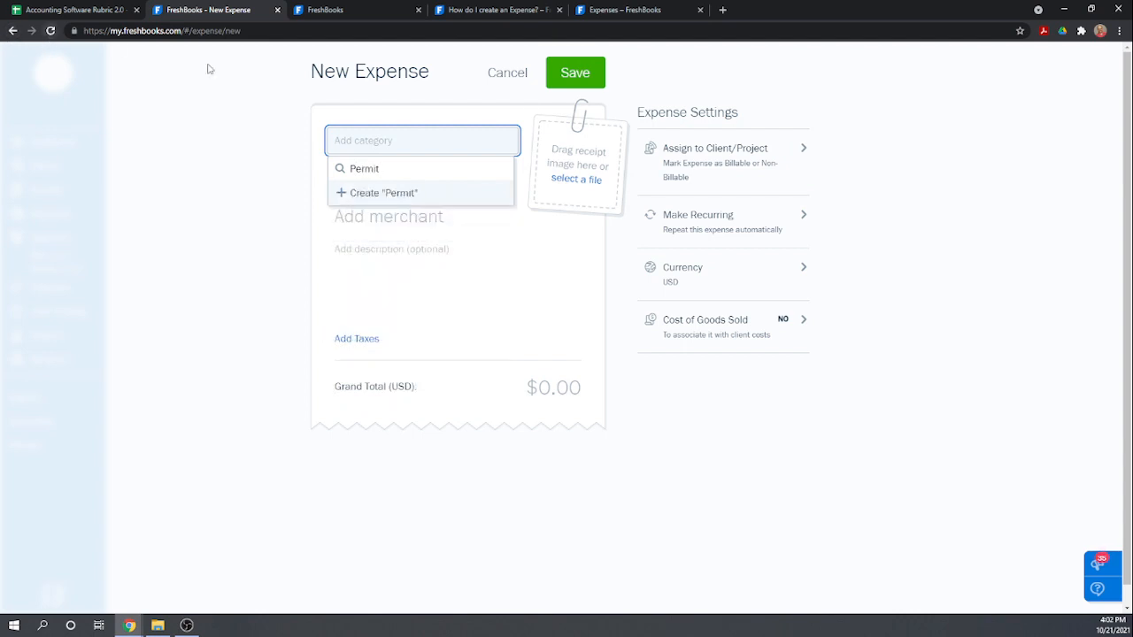
click(403, 193)
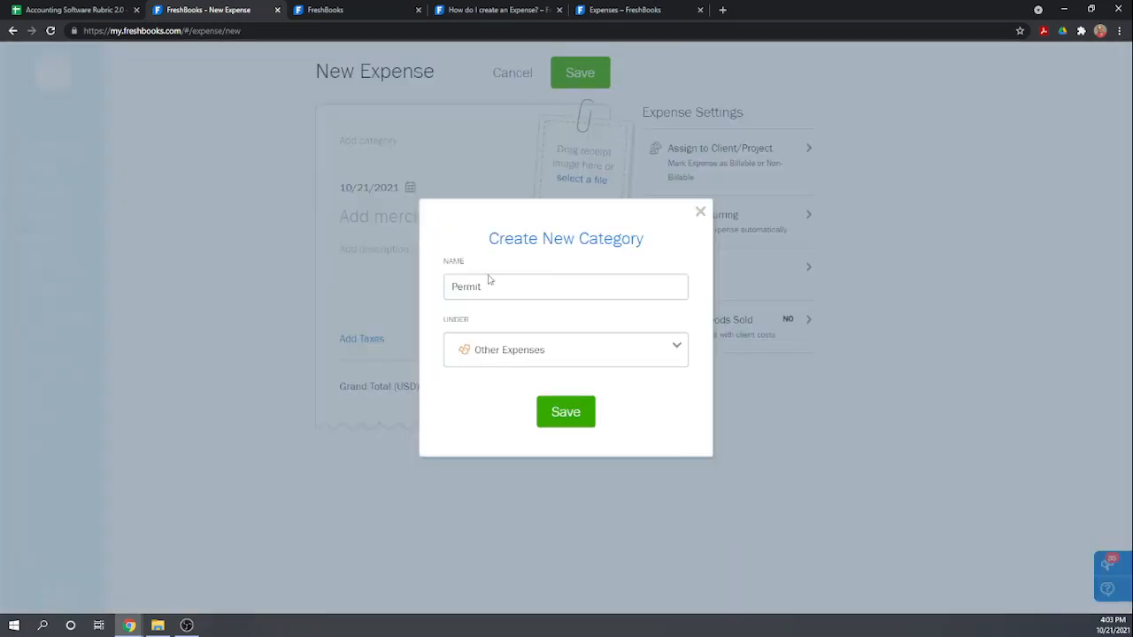
click(574, 411)
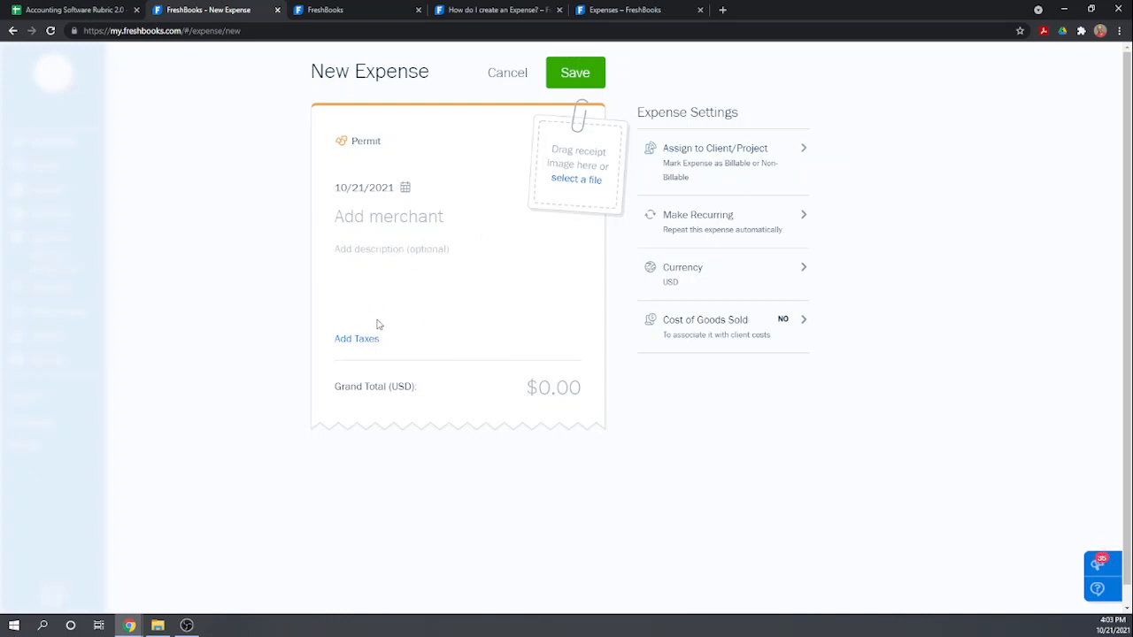
click(555, 390)
text(200)
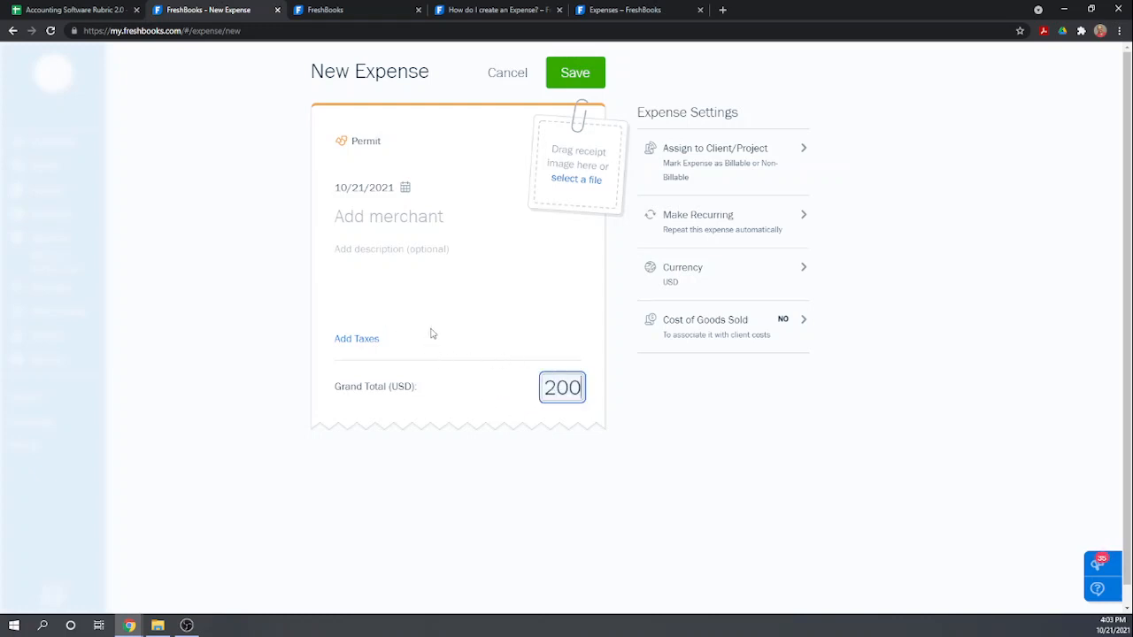
Assign the permit expense to the Bathroom Renovation project as billable, without a markup, and save the expense
click(679, 157)
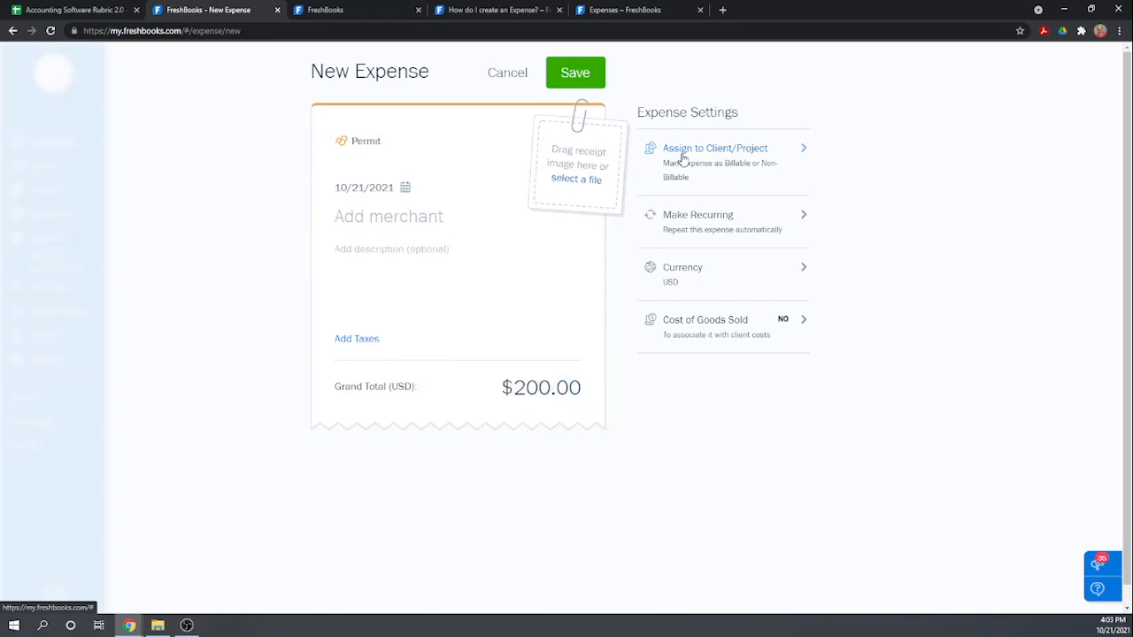
click(693, 215)
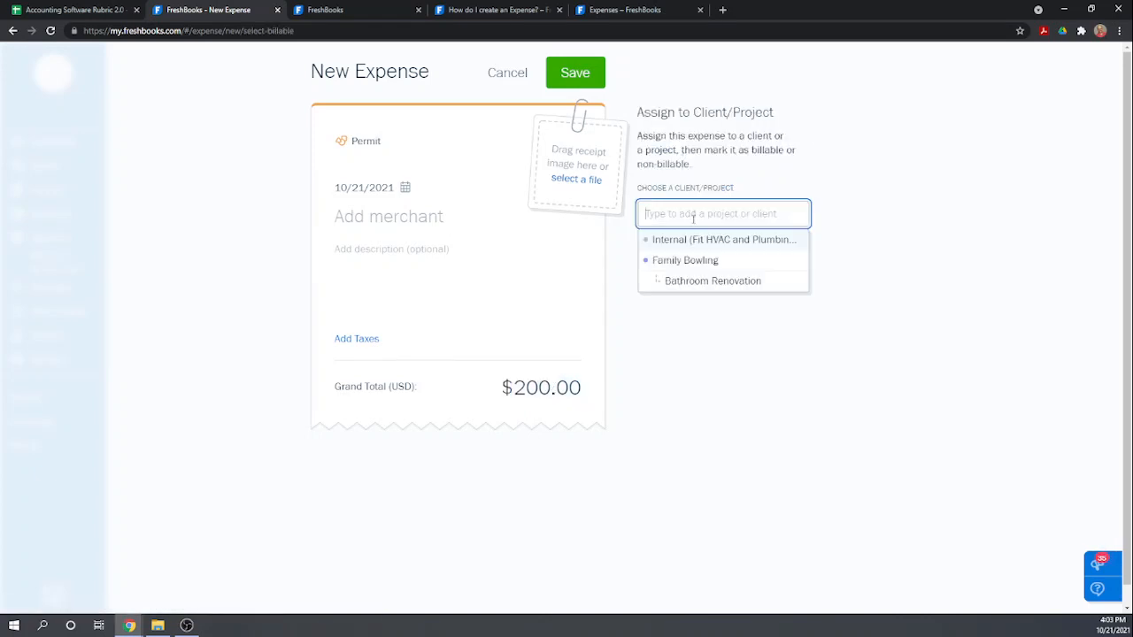
click(715, 282)
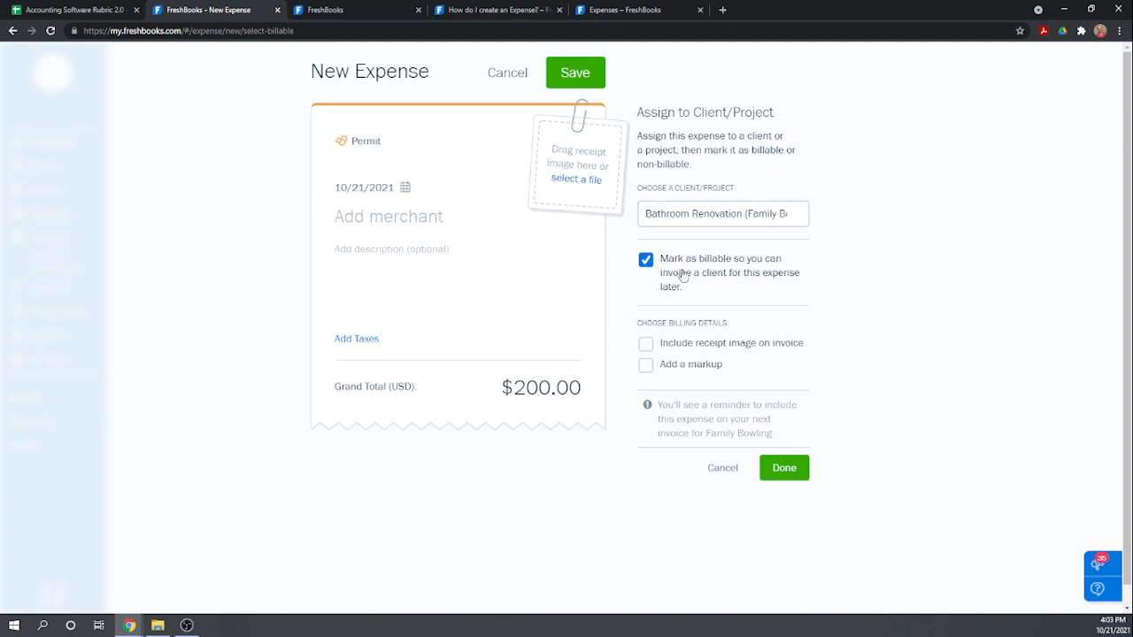
scroll(697, 277, down, 1)
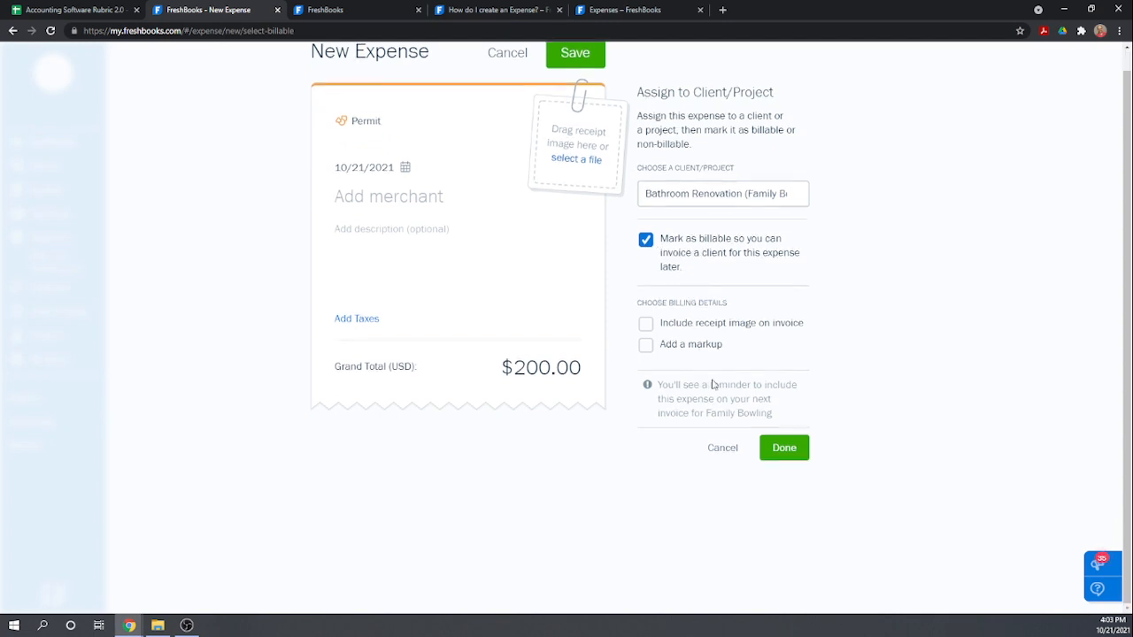
click(785, 449)
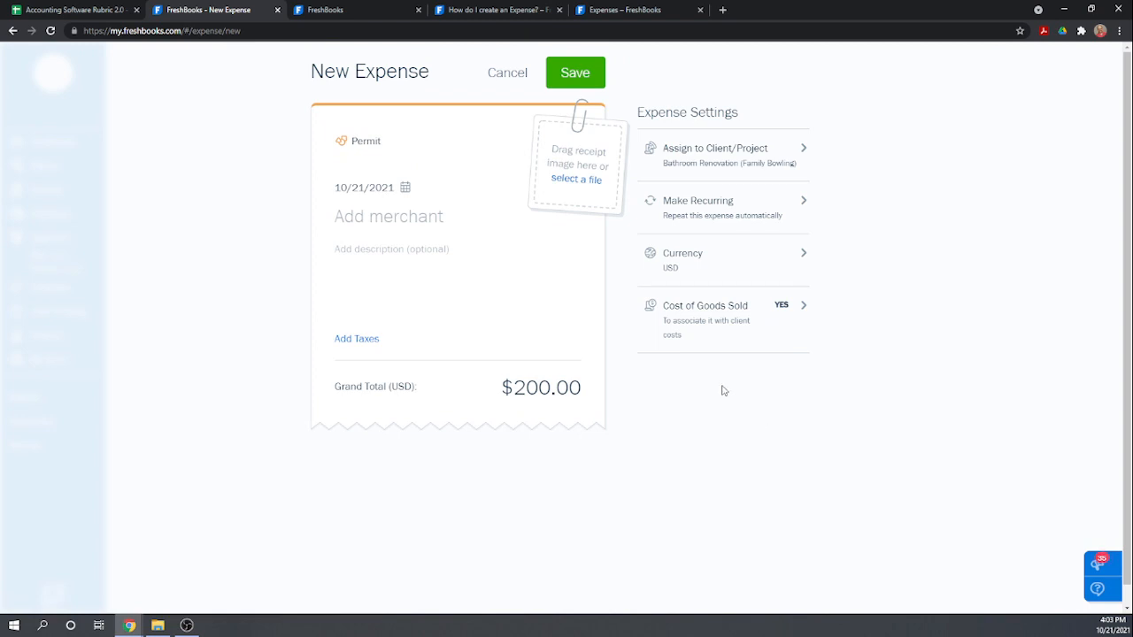
click(575, 80)
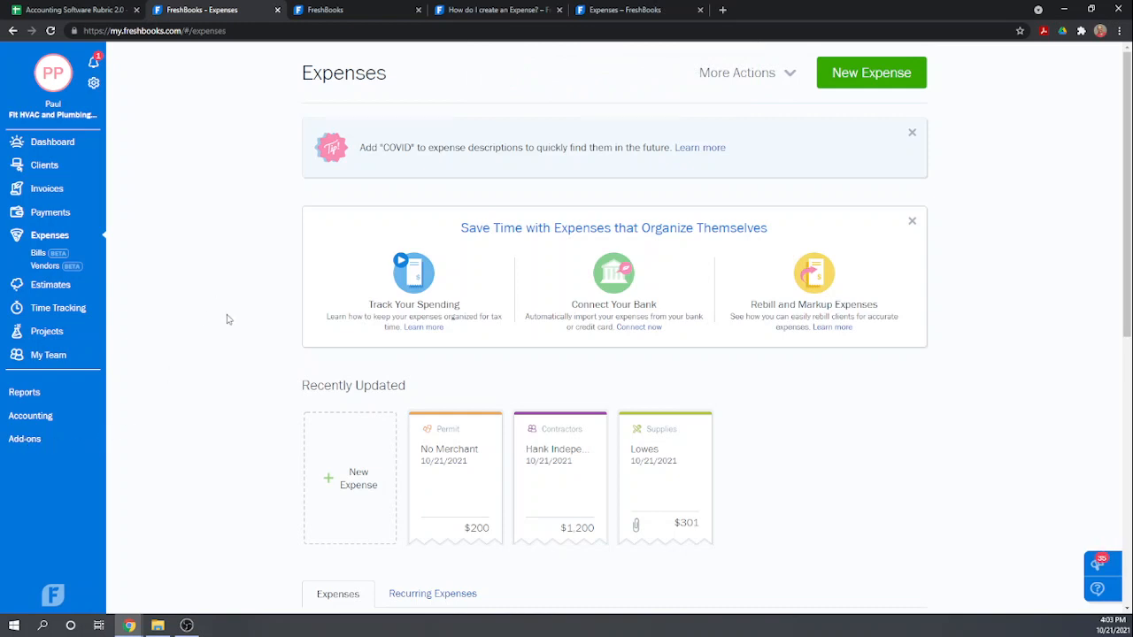
Review the All Expenses list for the permit expense's project assignment, amount and billing status
scroll(227, 322, down, 2)
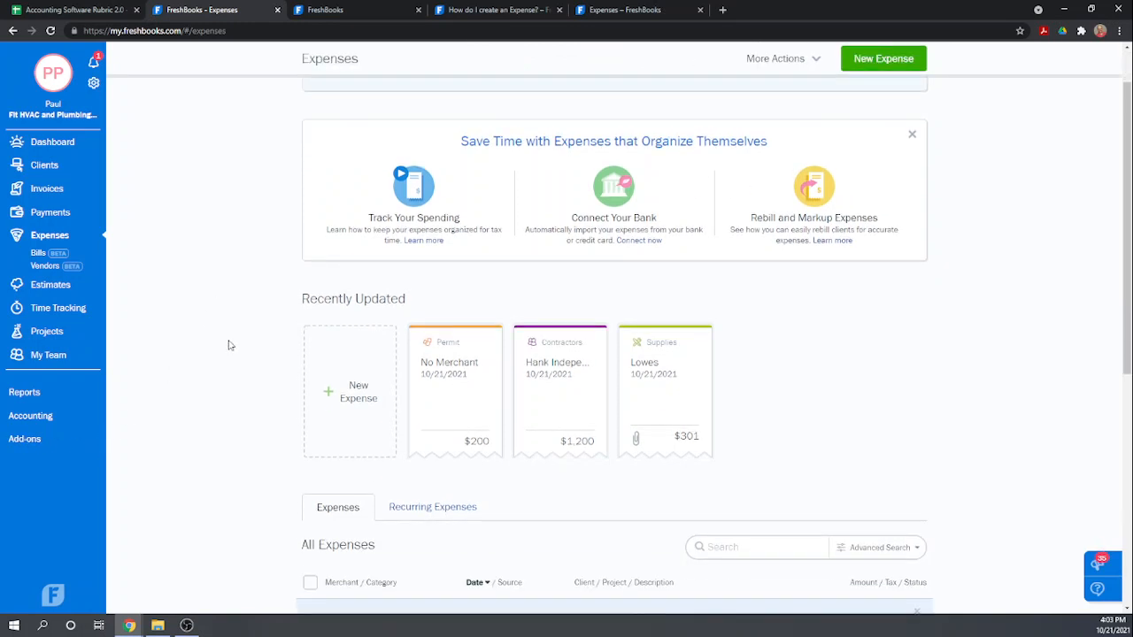
scroll(228, 345, down, 1)
scroll(230, 379, down, 1)
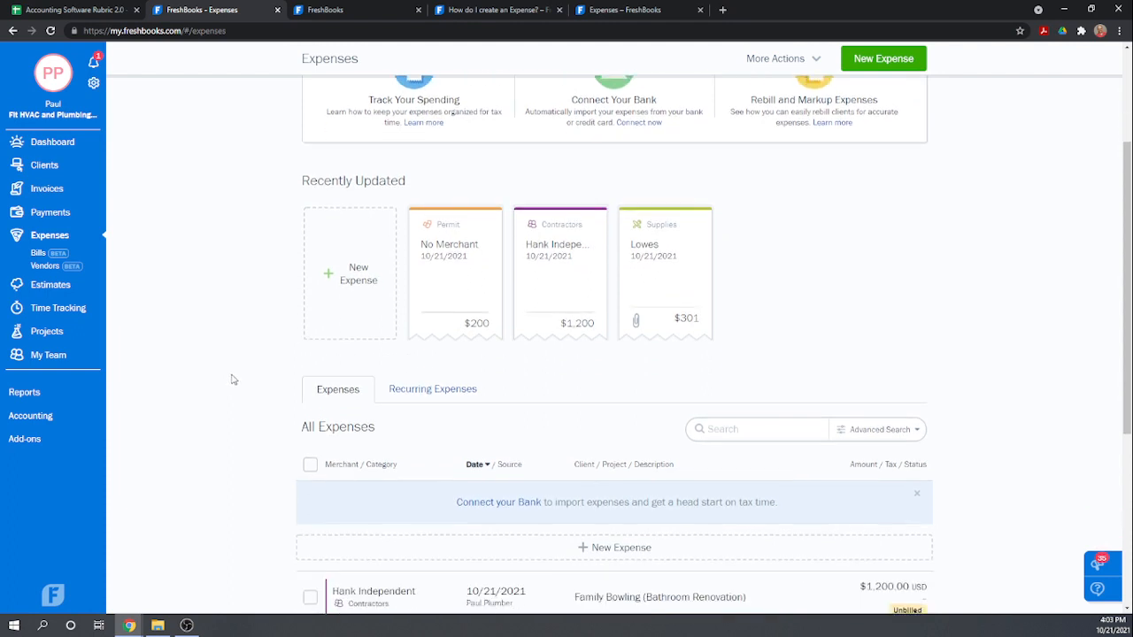
scroll(249, 387, down, 3)
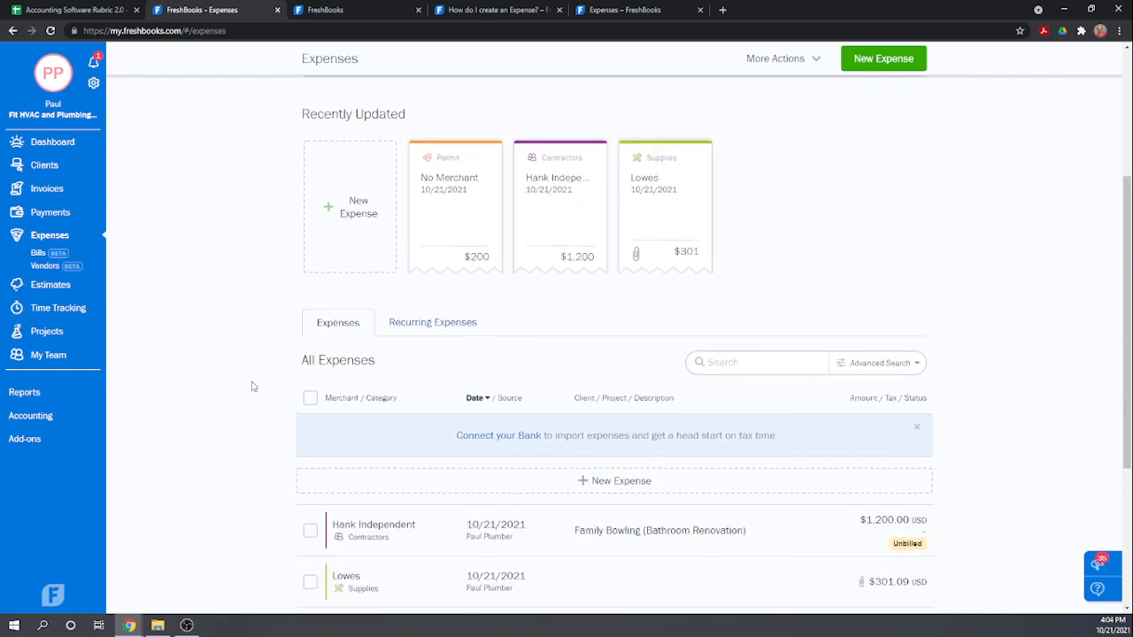
scroll(256, 387, down, 1)
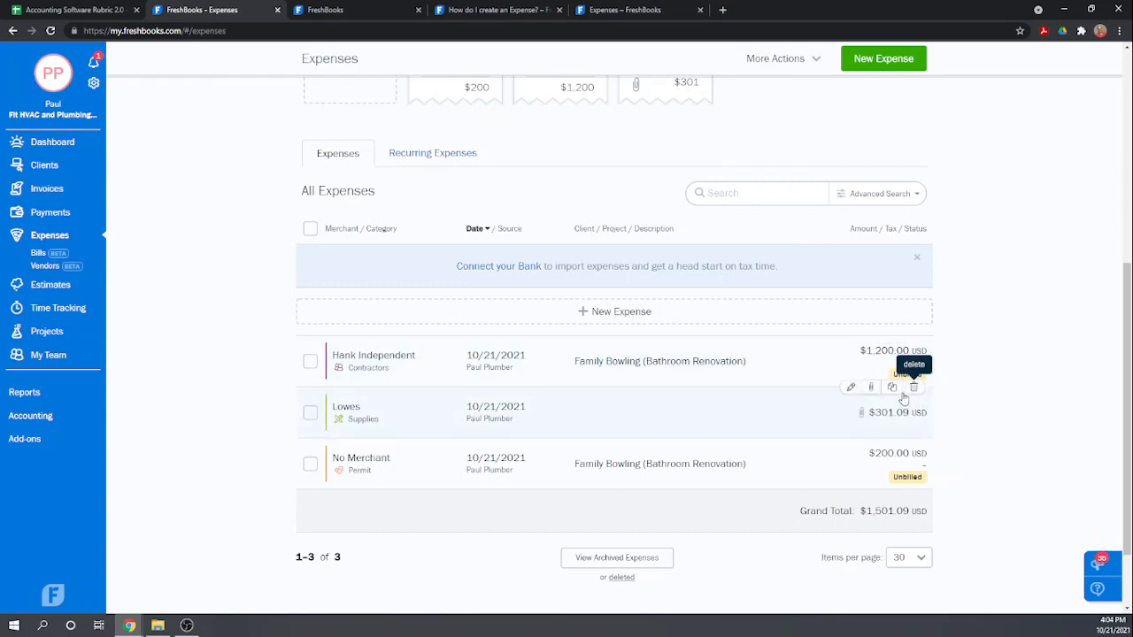
scroll(958, 341, down, 1)
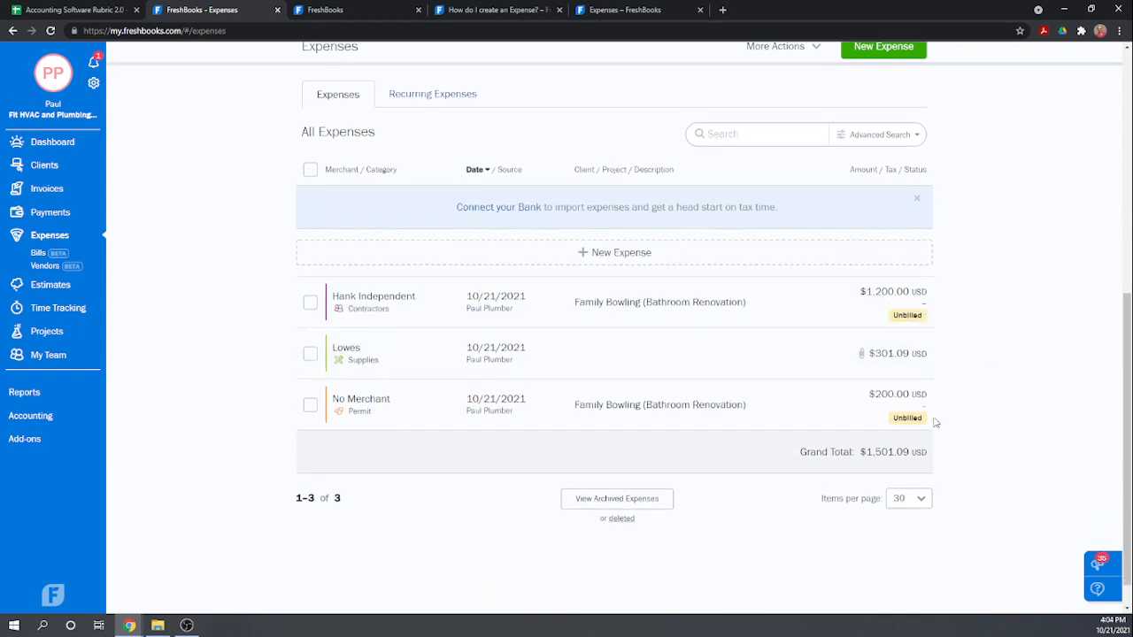
scroll(938, 381, down, 1)
scroll(936, 392, up, 2)
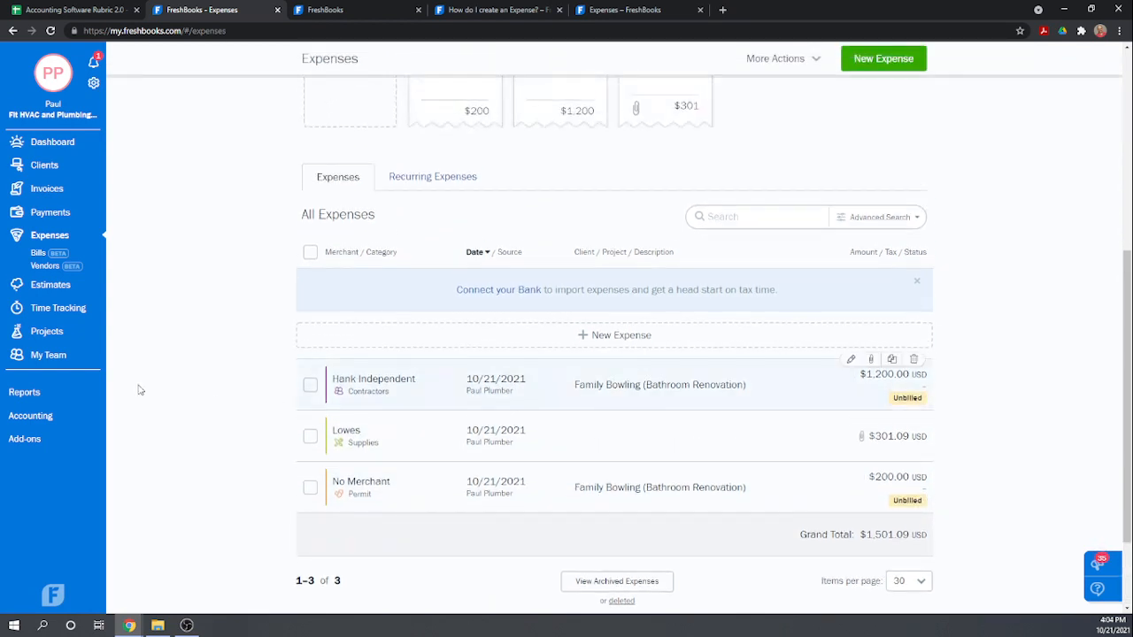
Open the Family Bowling client record and examine its expenses and the breakdown of unbilled expenses
click(44, 169)
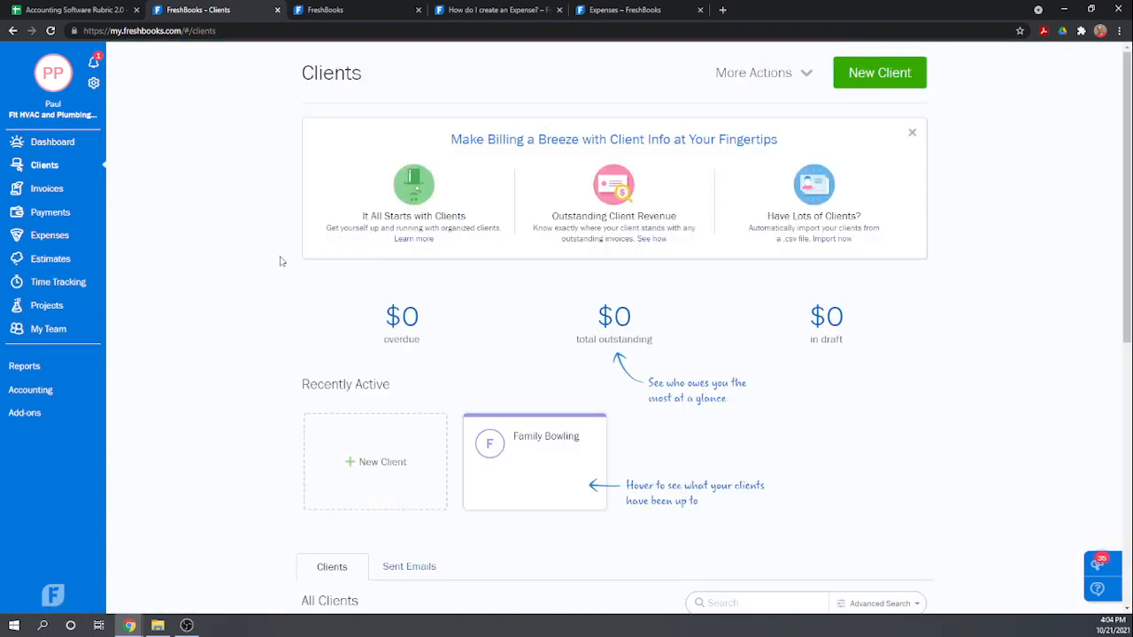
scroll(249, 281, down, 2)
scroll(251, 281, down, 2)
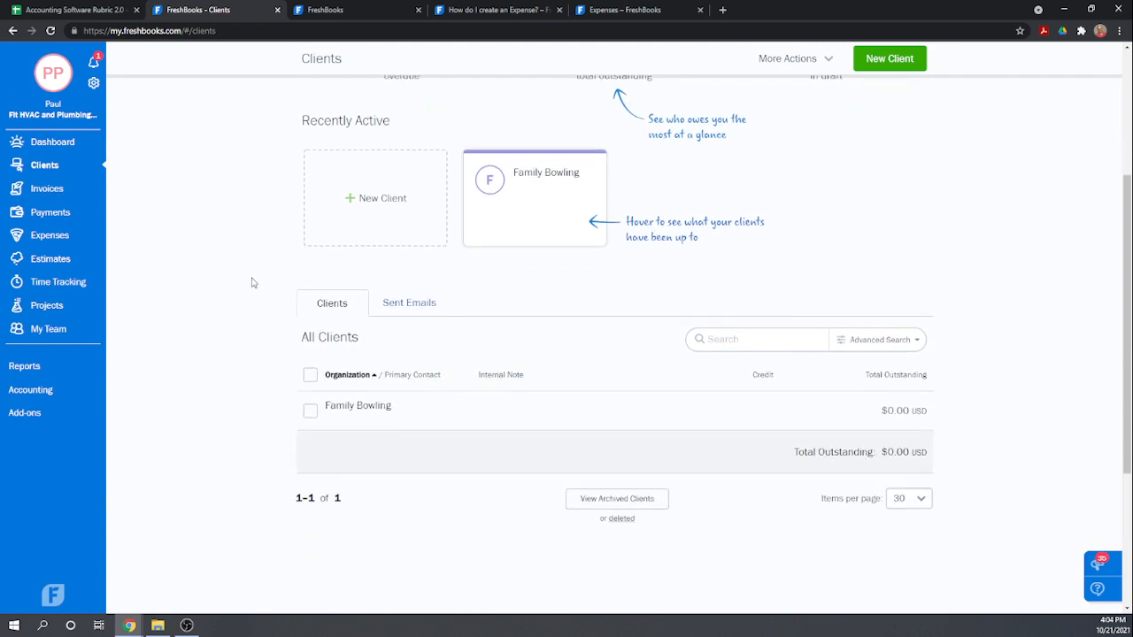
click(358, 408)
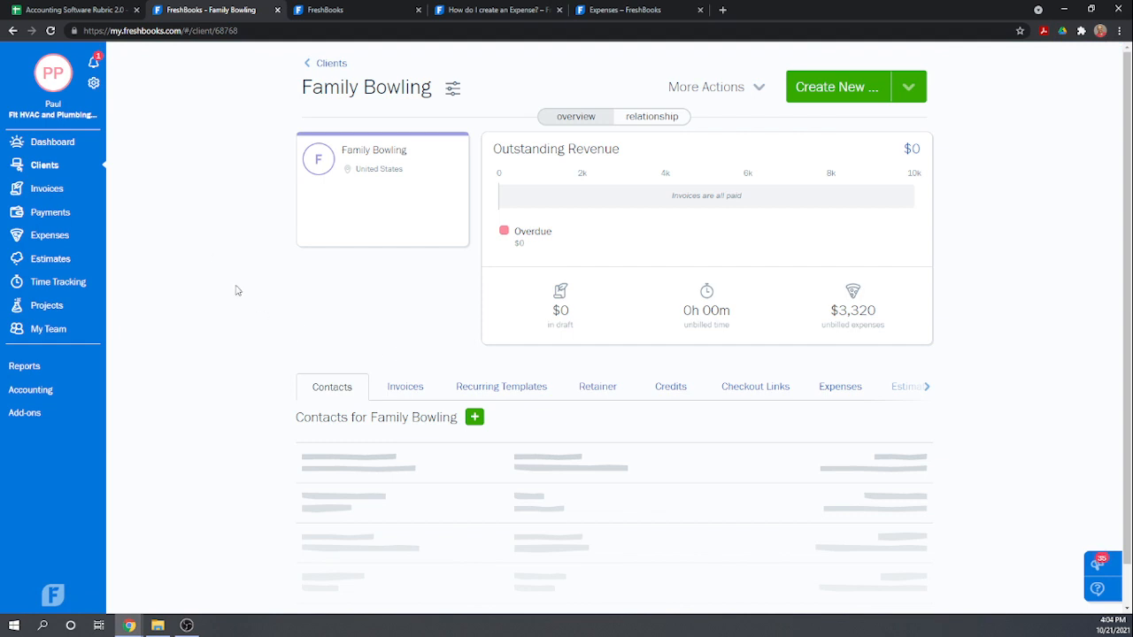
scroll(239, 293, down, 1)
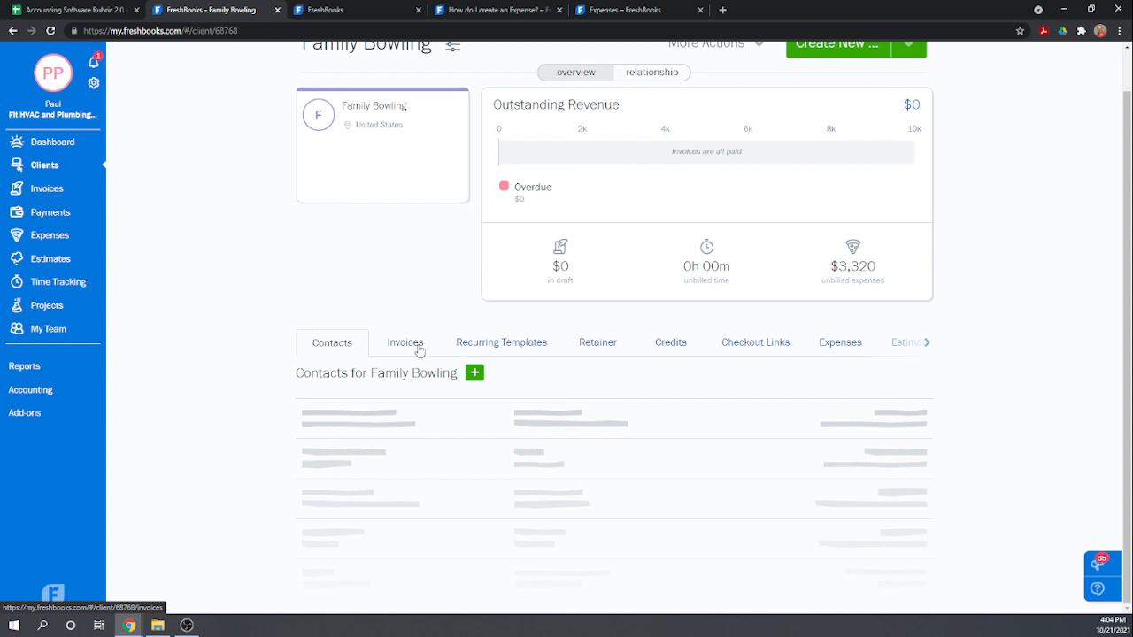
click(855, 351)
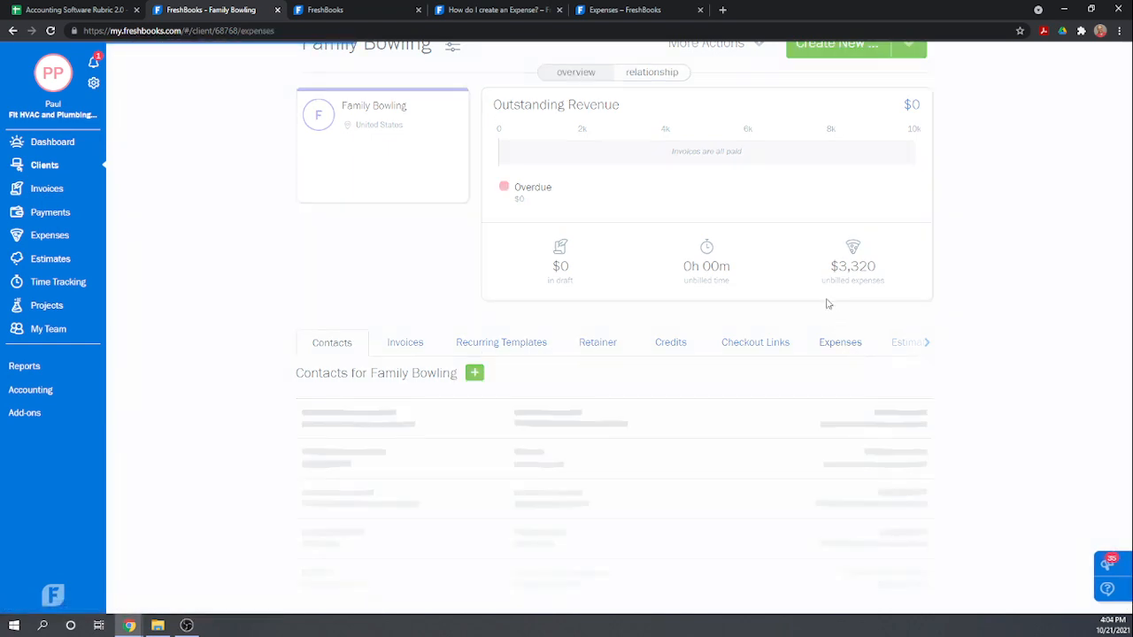
mouse_move(831, 310)
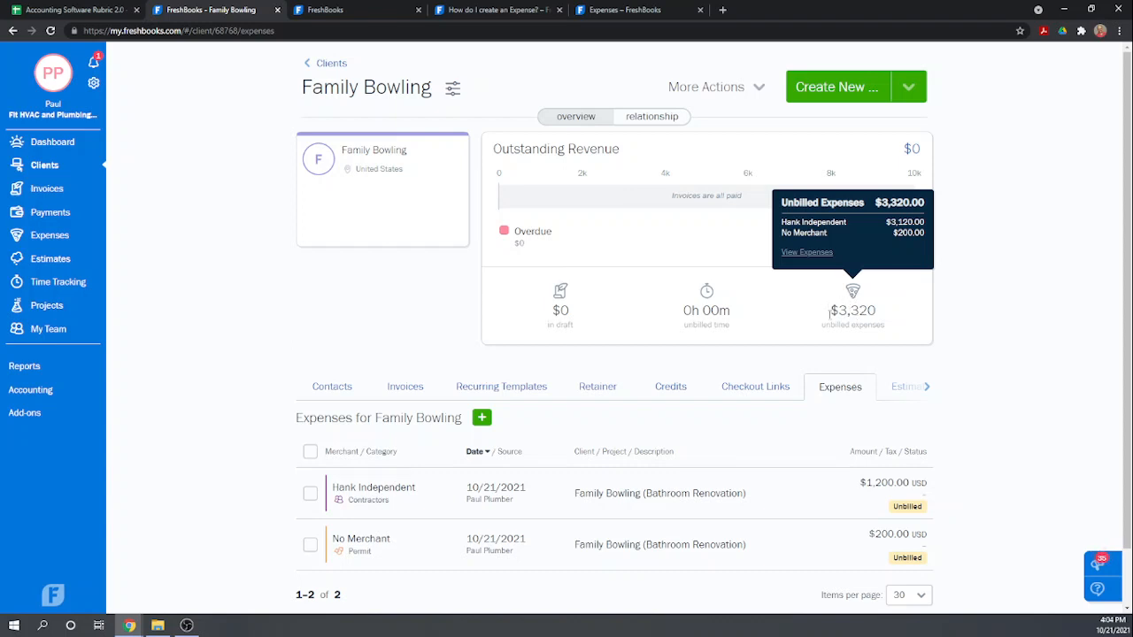
scroll(235, 254, down, 1)
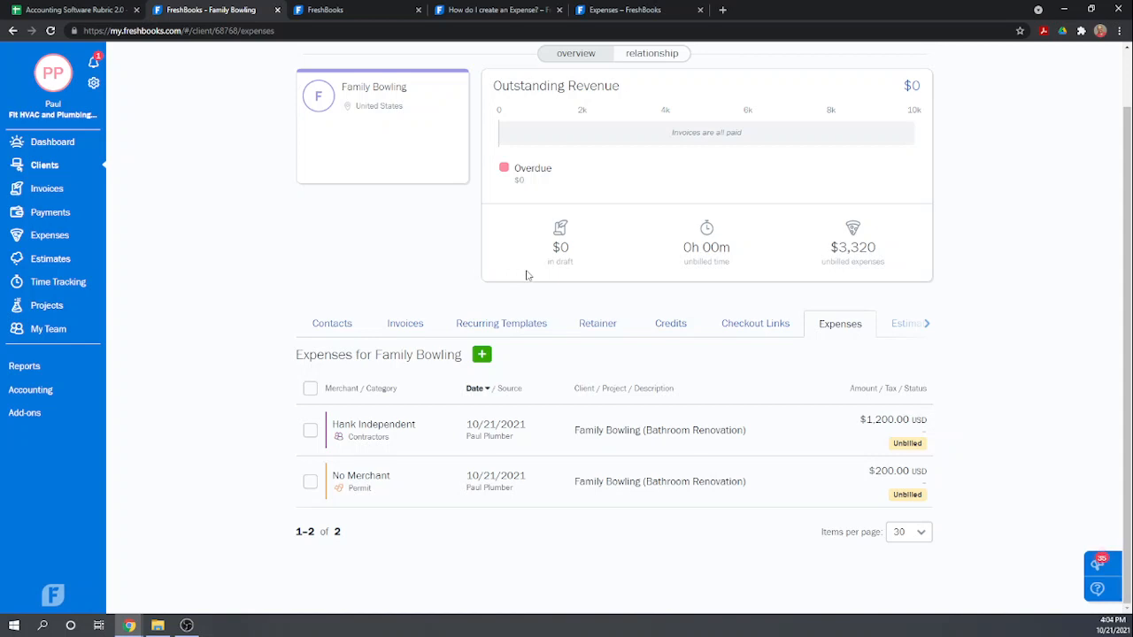
scroll(687, 281, up, 1)
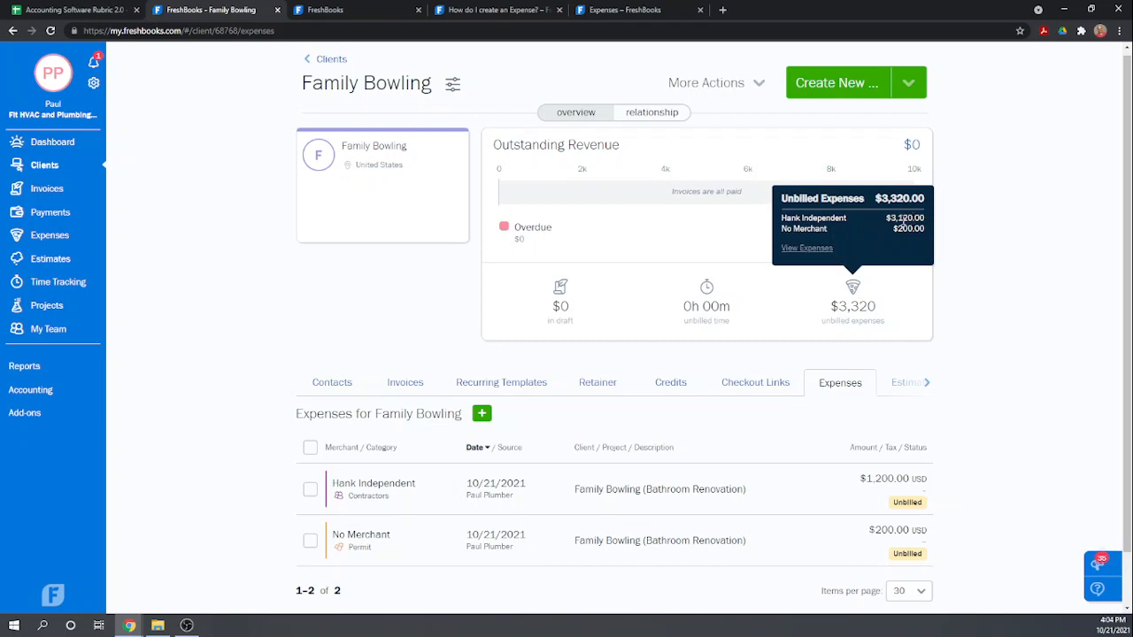
scroll(809, 298, down, 1)
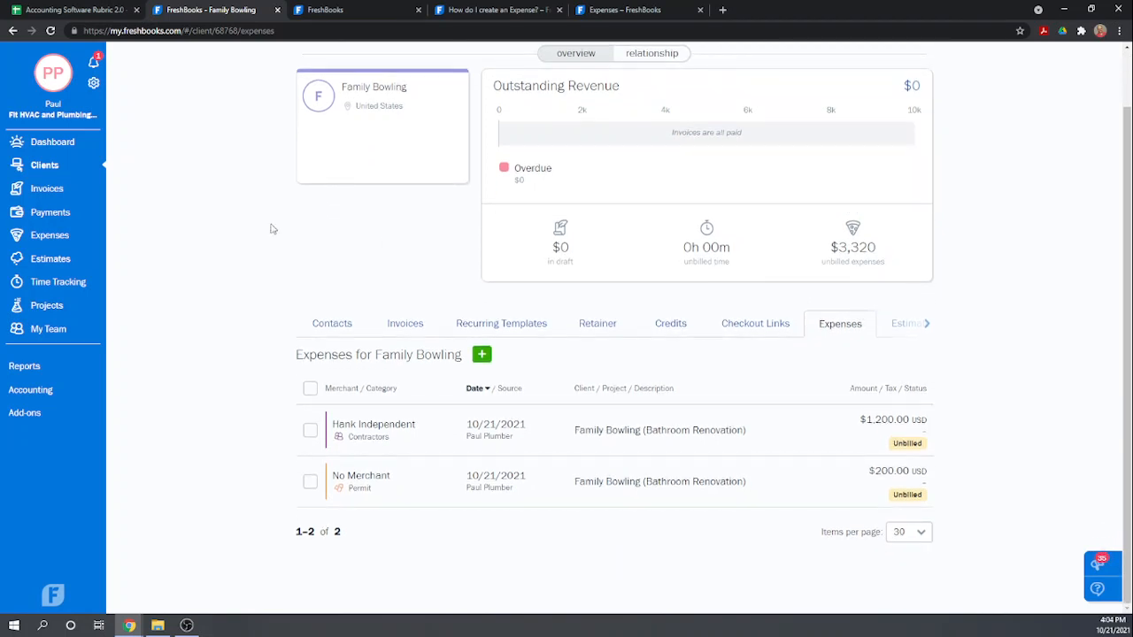
scroll(266, 221, up, 1)
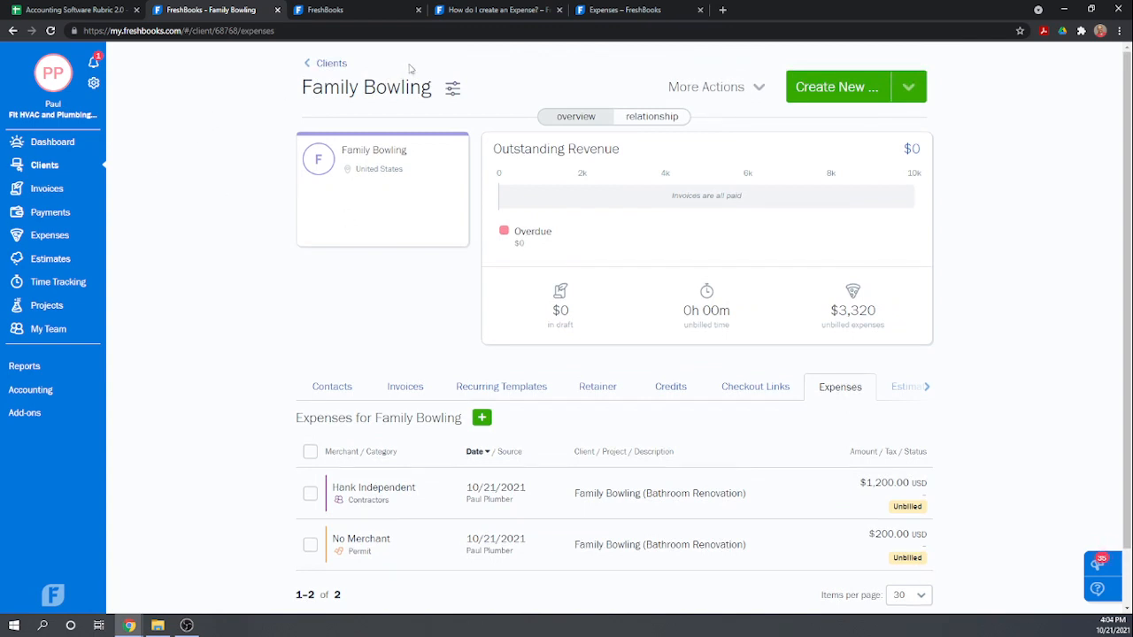
Switch to the Accounting Software Rubric 2.0 spreadsheet and score 0 for creating an inventory item, recording a purchase order and converting it to a bill
click(54, 10)
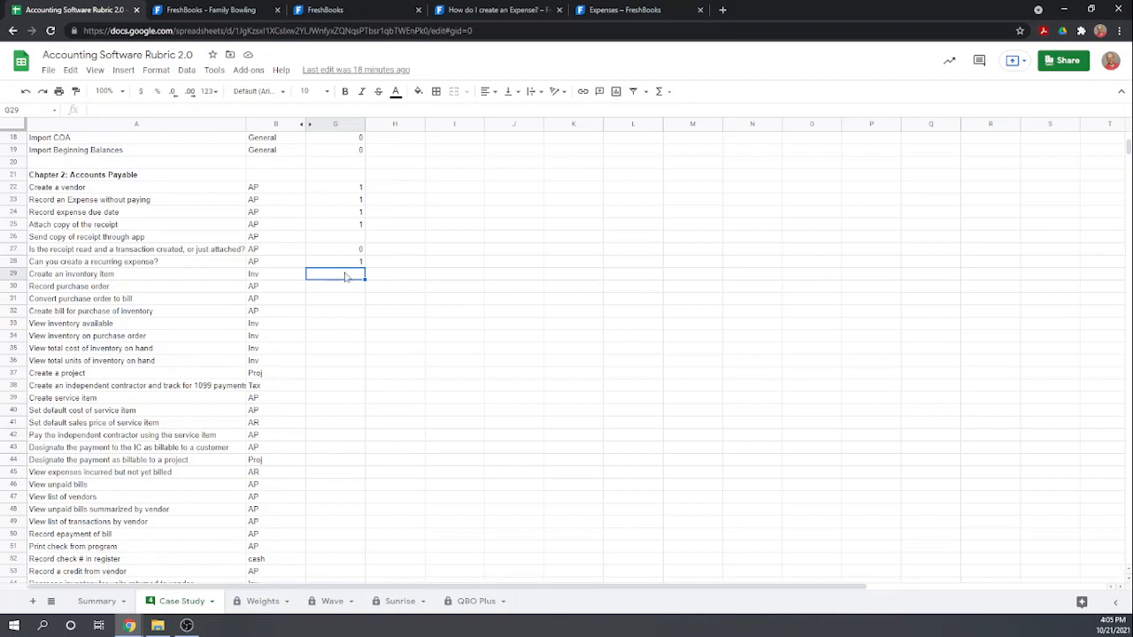
text(0)
key(Return)
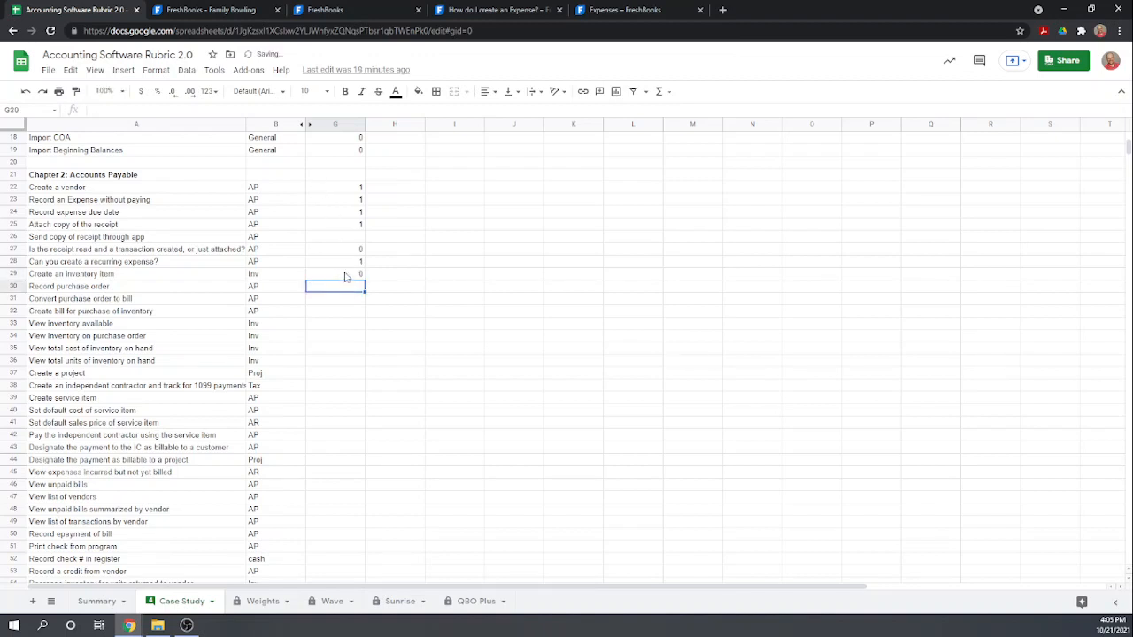
text(0)
key(Return)
text(0)
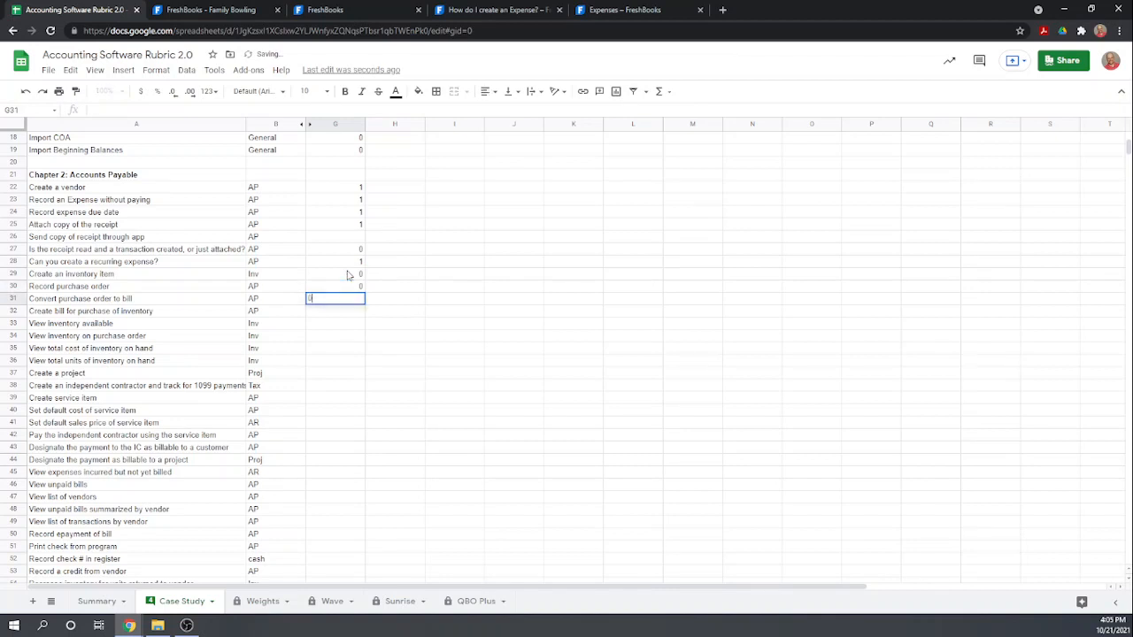
key(Return)
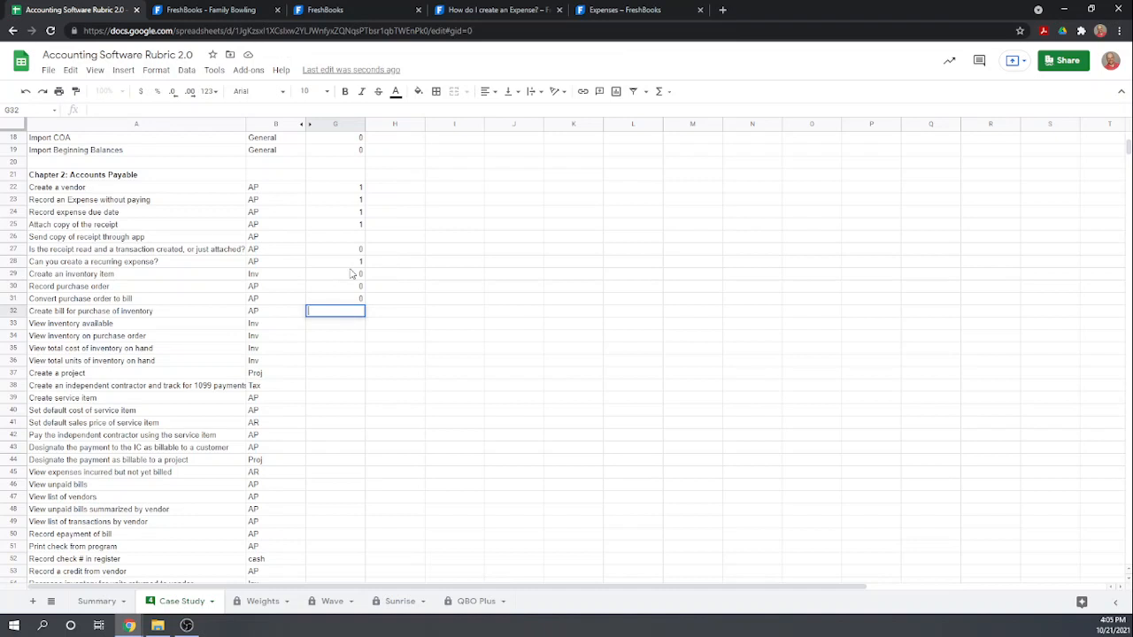
Score 1 for creating a bill for inventory purchase and 0 for the four rows on viewing inventory availability, purchase orders, total cost and units
text(1)
key(Return)
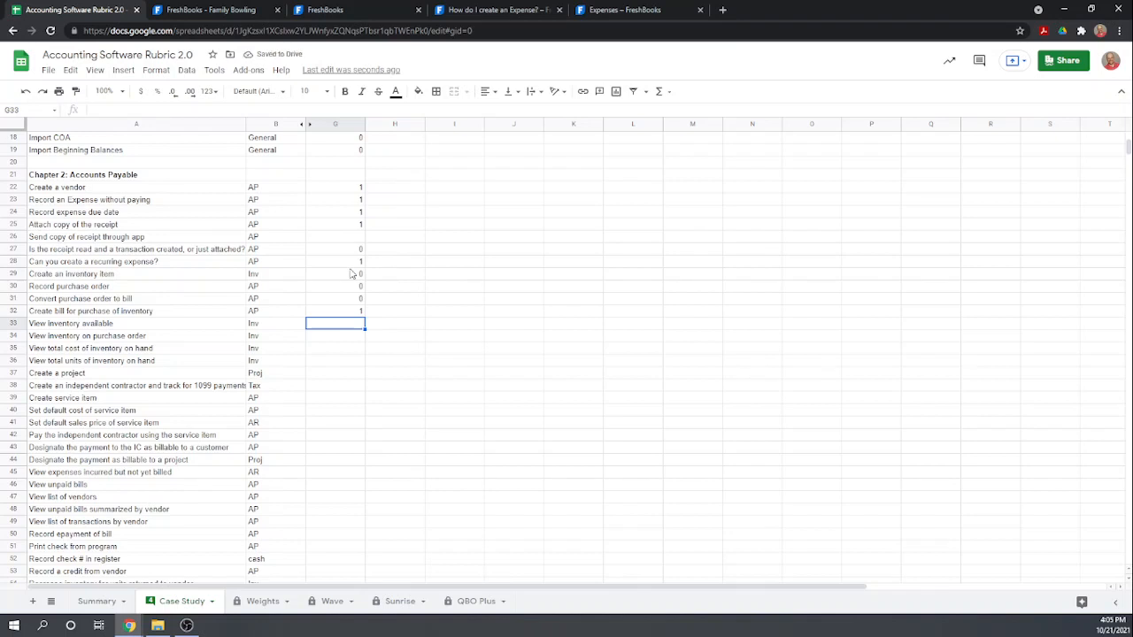
text(0)
key(Return)
text(0)
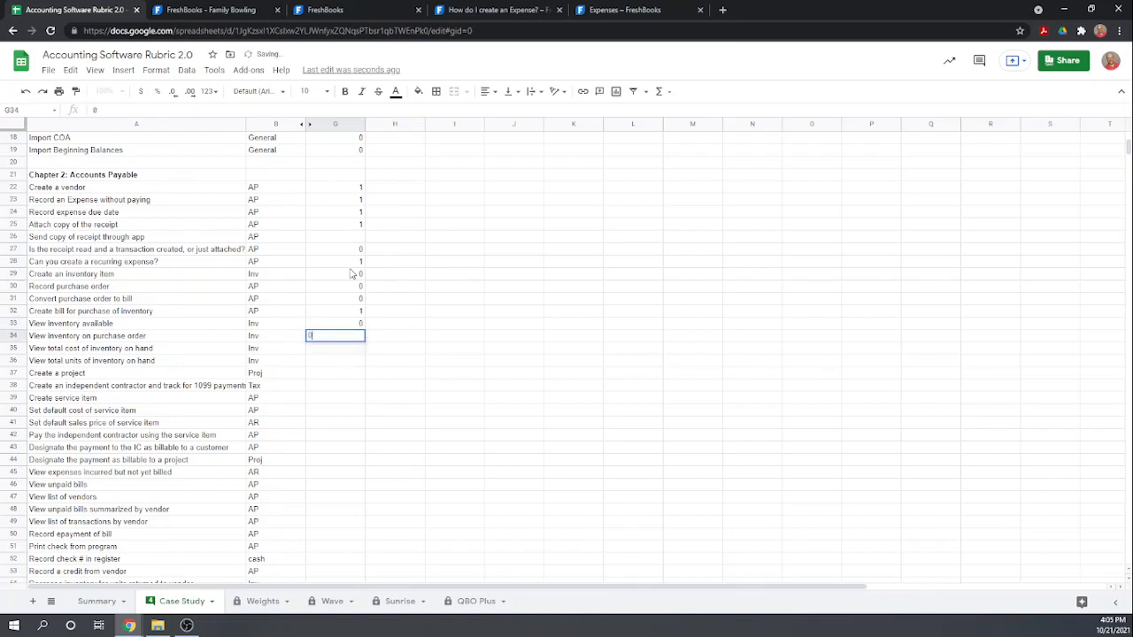
key(Return)
text(0)
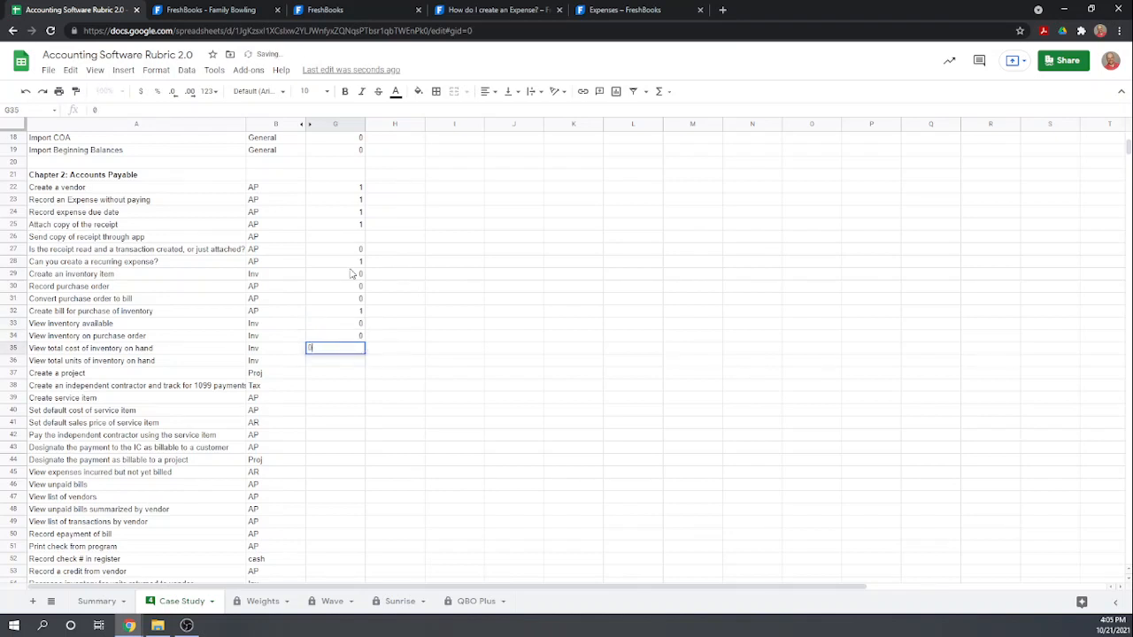
key(Return)
text(0)
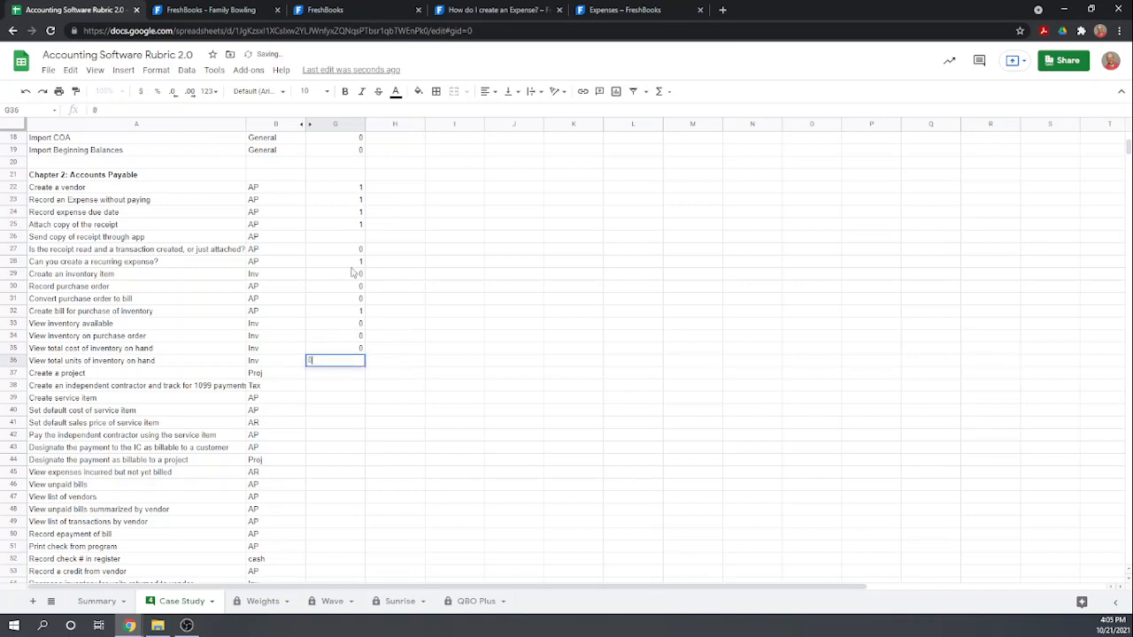
key(Return)
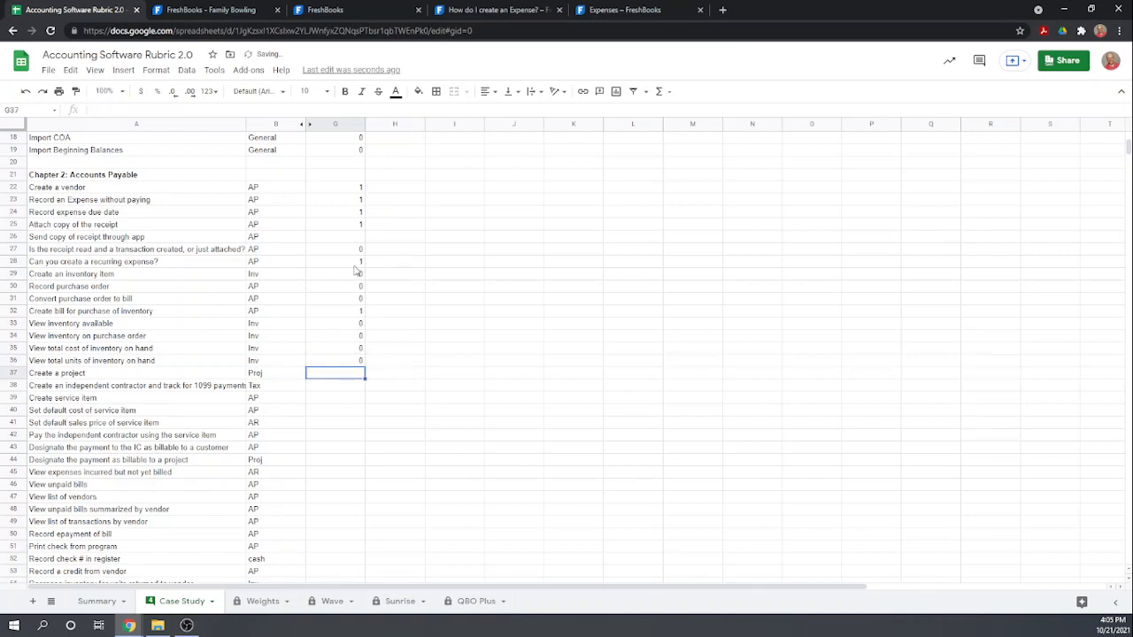
Score 1 for creating a project and 1 for creating an independent contractor tracked for 1099 payments
text(1)
key(Return)
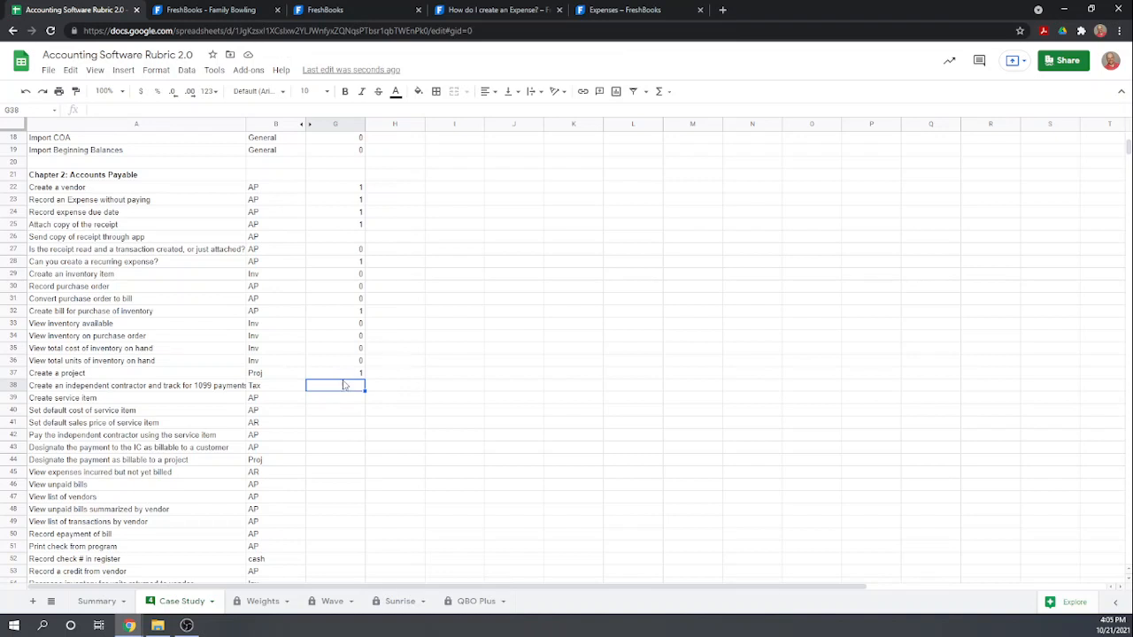
text(1)
key(Return)
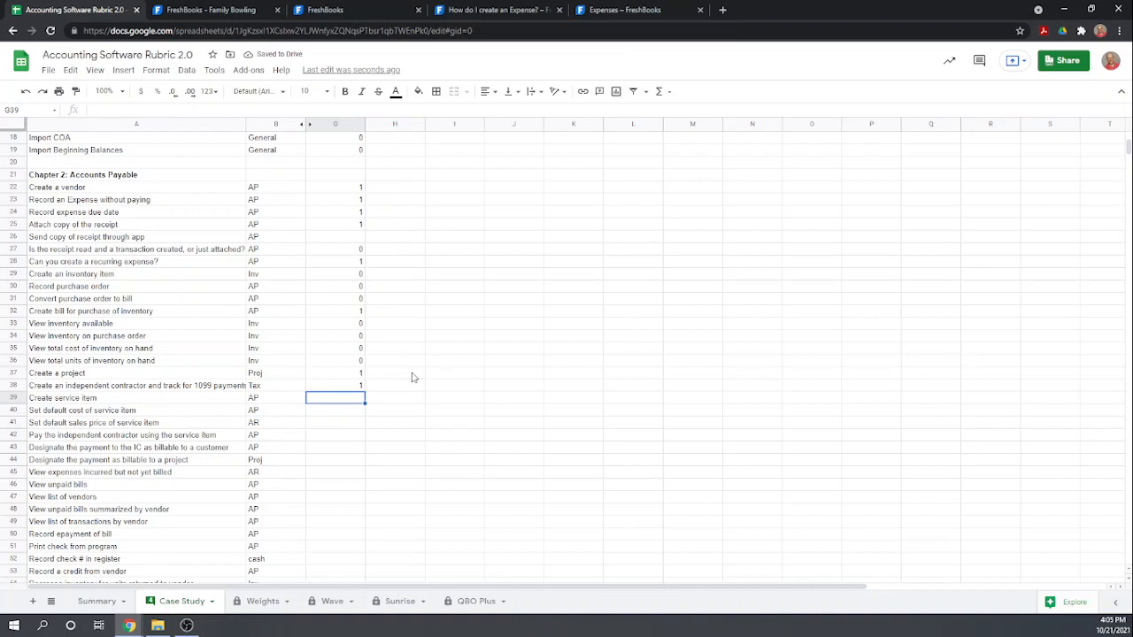
Score 1 for creating a service item and setting its default cost and sales price, and 0 for paying the contractor using it
text(1)
key(Return)
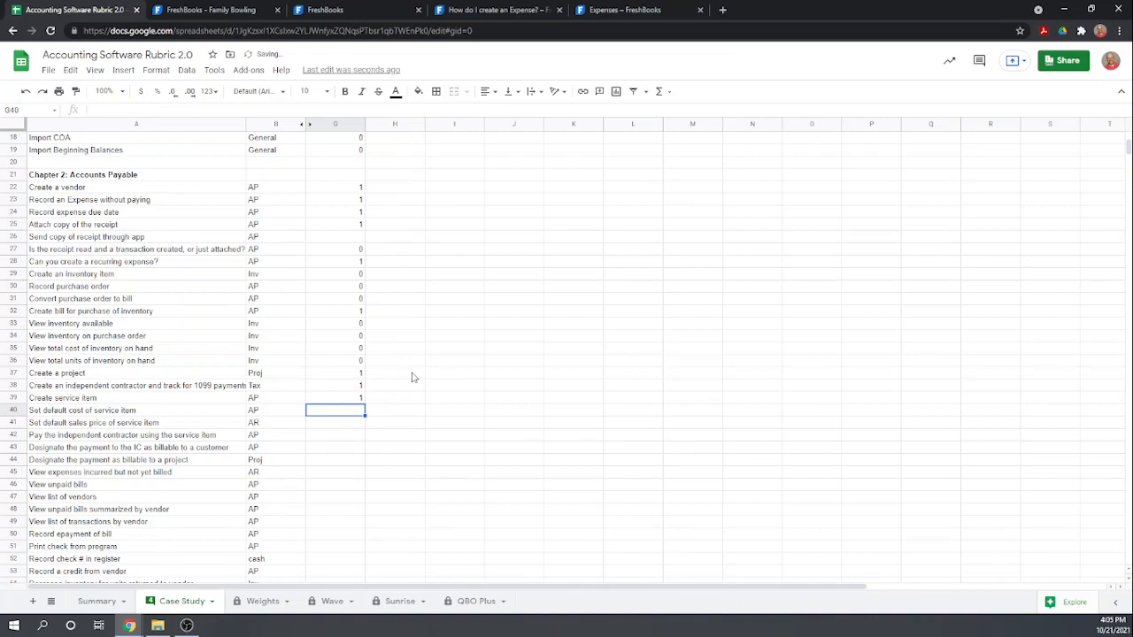
text(1)
key(Return)
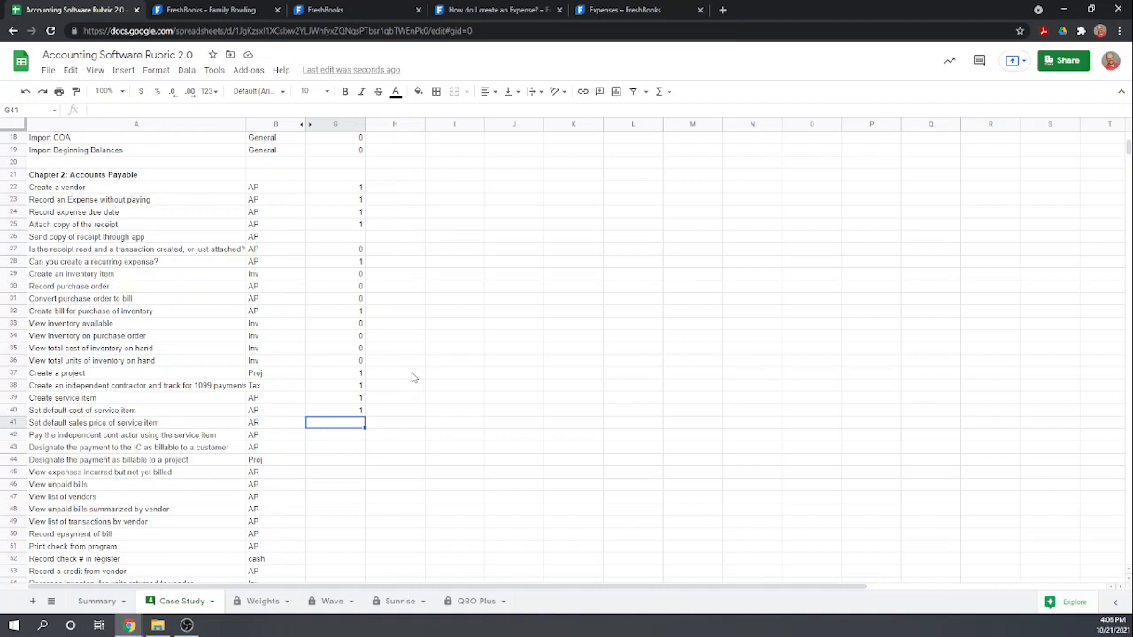
text(1)
key(Return)
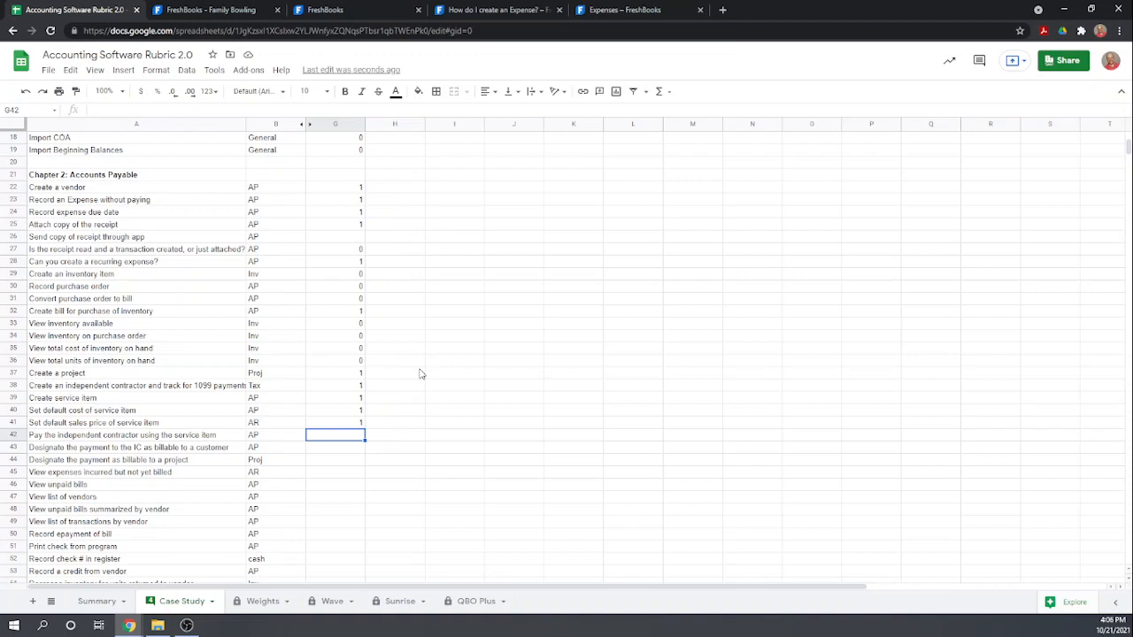
text(0)
key(Return)
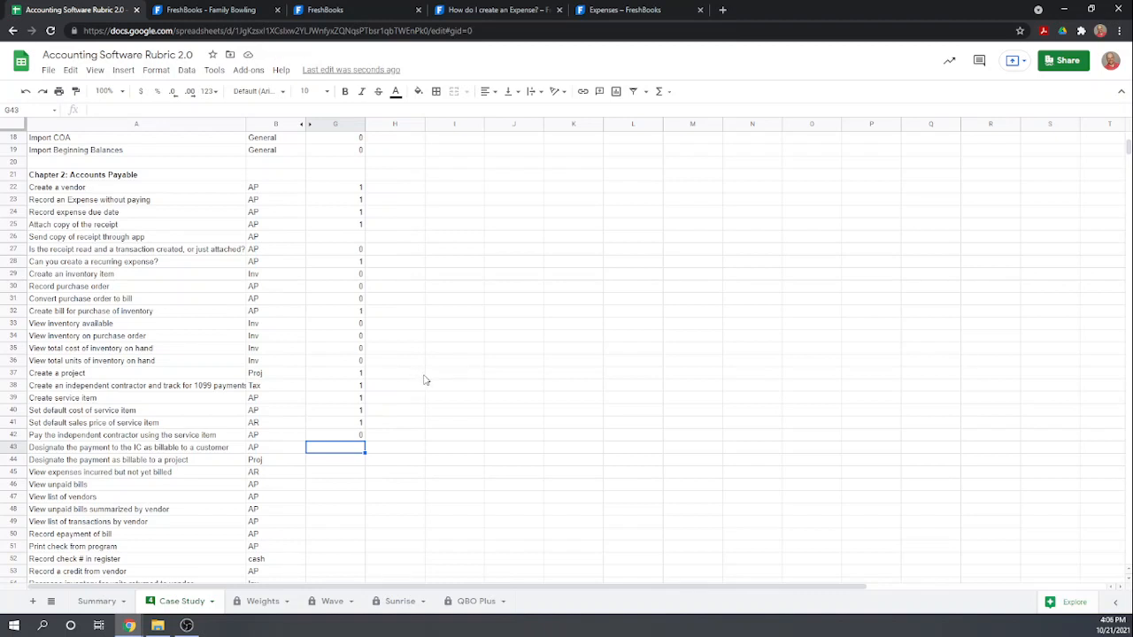
Change the score for setting the default cost of a service item to 0
key(Up)
key(Up)
key(Up)
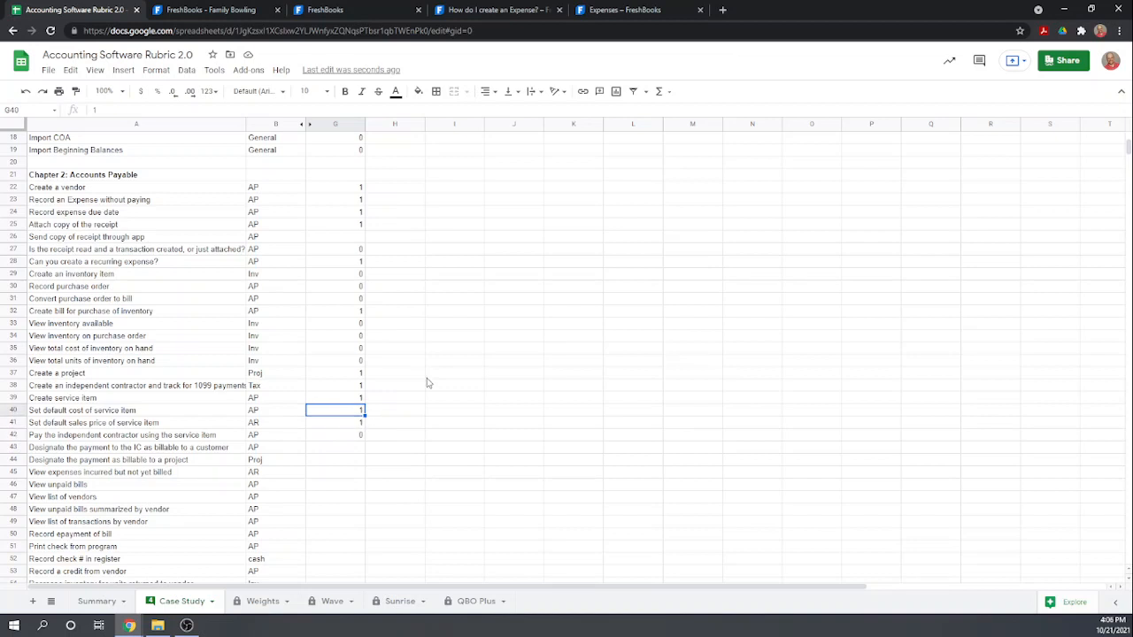
text(0)
key(Return)
key(Down)
key(Down)
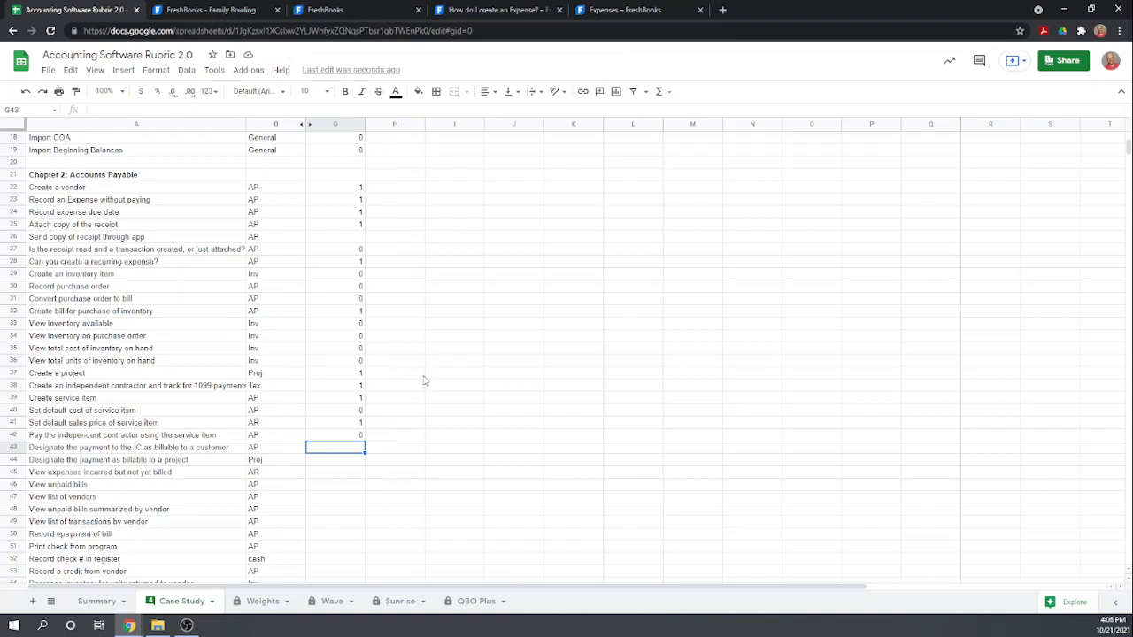
Score 1 for designating the contractor payment as billable to a customer and 1 for billable to a project
text(1)
key(Return)
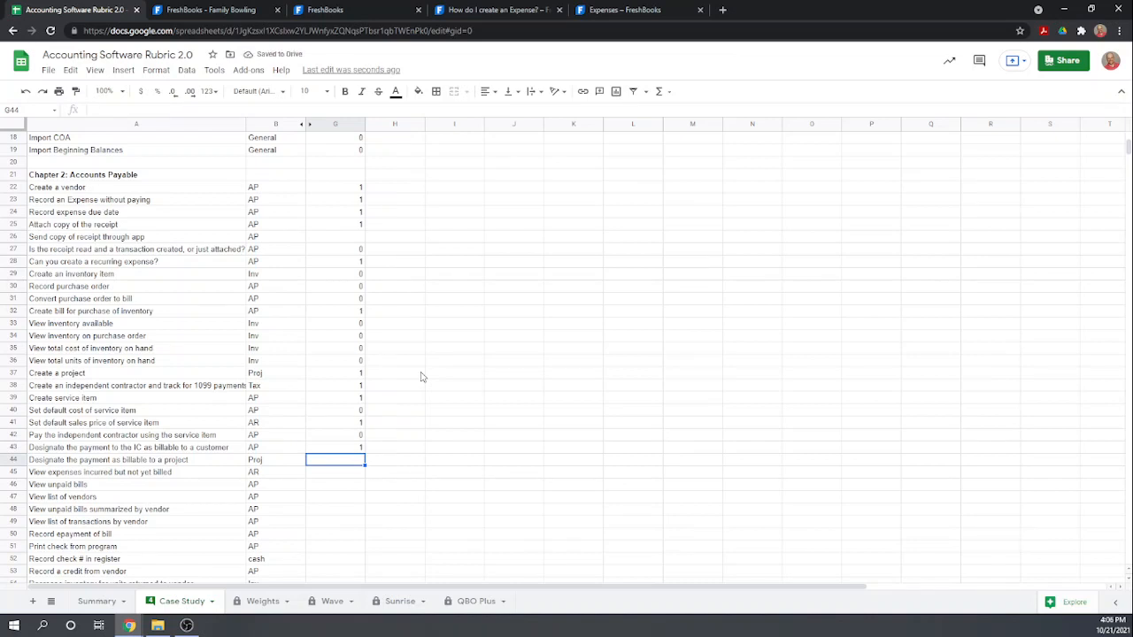
text(1)
key(Return)
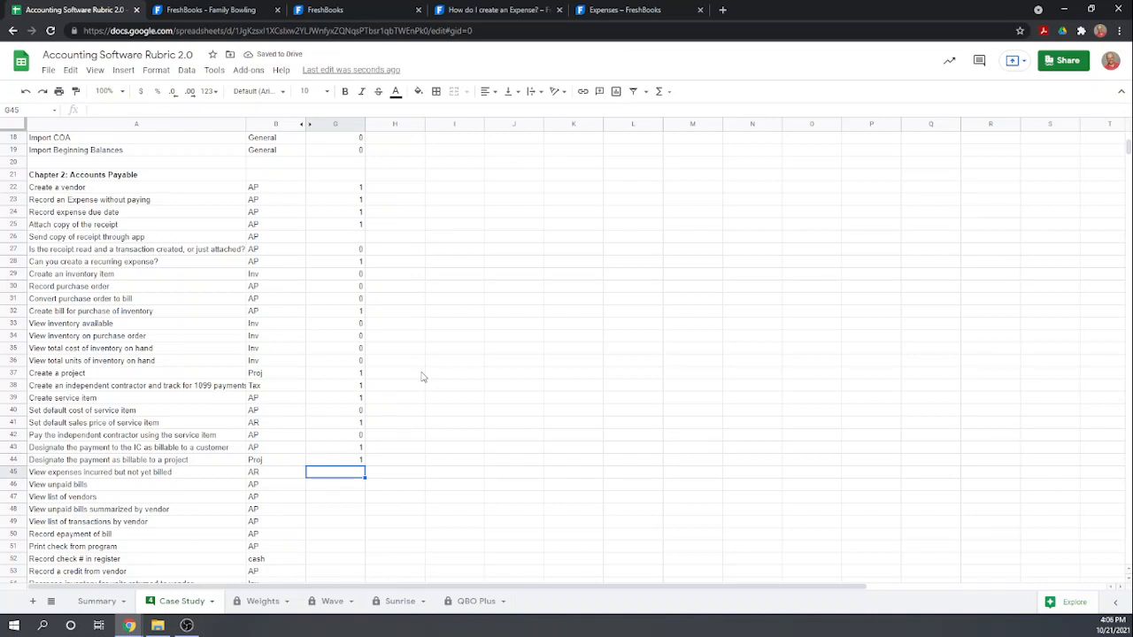
key(Down)
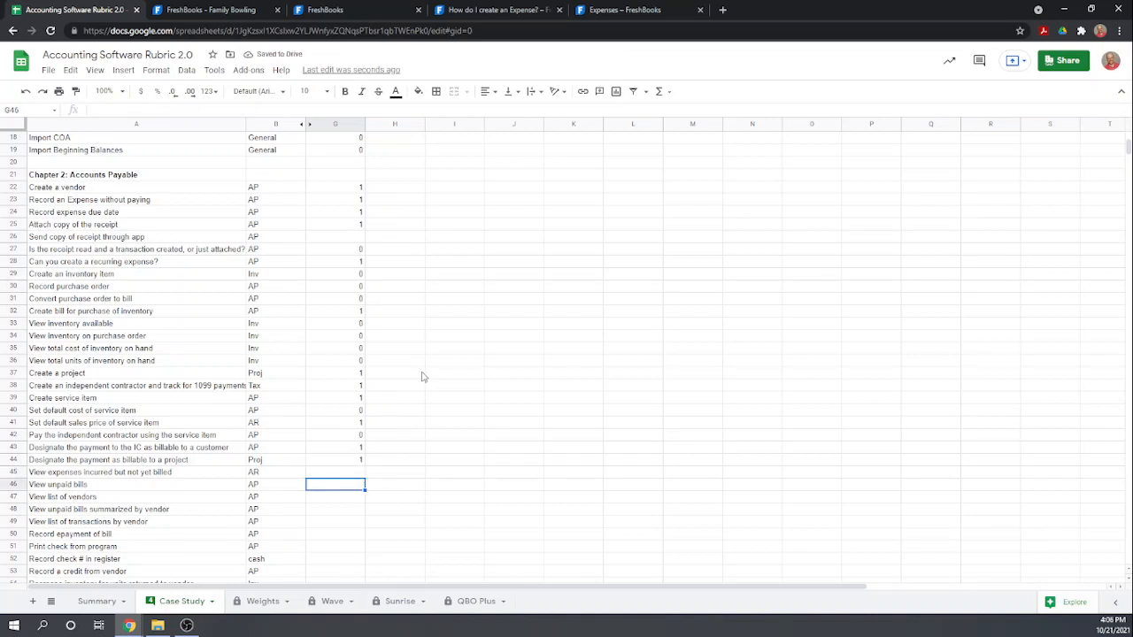
key(Up)
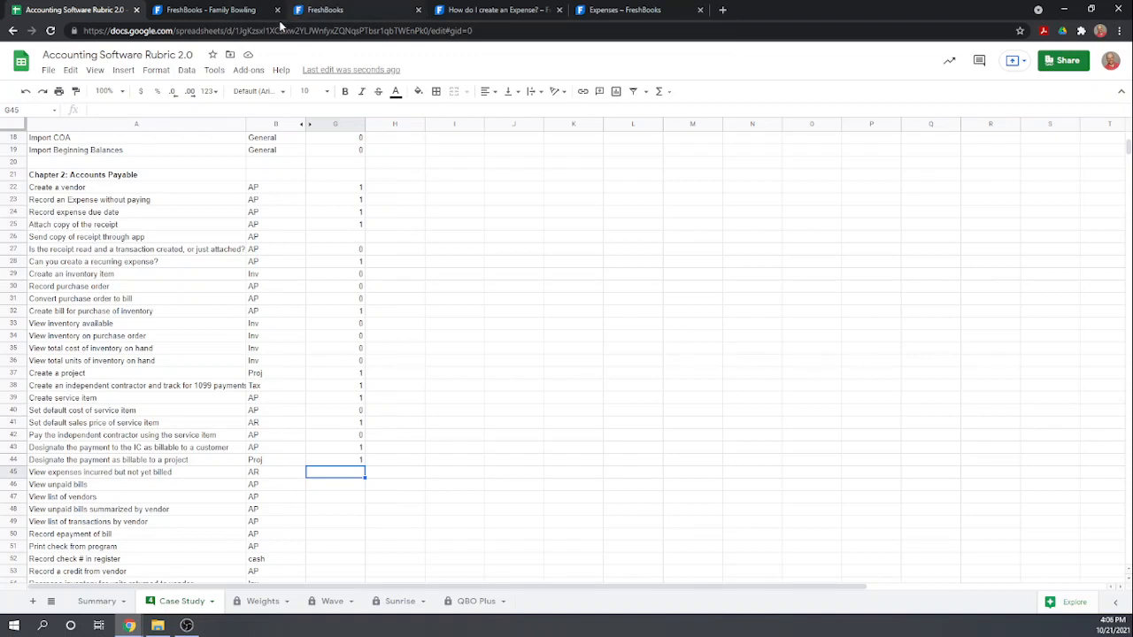
Switch to FreshBooks and review the All Expenses list for billing status and client or project assignments
click(230, 12)
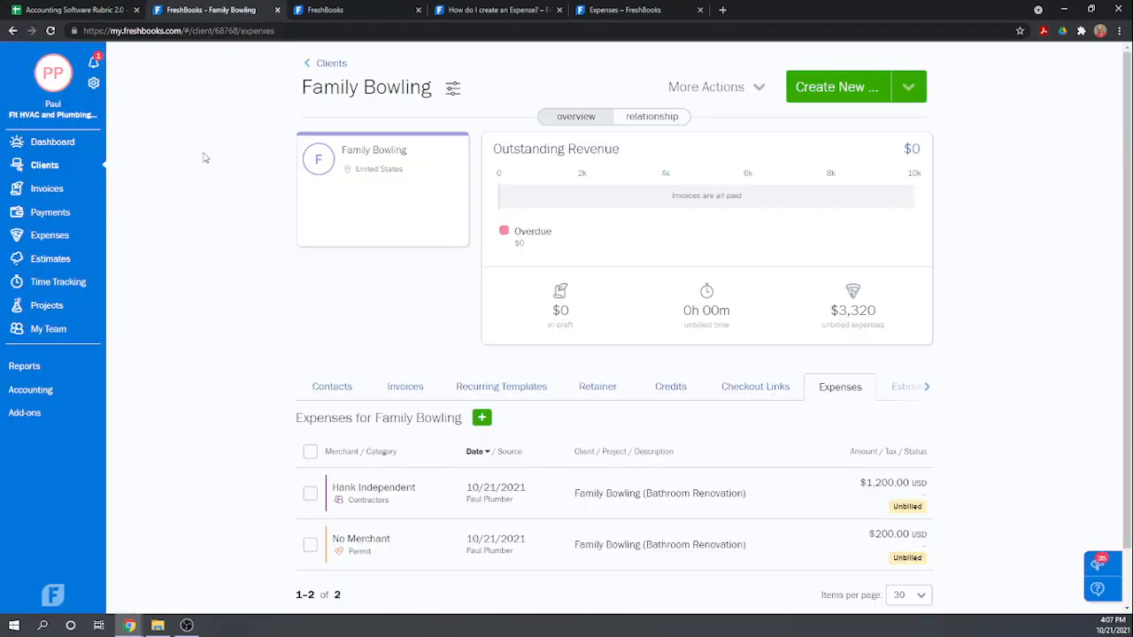
click(50, 236)
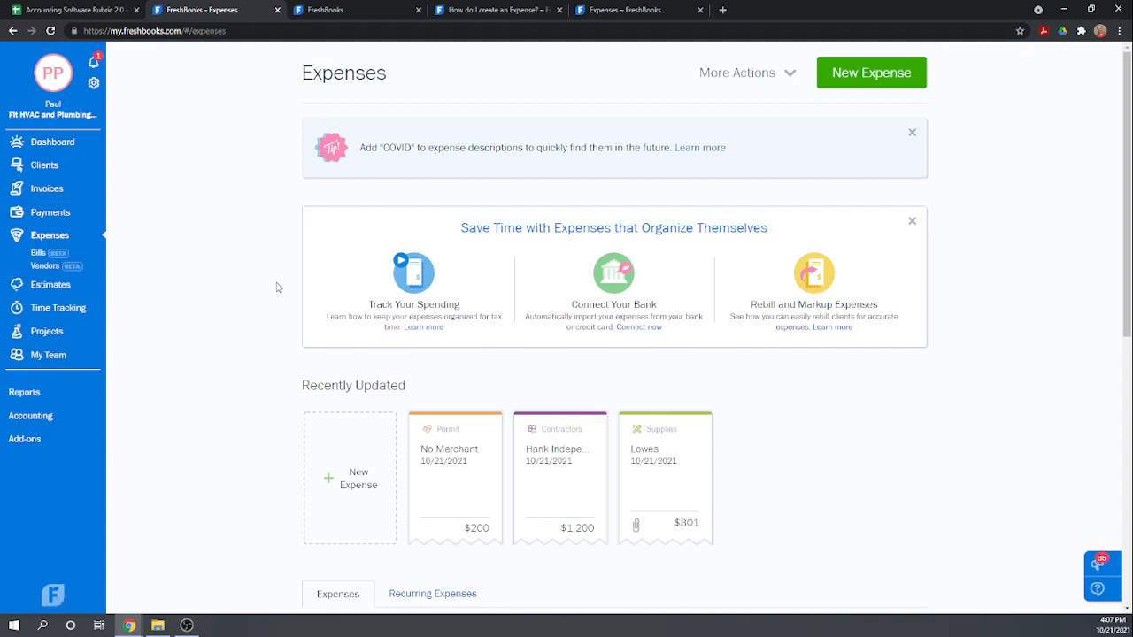
scroll(289, 286, down, 1)
scroll(289, 286, down, 2)
scroll(292, 285, down, 2)
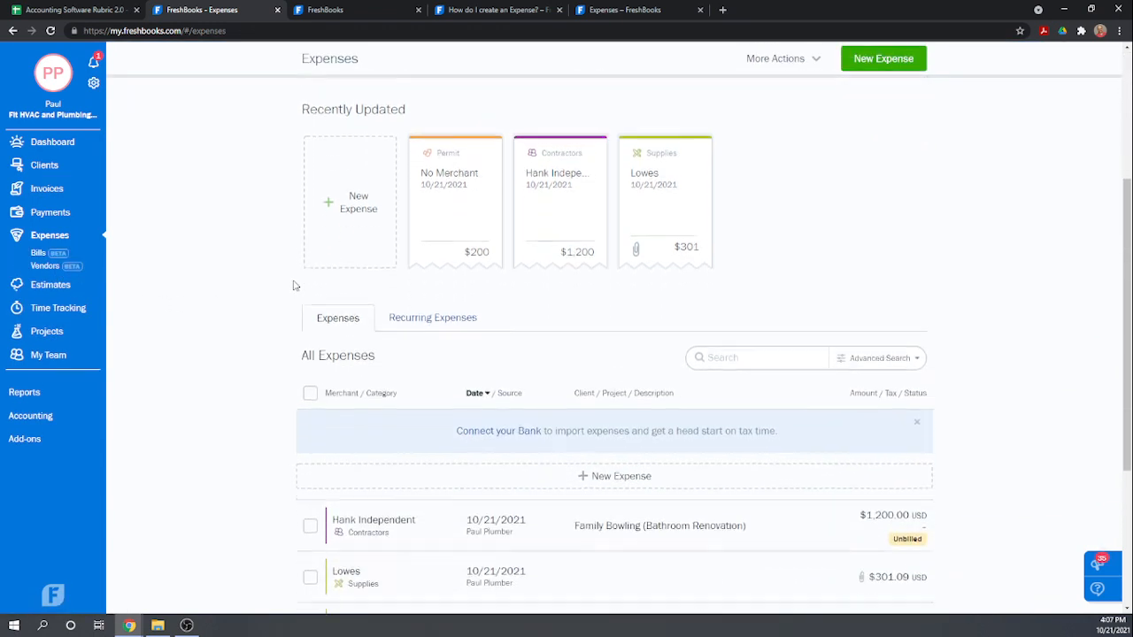
scroll(294, 285, down, 1)
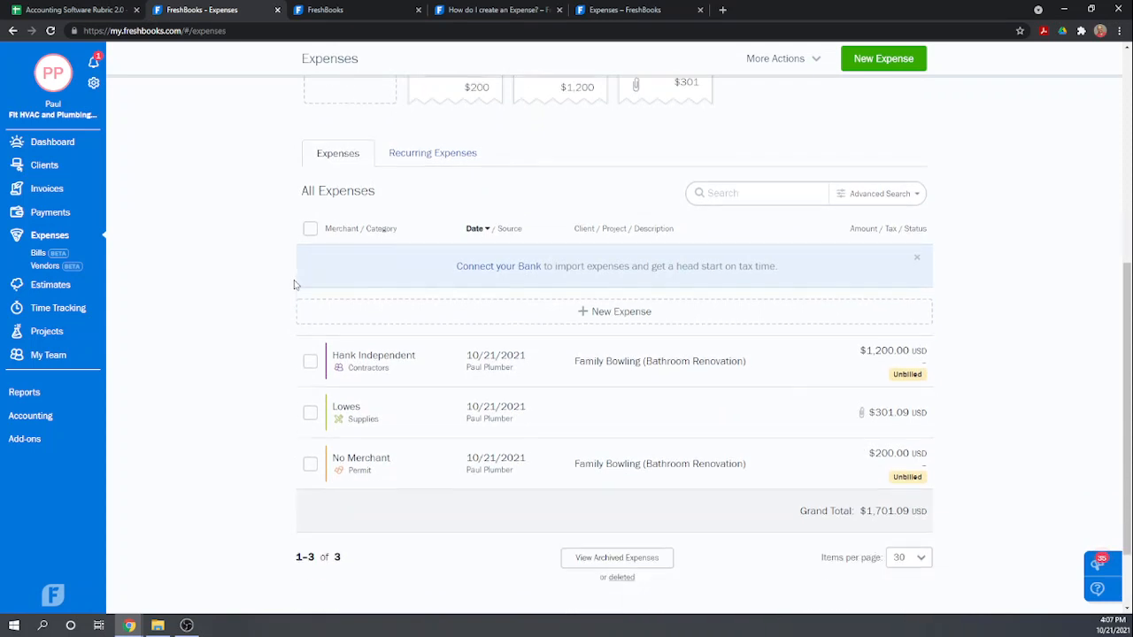
scroll(453, 458, down, 1)
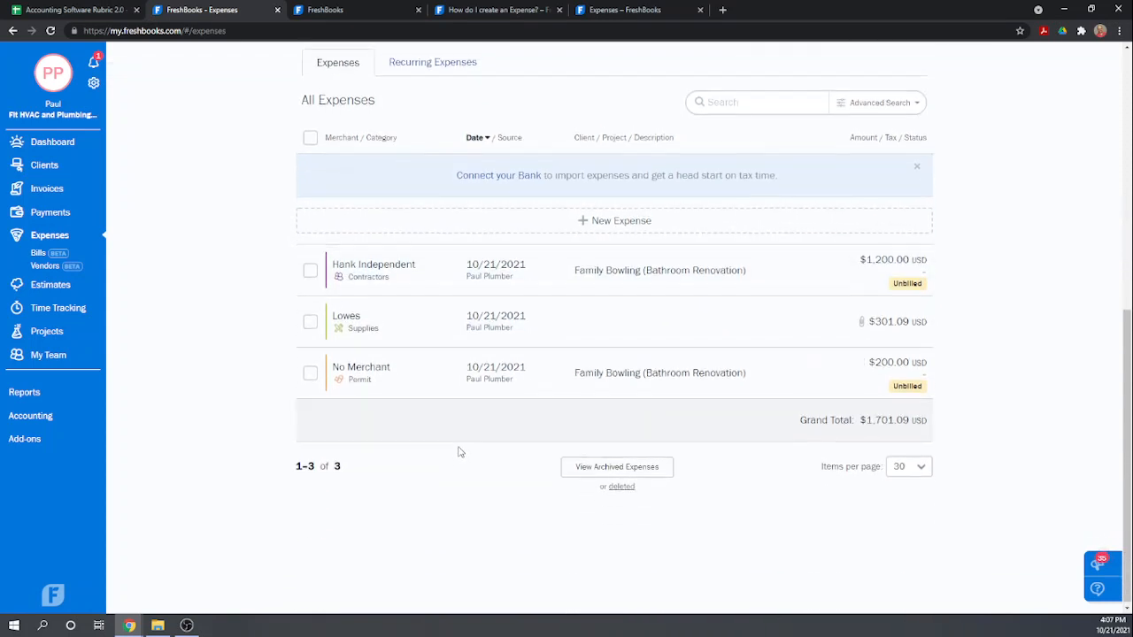
scroll(458, 450, up, 4)
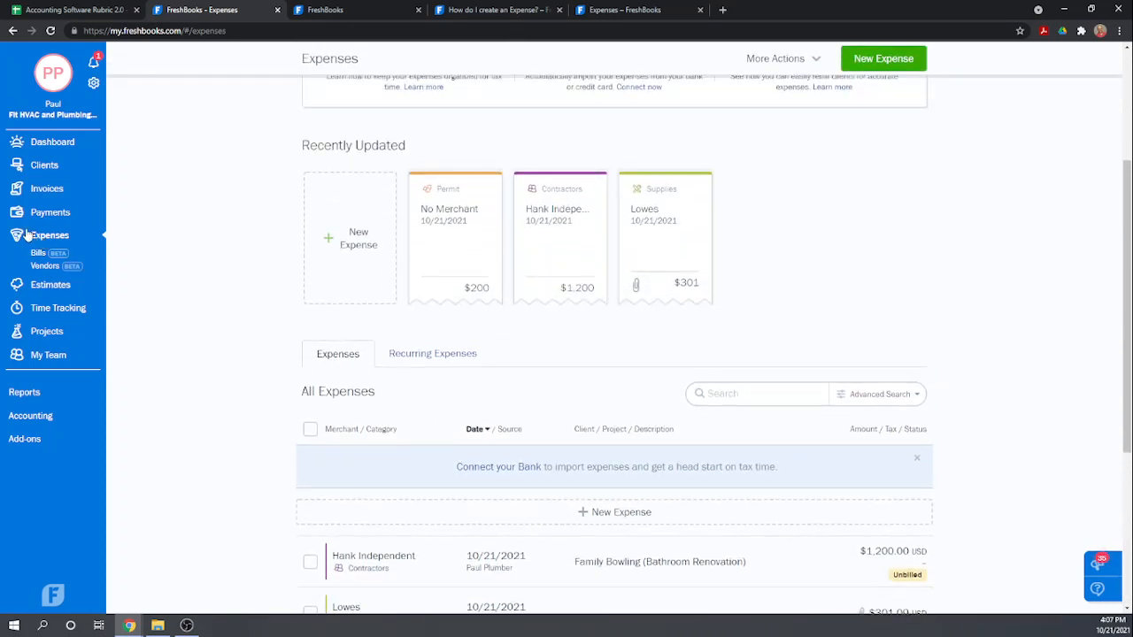
Open the Bills page and review the outstanding totals and the All Bills list
click(36, 257)
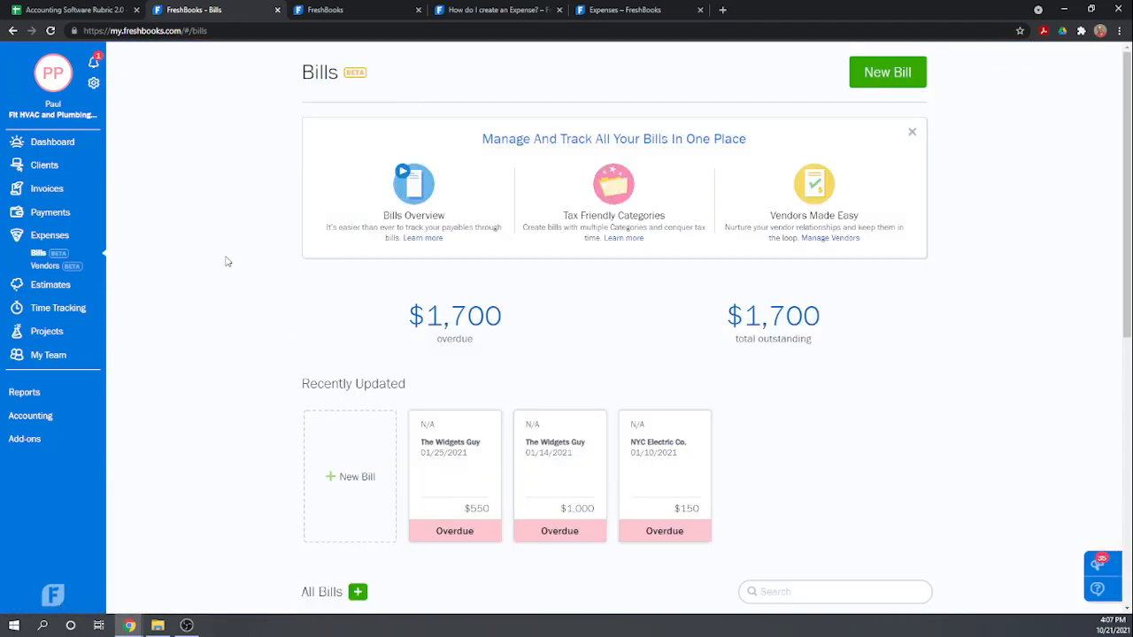
scroll(232, 261, down, 1)
scroll(284, 278, down, 1)
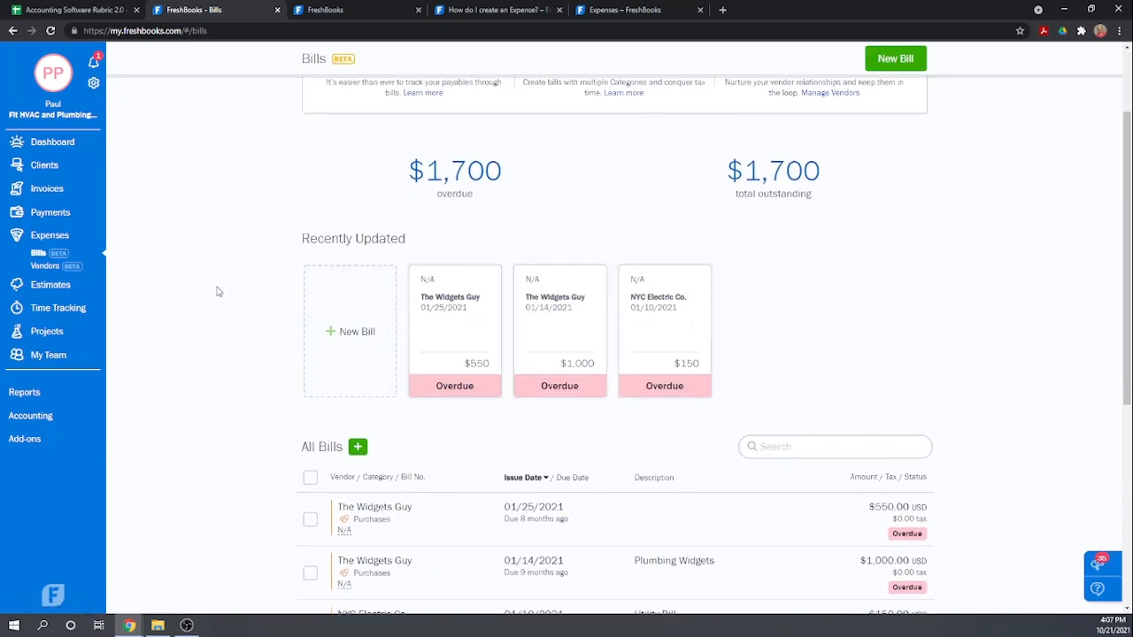
scroll(222, 292, down, 2)
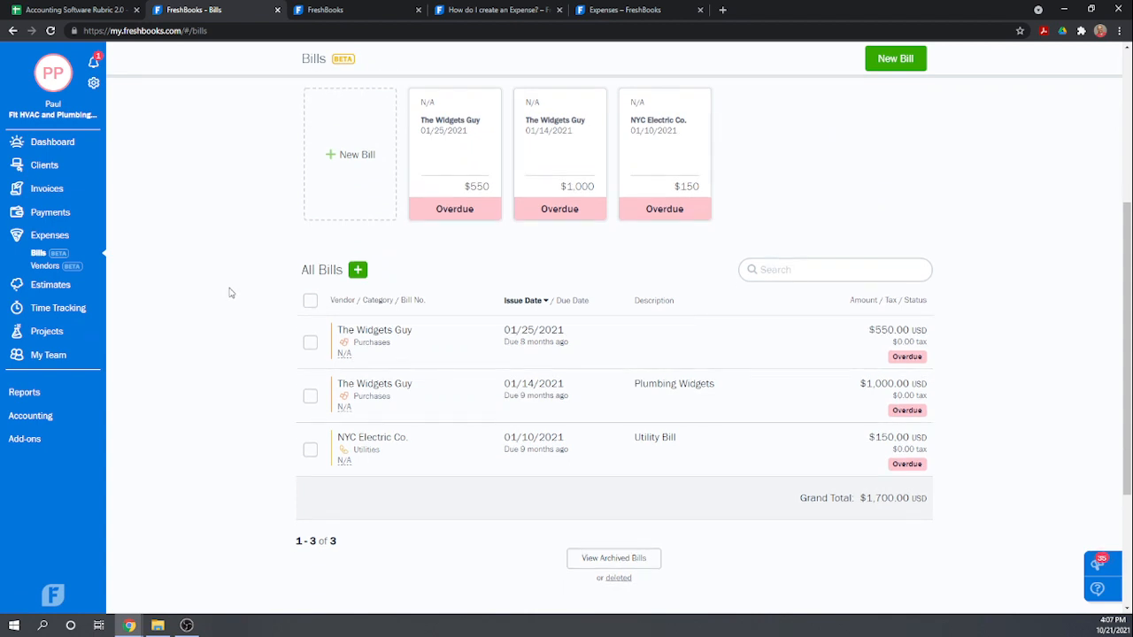
scroll(233, 292, up, 1)
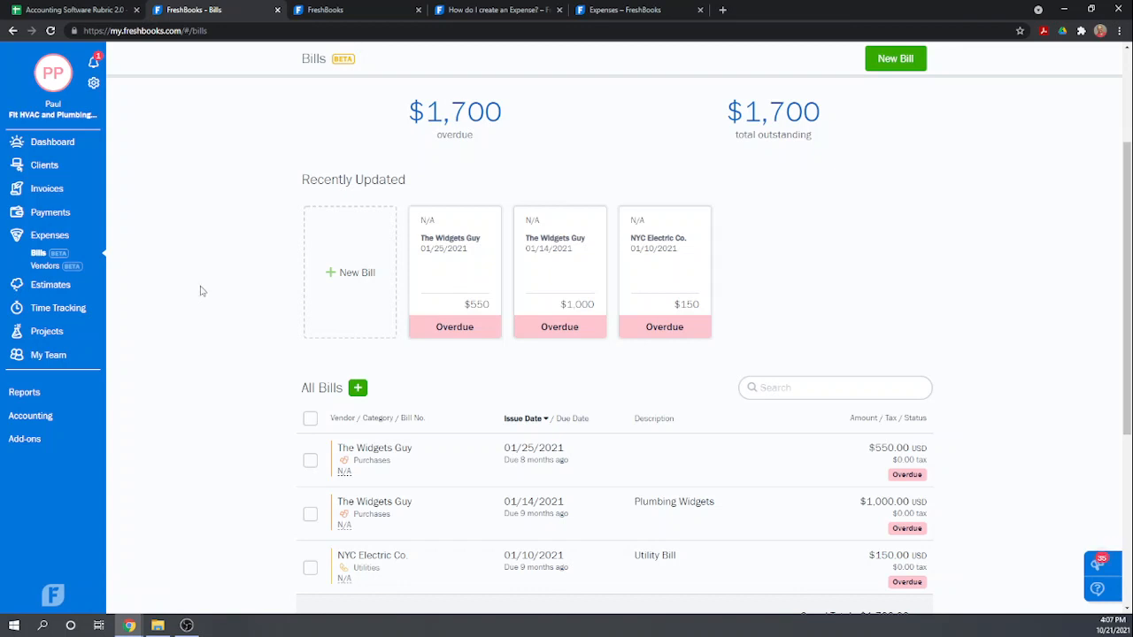
Review the outstanding amounts in the vendor list and open the NYC Electric Co. record to examine its bills
click(63, 274)
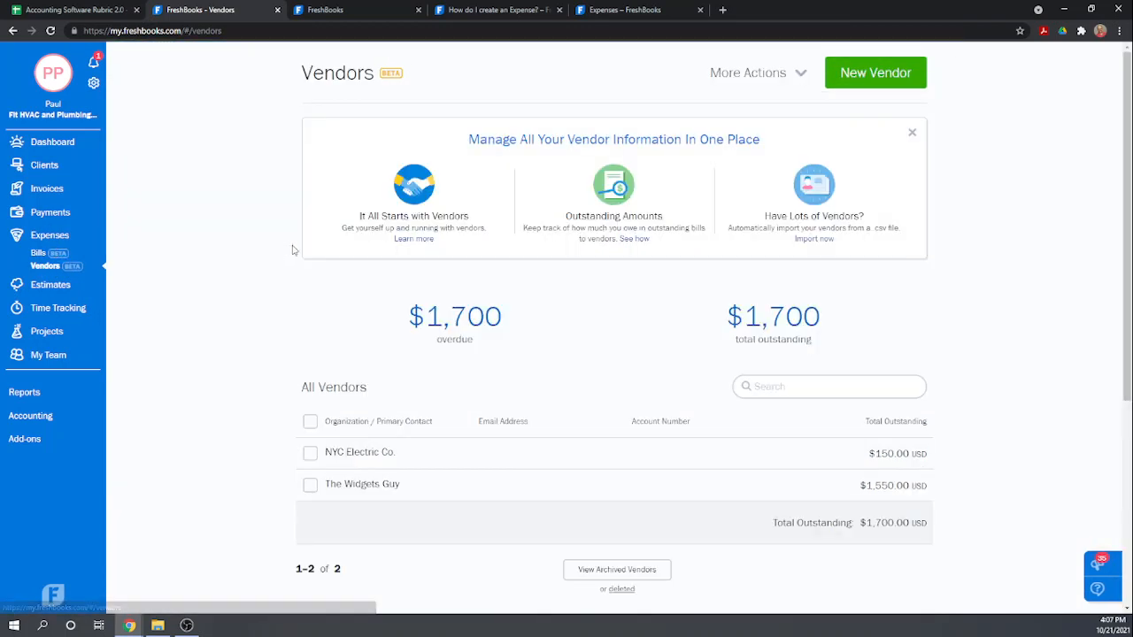
scroll(414, 263, down, 1)
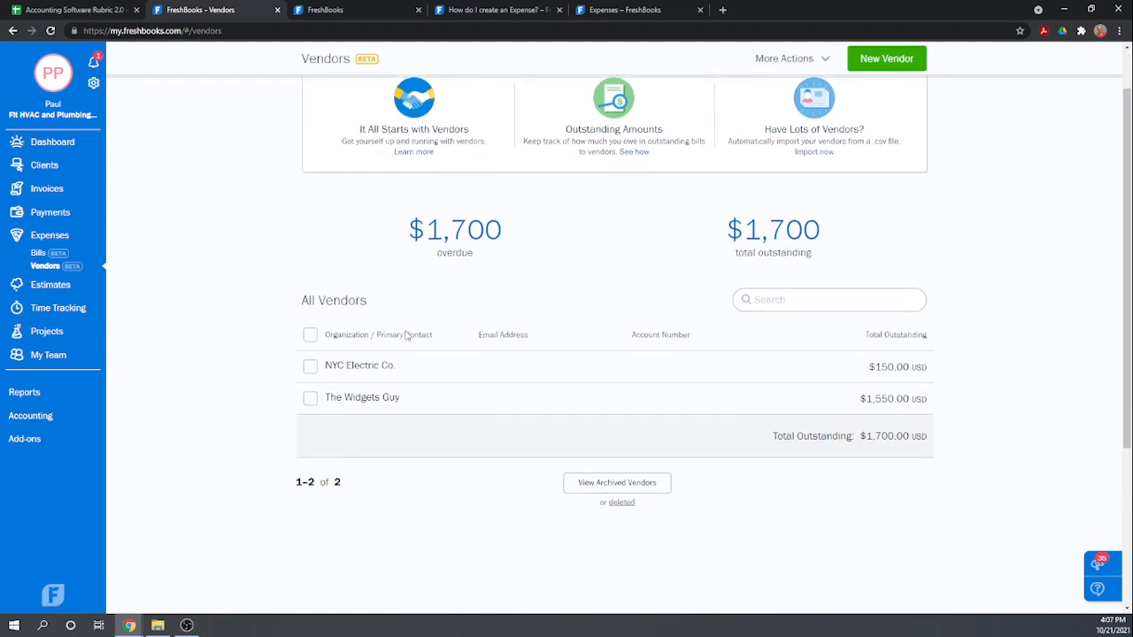
click(378, 366)
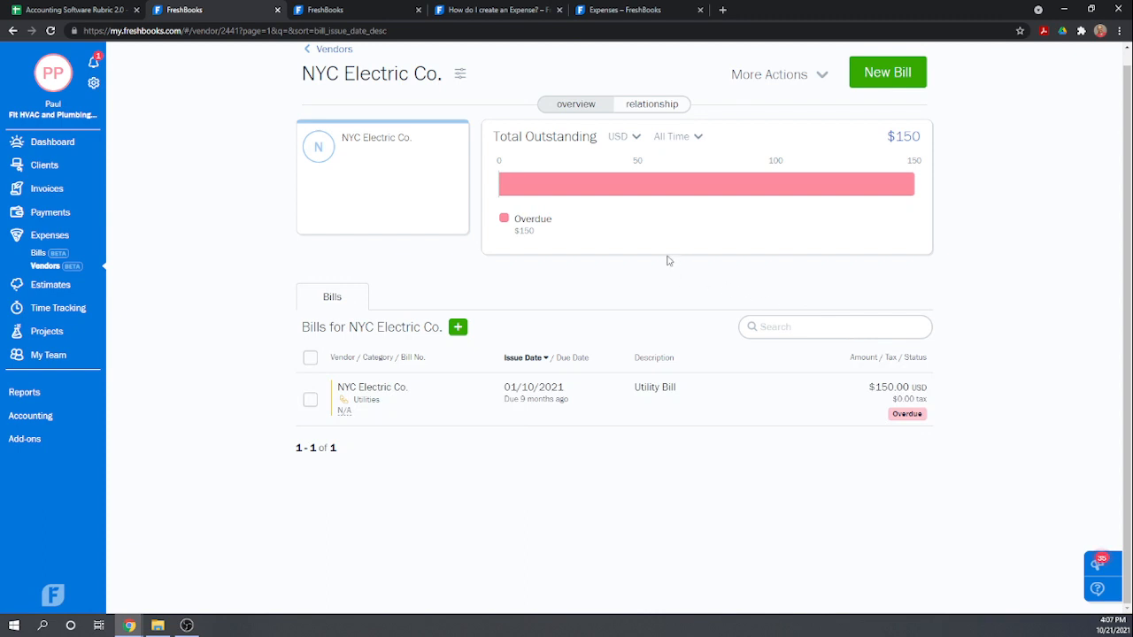
Switch to the Accounting Software Rubric 2.0 spreadsheet and score 1 for viewing expenses incurred but not yet billed and for viewing unpaid bills
click(82, 10)
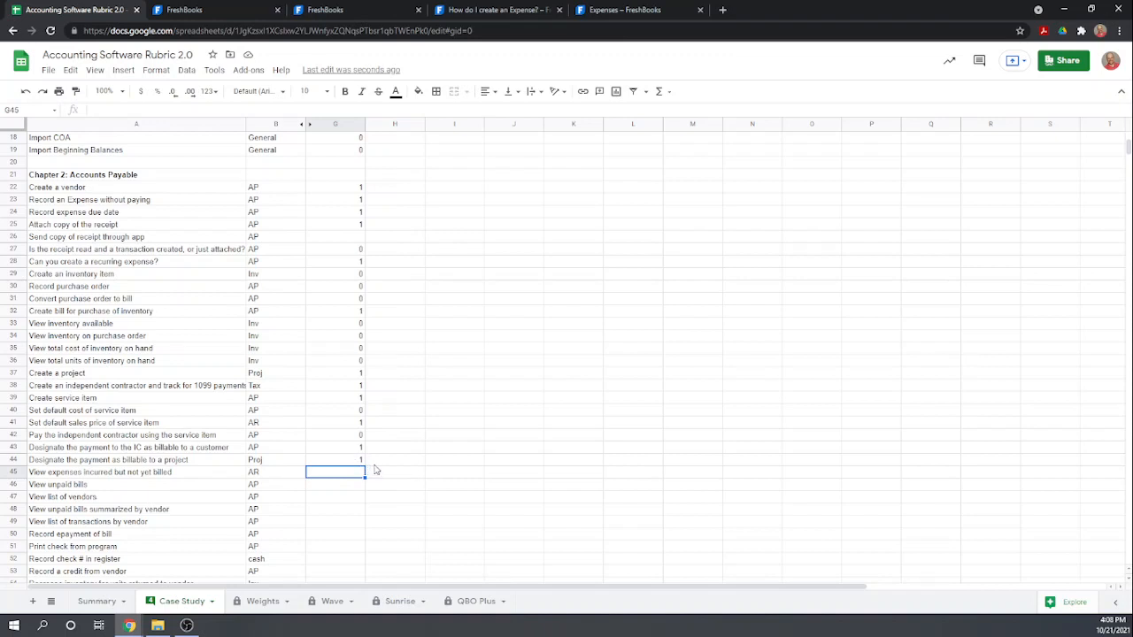
text(1)
key(Return)
text(1)
key(Return)
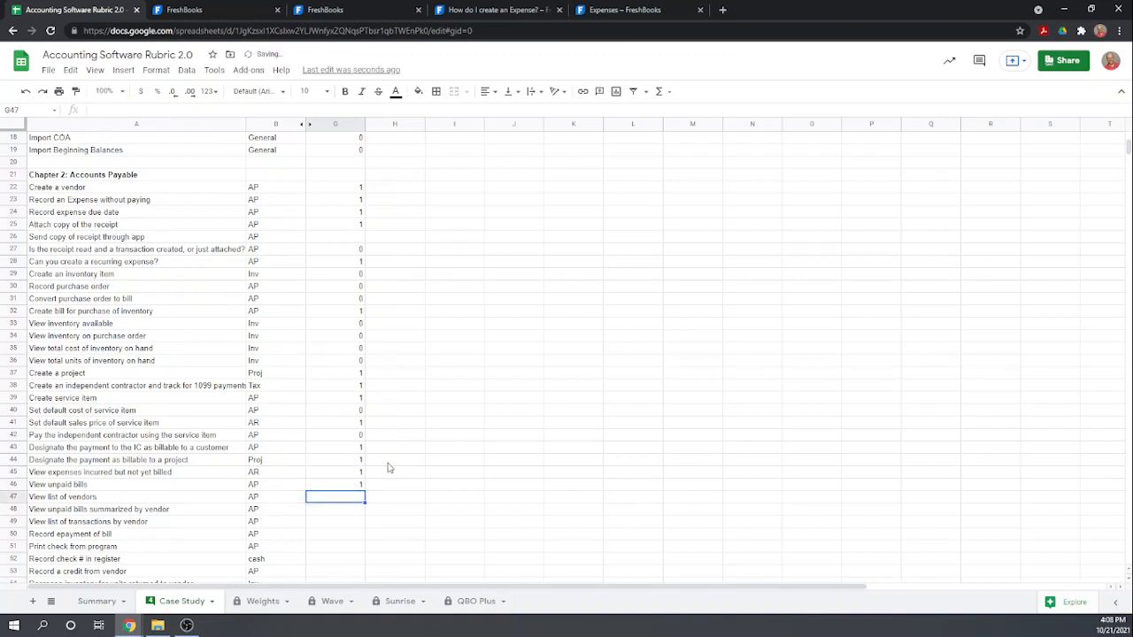
Score 1 each for viewing the vendor list, unpaid bills summarized by vendor and the list of transactions by vendor
text(1)
key(Return)
text(1)
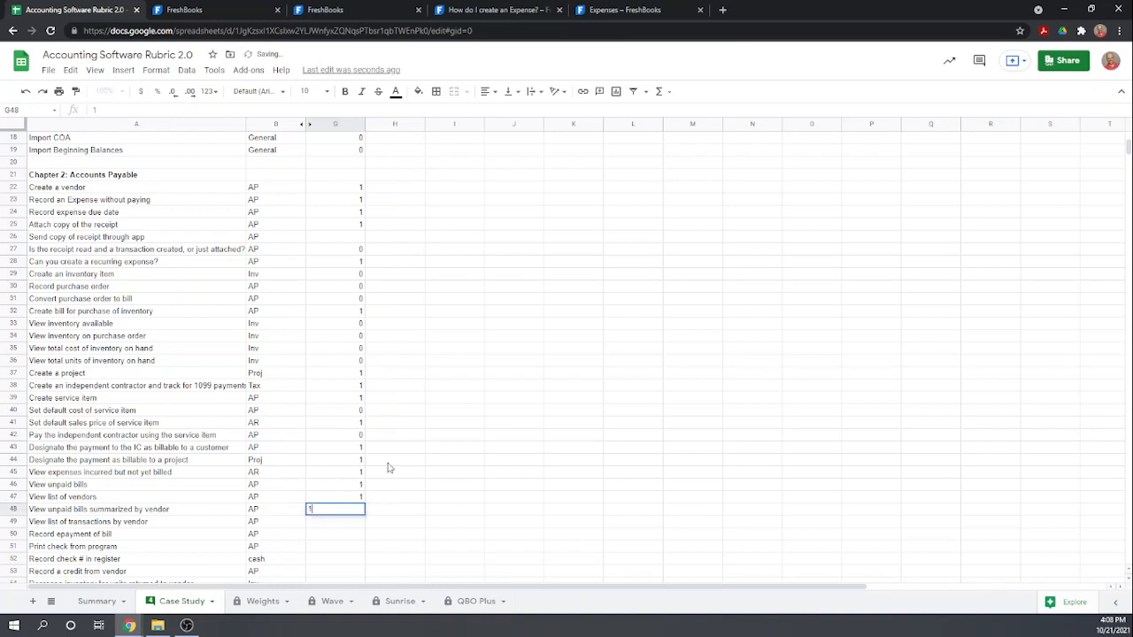
key(Return)
text(1)
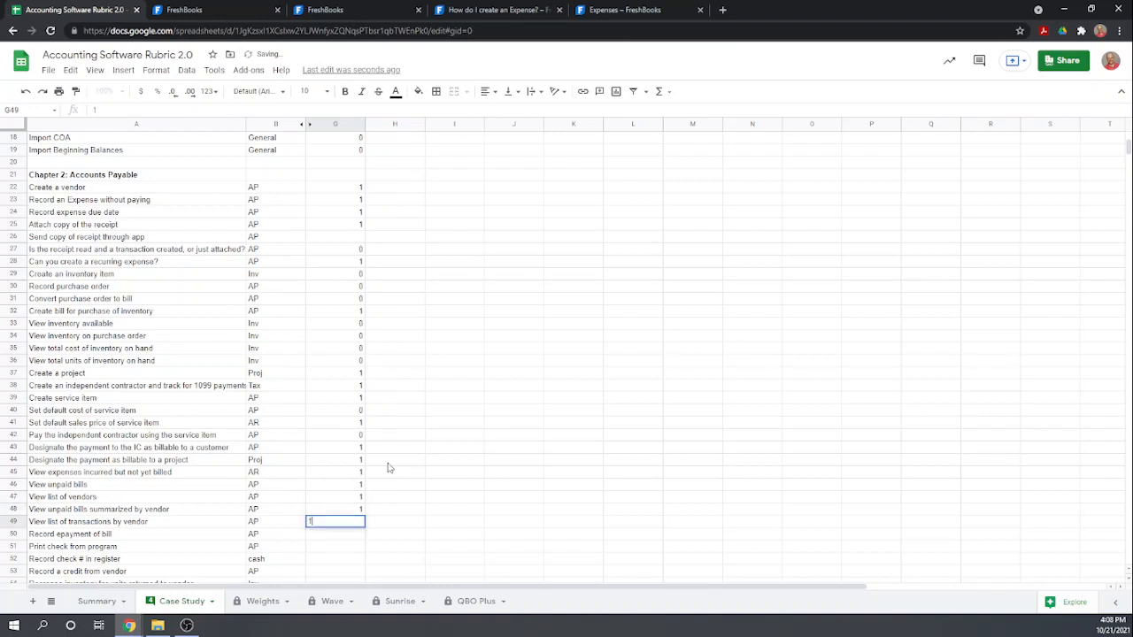
key(Return)
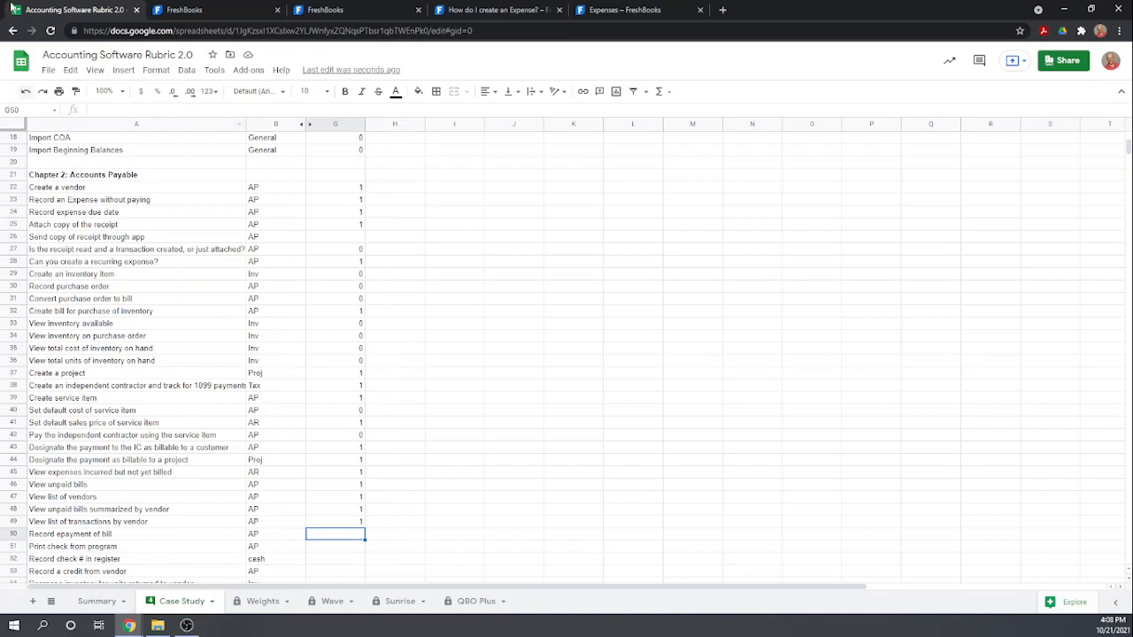
Switch back to FreshBooks and open the NYC Electric Co. utility bill from the Bills list
click(184, 10)
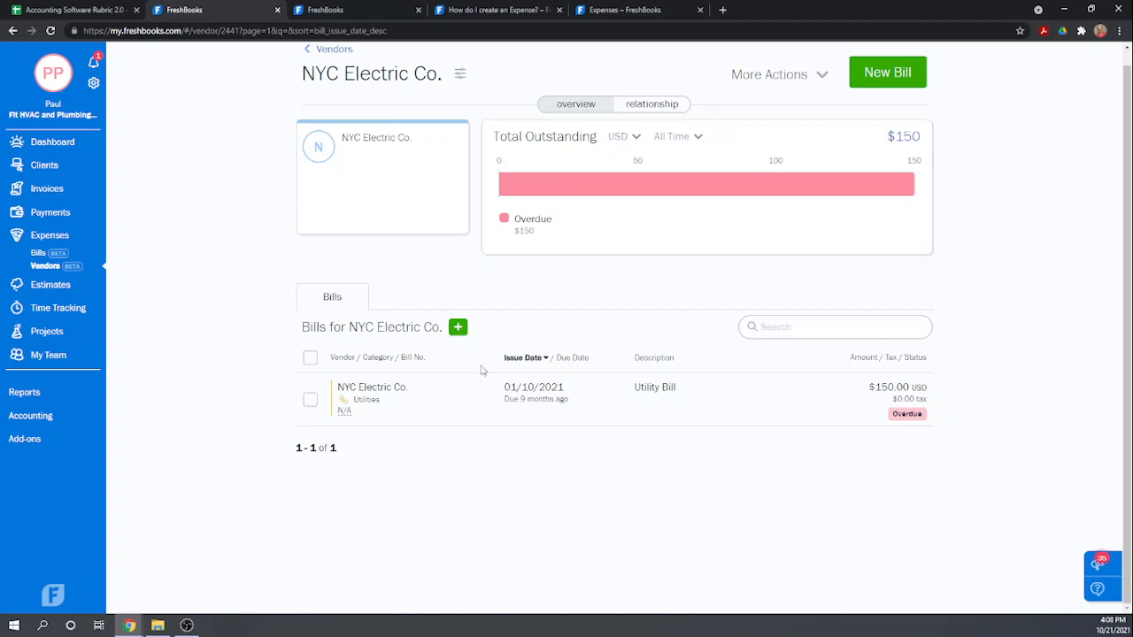
click(37, 254)
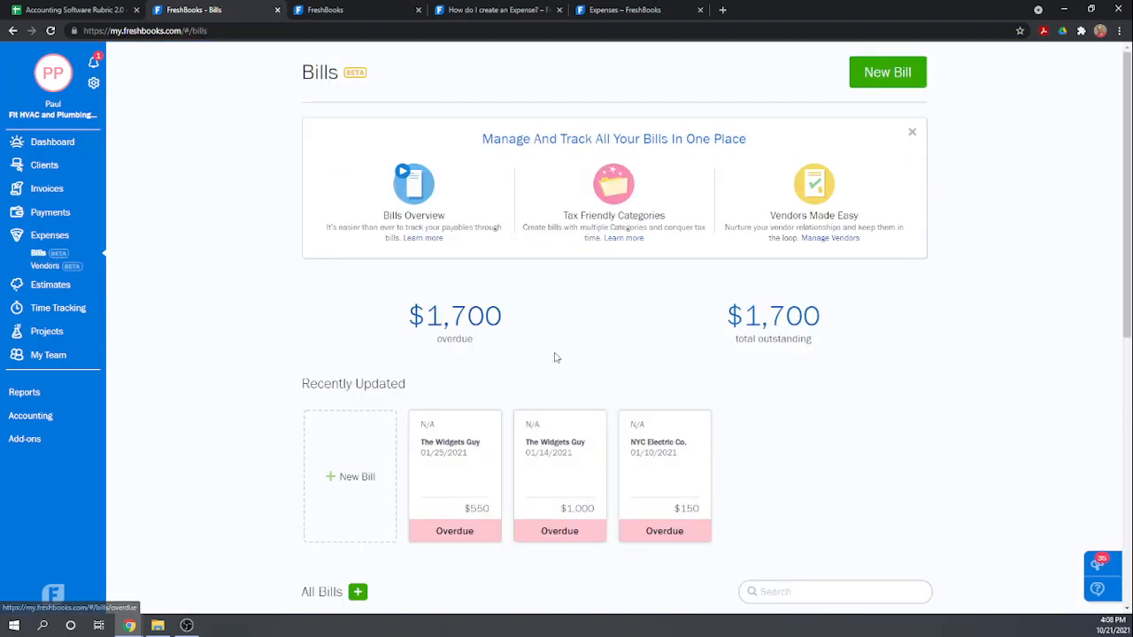
scroll(556, 358, down, 3)
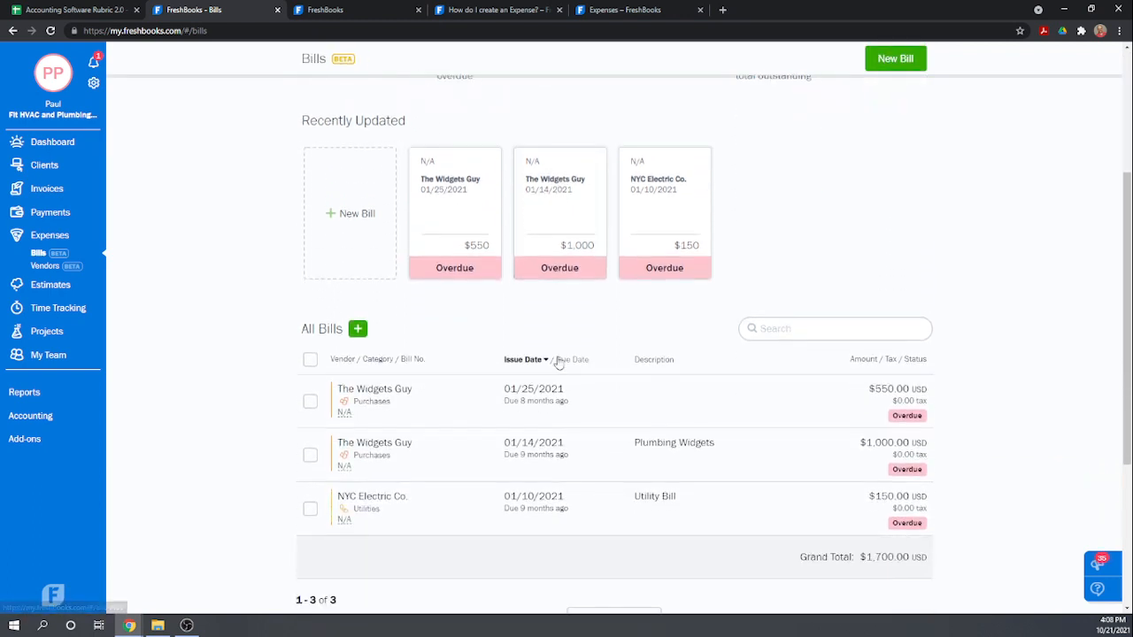
scroll(559, 372, down, 1)
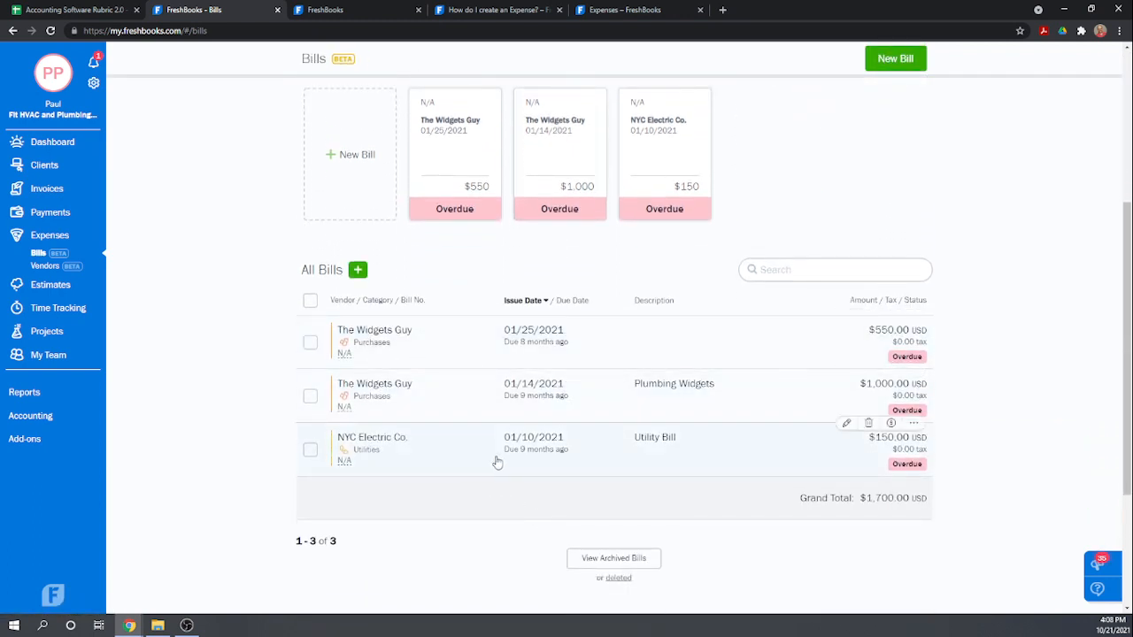
click(404, 451)
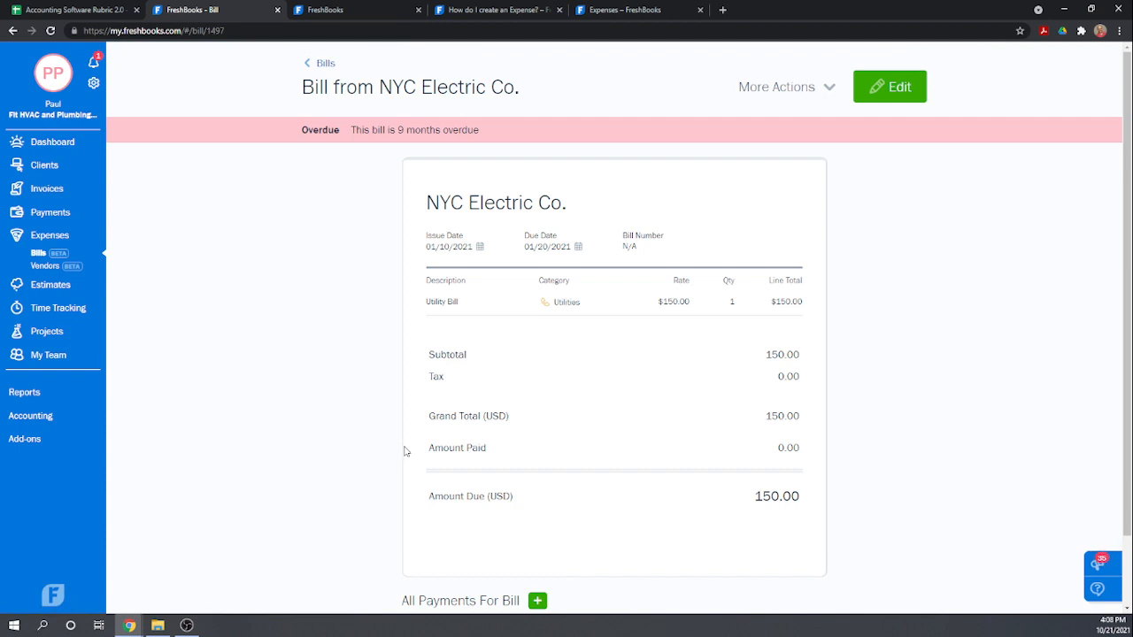
scroll(912, 186, down, 1)
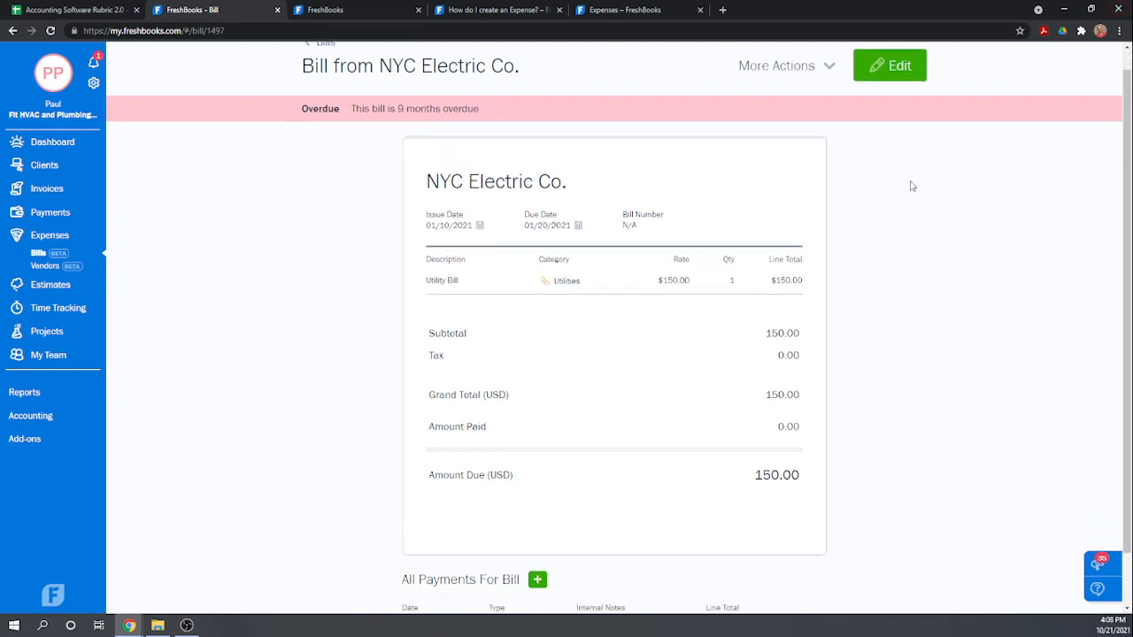
scroll(912, 186, down, 1)
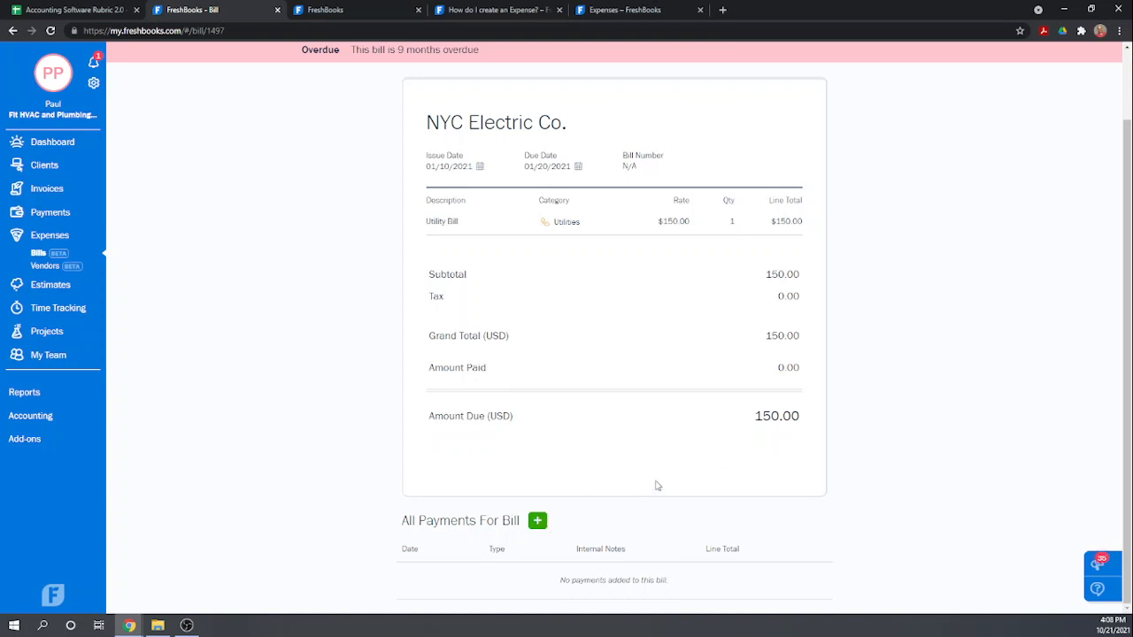
Start a payment for the NYC Electric Co. bill and choose Bank Transfer as the payment method
click(537, 523)
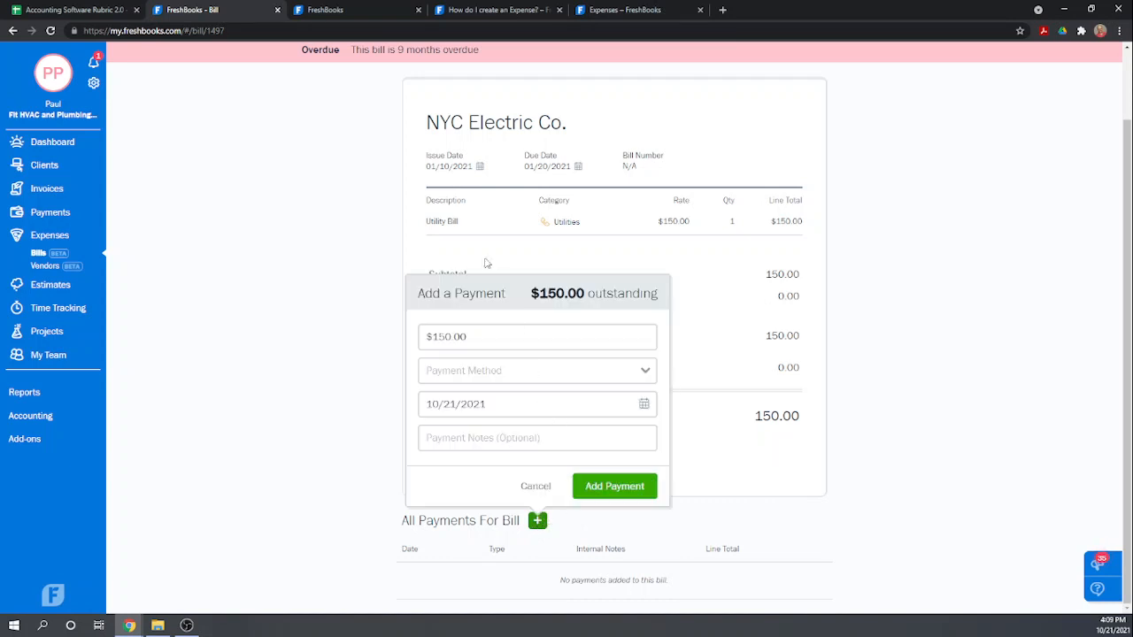
click(645, 372)
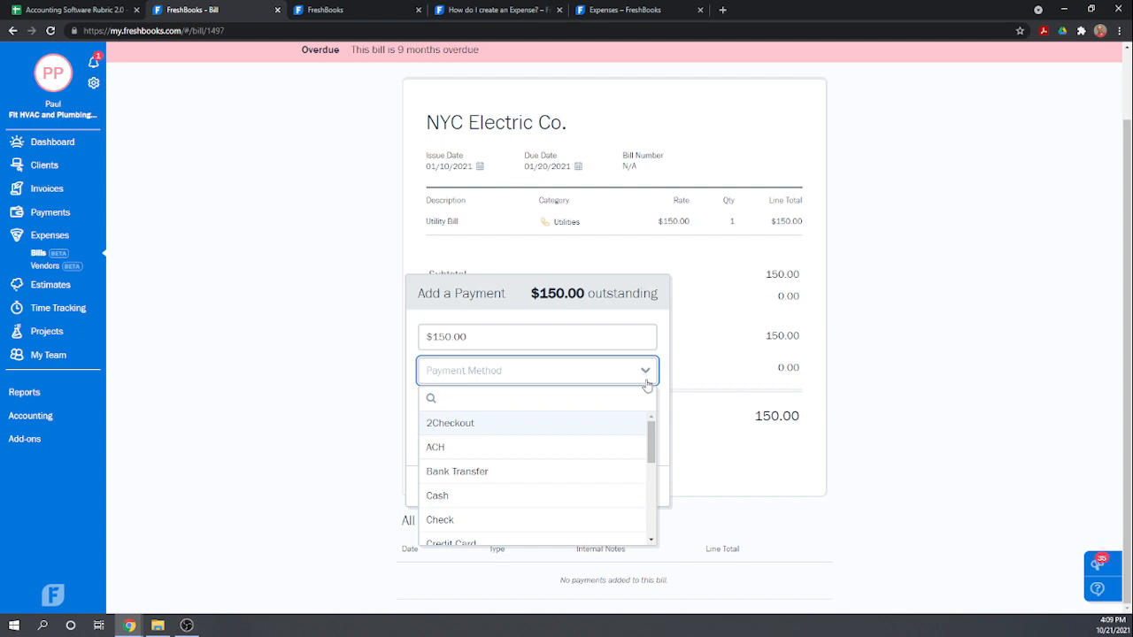
scroll(531, 467, down, 1)
scroll(524, 479, up, 1)
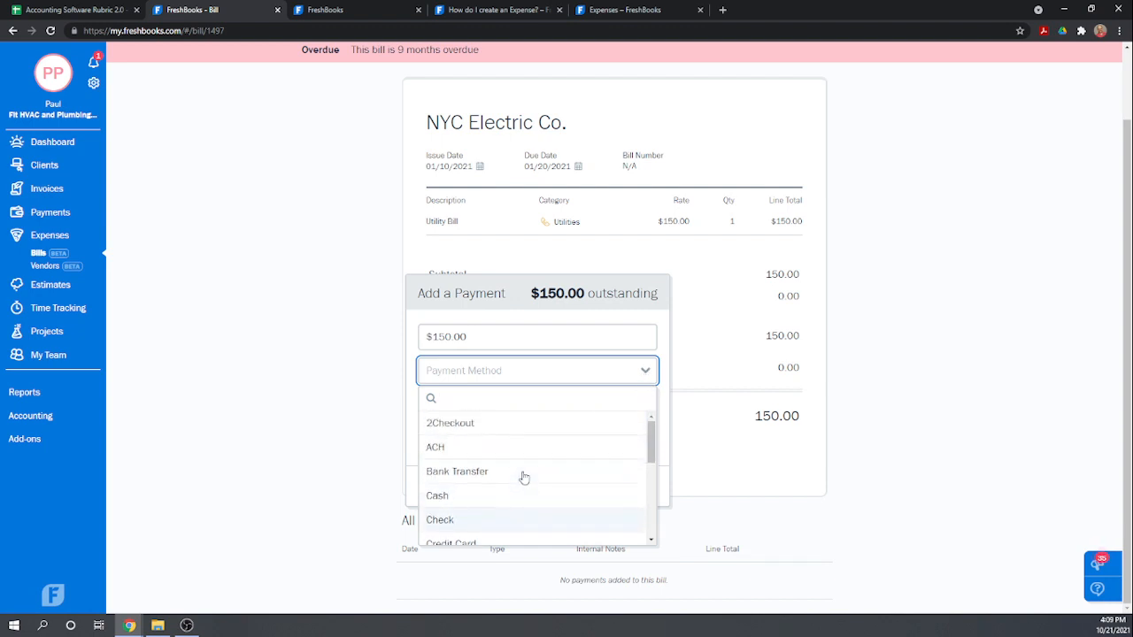
scroll(524, 478, down, 2)
scroll(525, 478, down, 2)
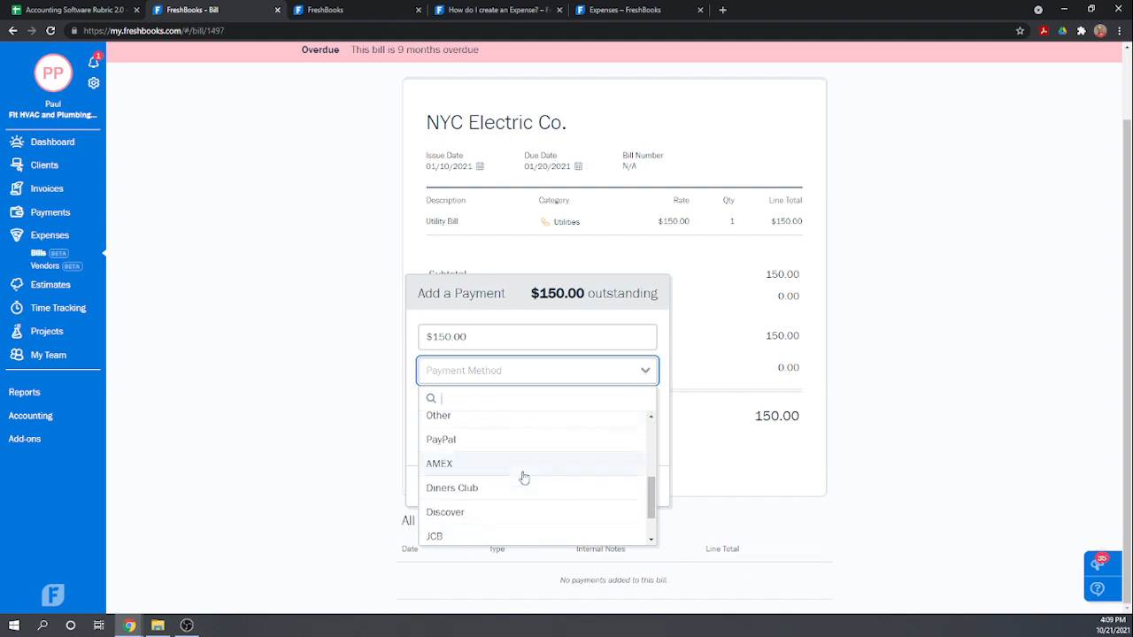
scroll(528, 476, up, 3)
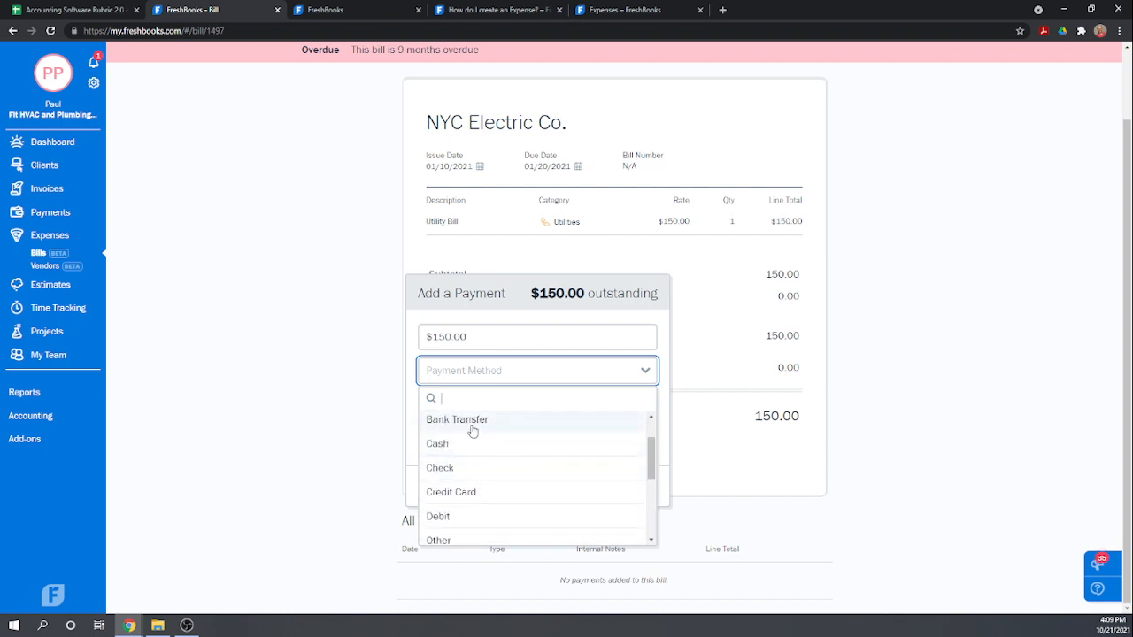
scroll(483, 453, down, 1)
scroll(483, 453, down, 5)
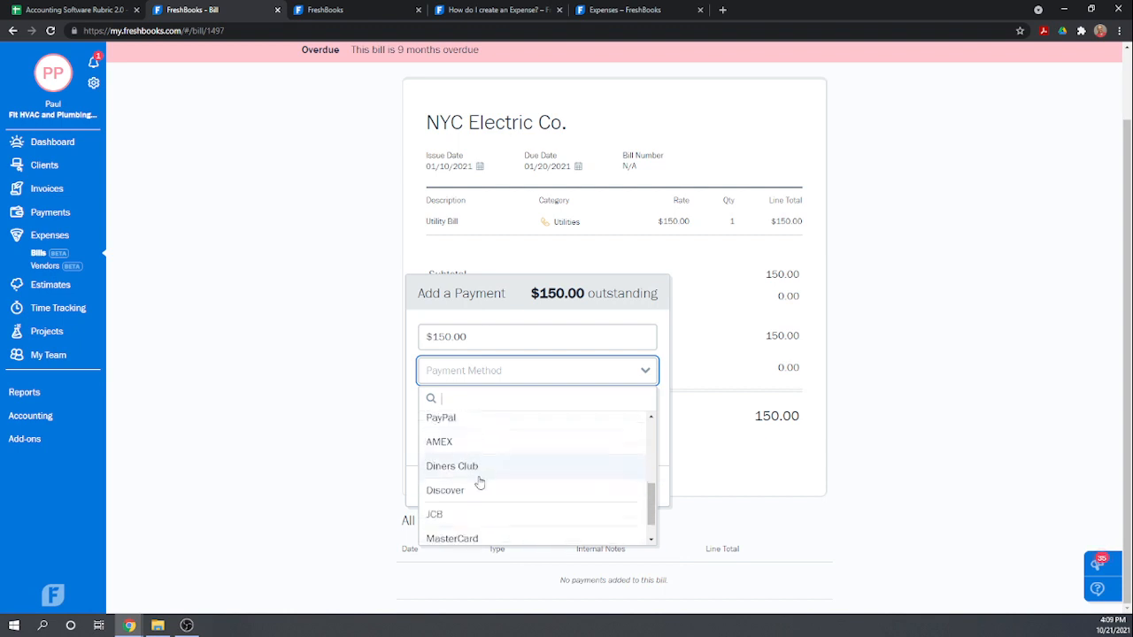
scroll(478, 483, up, 5)
scroll(479, 479, up, 1)
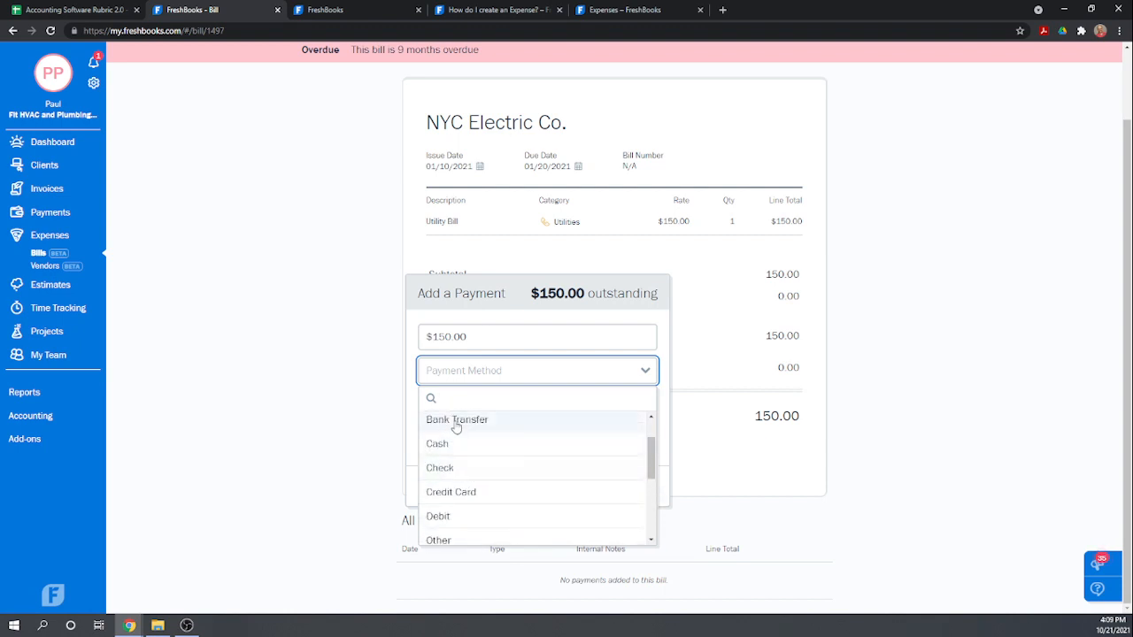
click(456, 421)
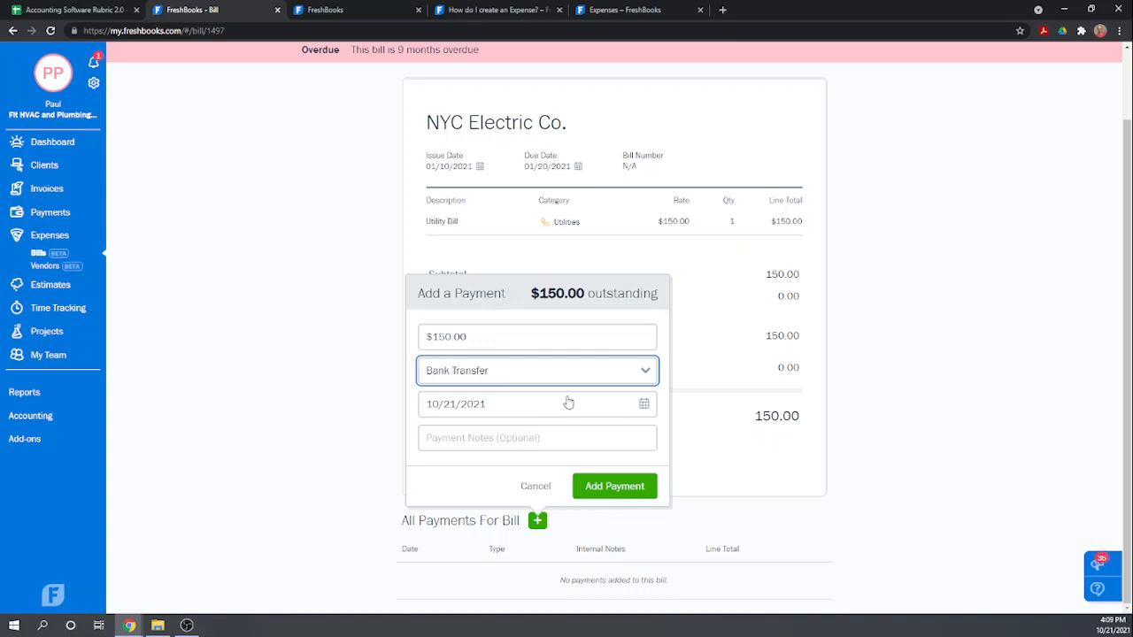
Date the payment 01/20/2021 and add it to the NYC Electric Co. bill
click(603, 406)
key(ctrl+a)
key(BackSpace)
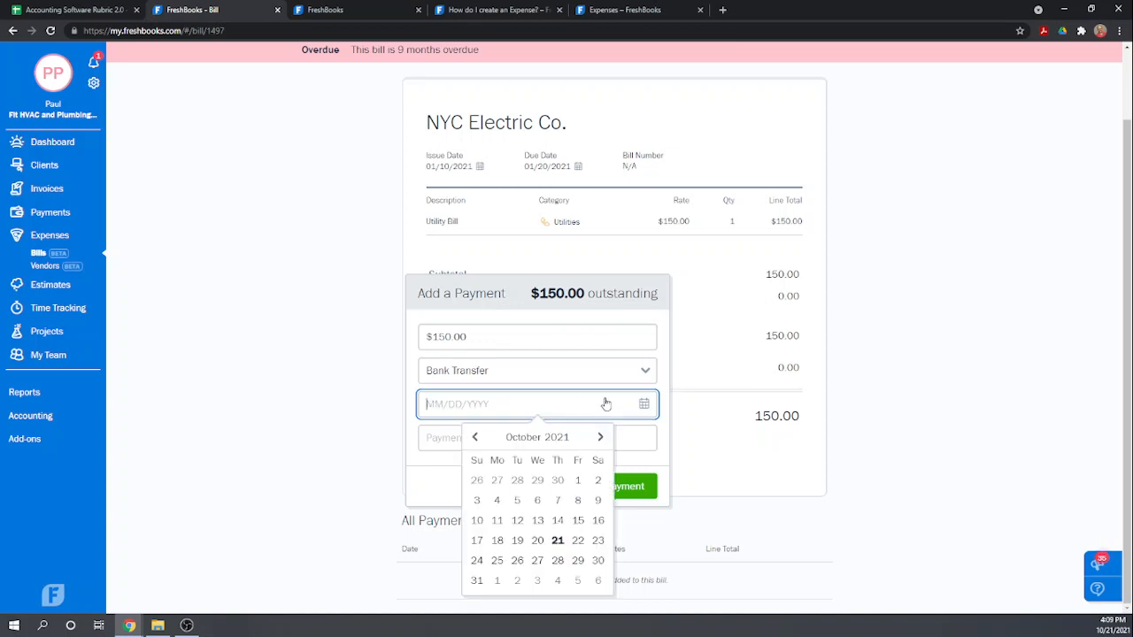
text(01/20/2021)
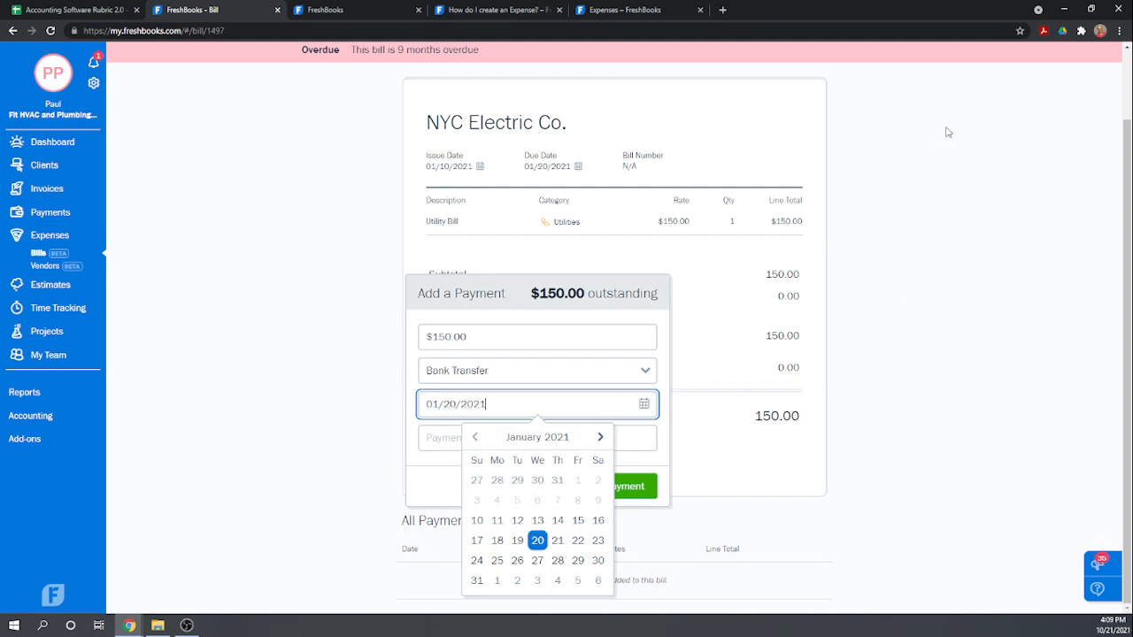
key(Tab)
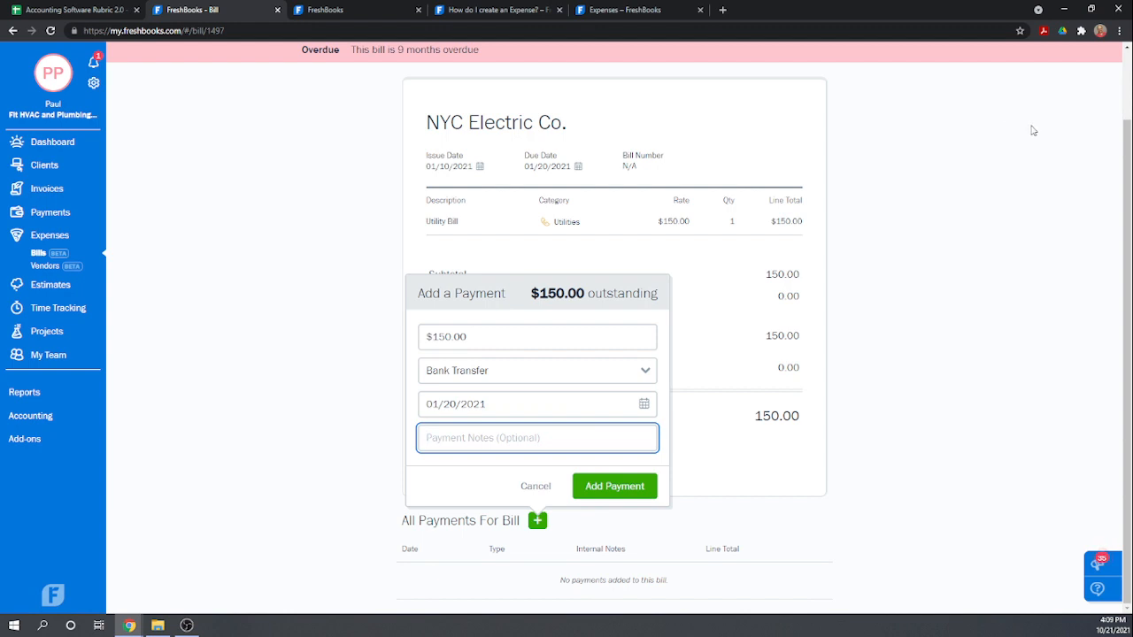
click(619, 495)
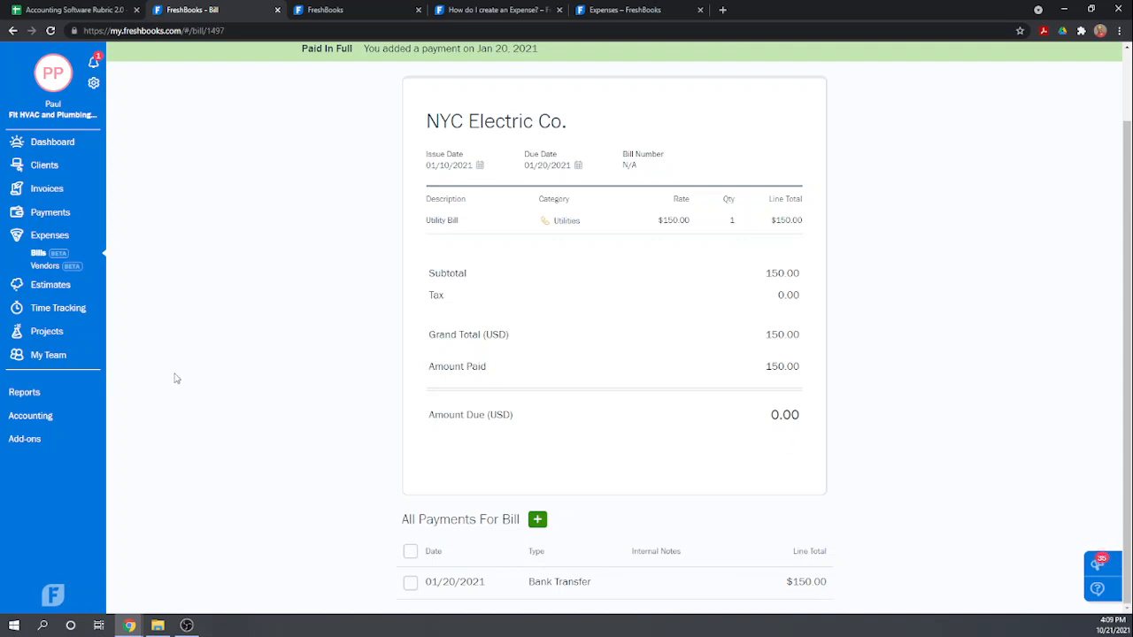
Open The Widgets Guy bill issued 01/14/2021 and start a payment for it with Check as the method
click(40, 255)
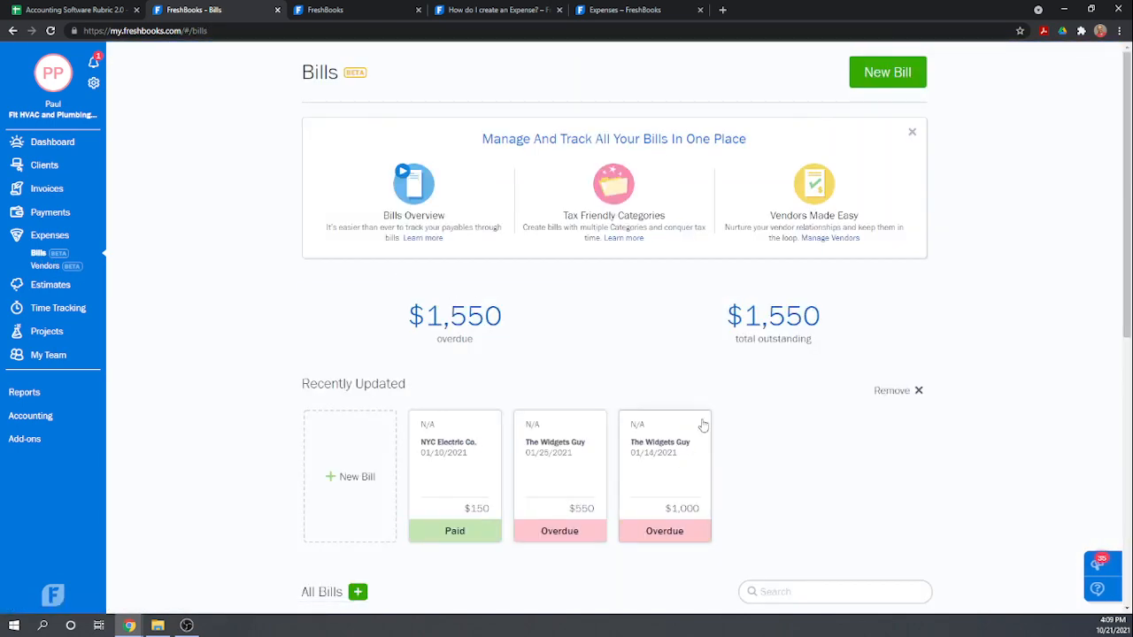
click(668, 463)
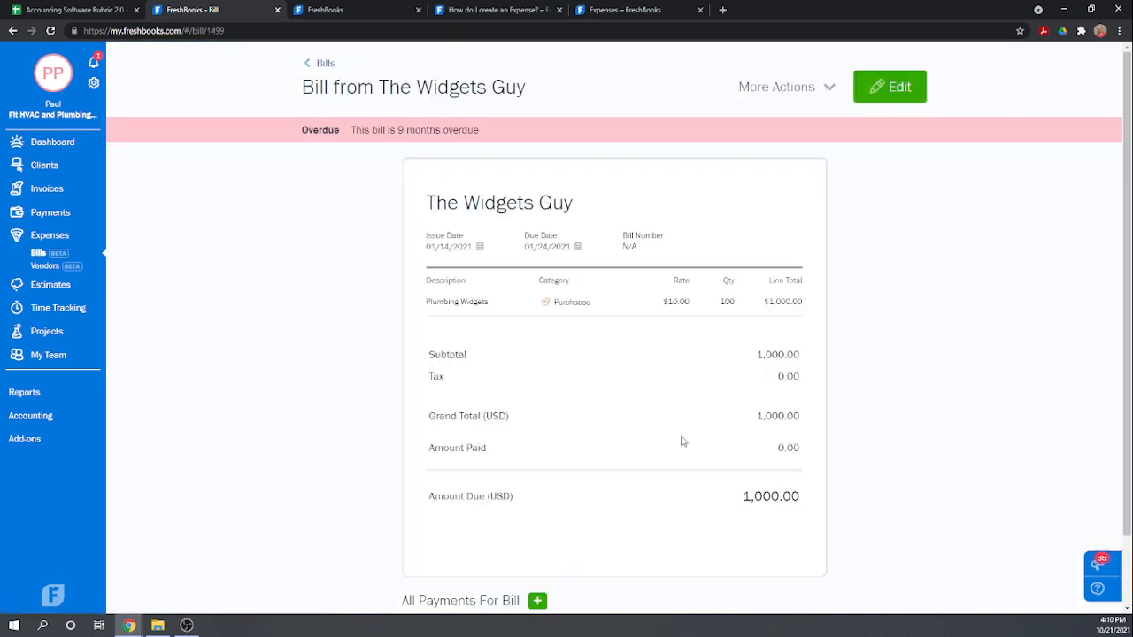
scroll(553, 546, down, 1)
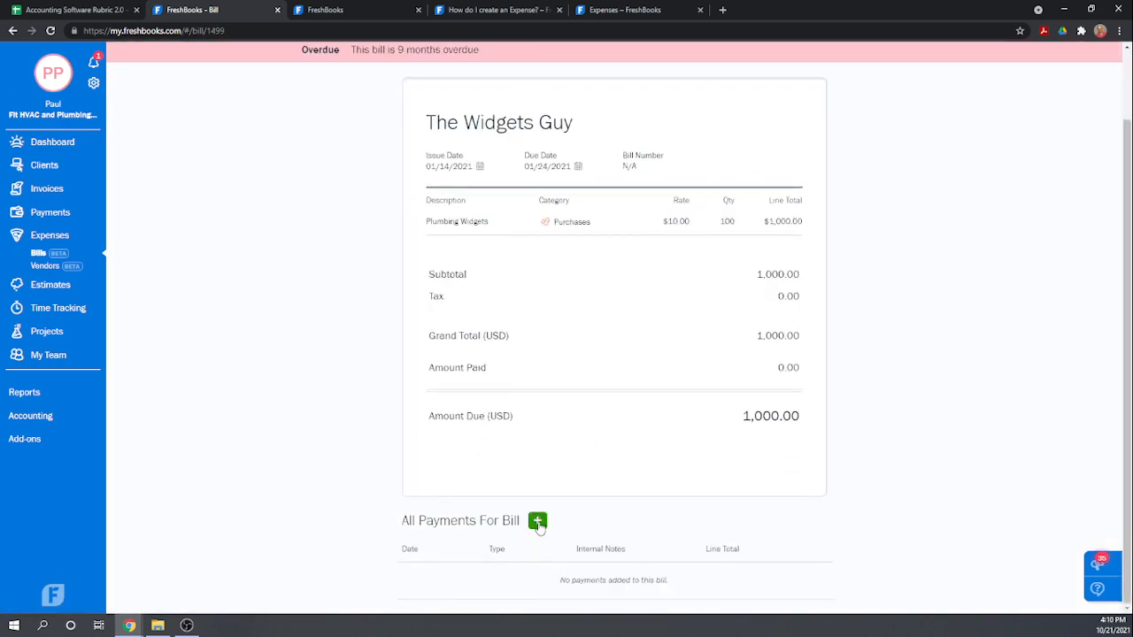
click(537, 521)
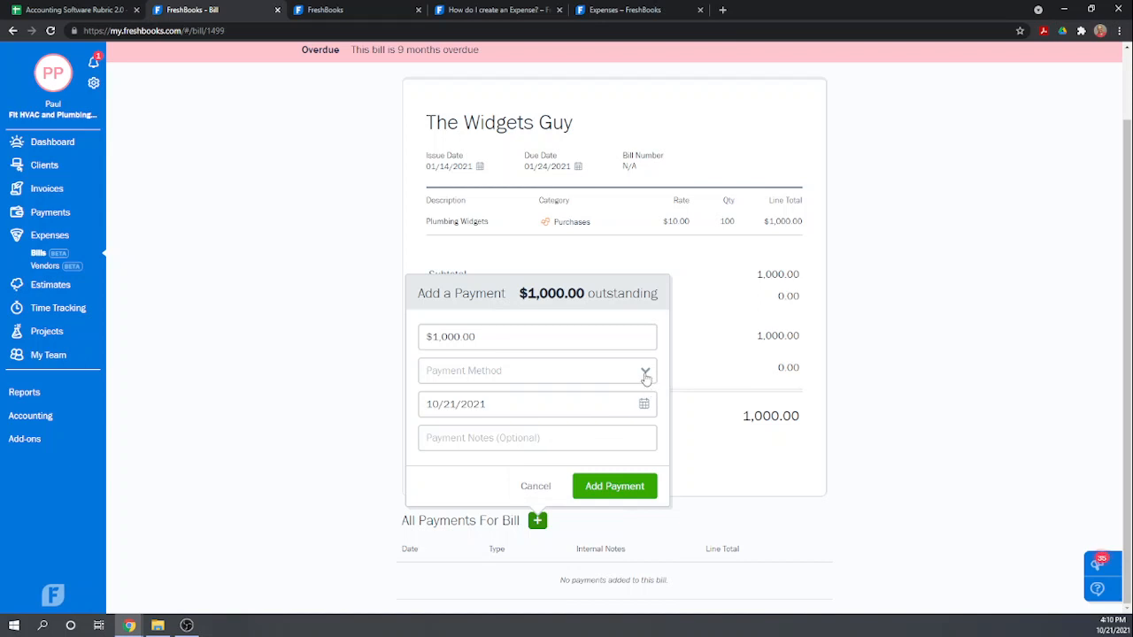
click(646, 375)
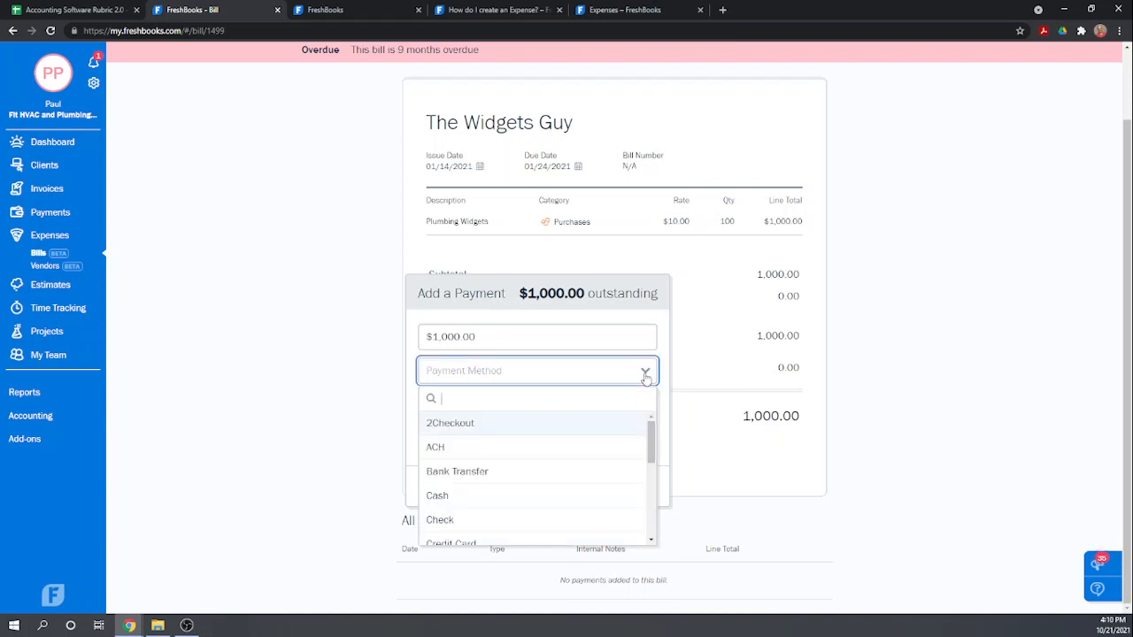
click(440, 521)
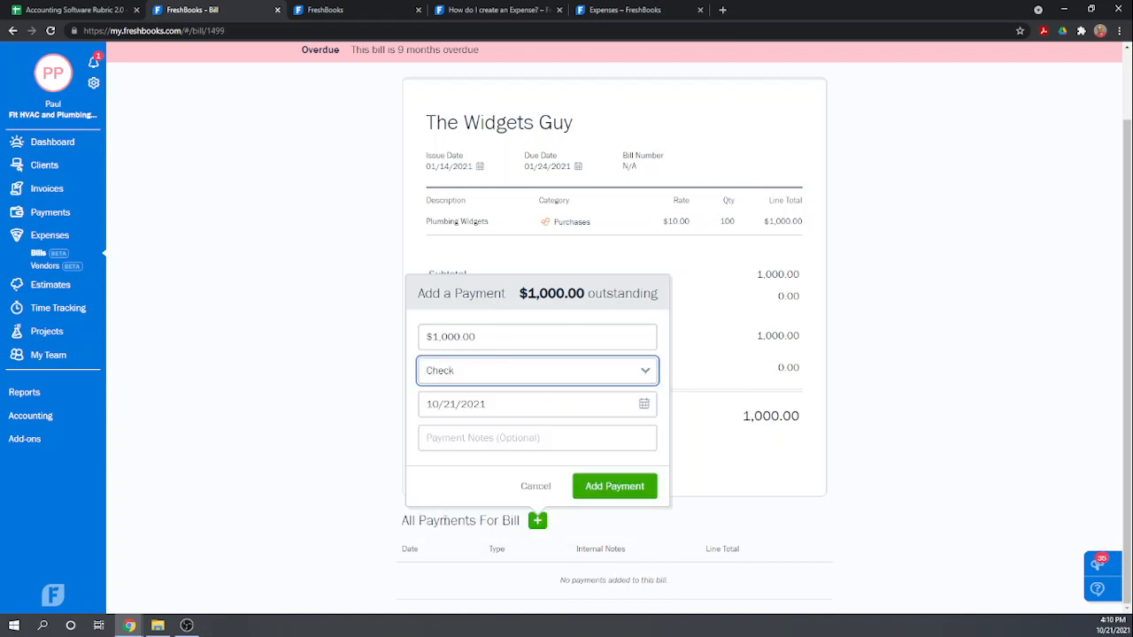
Date the check payment 01/24/2021, enter the note "Check #1000" and add it to the bill
click(646, 406)
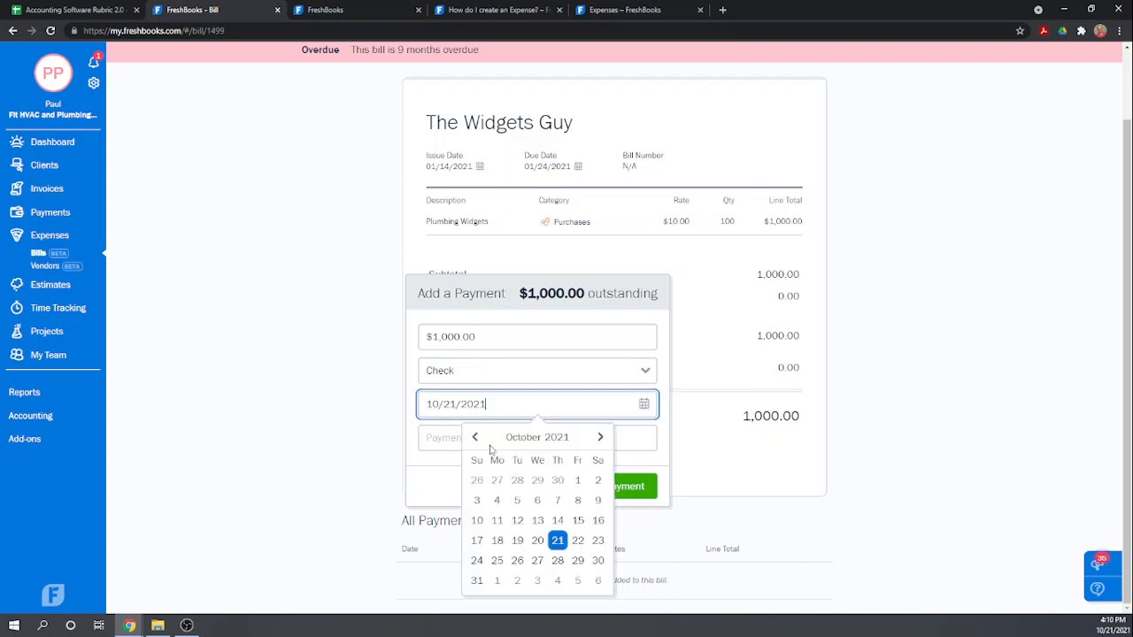
click(475, 440)
click(475, 440)
click(476, 440)
click(475, 440)
click(476, 440)
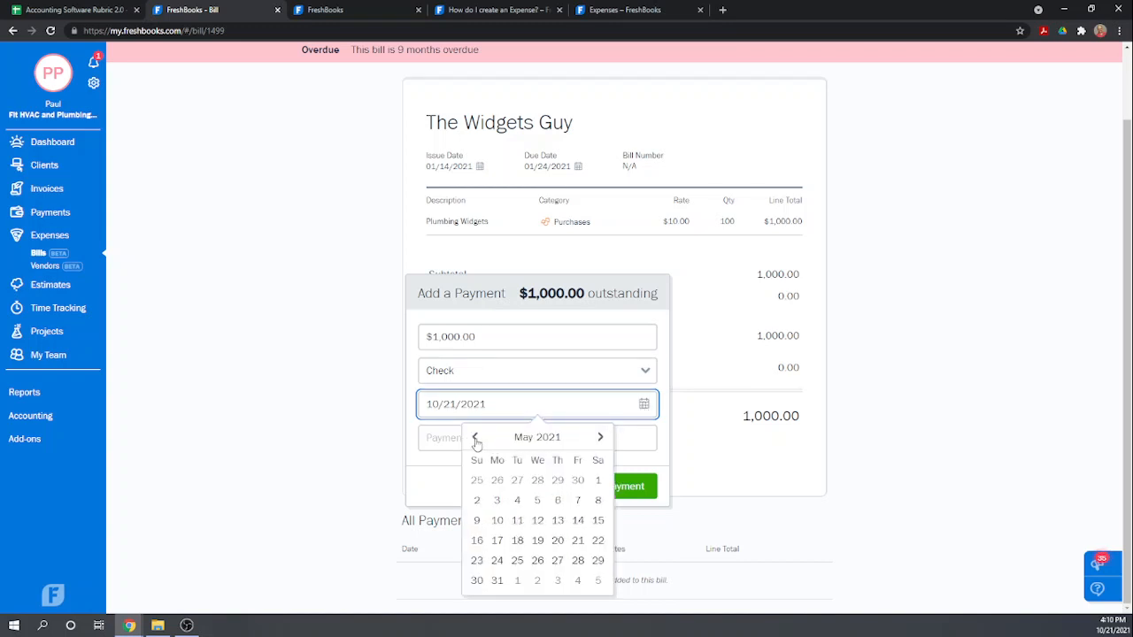
click(475, 440)
click(476, 440)
click(475, 440)
click(475, 440)
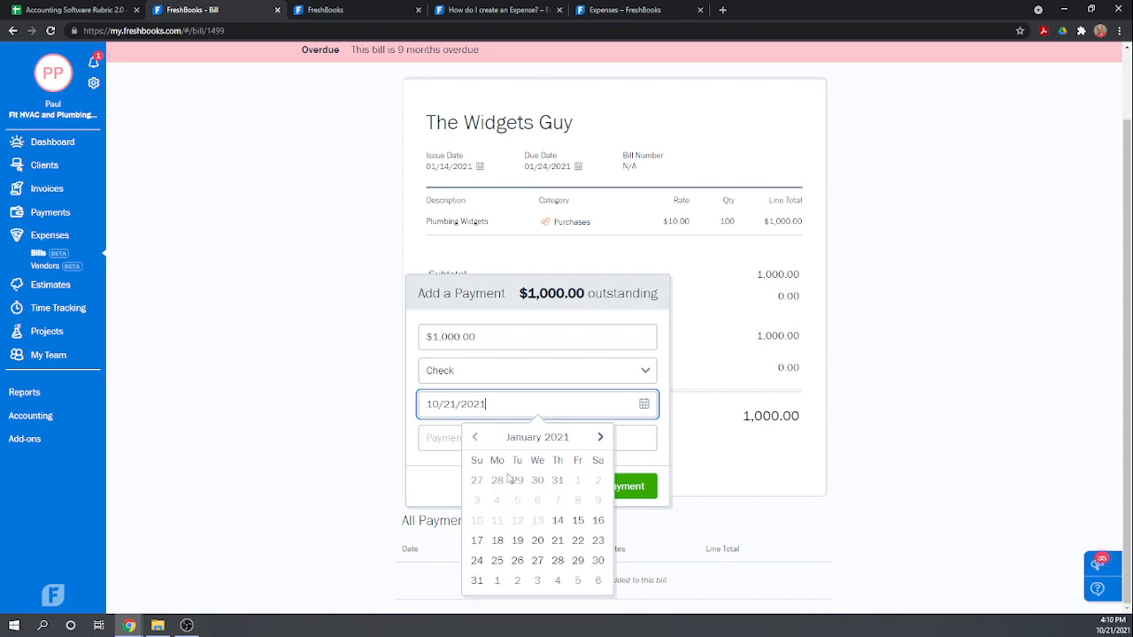
click(477, 562)
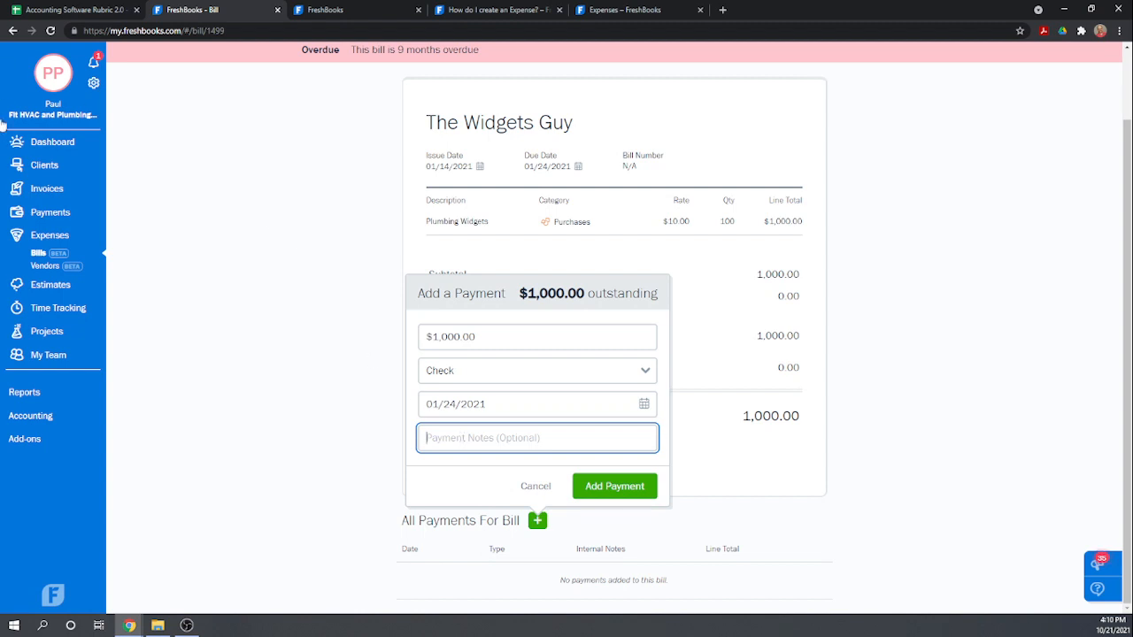
text(Check #1000)
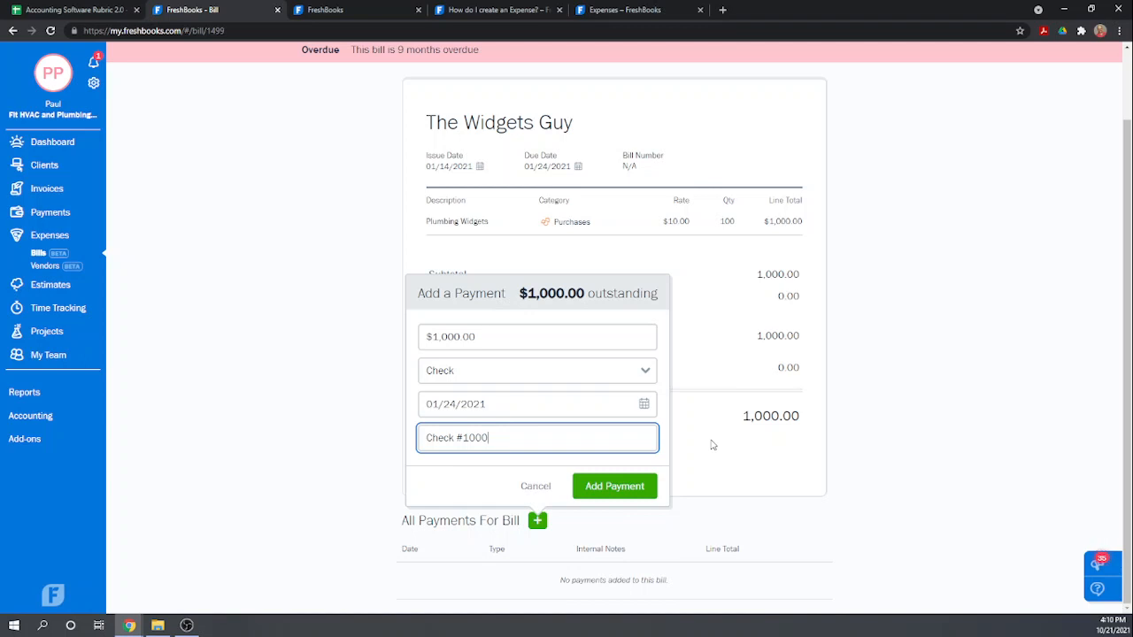
click(618, 492)
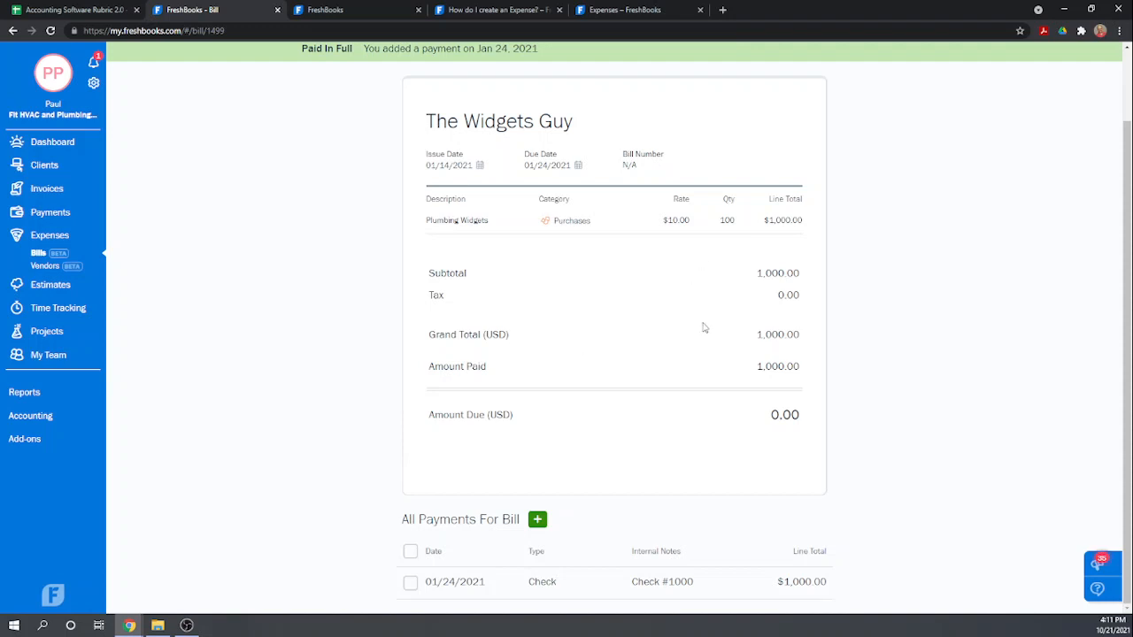
Return to the Bills page and open The Widgets Guy bill issued 01/25/2021 at its payments section
click(40, 256)
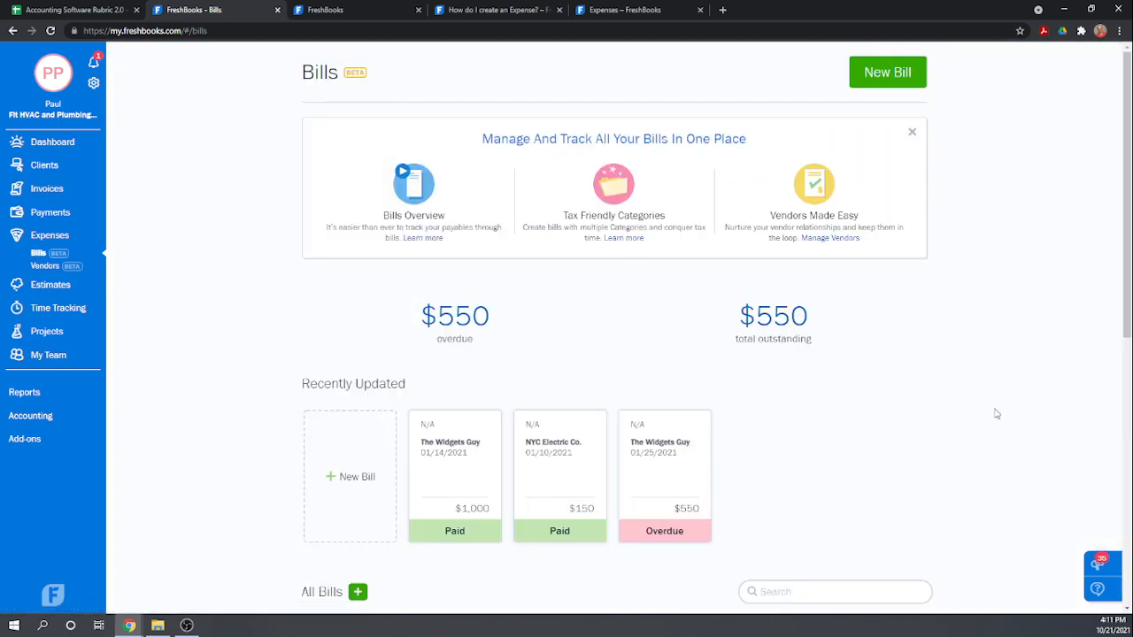
scroll(998, 413, down, 2)
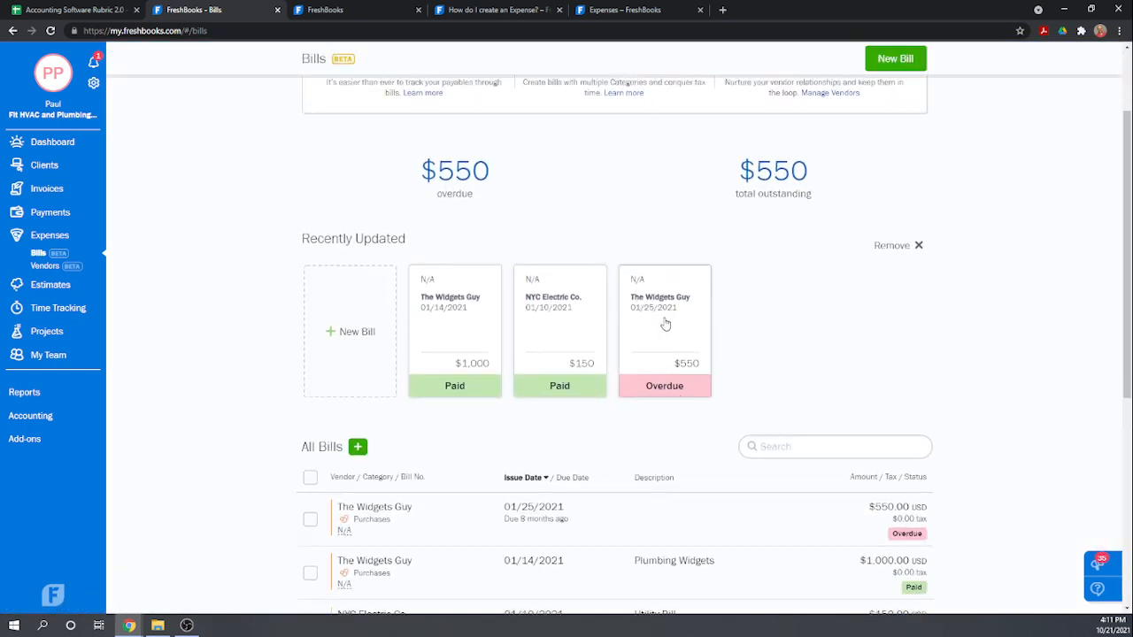
click(664, 324)
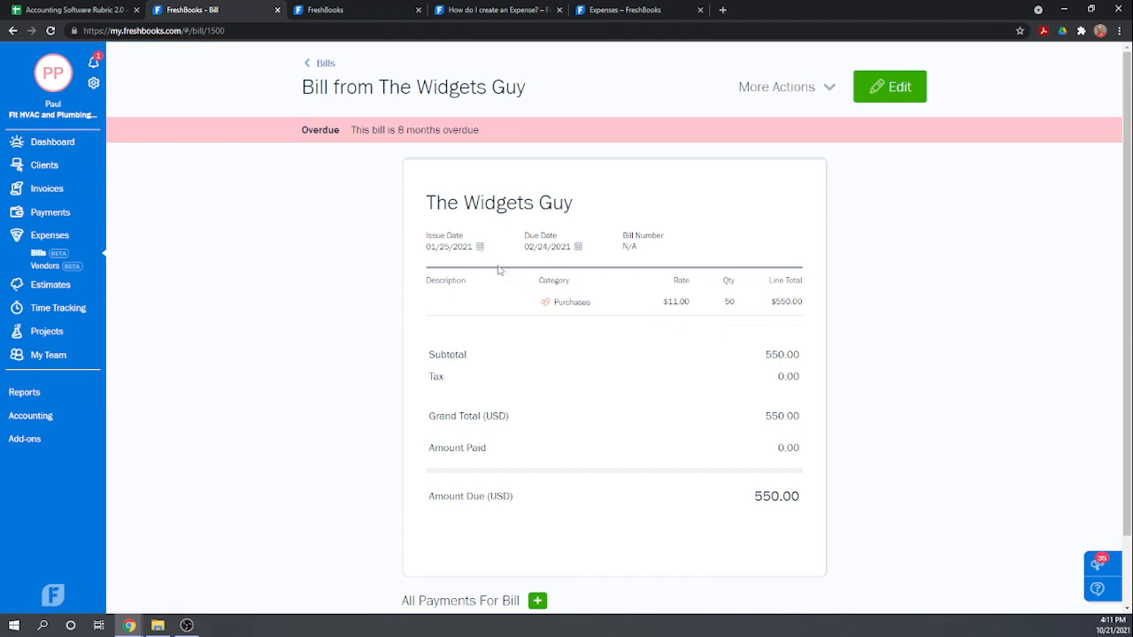
scroll(522, 292, down, 1)
scroll(527, 294, down, 1)
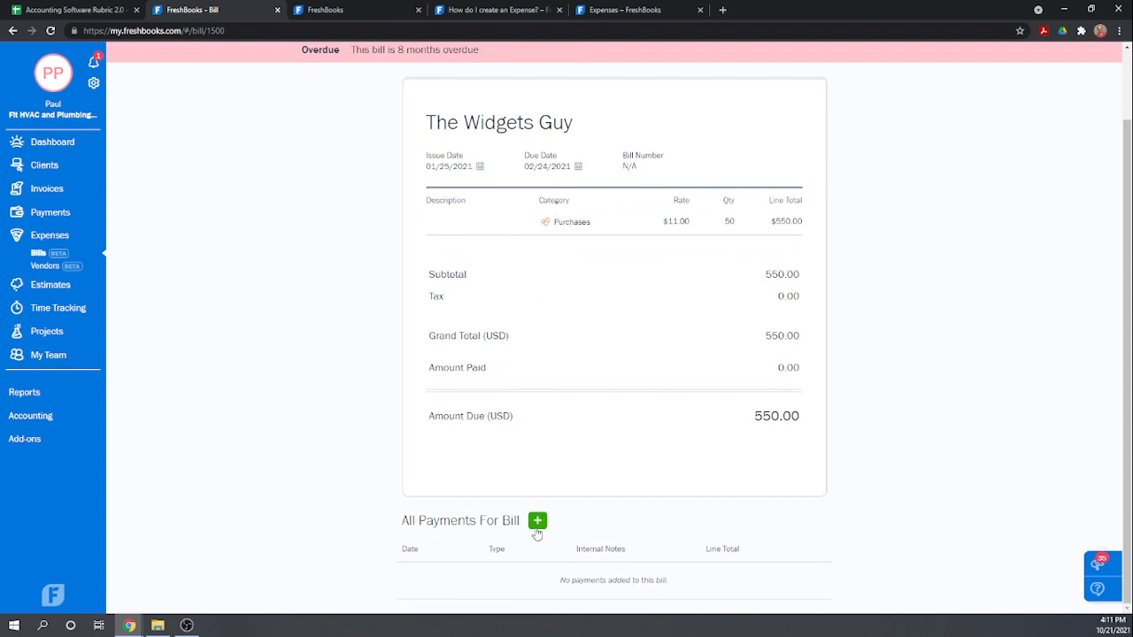
Start a payment of $400 on The Widgets Guy bill with Check as the payment method
click(539, 524)
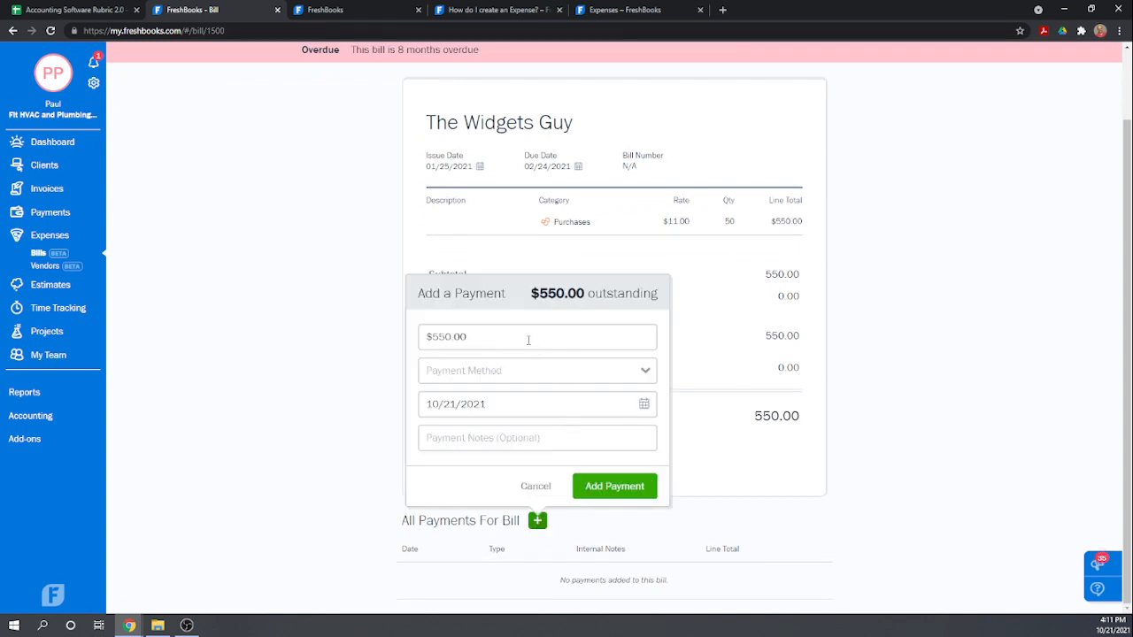
click(488, 348)
drag(487, 348, 392, 369)
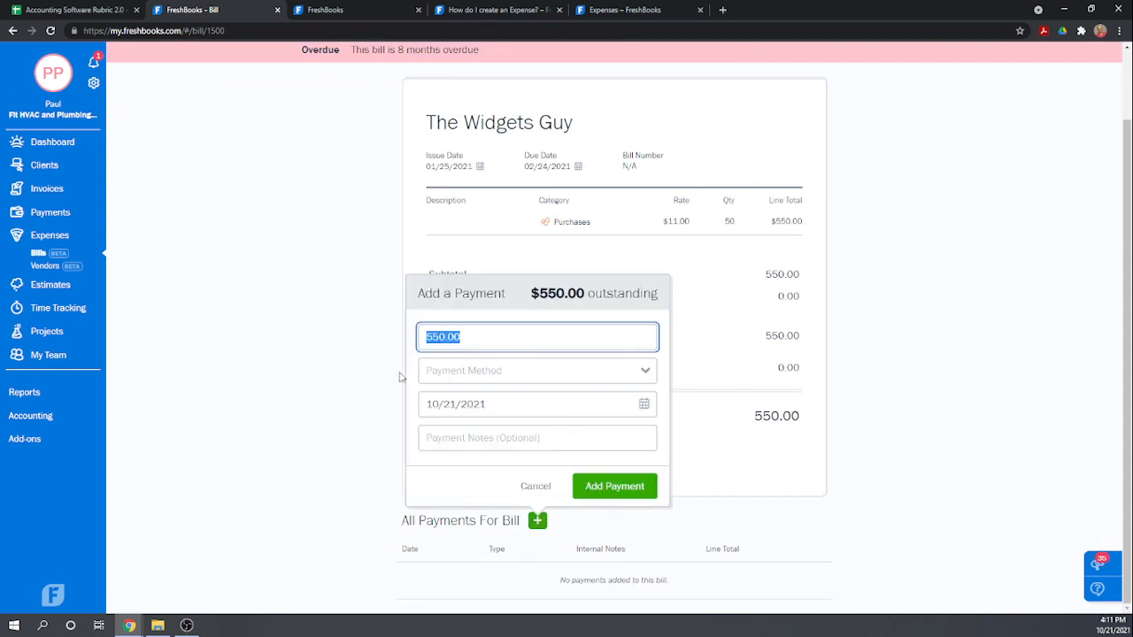
text(400)
click(449, 380)
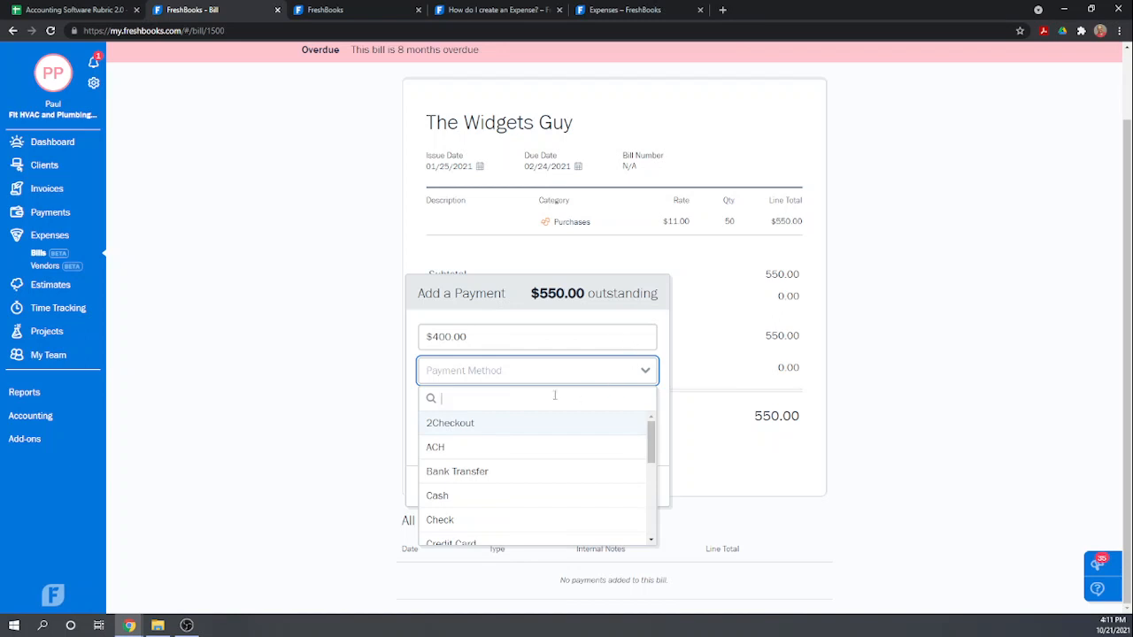
click(435, 520)
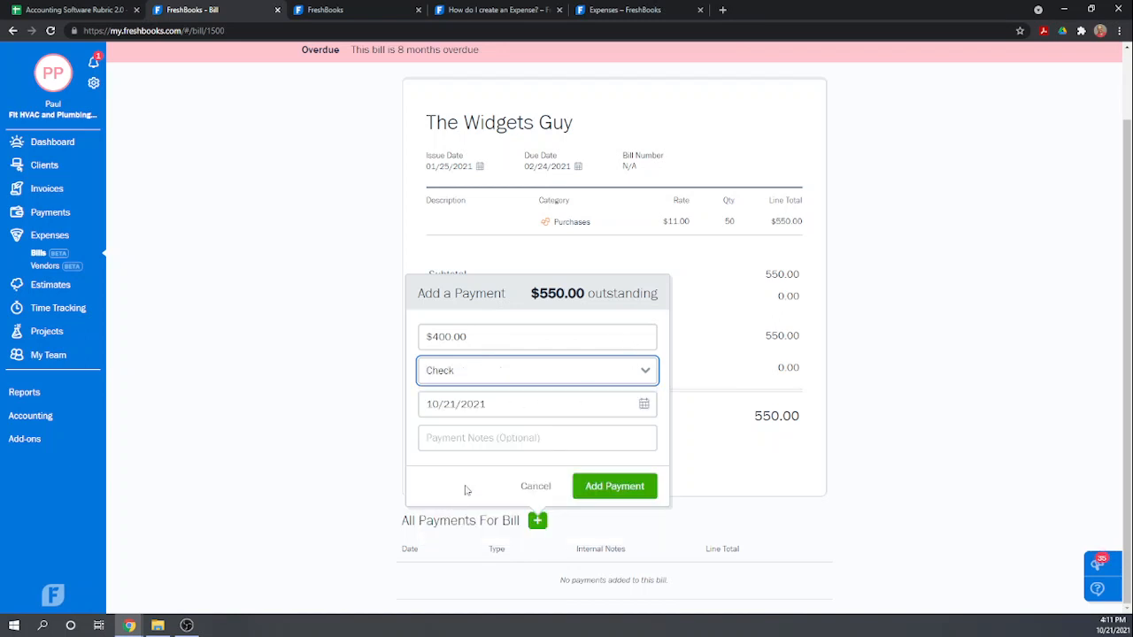
click(496, 408)
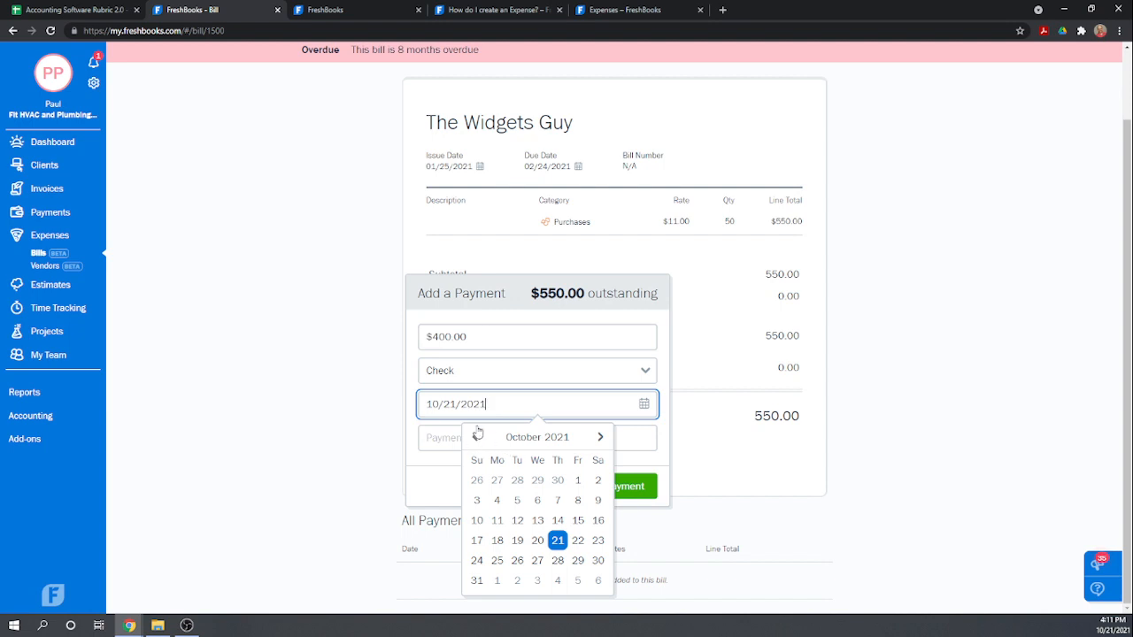
key(ctrl+a)
key(BackSpace)
text(01)
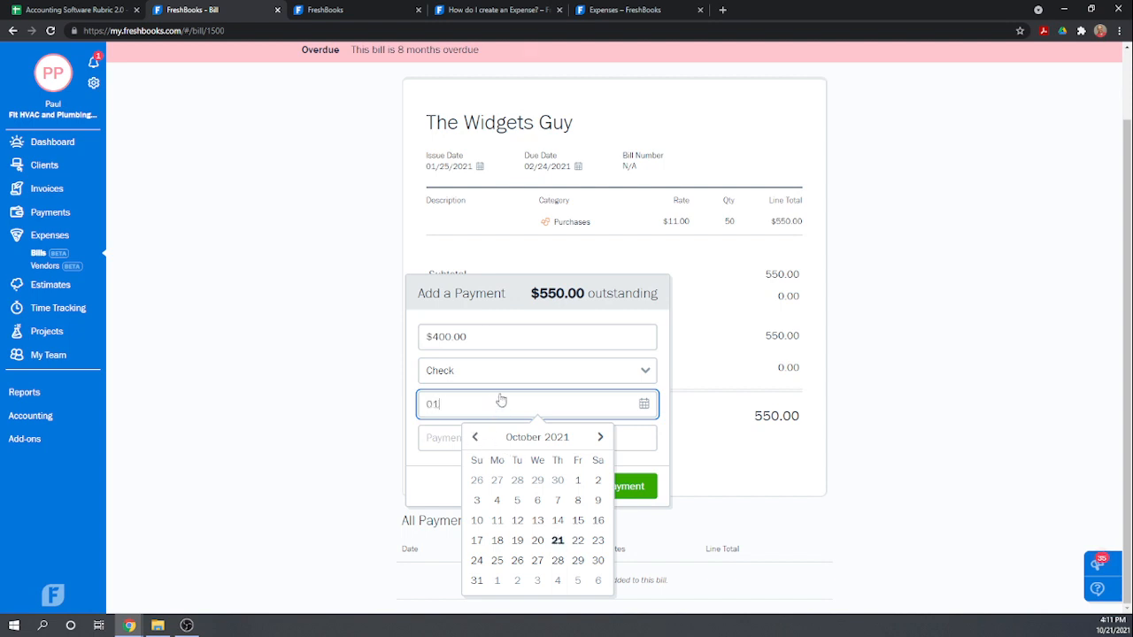
text(/25/2021)
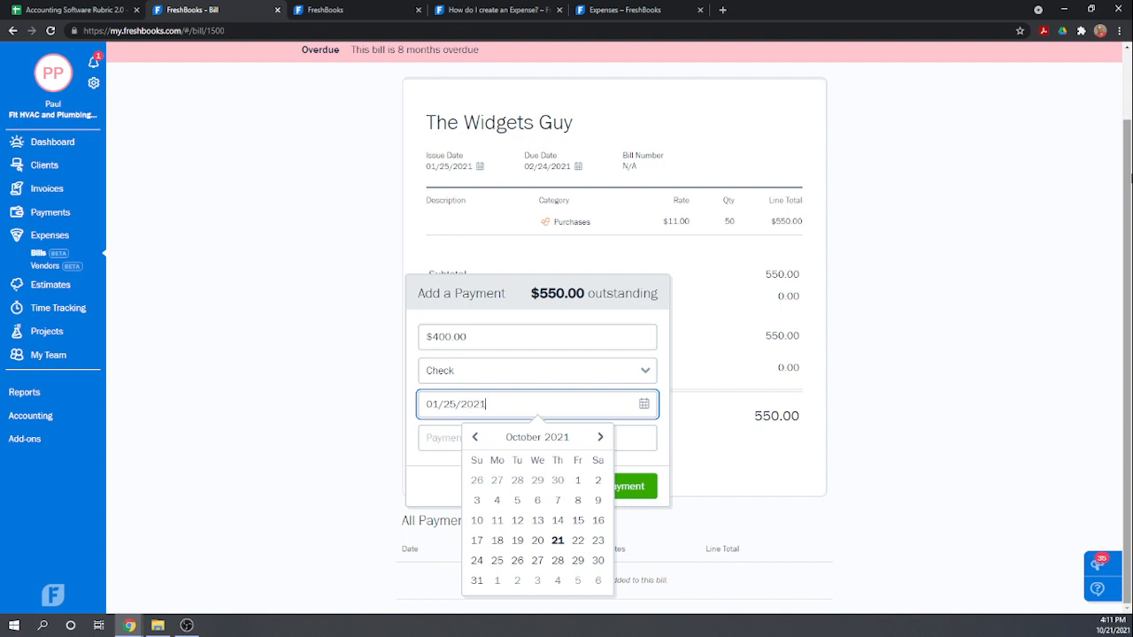
key(Tab)
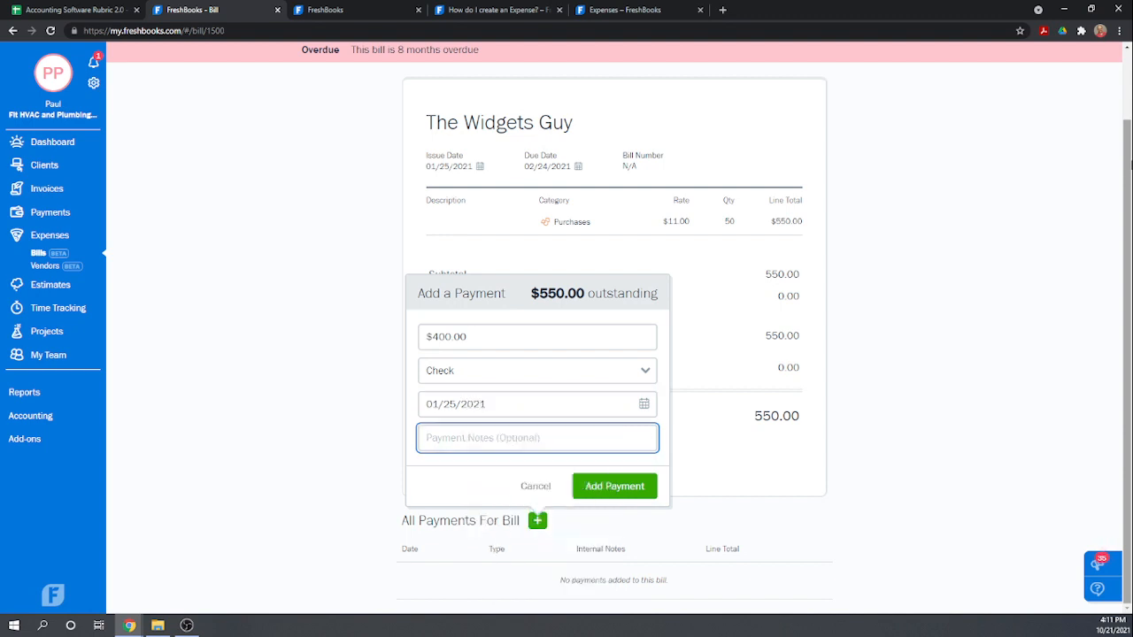
text(Chec)
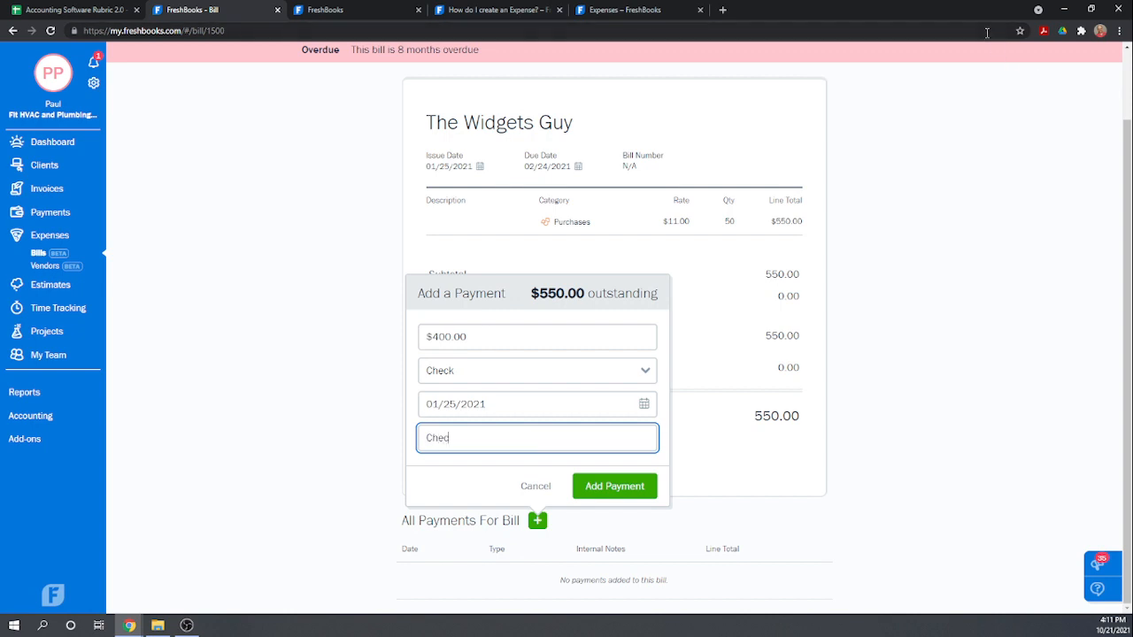
text(k @101)
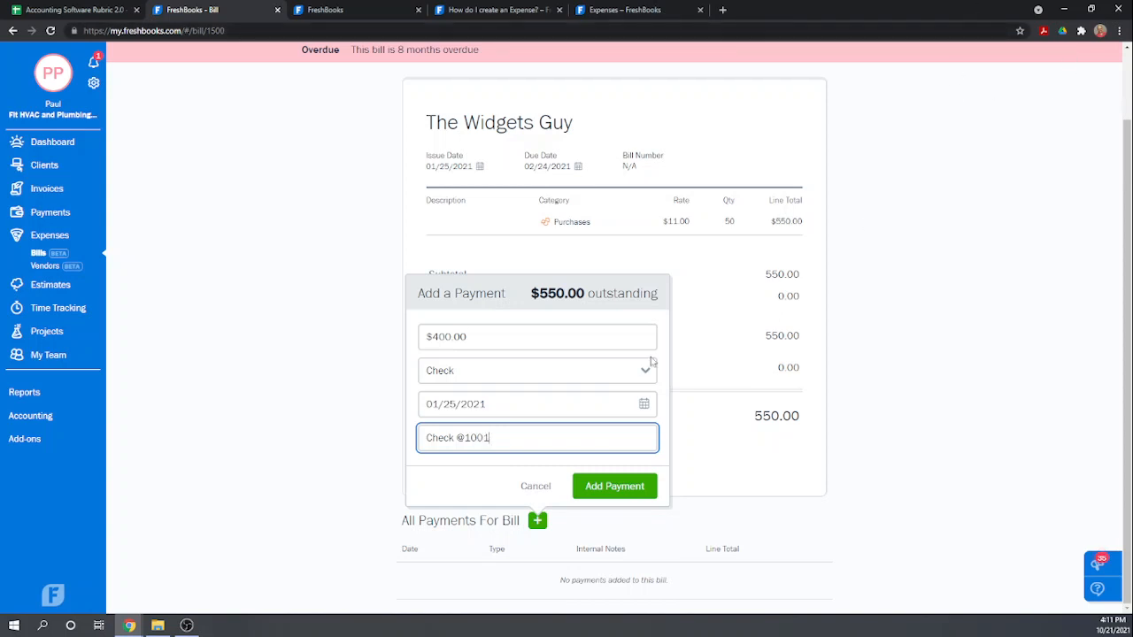
click(619, 493)
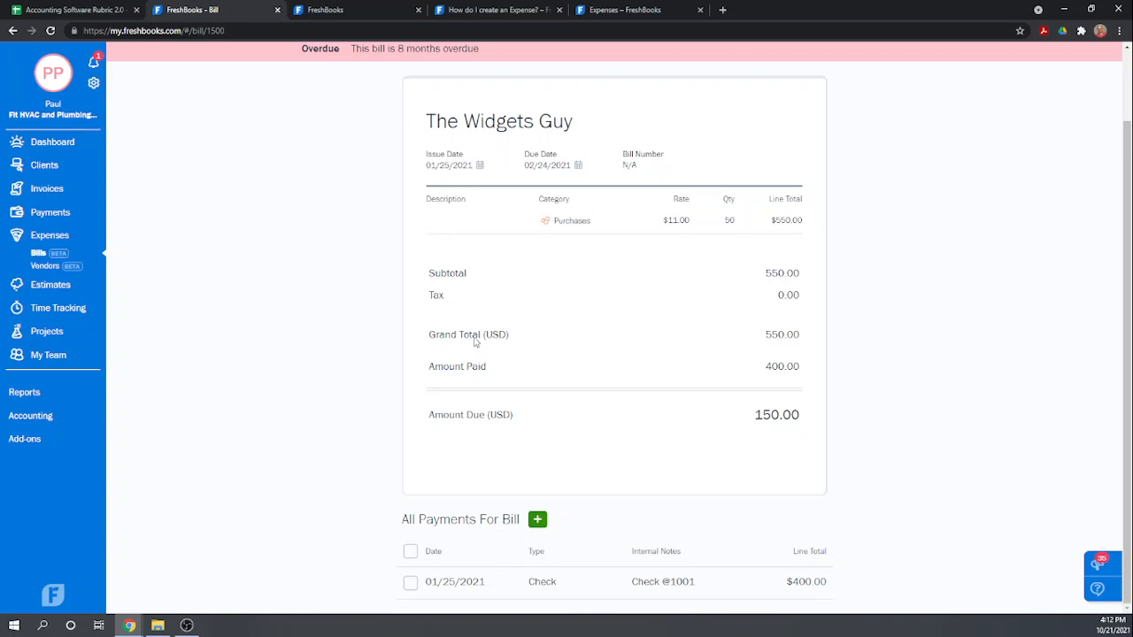
Check which additional actions the bill offers and look through the list of all expenses for bill payments
scroll(358, 404, up, 1)
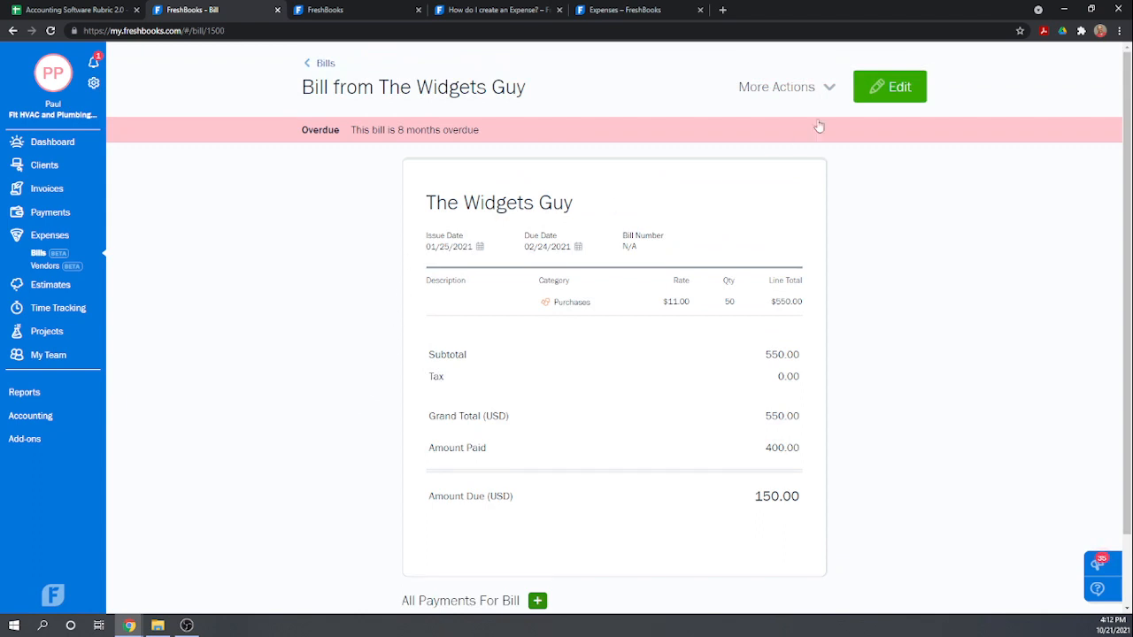
click(833, 92)
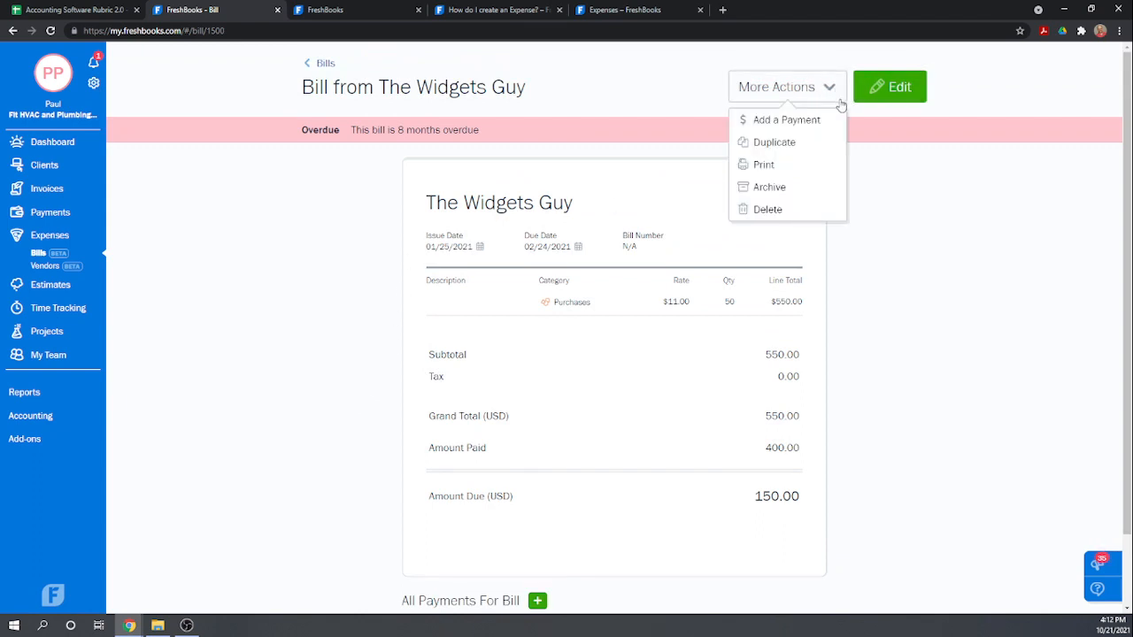
click(941, 182)
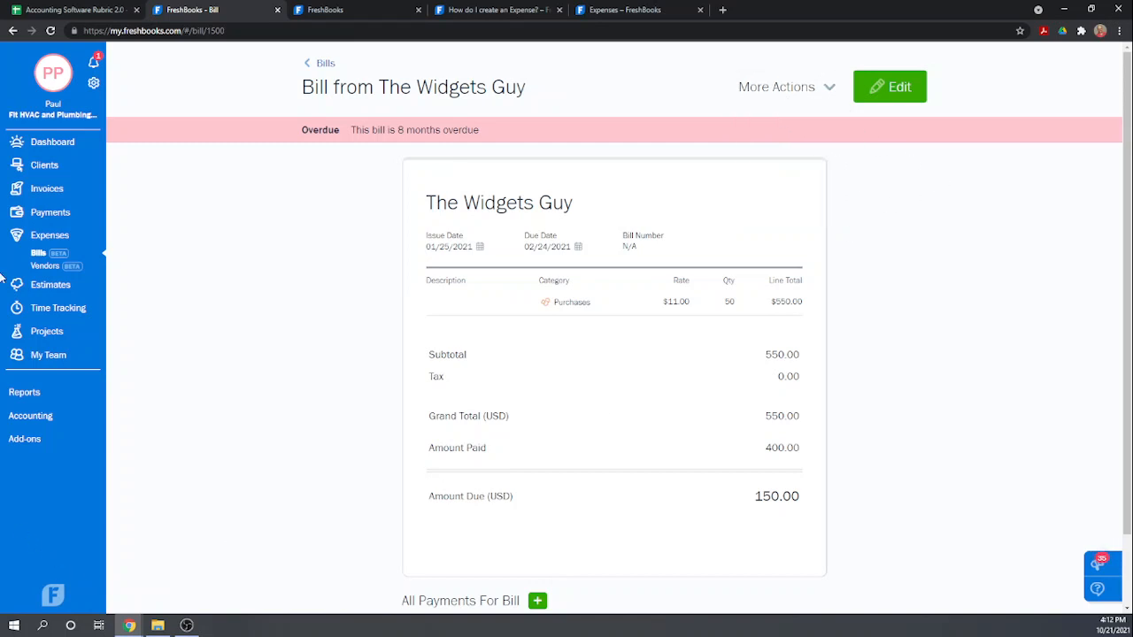
click(62, 237)
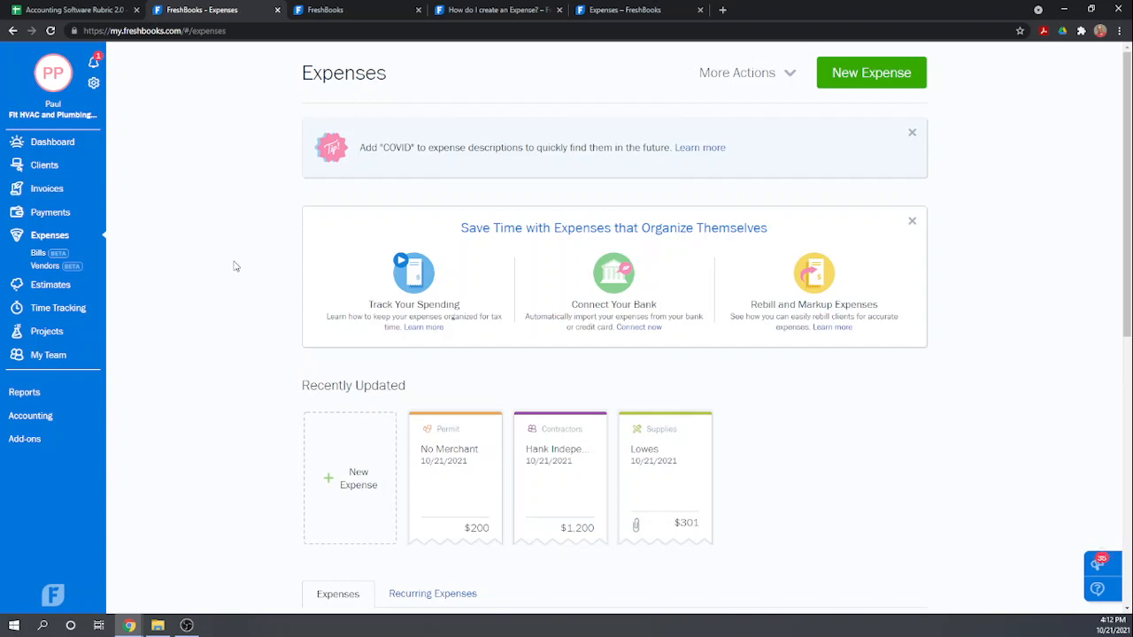
scroll(235, 265, down, 1)
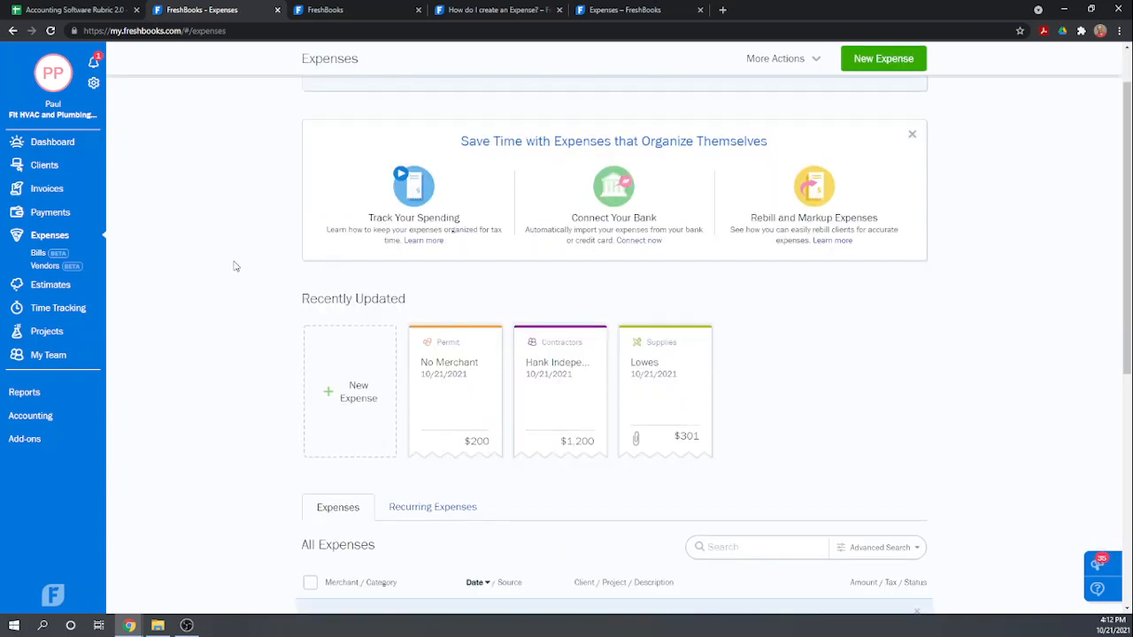
scroll(235, 266, down, 3)
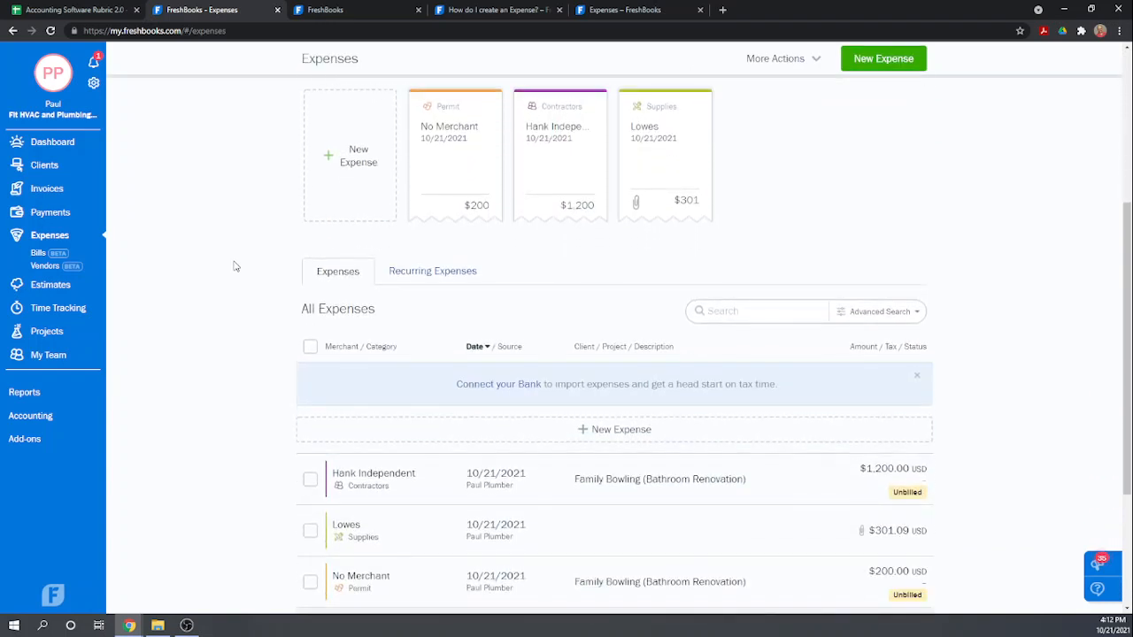
scroll(234, 265, down, 3)
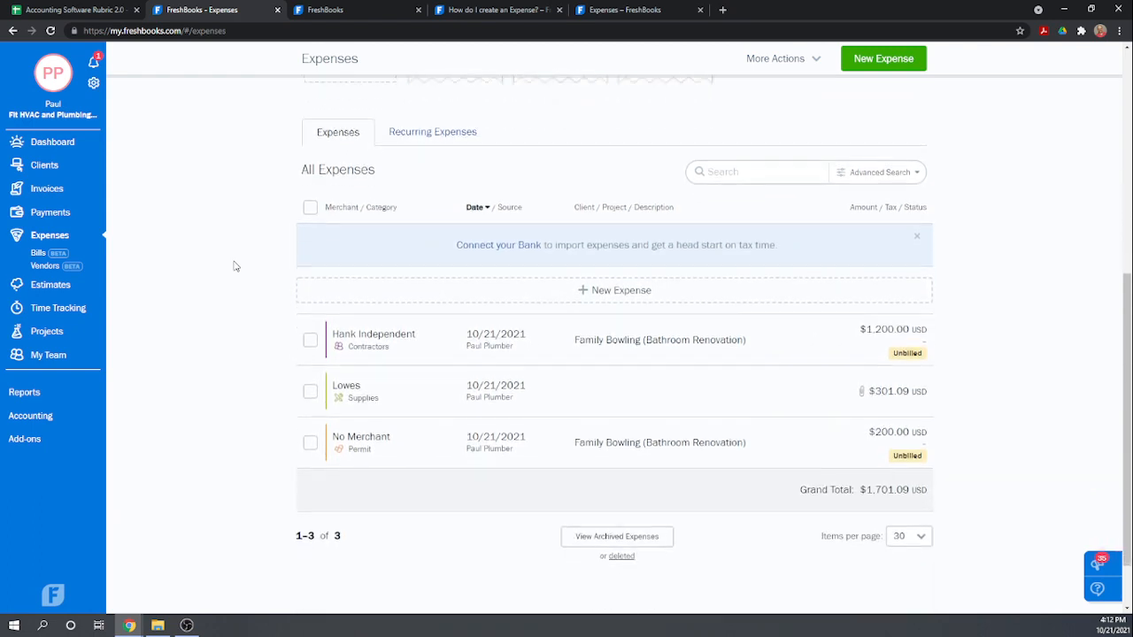
scroll(235, 265, up, 6)
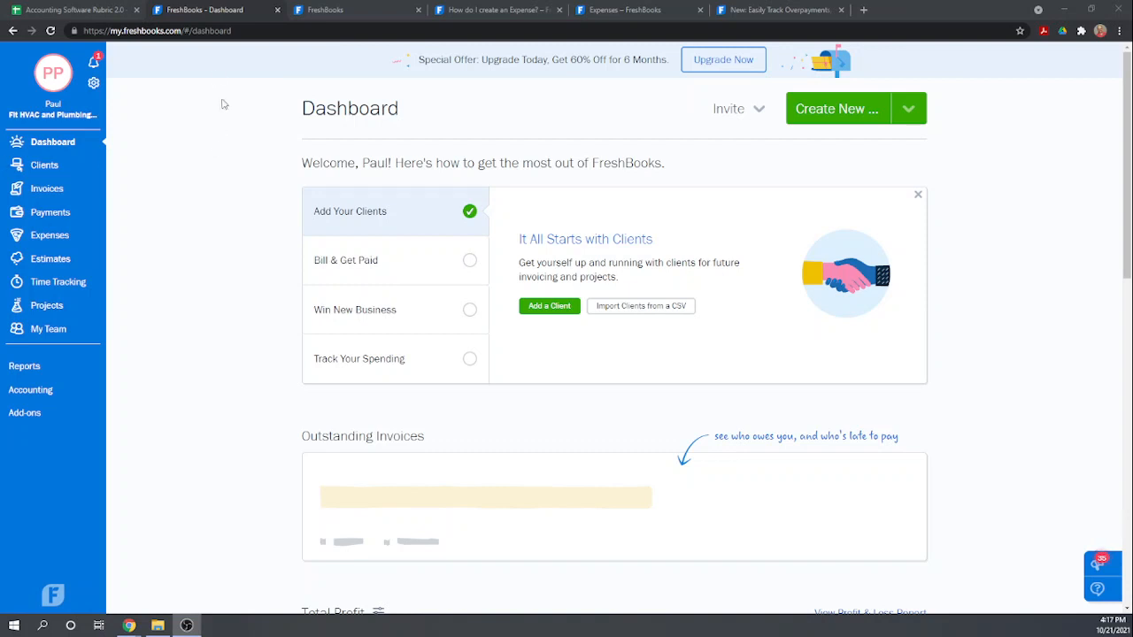
Create a new expense from the Expenses page and assign it the Purchases category
click(50, 236)
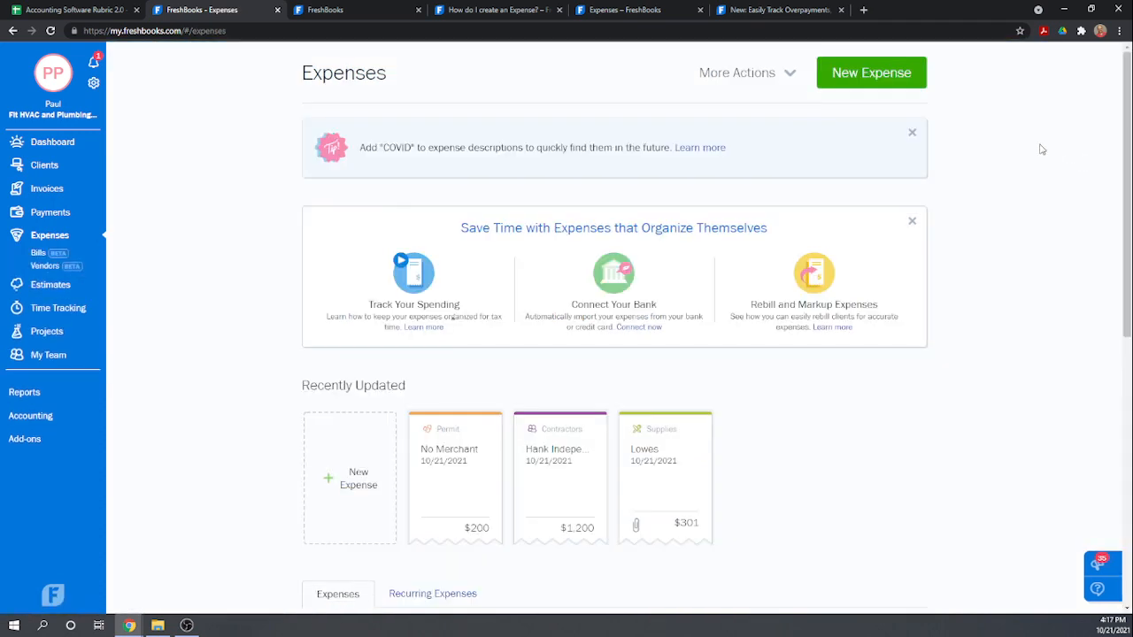
click(859, 78)
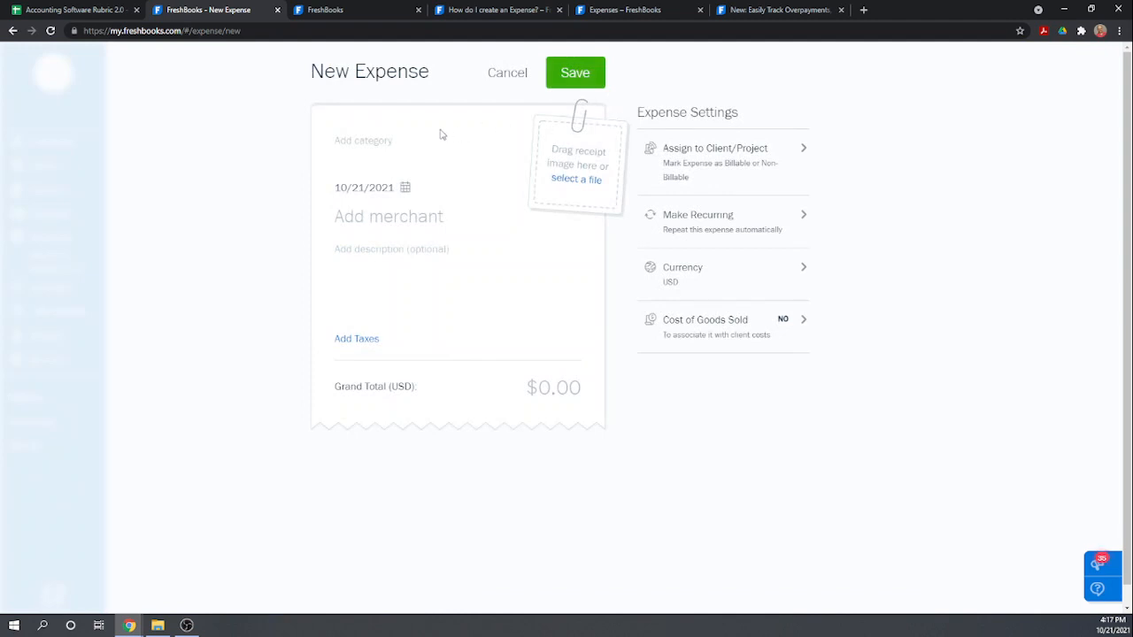
click(361, 141)
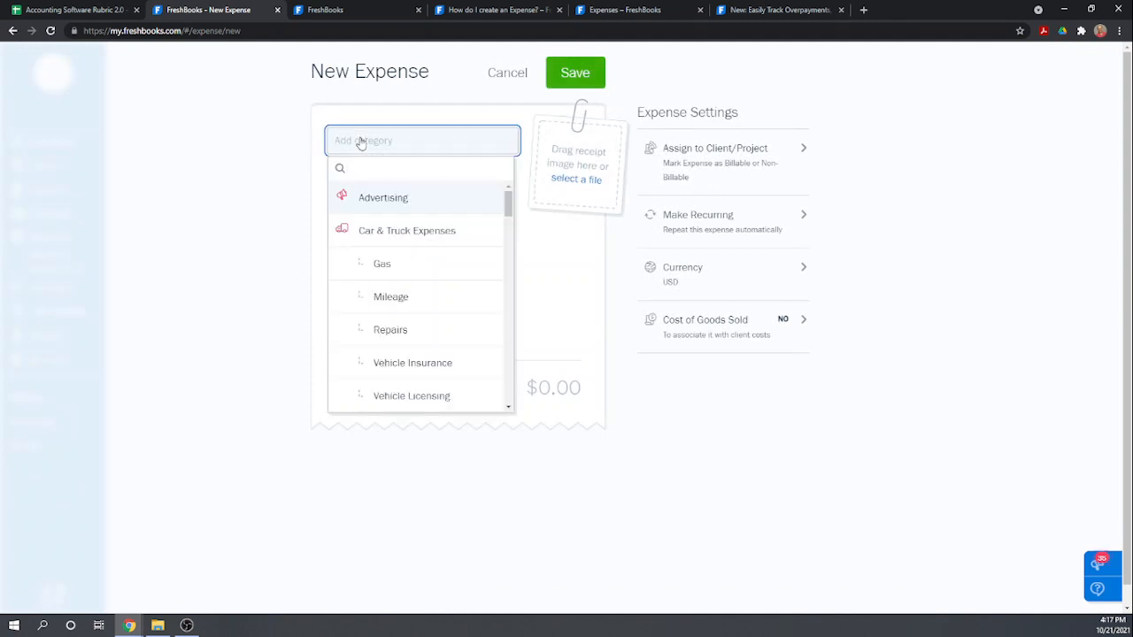
text(p)
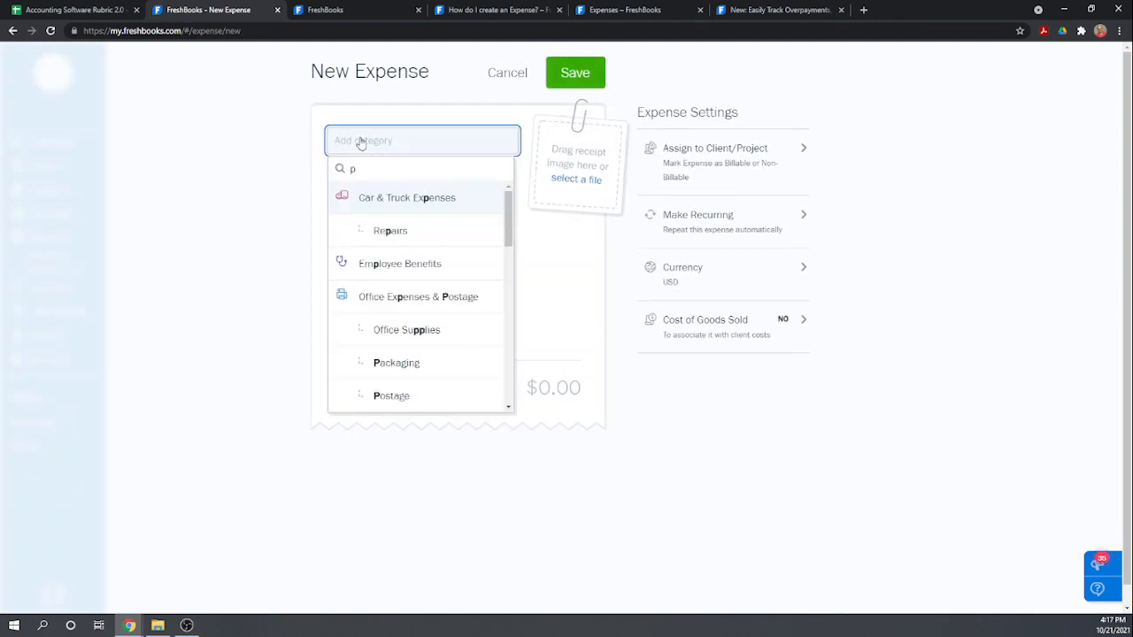
text(l)
key(BackSpace)
key(BackSpace)
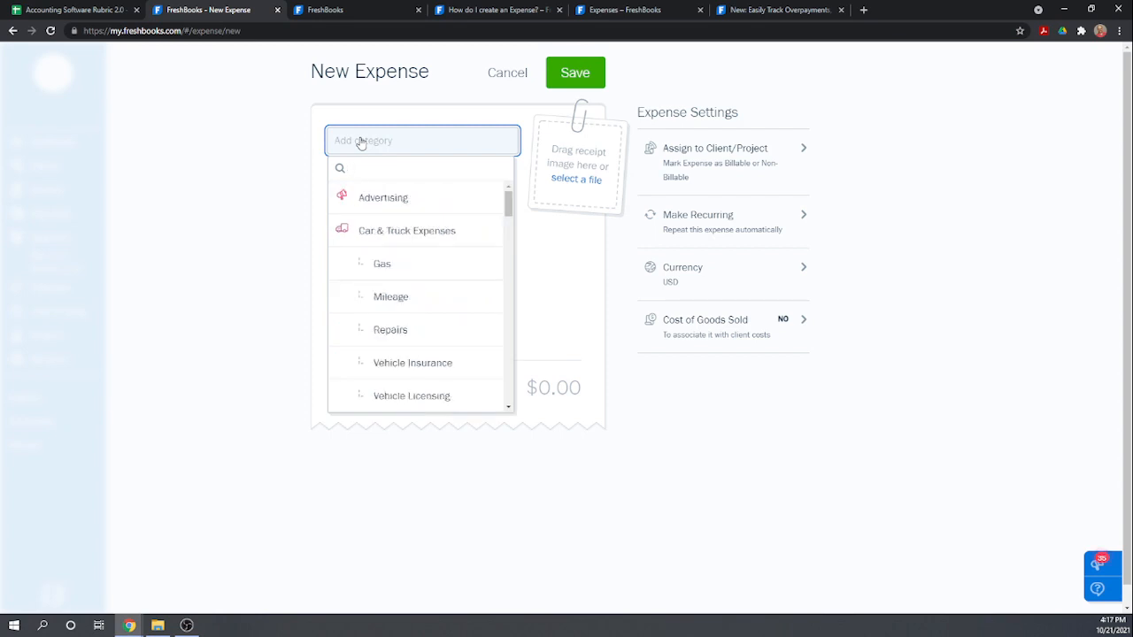
text(Pur)
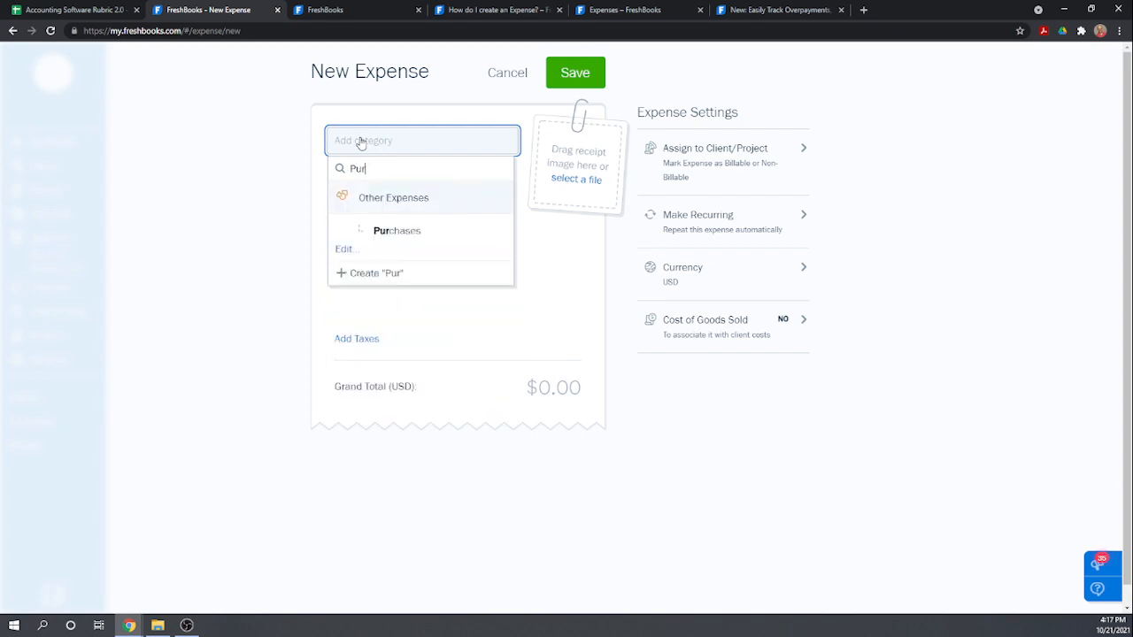
click(402, 232)
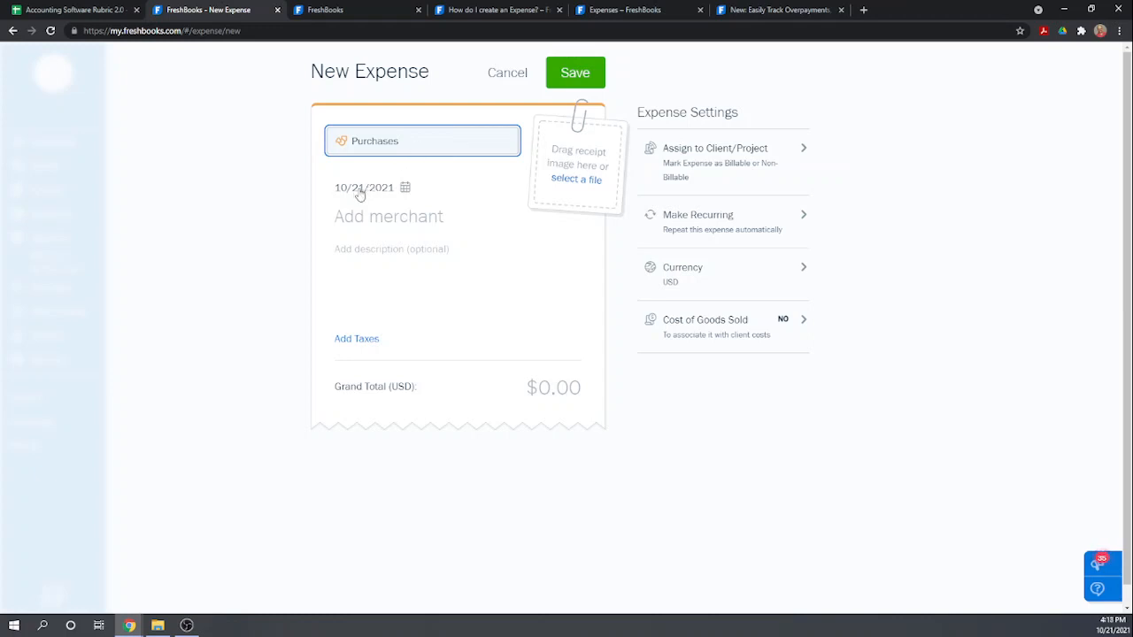
Set the new expense's date to 02/15/2021
click(404, 188)
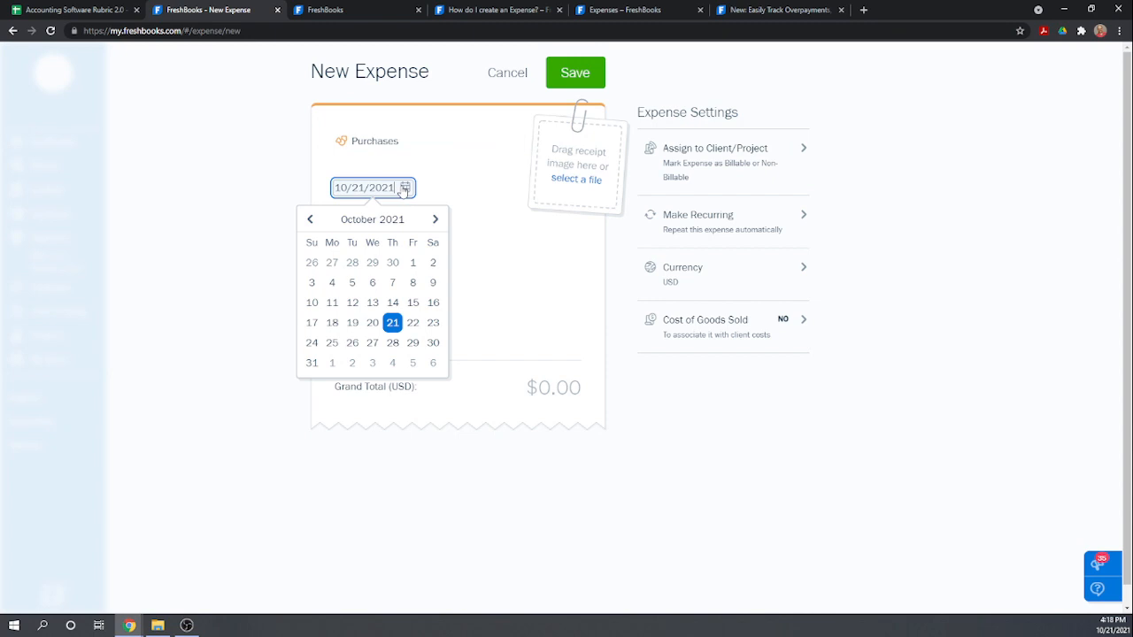
click(308, 220)
click(309, 220)
click(309, 220)
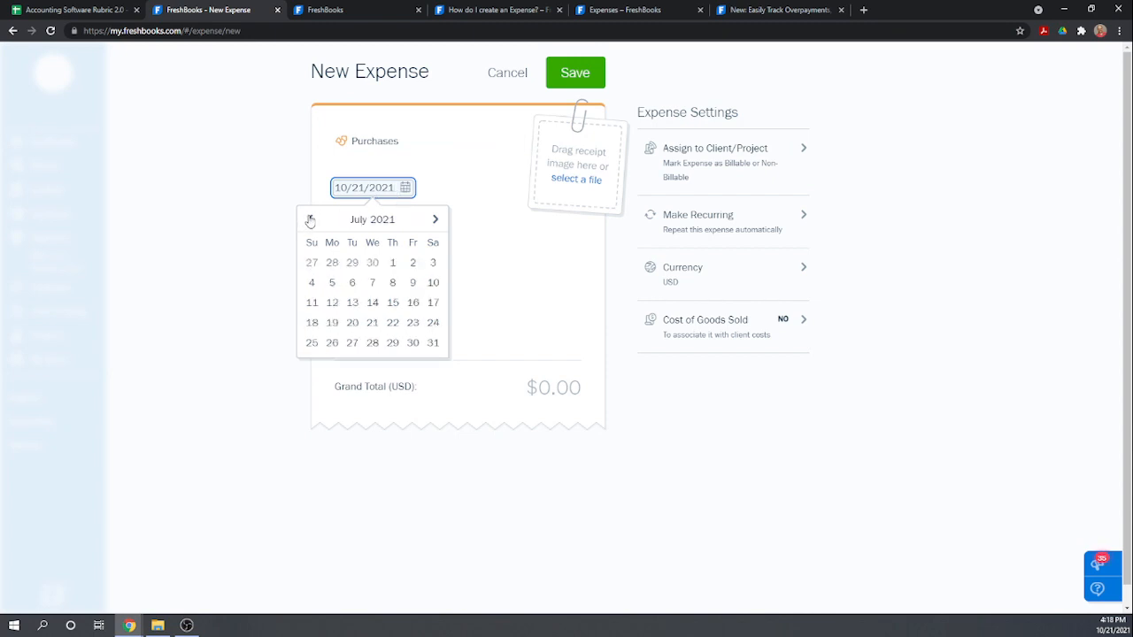
click(310, 220)
click(310, 220)
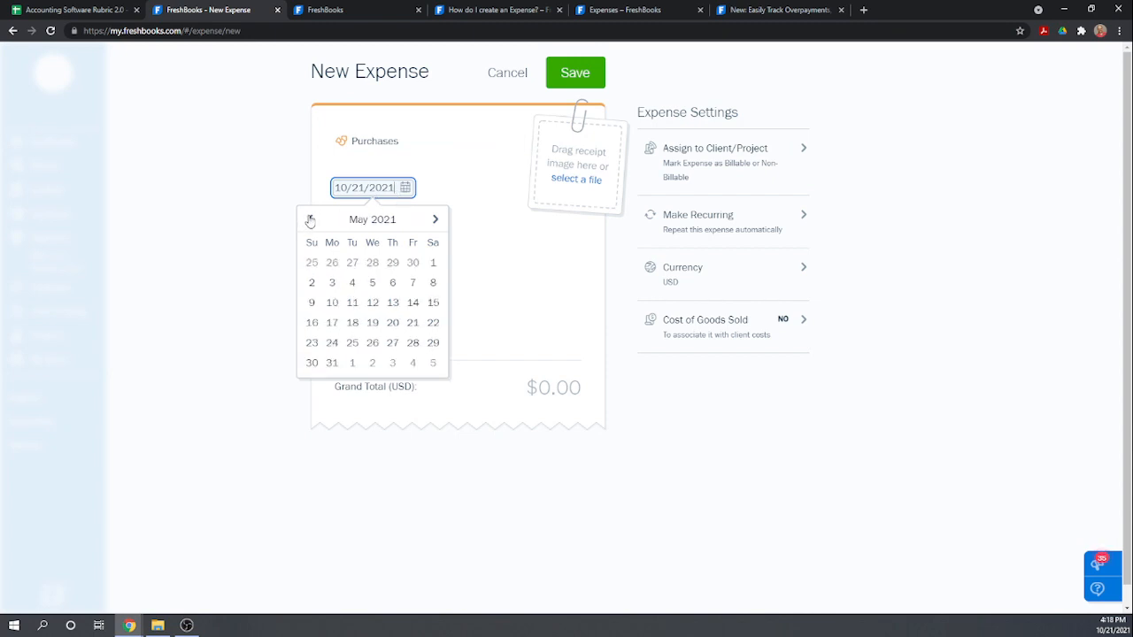
click(310, 220)
click(311, 219)
click(312, 219)
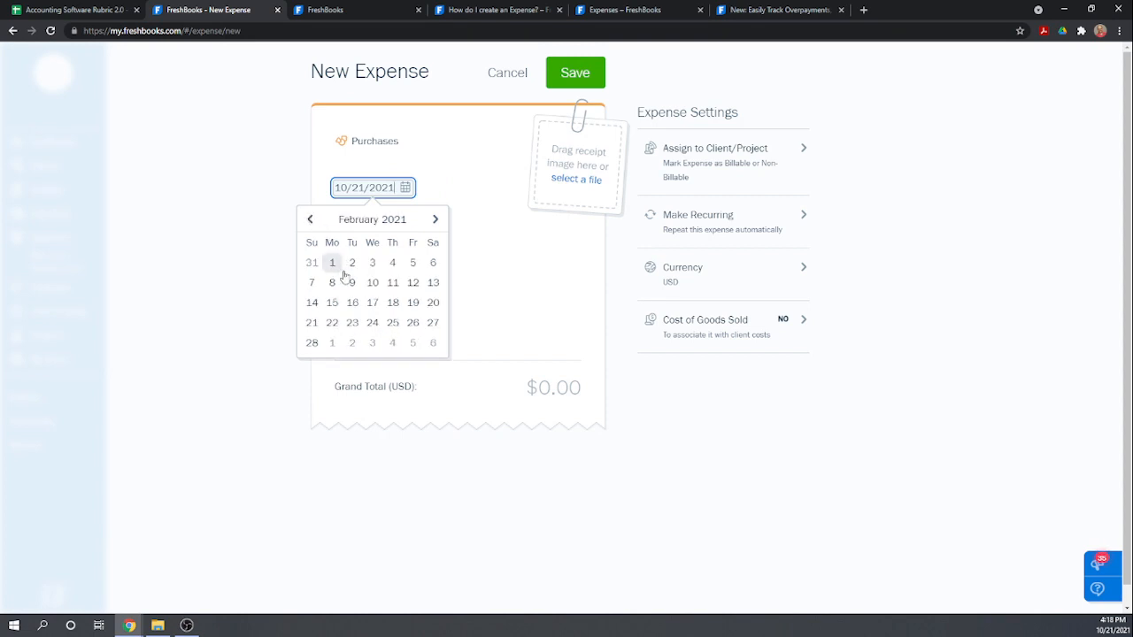
click(333, 305)
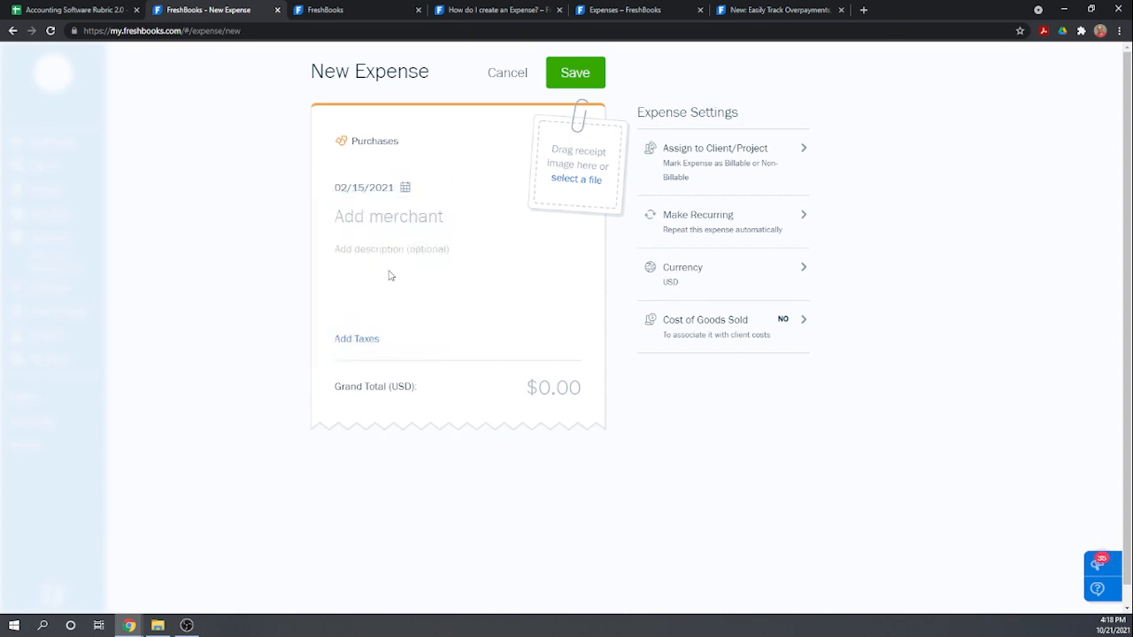
Try to enter The Widgets Guy as the merchant of the new expense
click(507, 228)
click(460, 216)
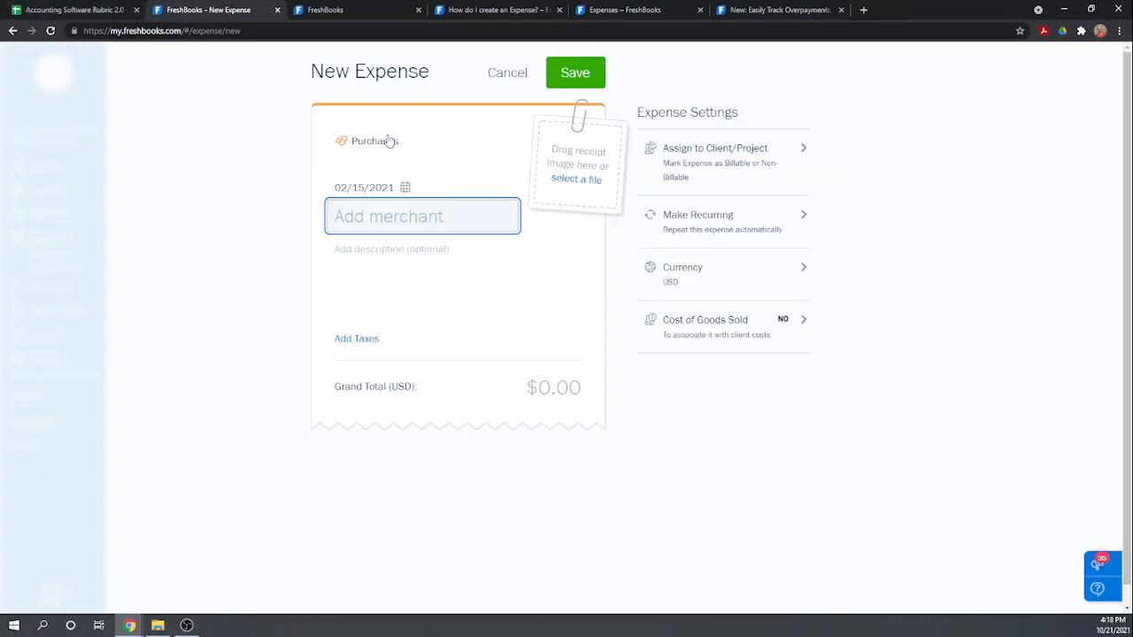
click(413, 221)
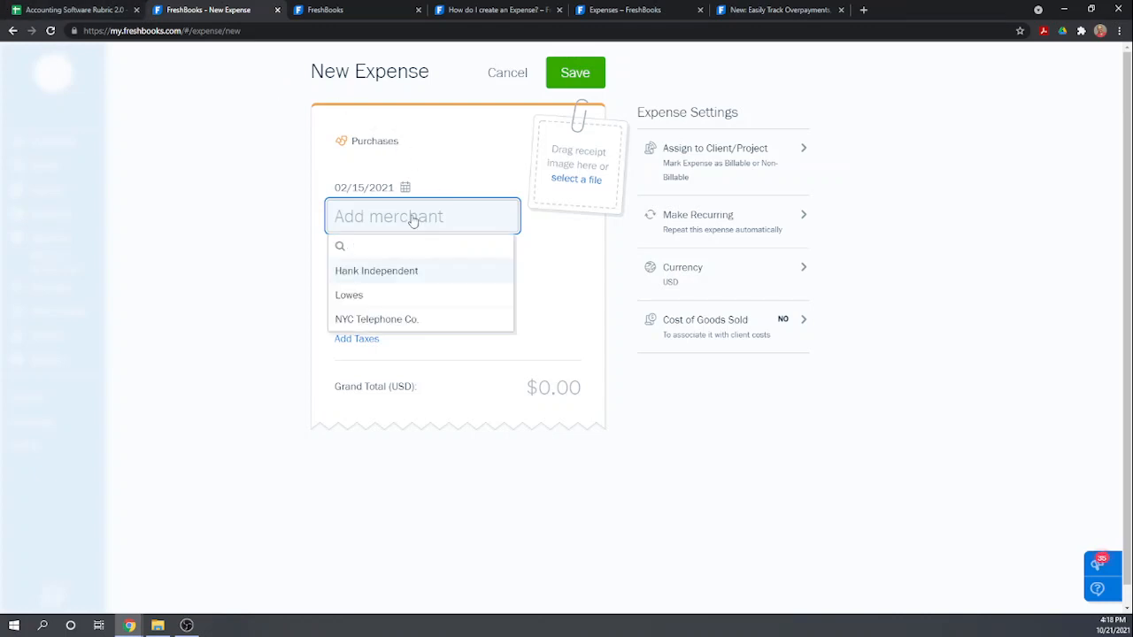
text(The We)
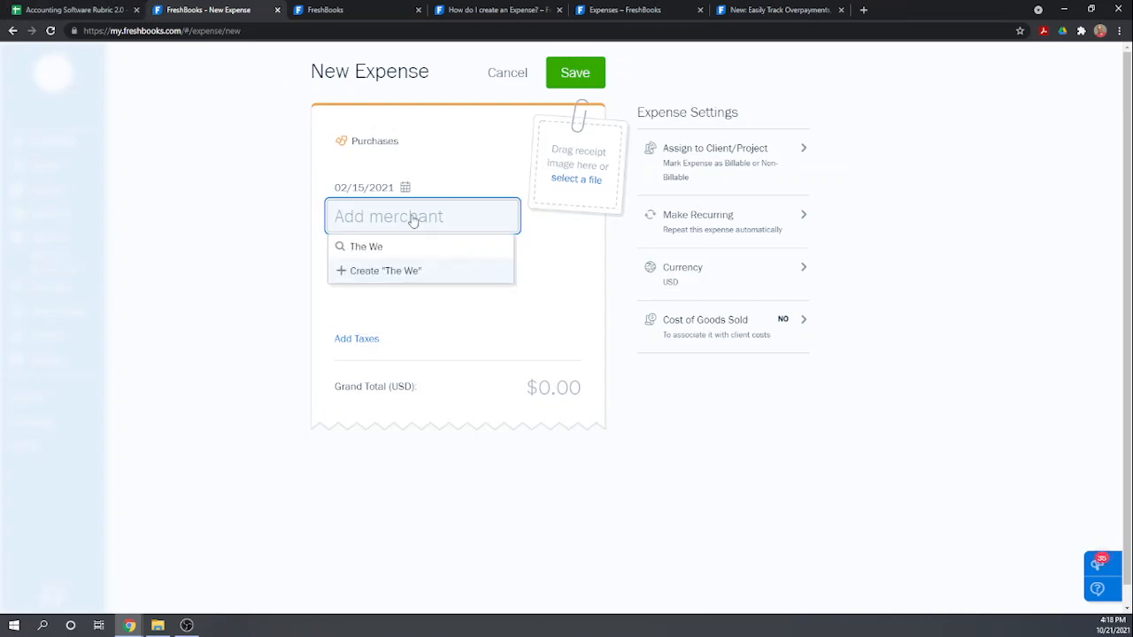
text(idgets Guy)
click(542, 280)
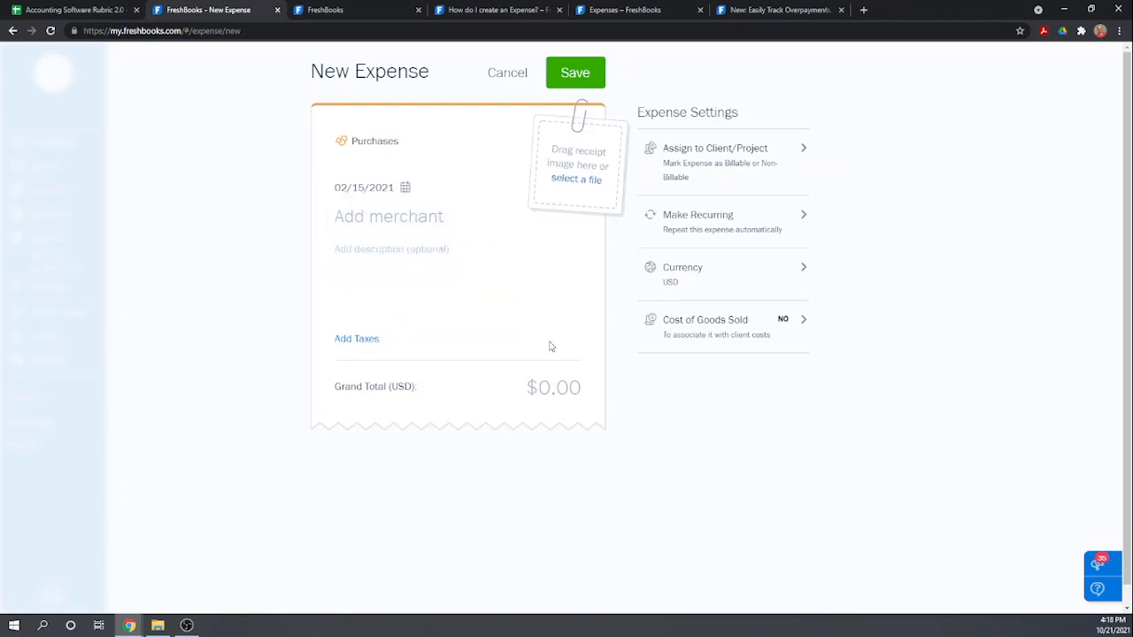
click(415, 221)
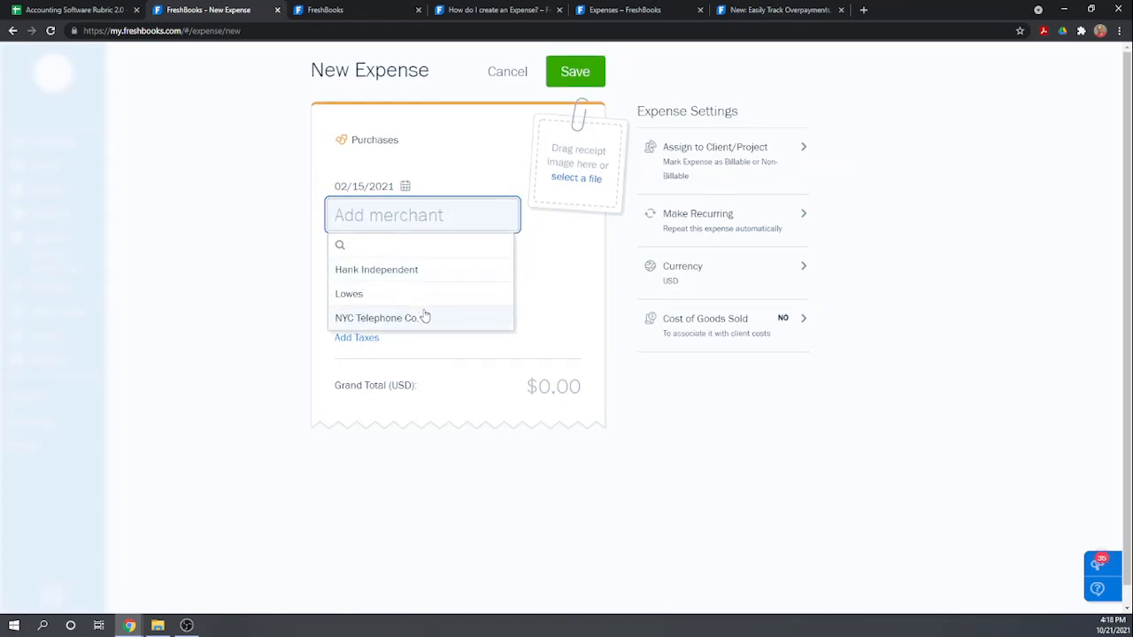
click(364, 221)
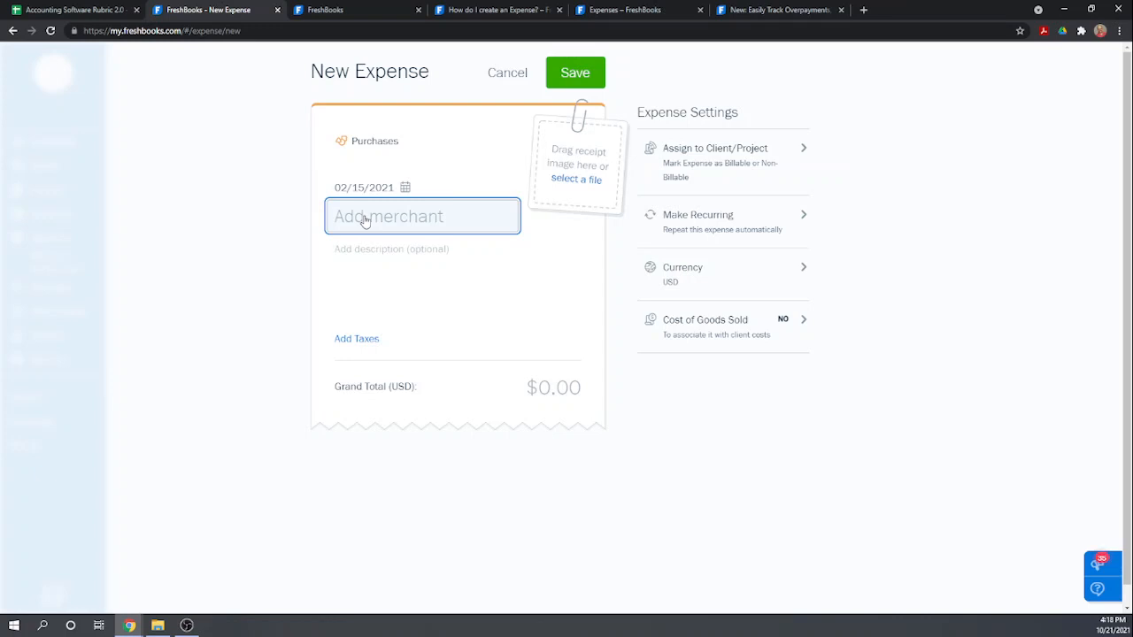
key(Escape)
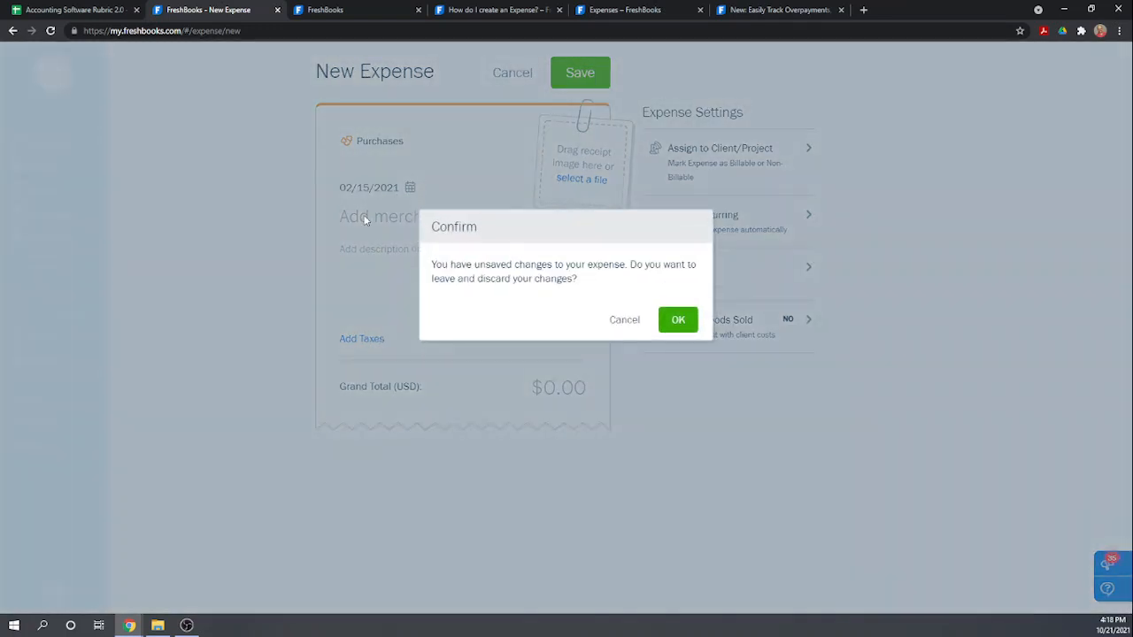
click(624, 321)
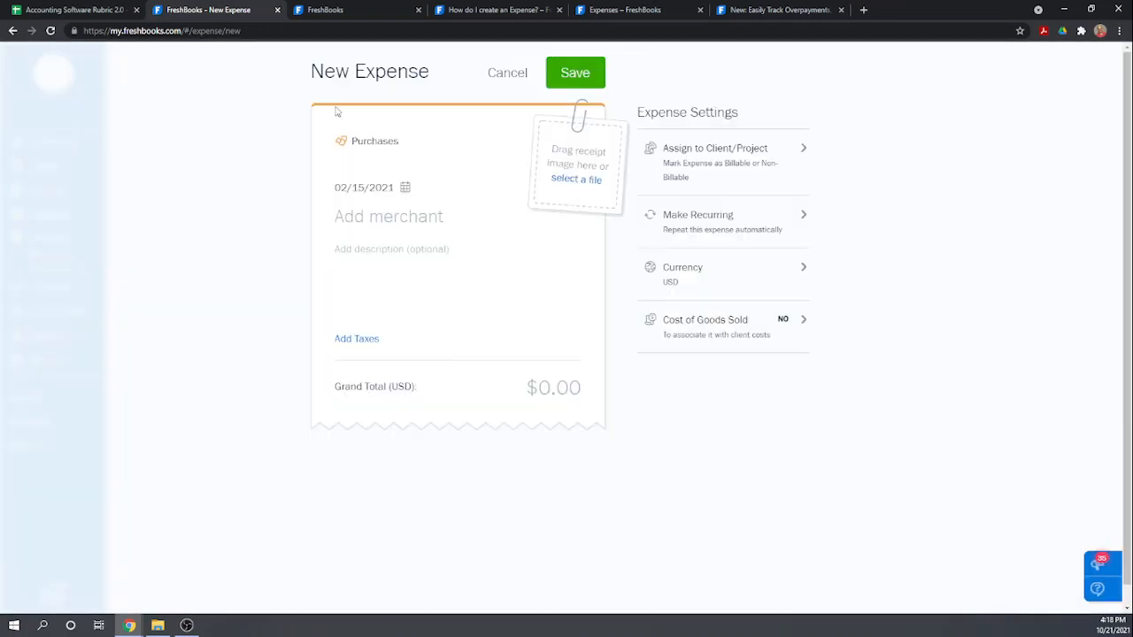
Create The Widgets Guy as a new merchant and assign it to the expense
click(341, 220)
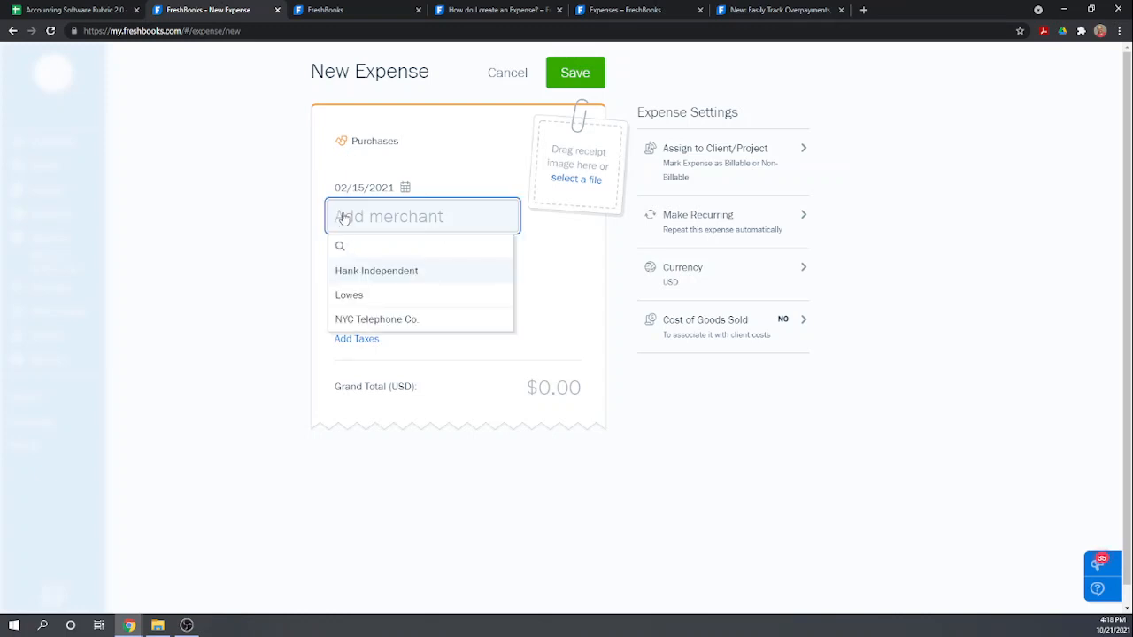
text(The)
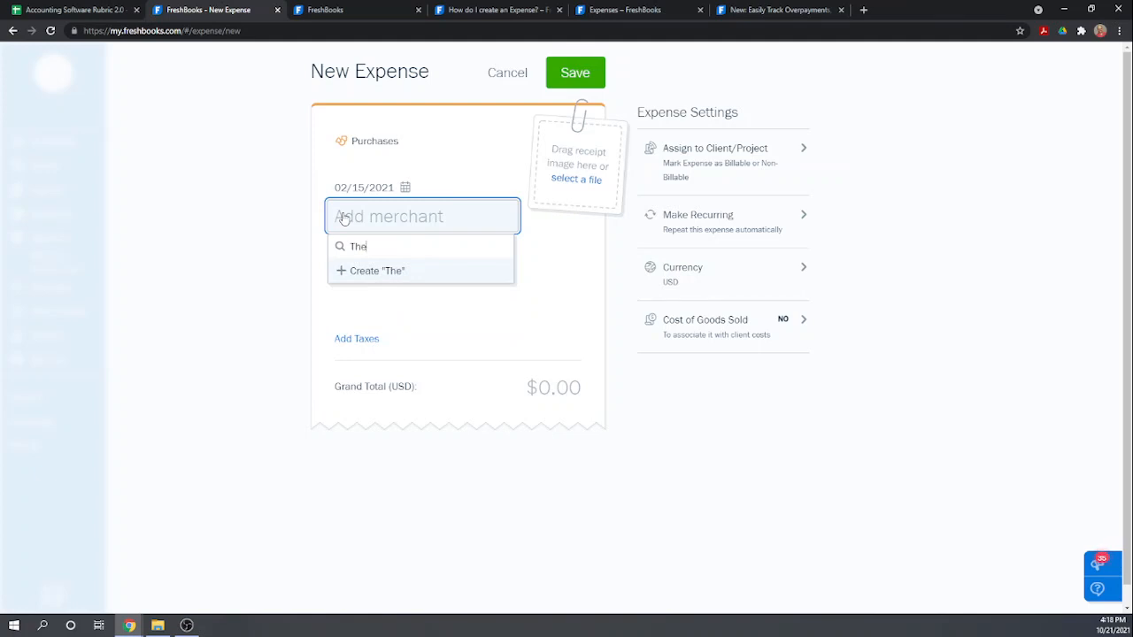
text( Widgets Guy)
click(437, 277)
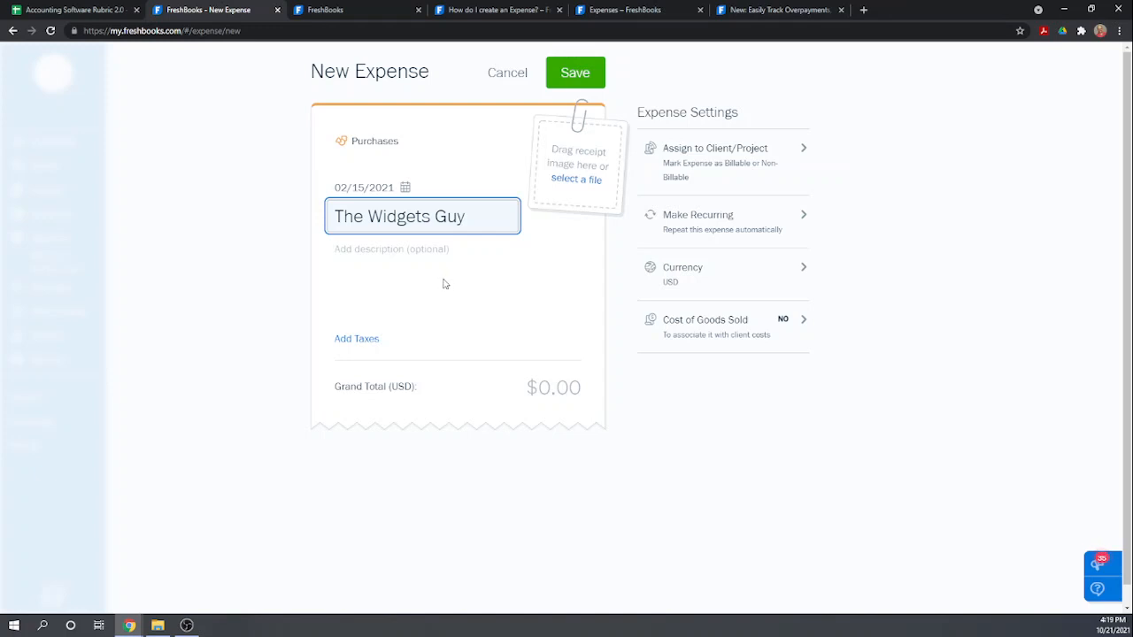
Set the expense's grand total to $99 and save the expense
click(553, 390)
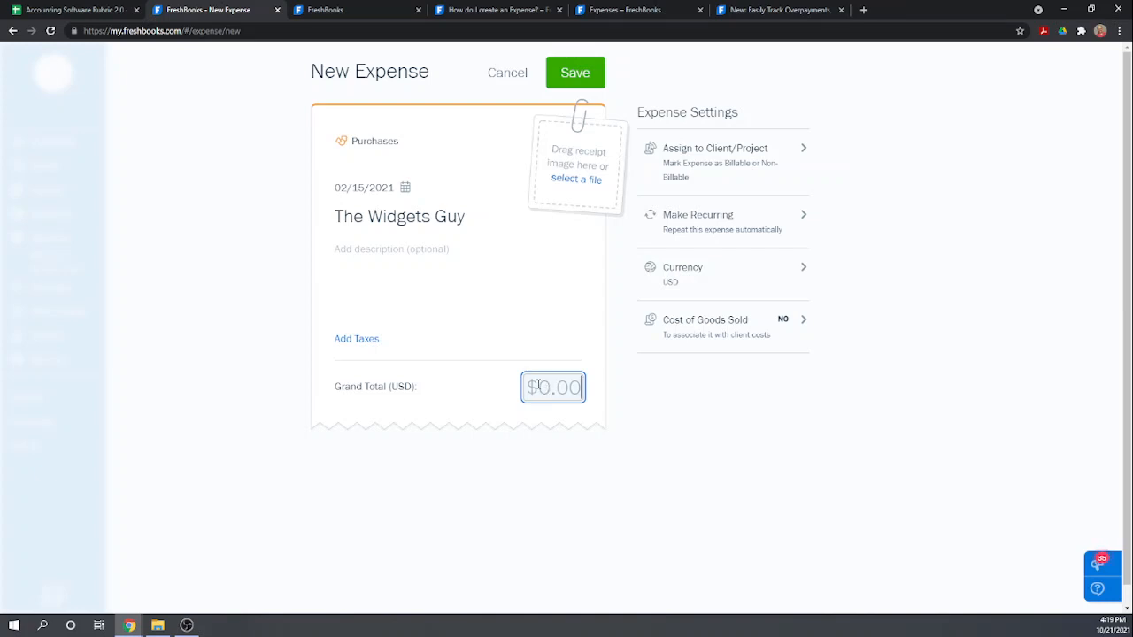
text(99)
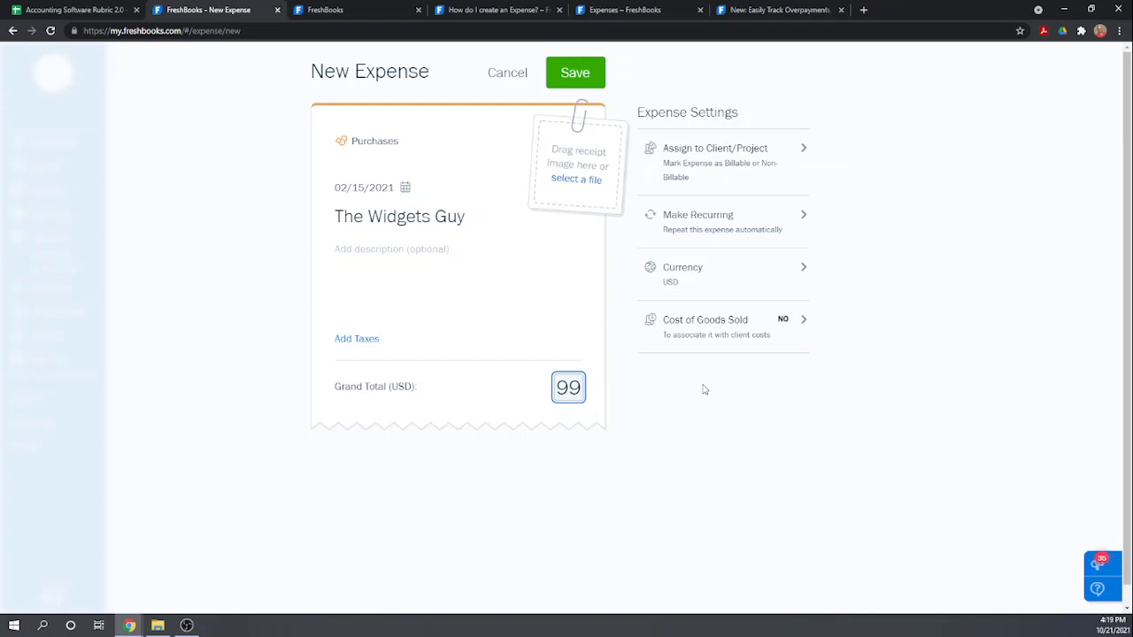
click(577, 81)
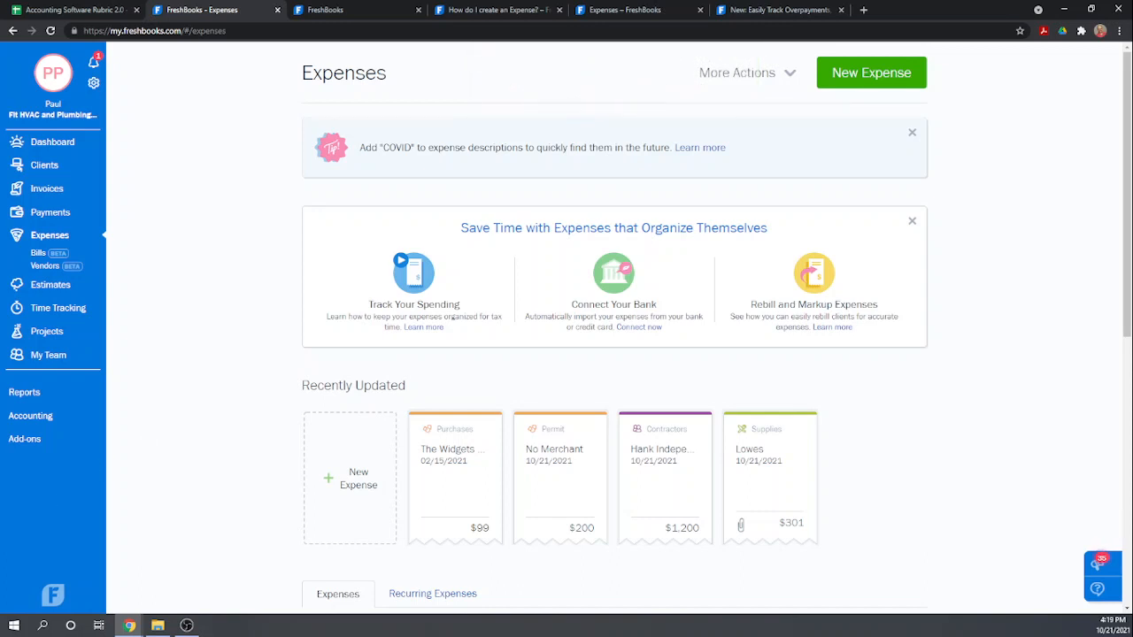
Open the Balance Sheet from the accounting reports
click(24, 393)
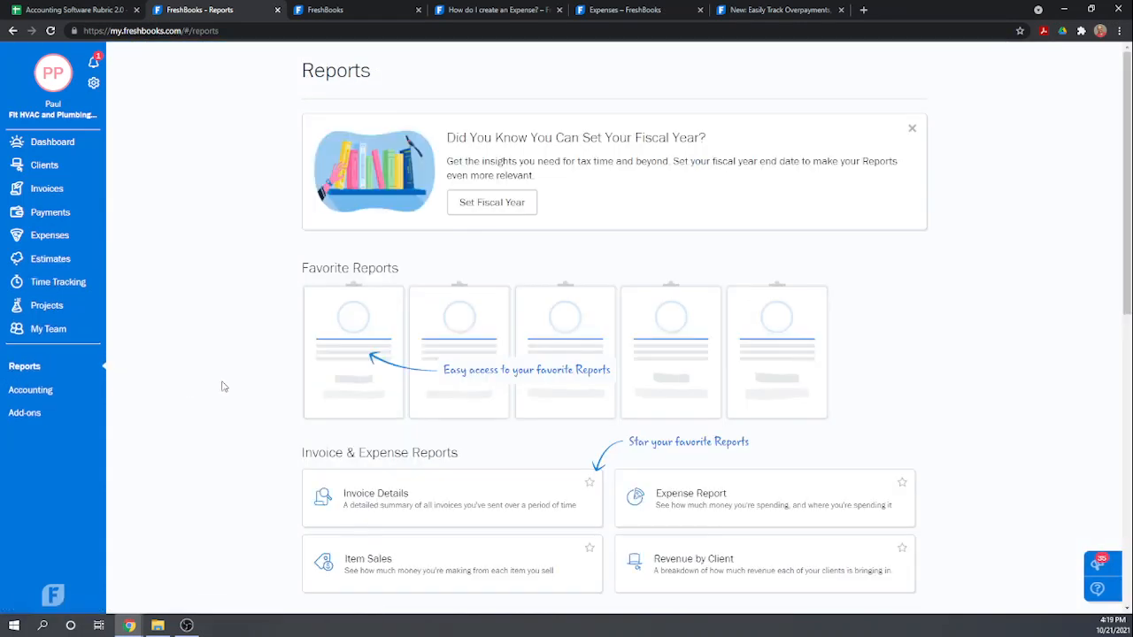
scroll(228, 388, down, 3)
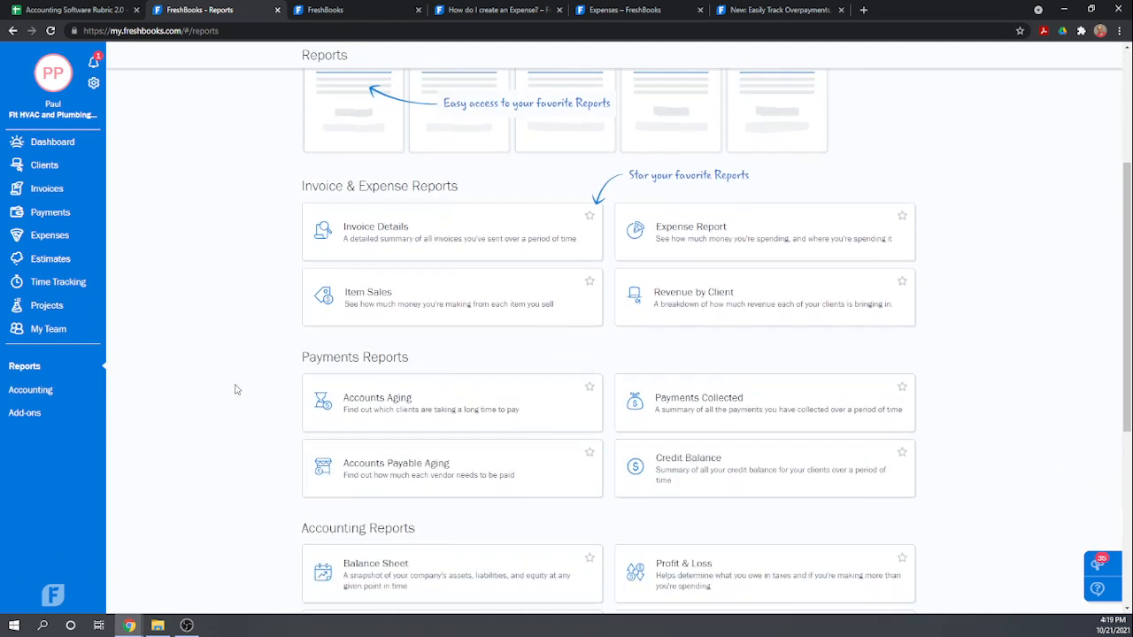
scroll(235, 390, down, 3)
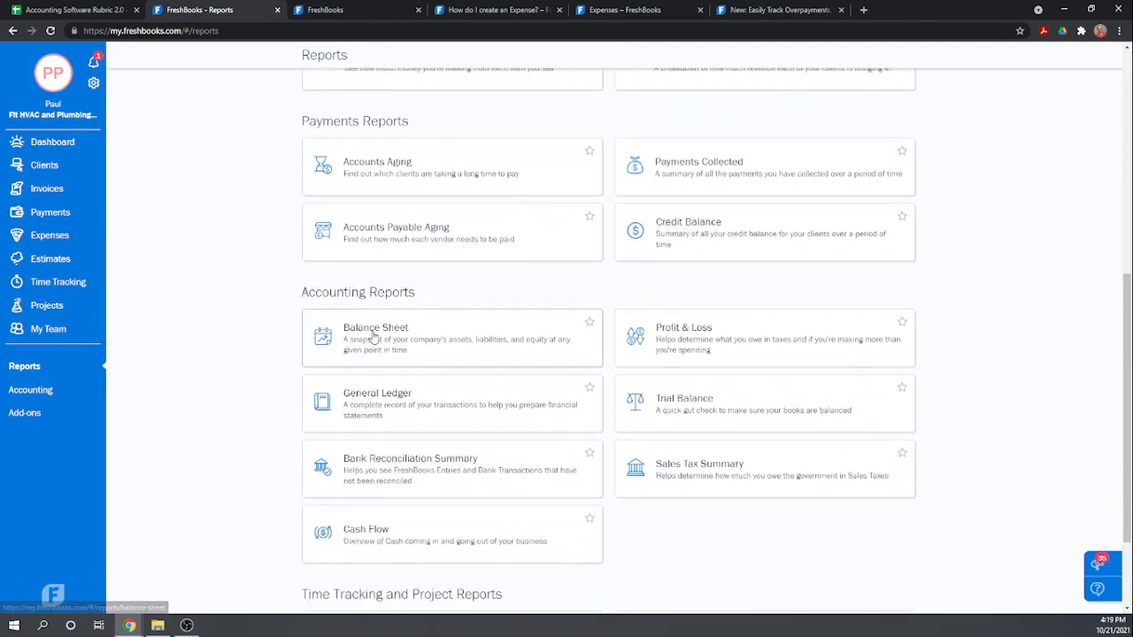
click(375, 340)
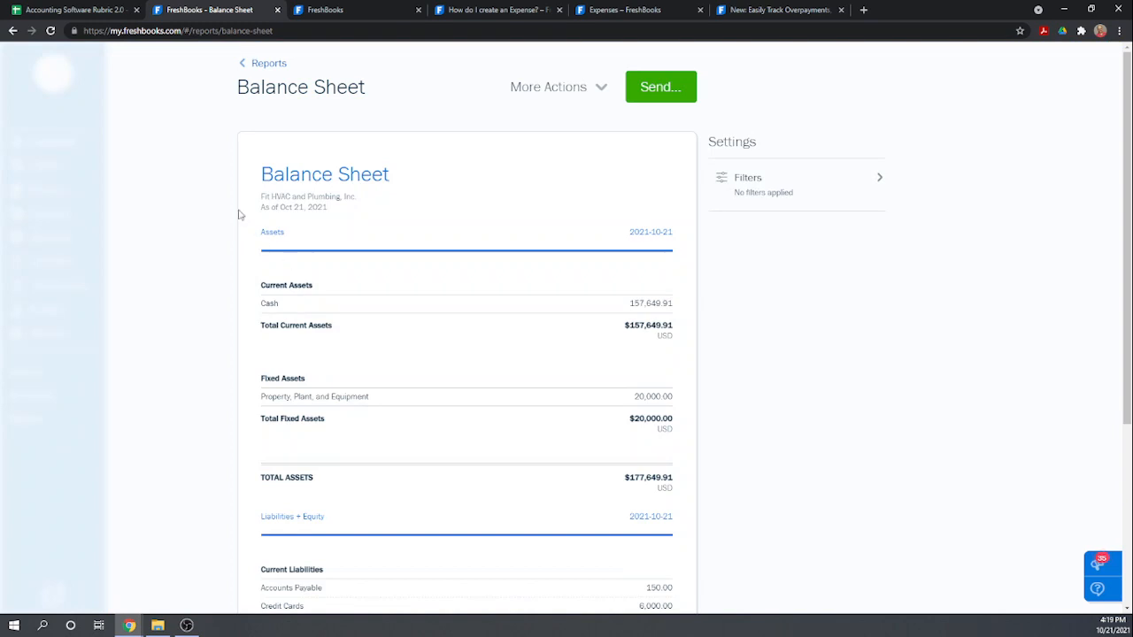
Go back to the reports, open the General Ledger and look through its account entries
click(273, 66)
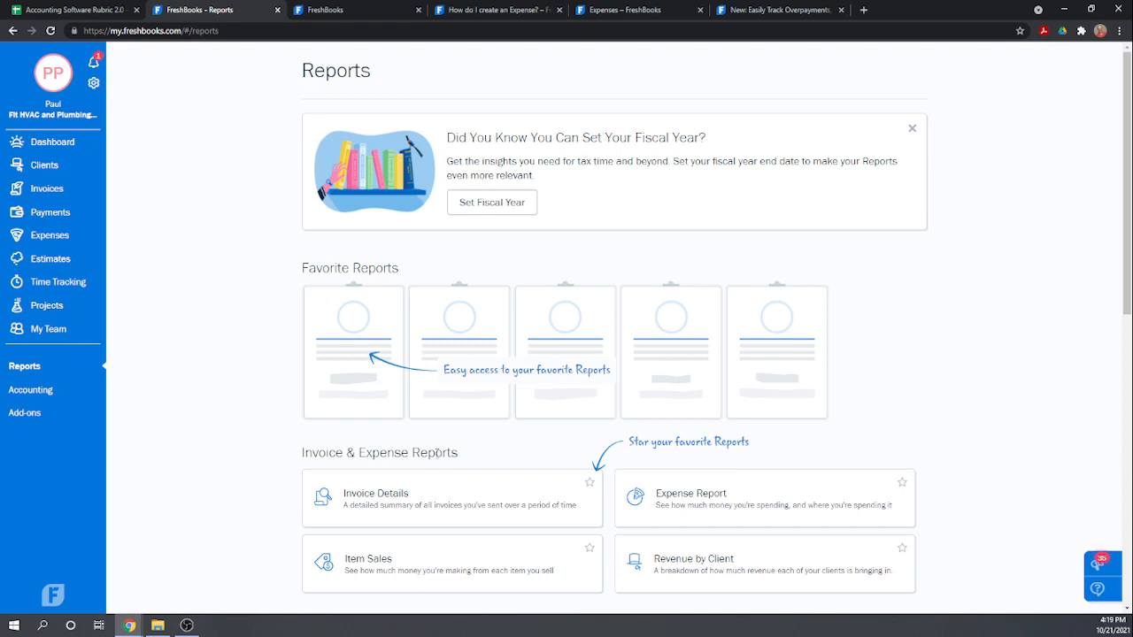
scroll(433, 456, down, 4)
scroll(426, 462, down, 2)
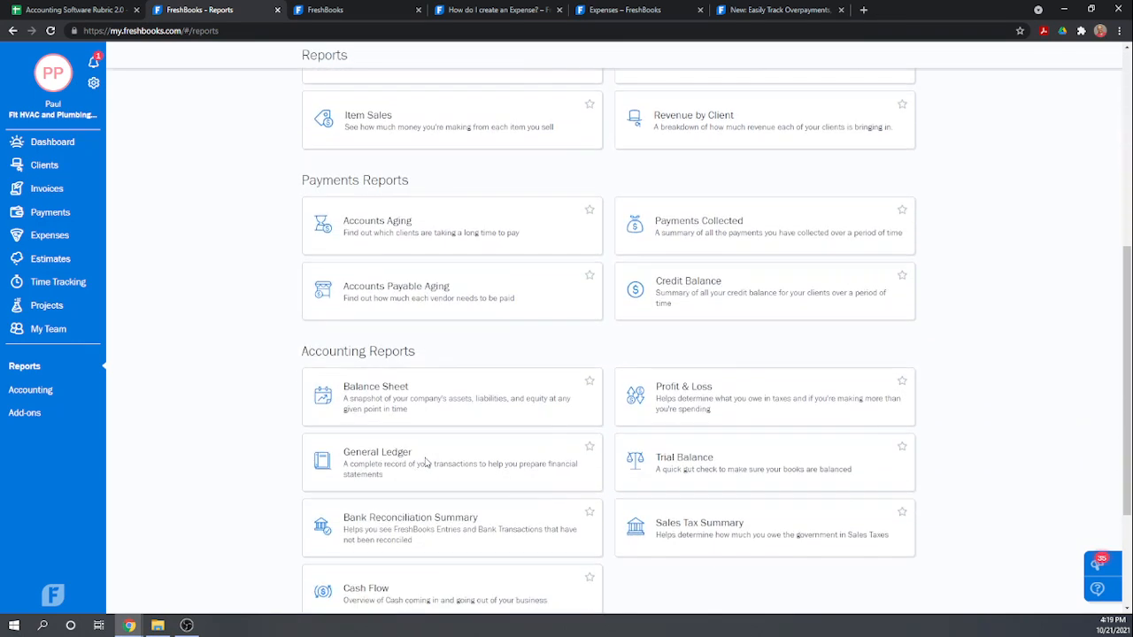
click(418, 459)
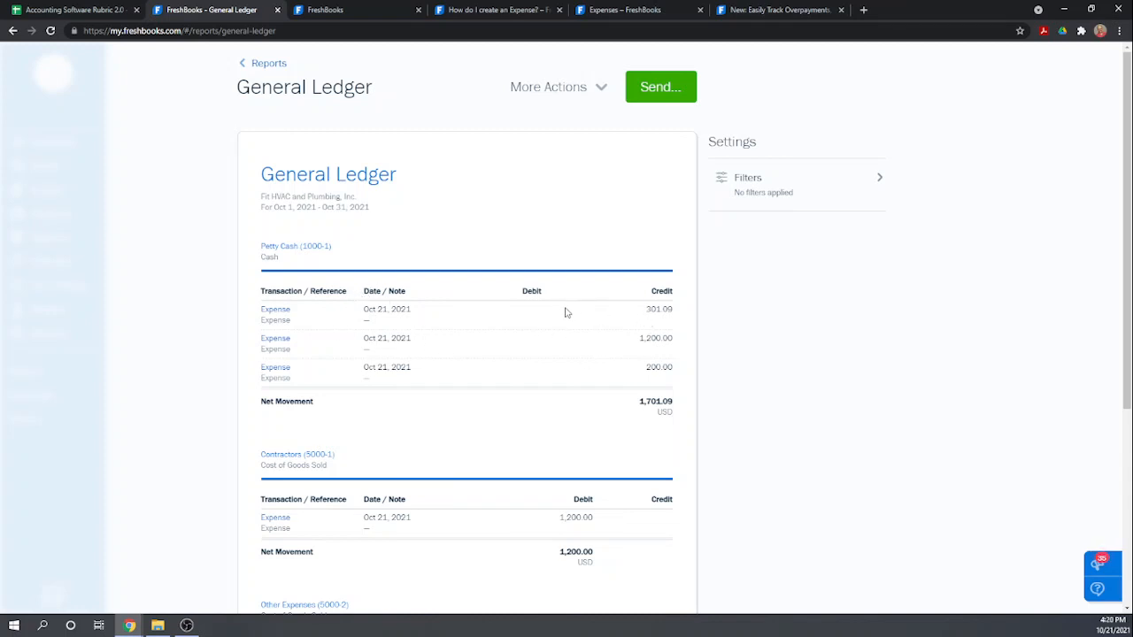
scroll(568, 315, down, 1)
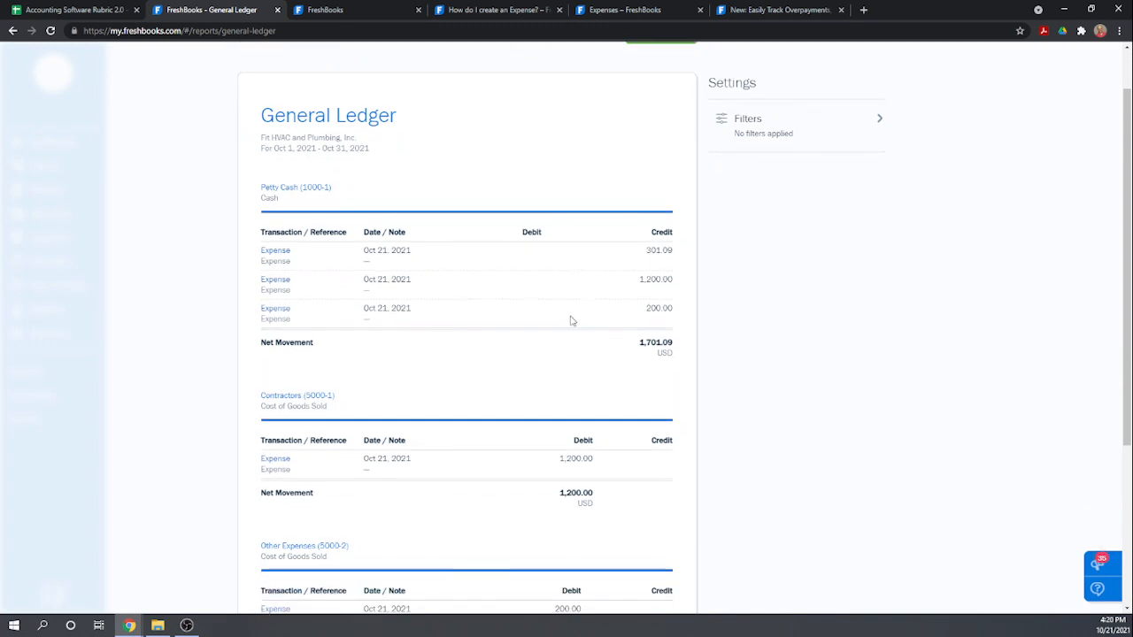
scroll(572, 320, down, 1)
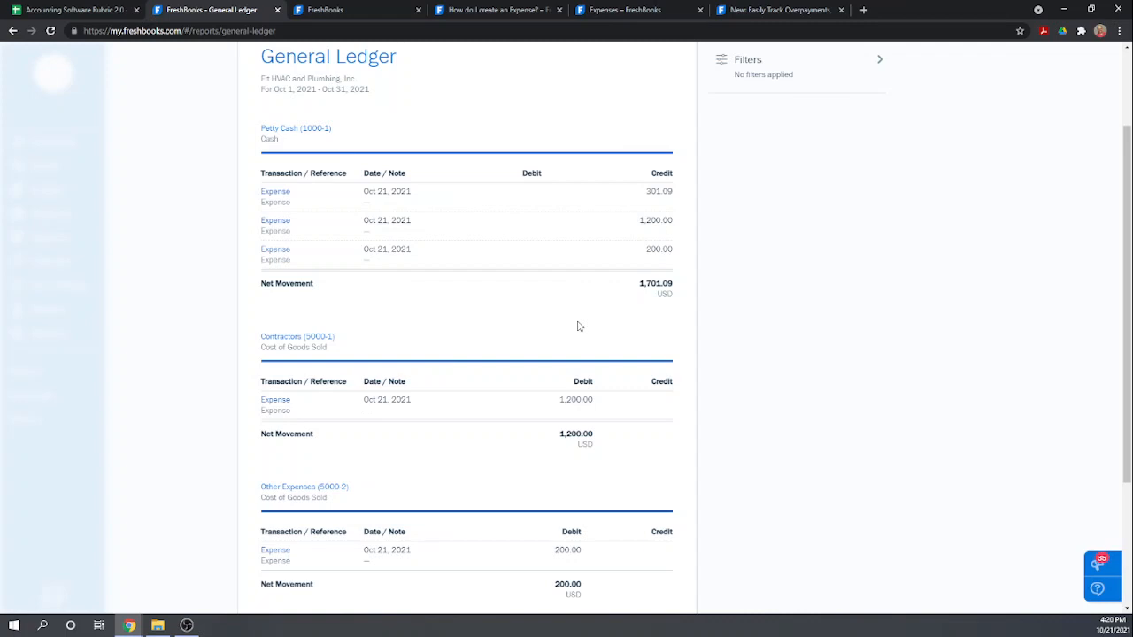
scroll(584, 329, up, 2)
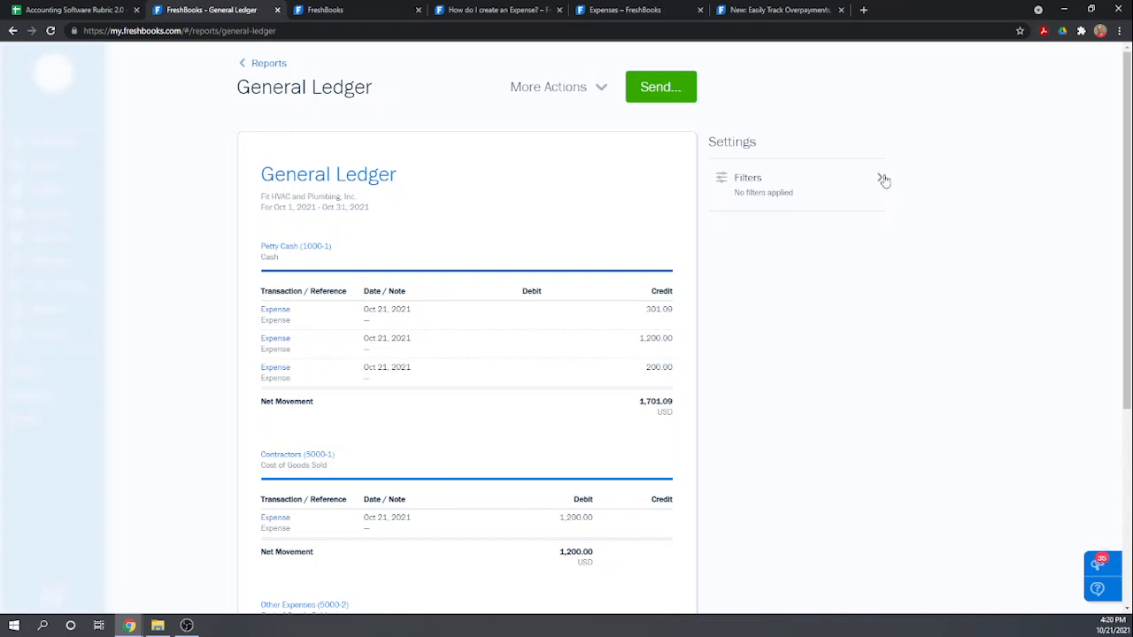
Filter the General Ledger to the date range This Year and review the Petty Cash and Accounts Payable entries
click(845, 181)
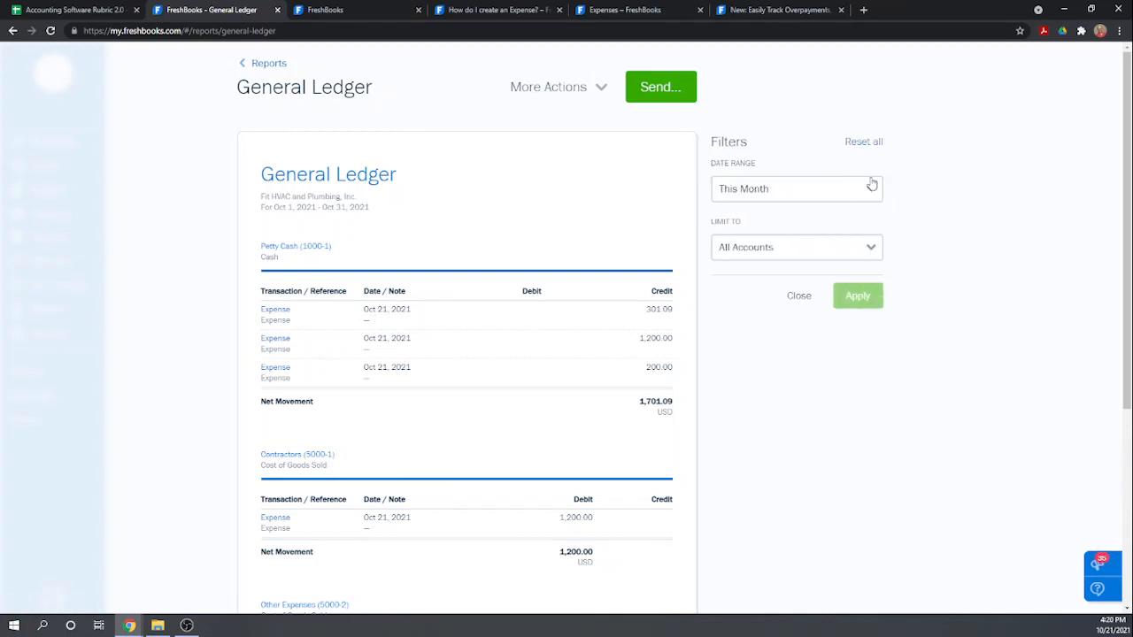
click(871, 193)
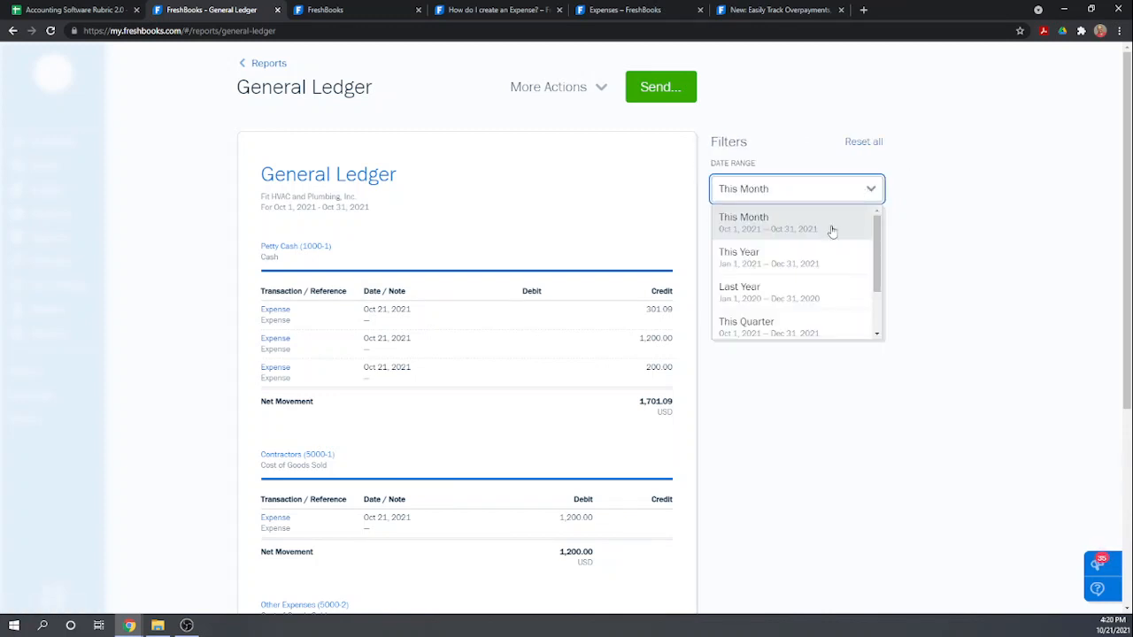
click(794, 255)
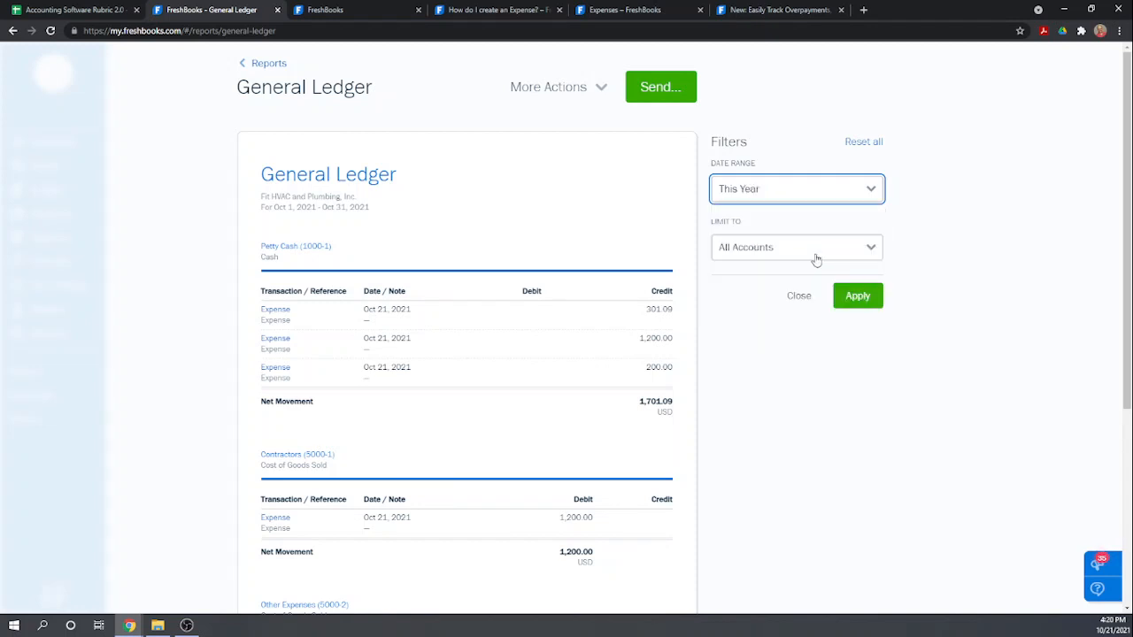
click(857, 303)
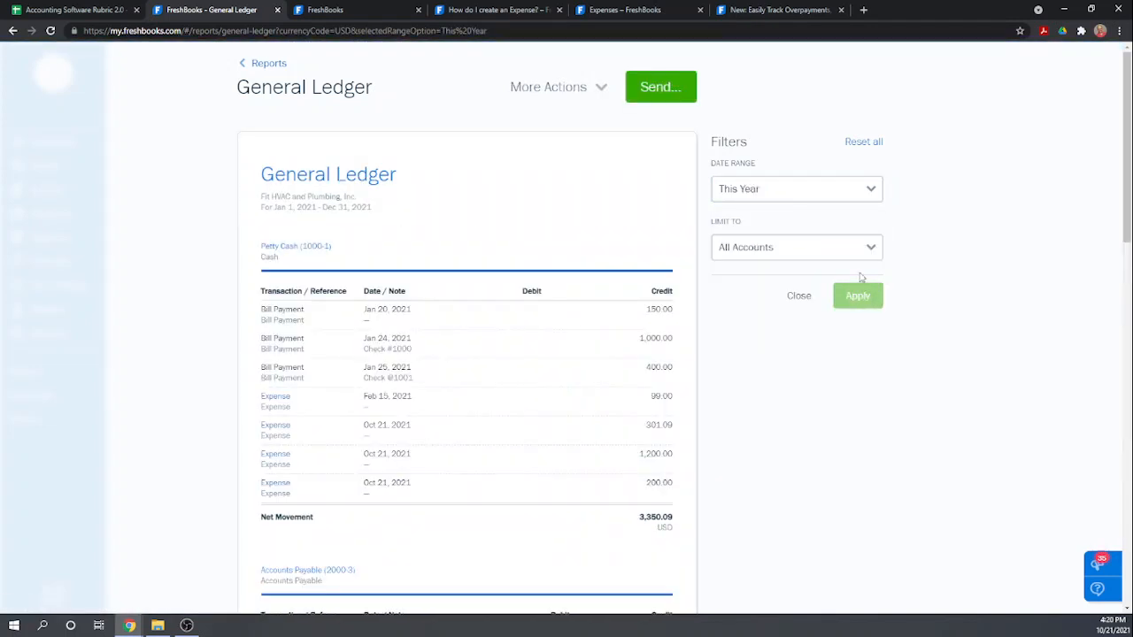
scroll(542, 235, down, 1)
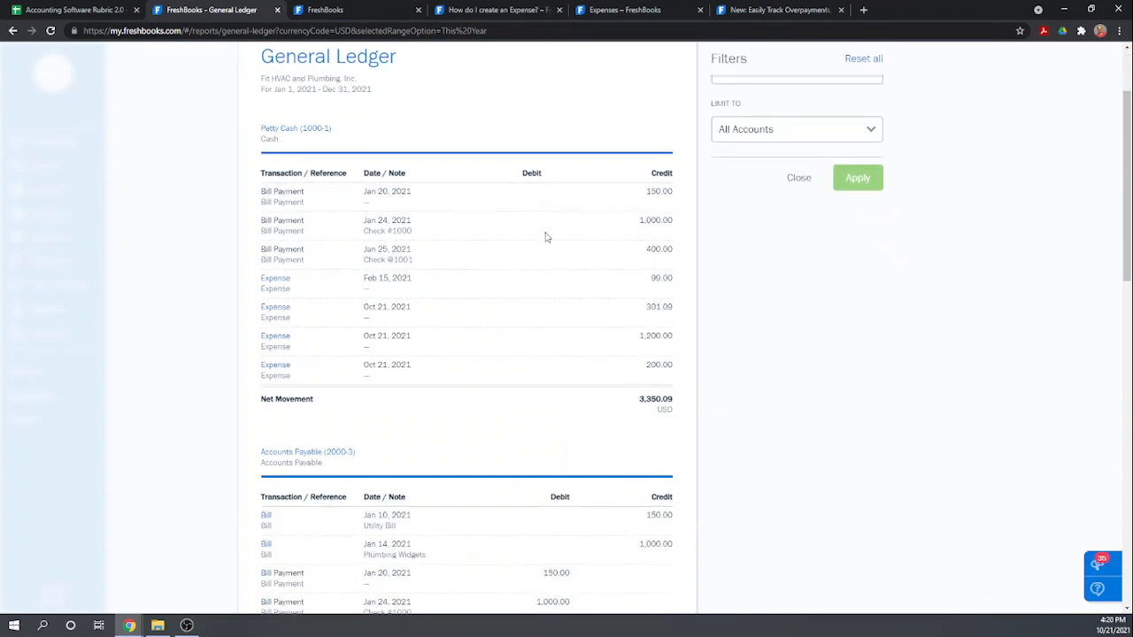
scroll(552, 232, down, 1)
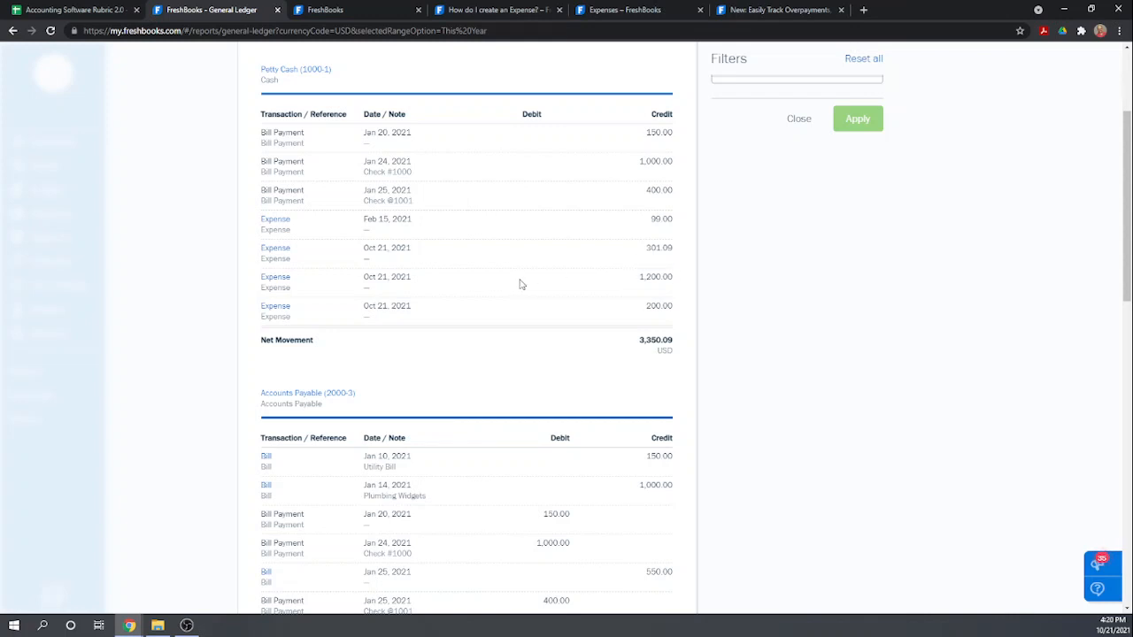
scroll(531, 287, down, 1)
scroll(536, 287, up, 1)
scroll(546, 287, up, 3)
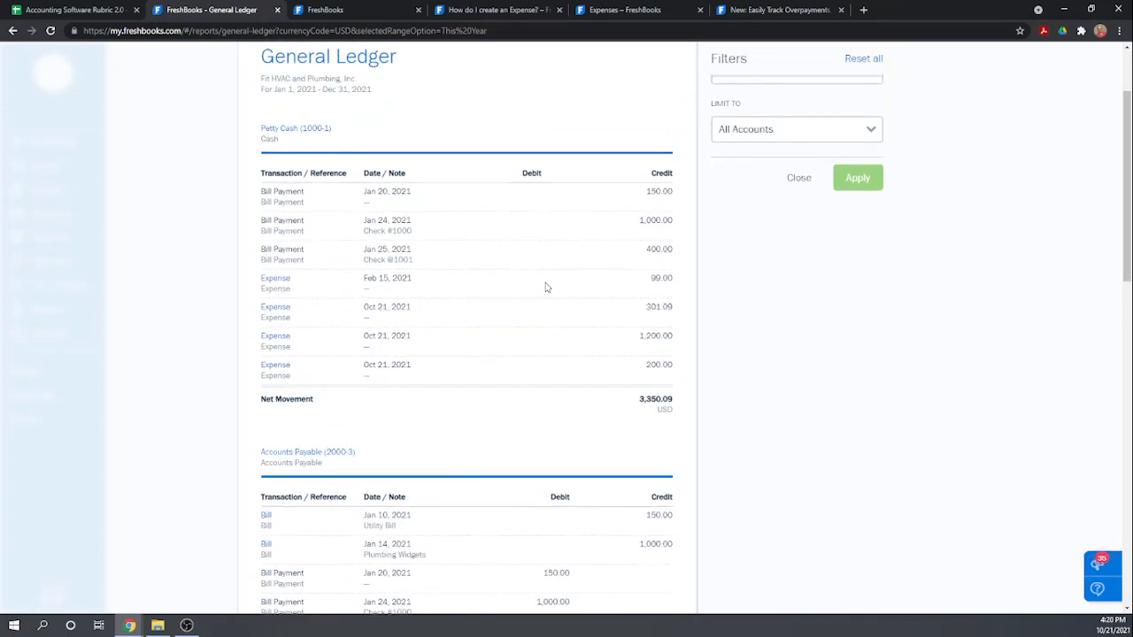
scroll(546, 287, down, 3)
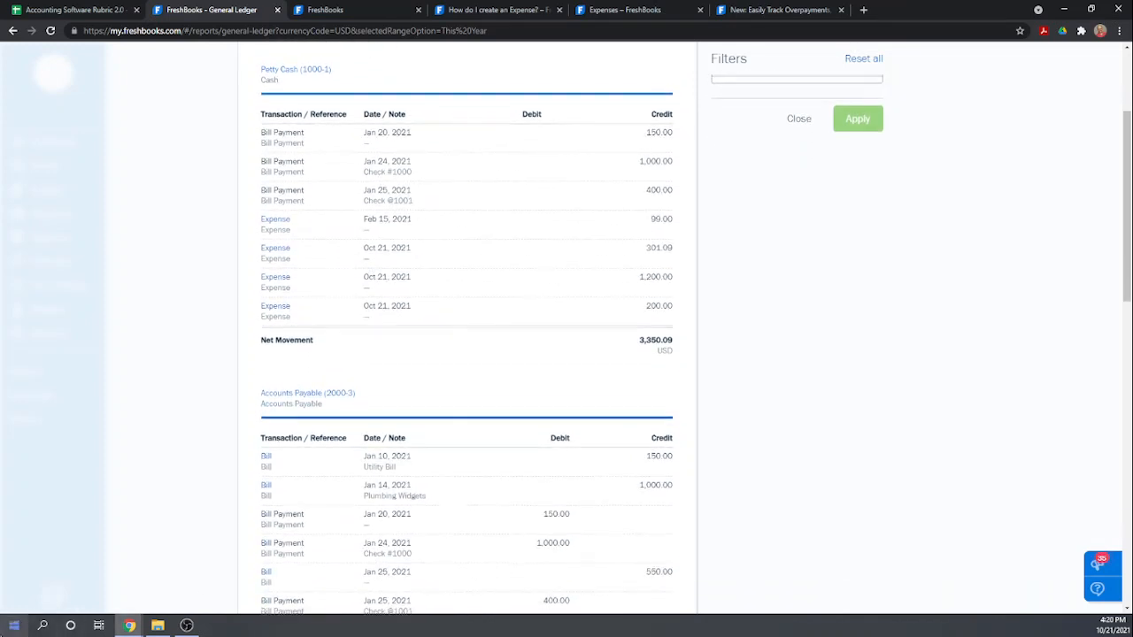